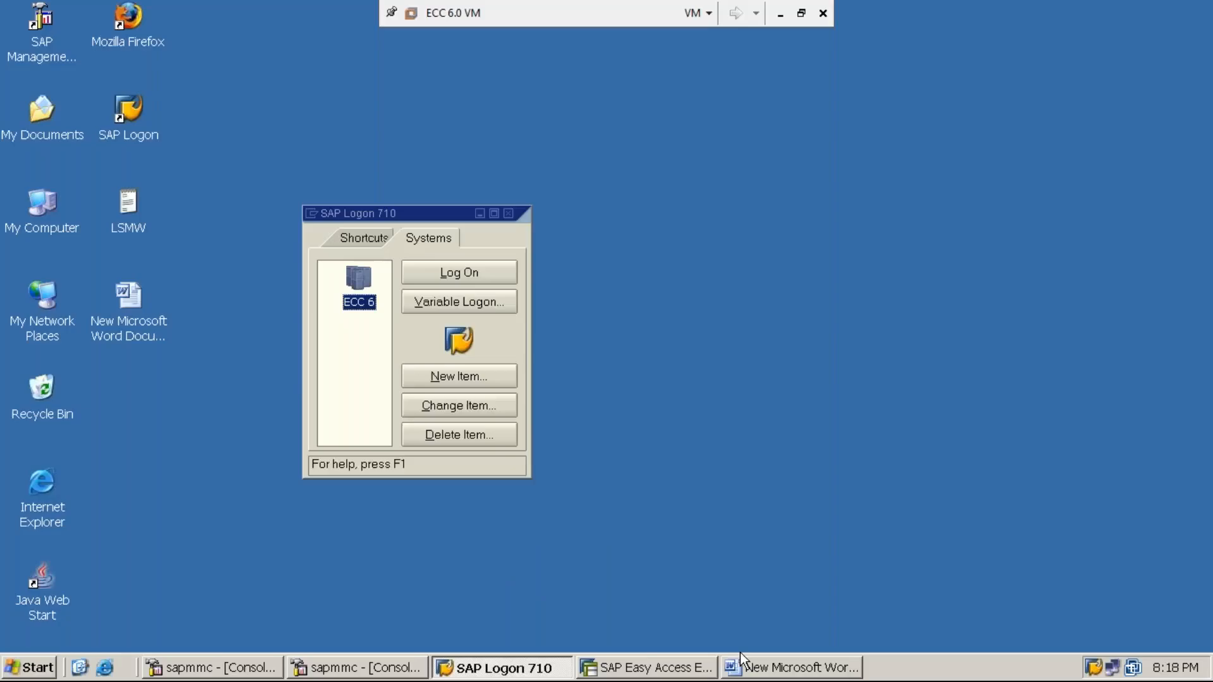
- Bring up the Word notes showing the Topic 3 General Ledger Accounting steps
click(742, 659)
scroll(606, 315, up, 10)
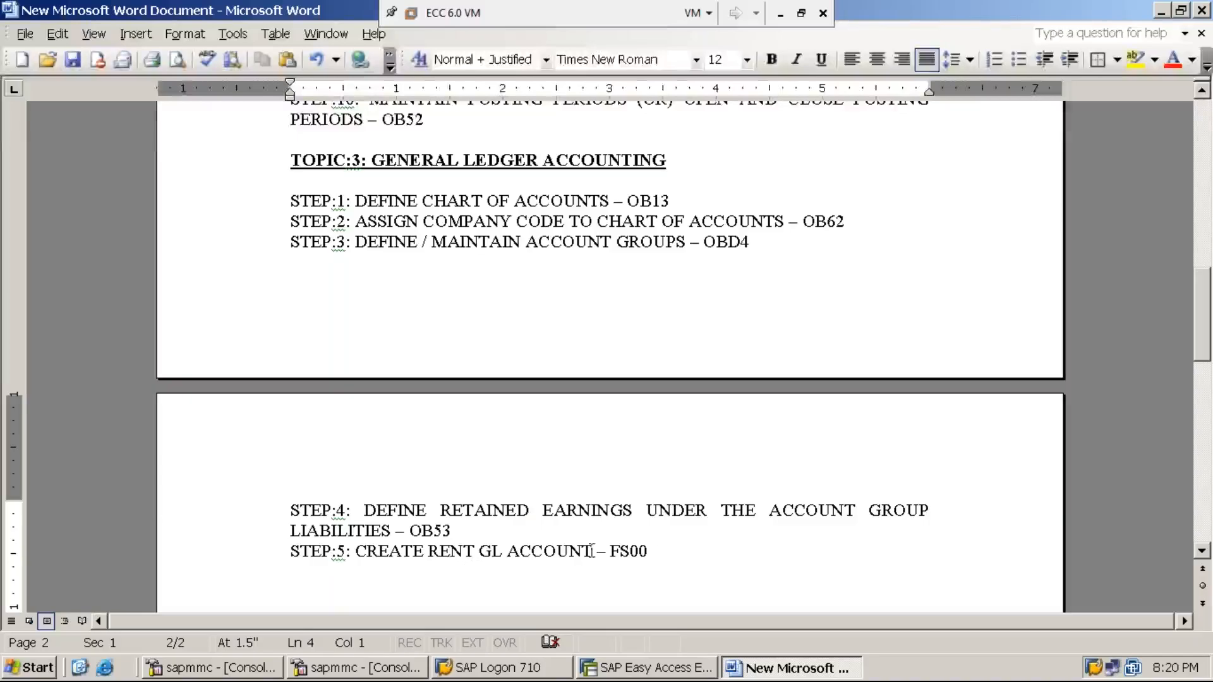
- Start an indented line under STEP:5 reading 'SUB-STEP-(i)', fixing the stray typos
click(657, 552)
key(Return)
key(Tab)
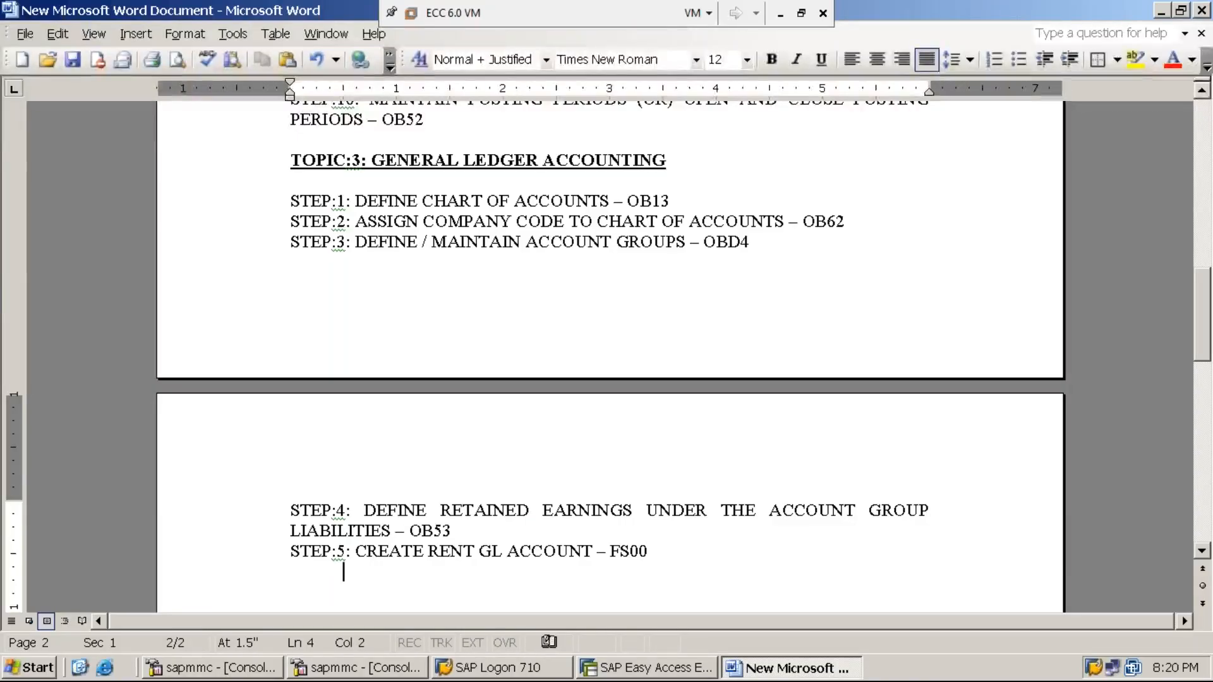
text(SUB)
key(Up)
key(End)
text(-STE)
key(BackSpace)
key(BackSpace)
key(BackSpace)
key(BackSpace)
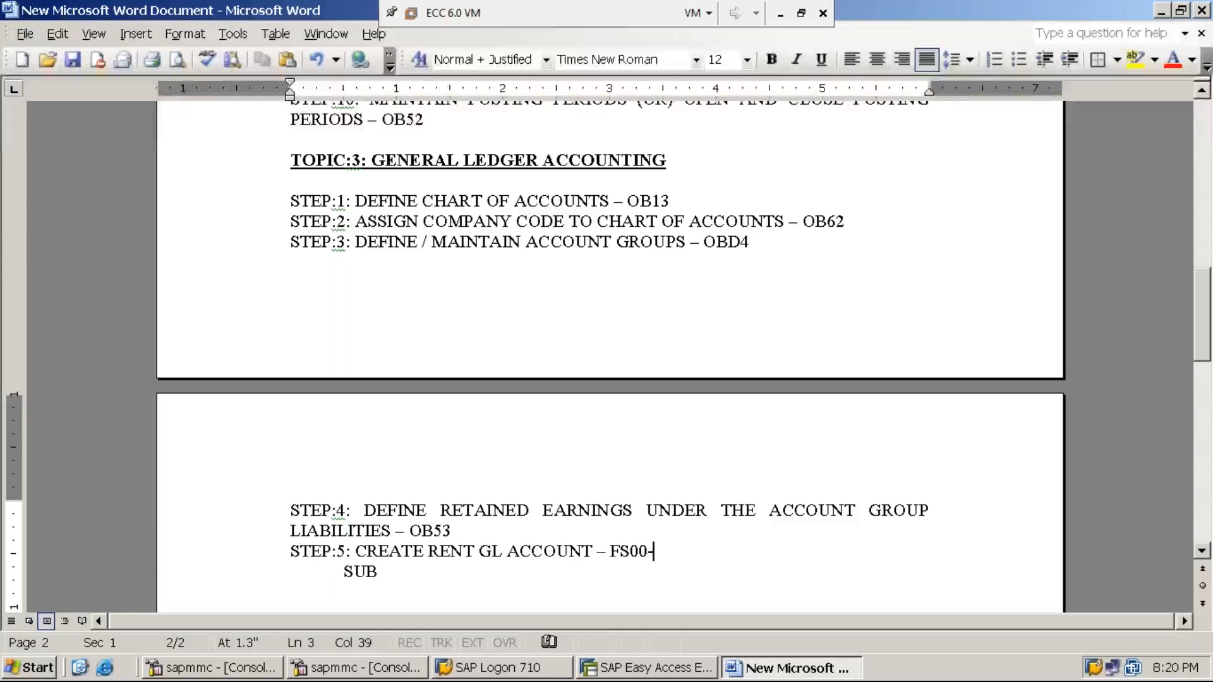
key(Down)
text(-ST)
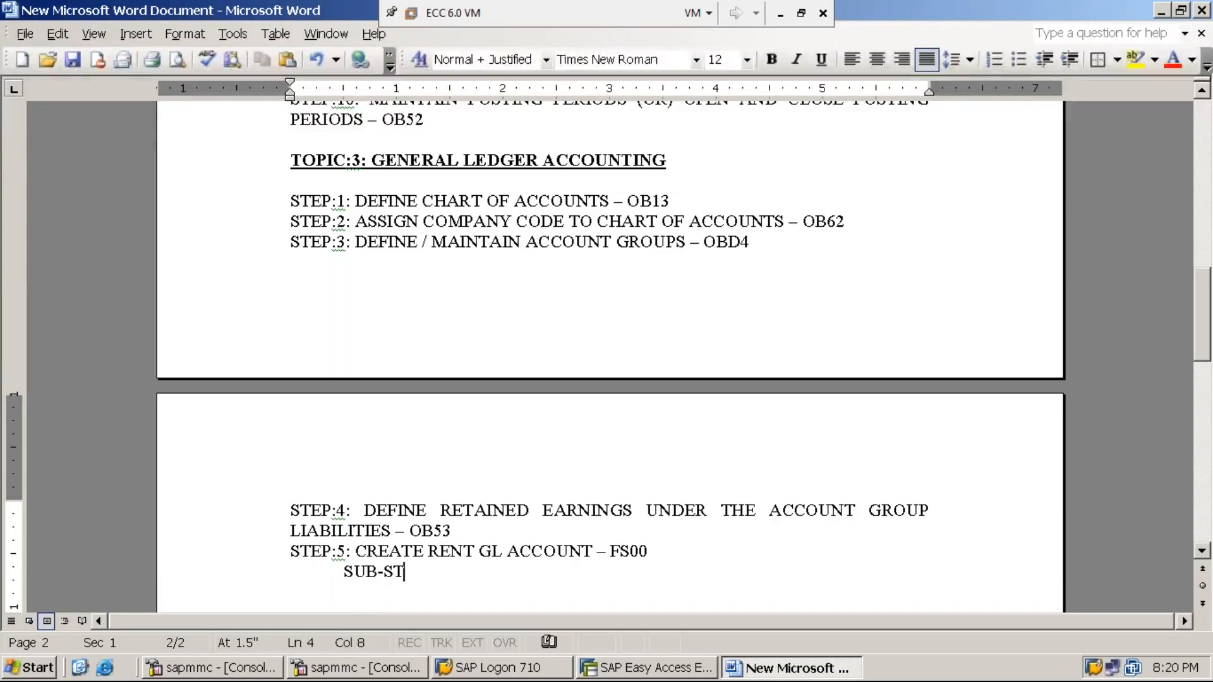
text(EP-(I)
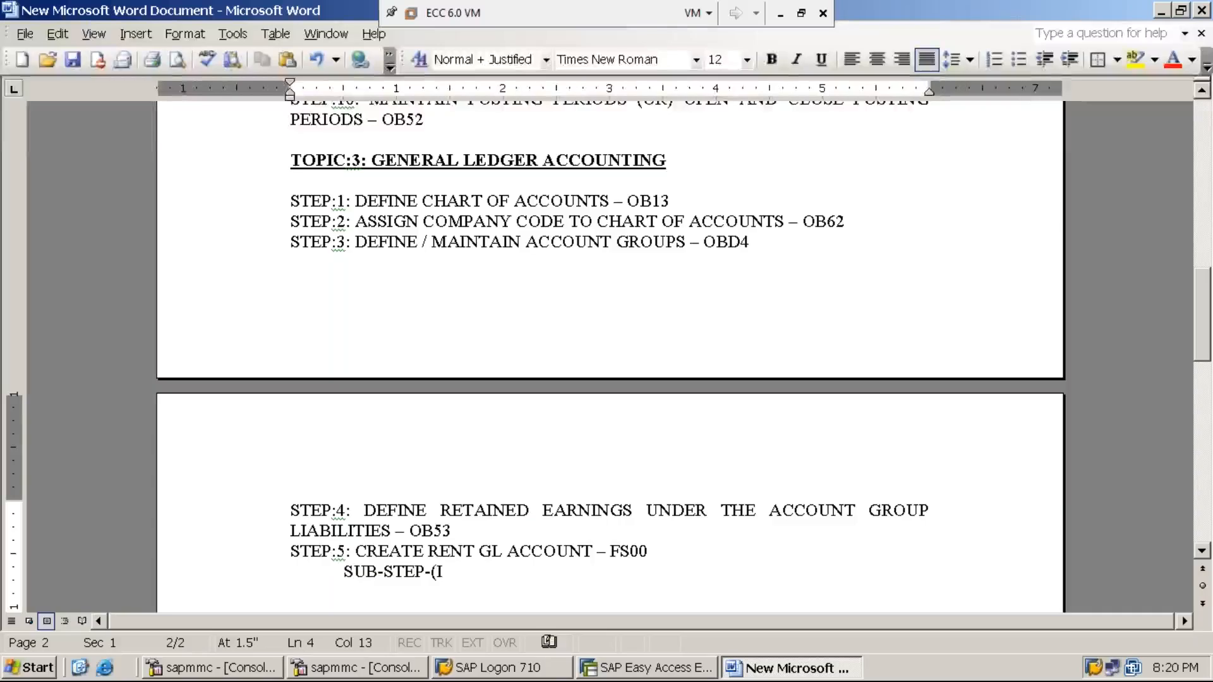
key(BackSpace)
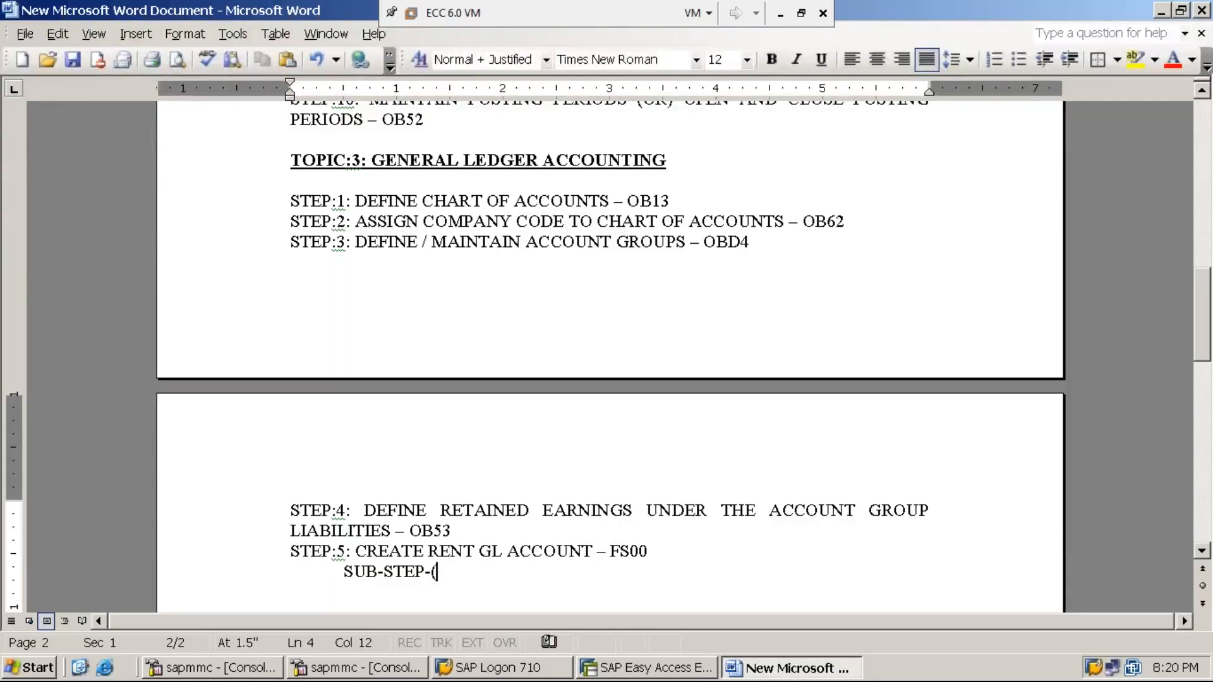
text(i))
- Complete it with ': ACTIVATING OPTIONS - FS00 (ONE TIME ACTIVITY ONLY)'
text(: activatin)
key(BackSpace)
key(BackSpace)
key(BackSpace)
key(BackSpace)
key(BackSpace)
key(BackSpace)
key(BackSpace)
key(BackSpace)
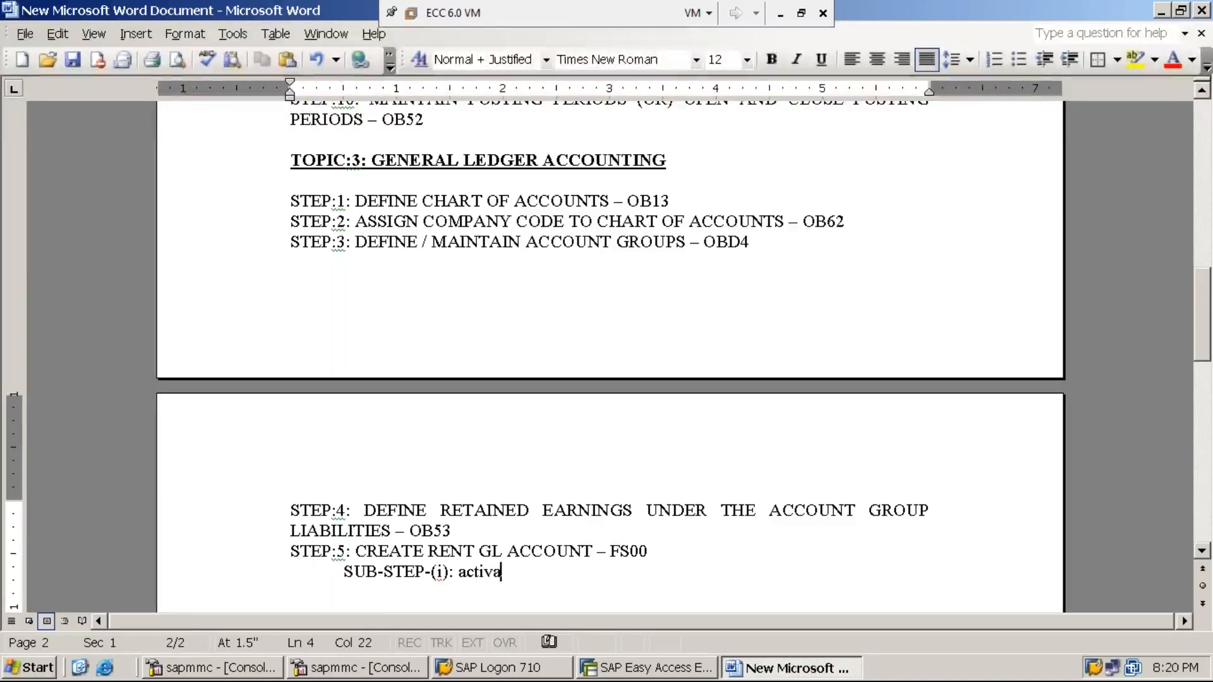
key(BackSpace)
text(ACTIVATING)
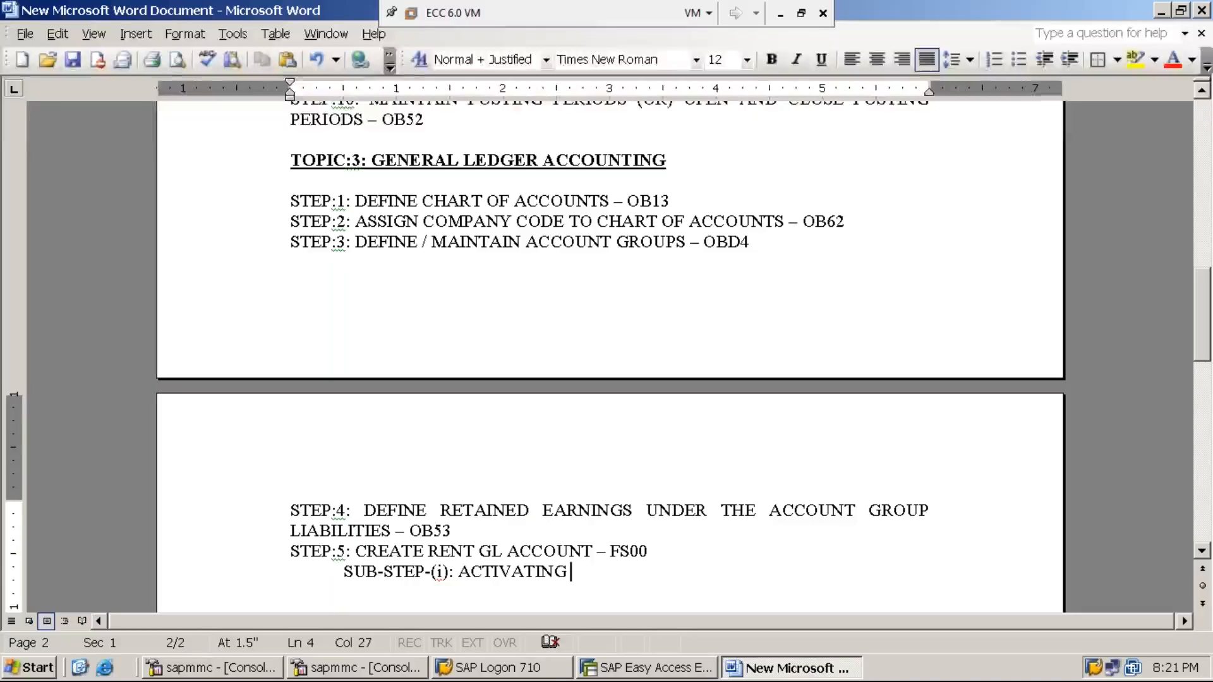
text(OPT)
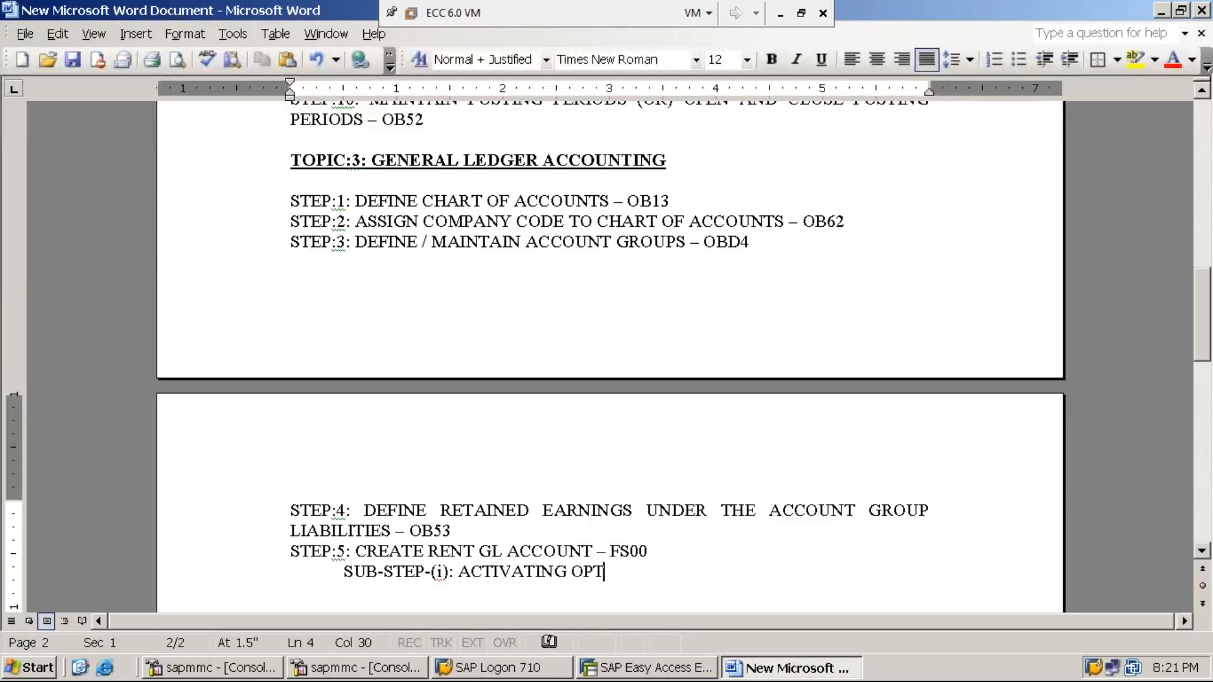
text(IONS - )
text(FS00)
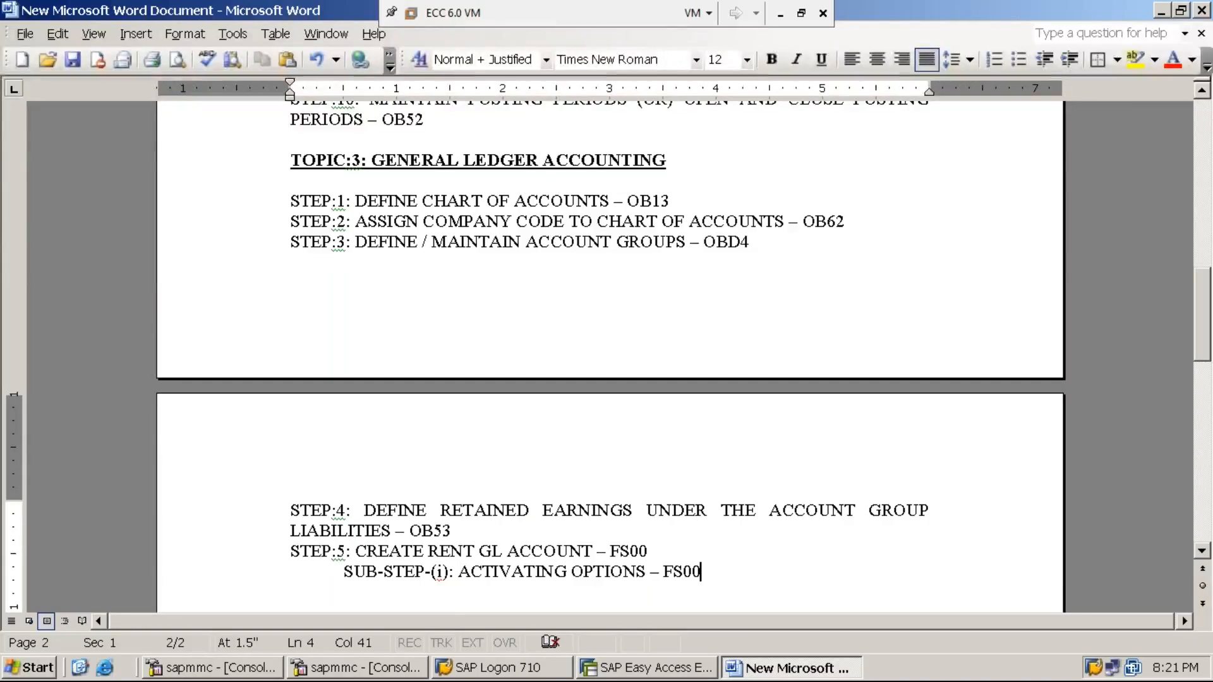
text(()
text(ONE TI)
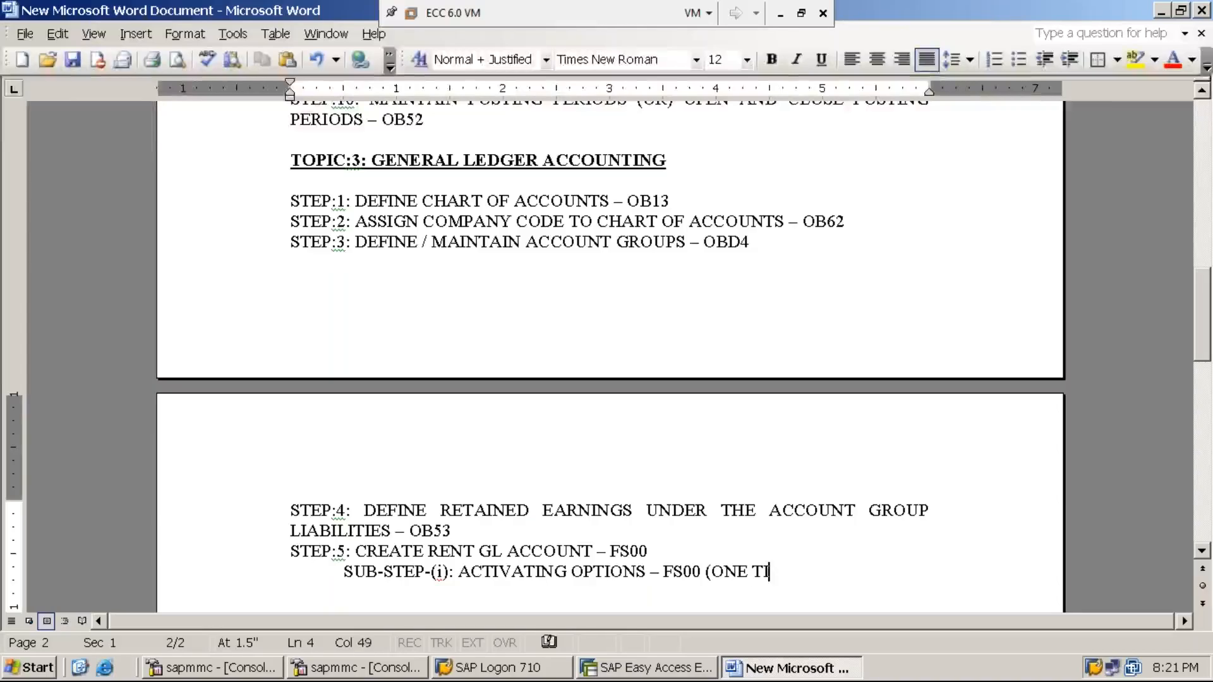
text(ME AC)
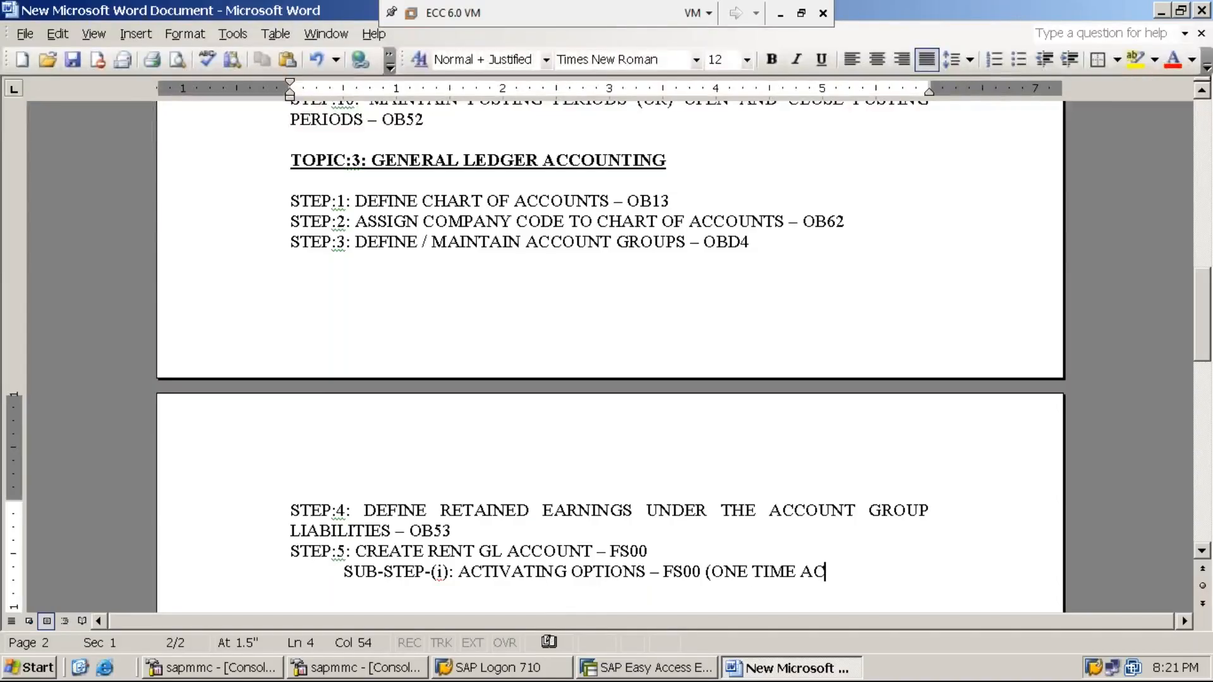
text(TIVITY O)
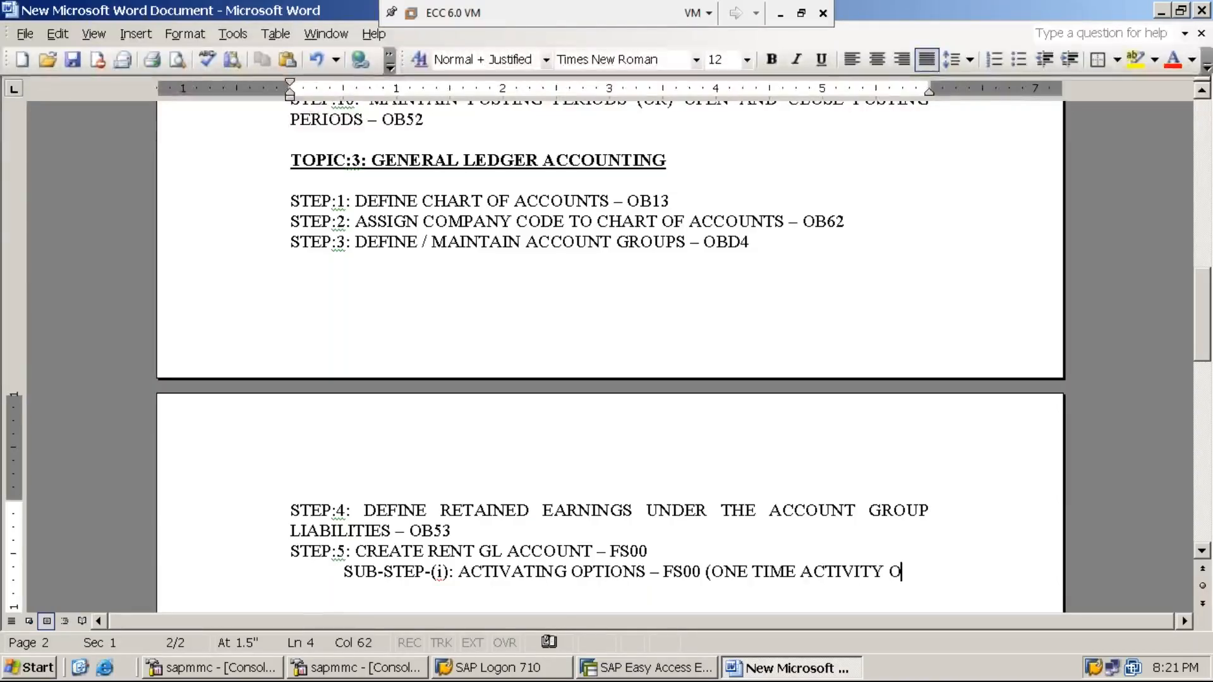
text(NLY))
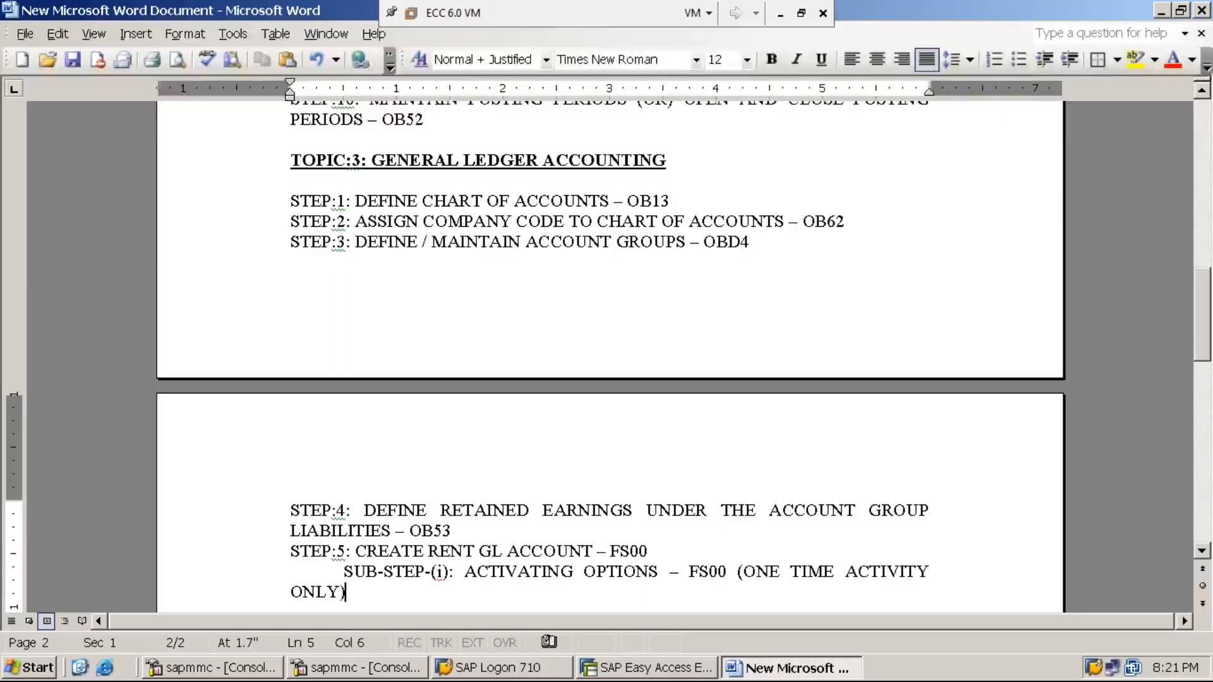
key(Home)
- Indent the SUB-STEP-(i) paragraph further and bold 'ONE TIME ACTIVITY ONLY'
key(Tab)
key(Tab)
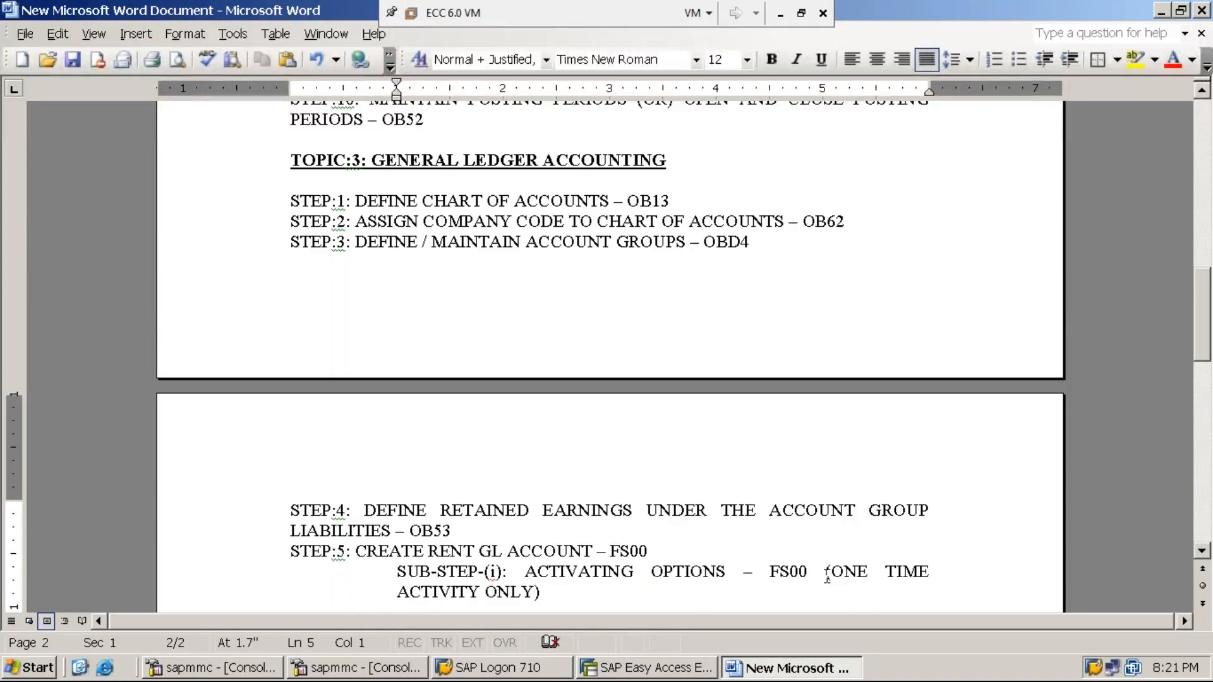
drag(832, 572, 535, 379)
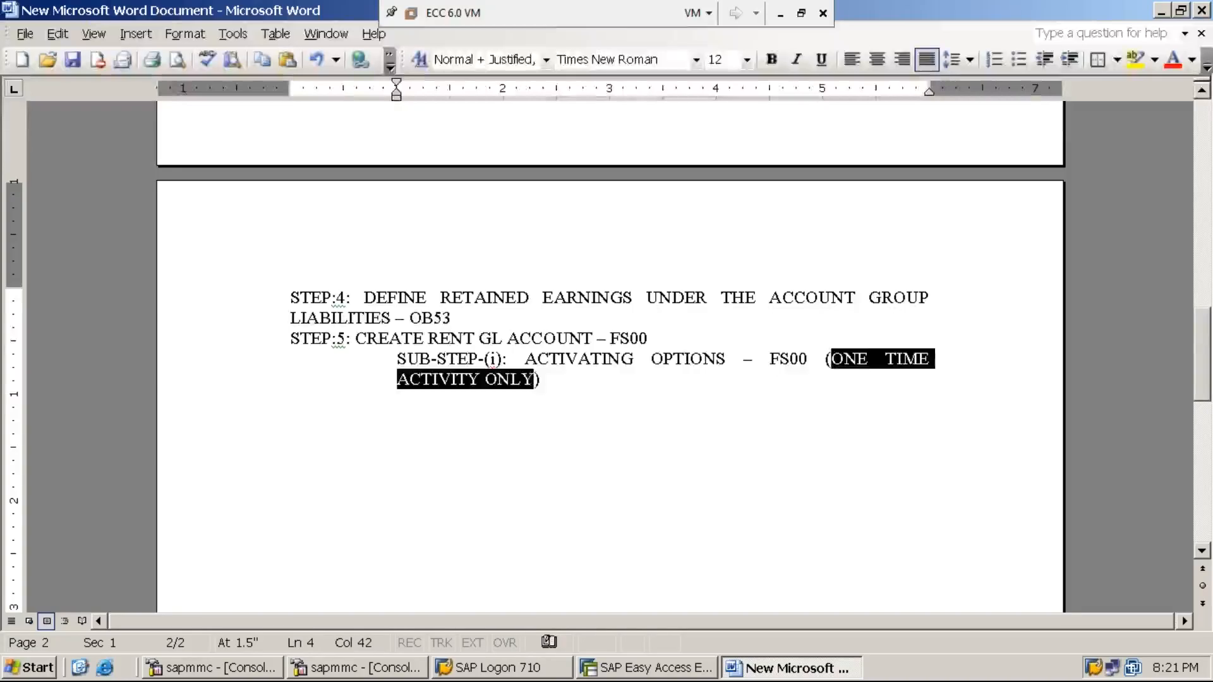
key(ctrl+b)
click(564, 402)
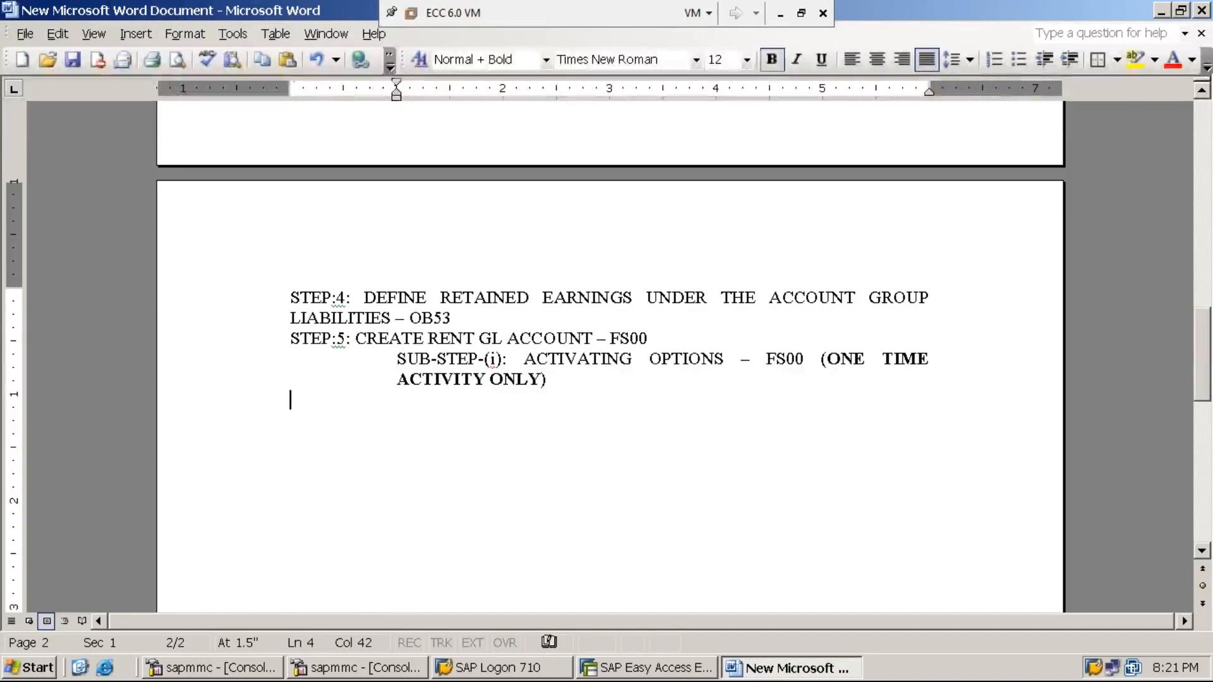
click(825, 359)
drag(826, 359, 541, 382)
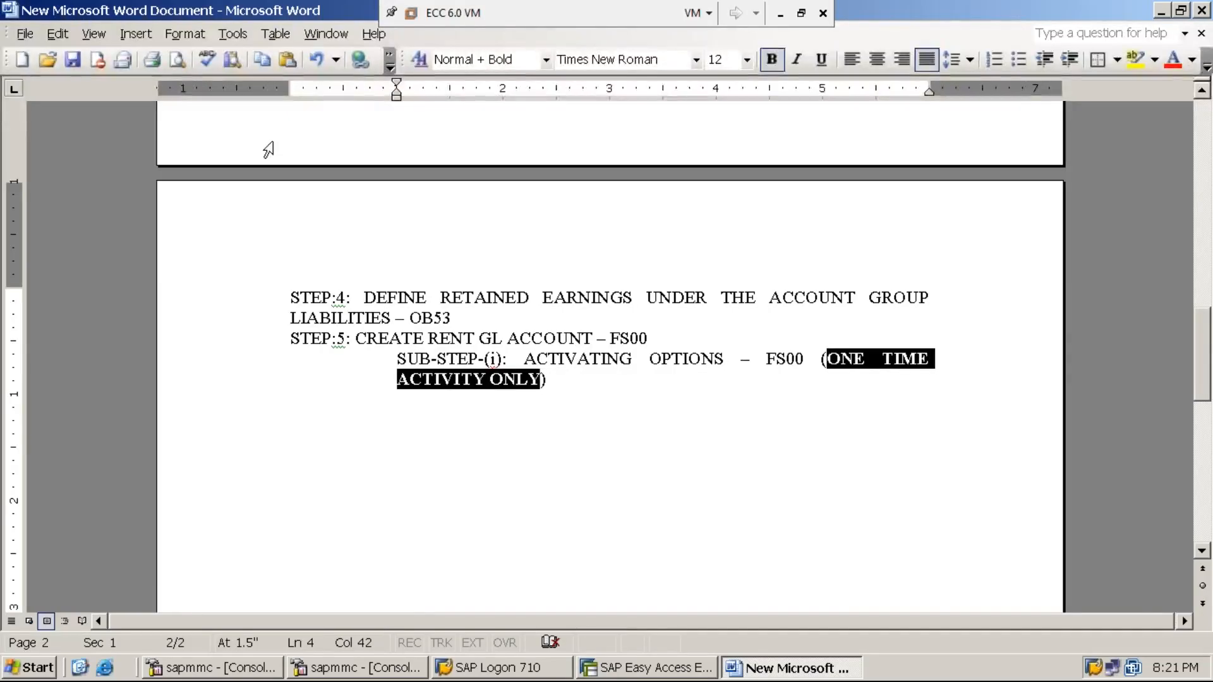
- Switch to SAP Easy Access and expand the Accounting area of the SAP menu
click(631, 672)
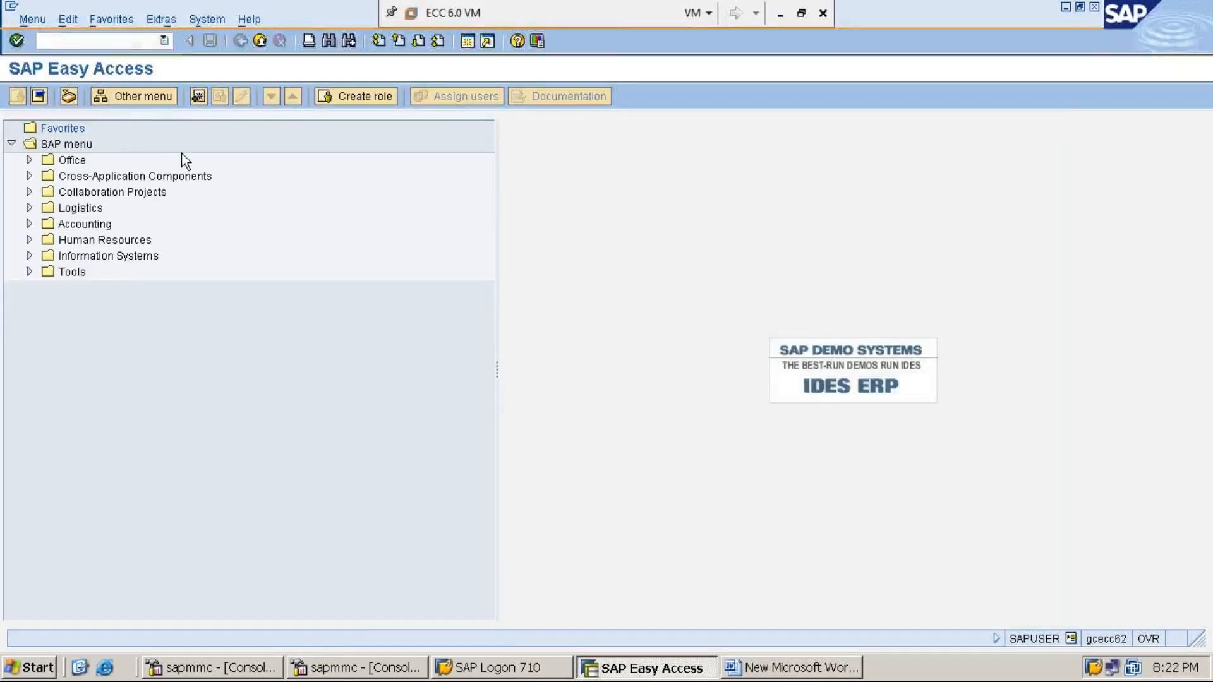
click(91, 225)
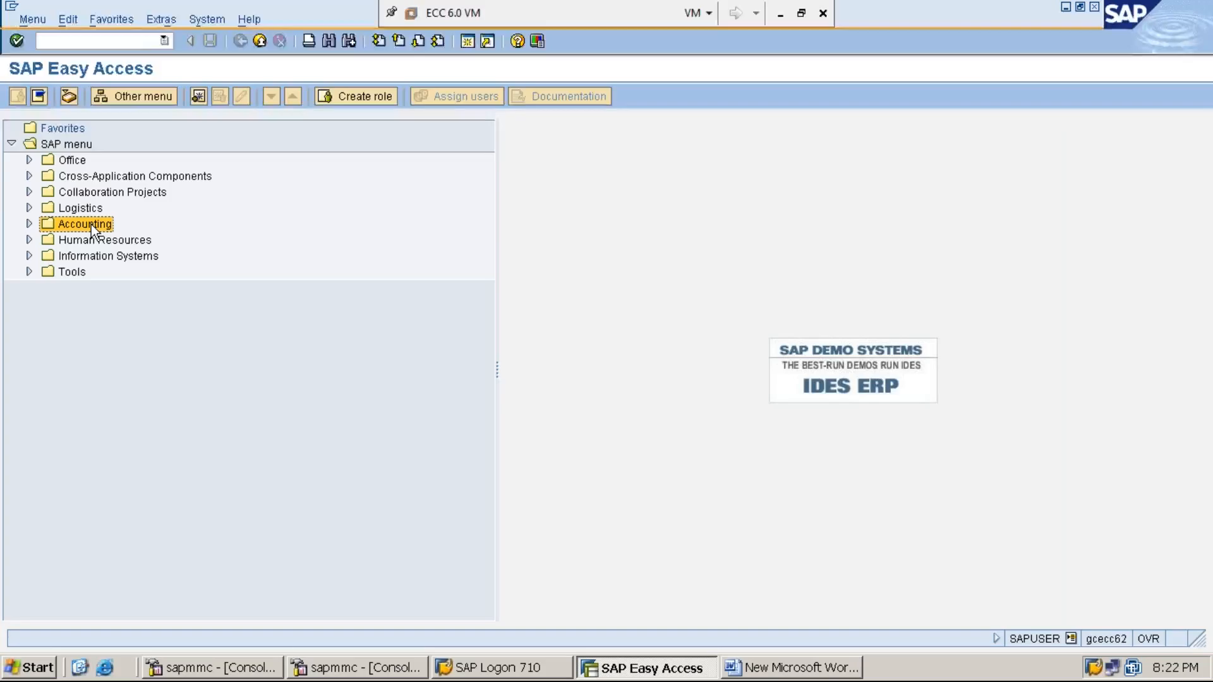
double_click(91, 225)
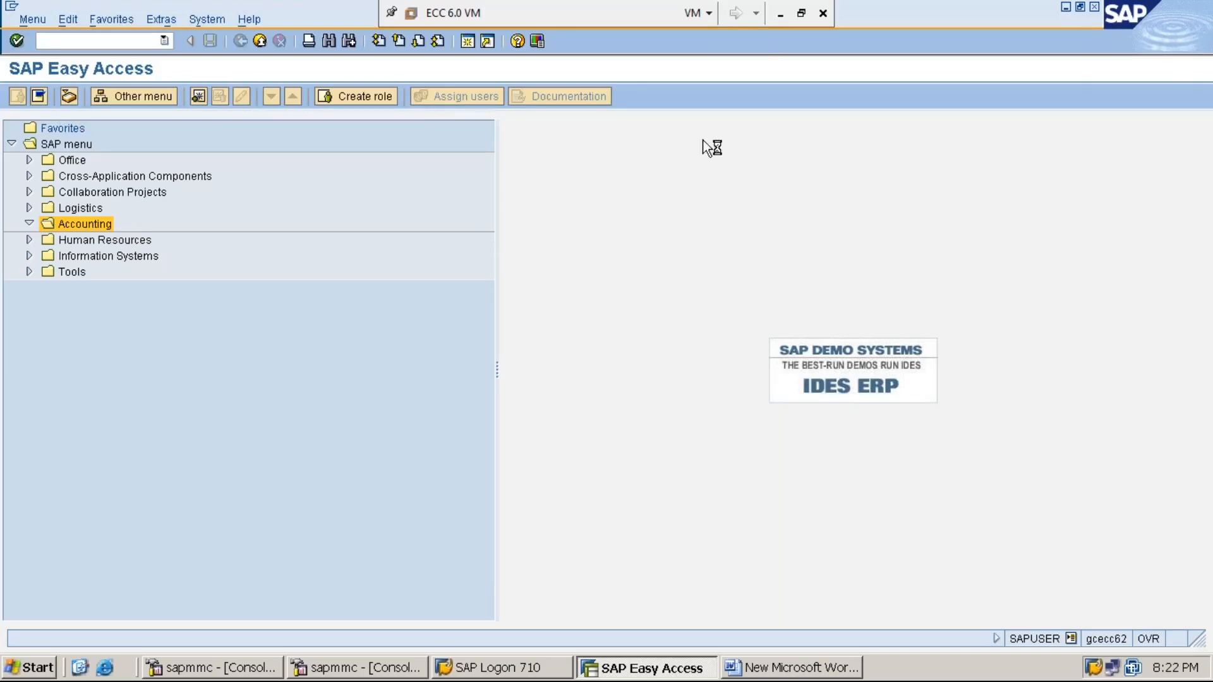
click(781, 18)
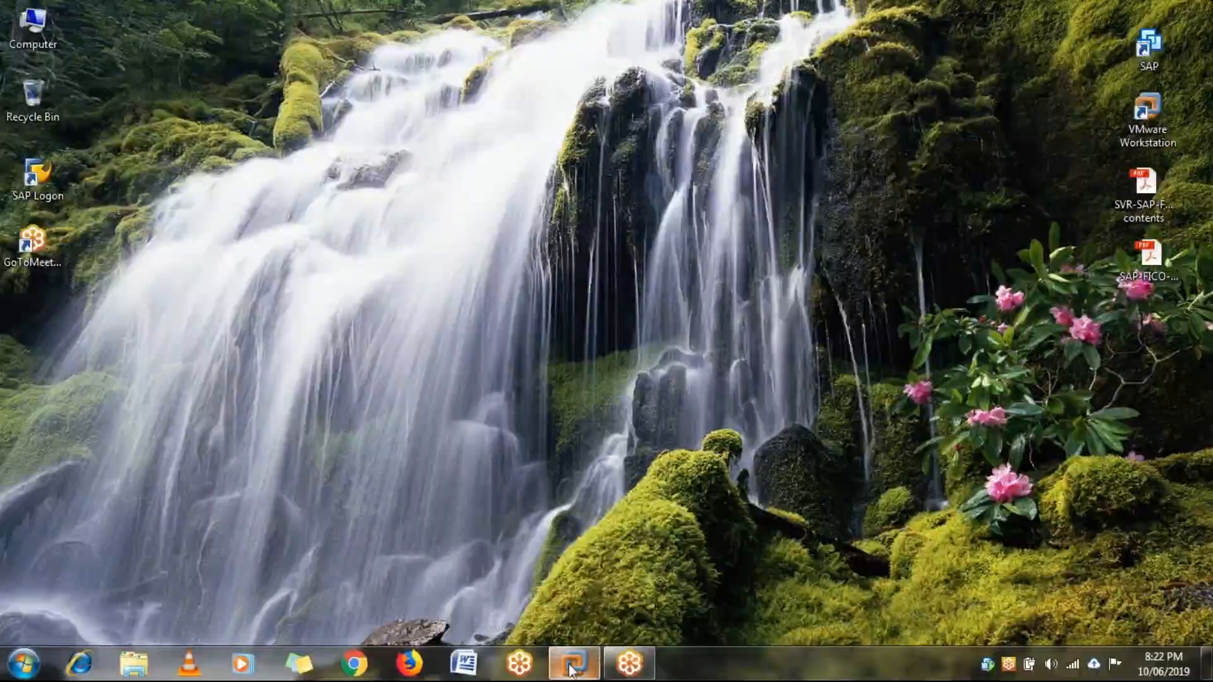
mouse_move(572, 664)
click(589, 564)
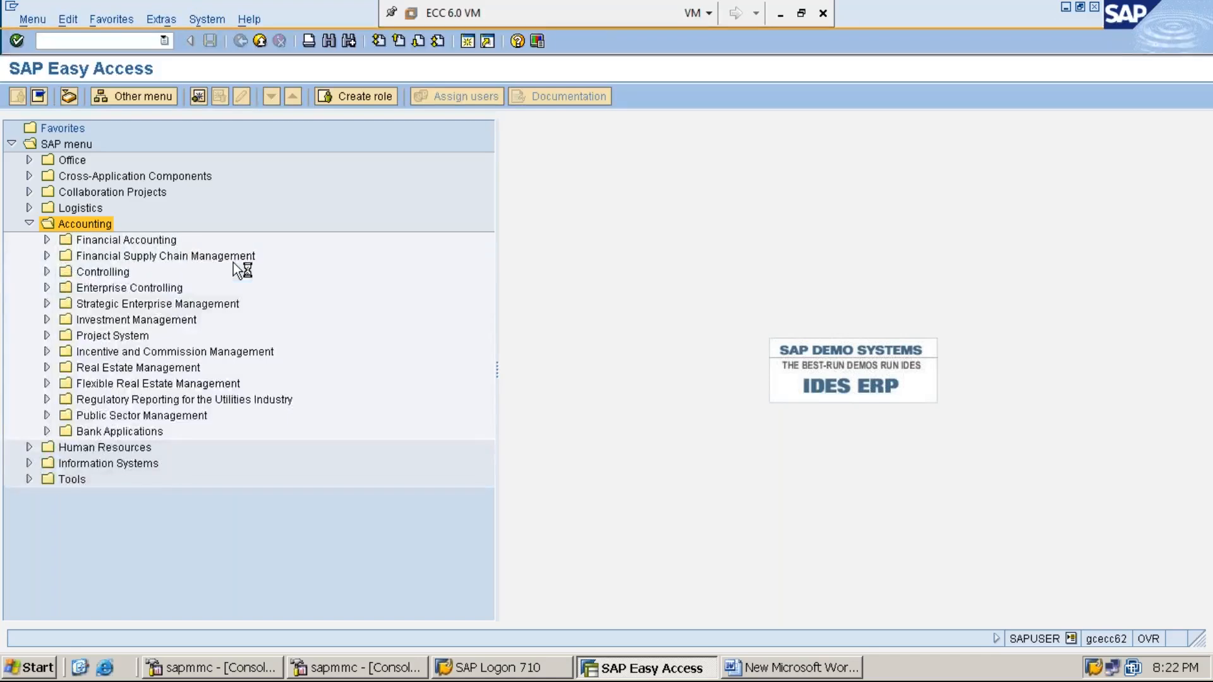
- Expand Financial Accounting > General Ledger > Master Records > G/L Accounts > Individual Processing to FS00 - Centrally
double_click(126, 240)
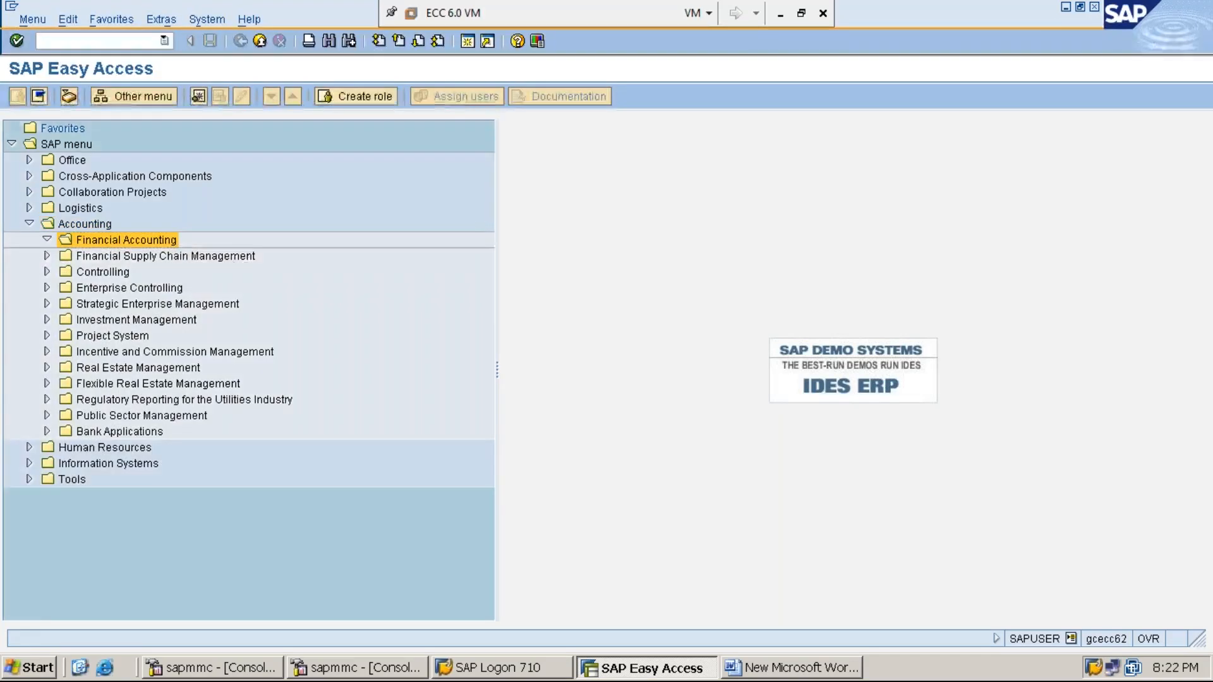
click(132, 256)
double_click(132, 256)
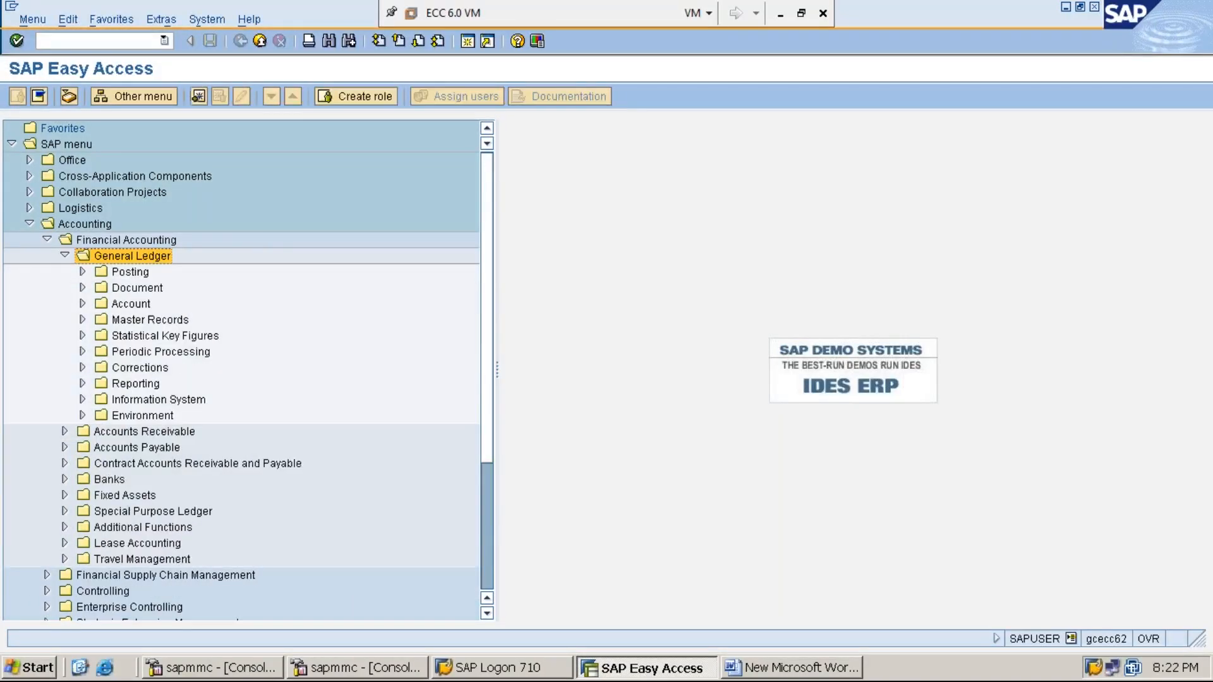
key(Down)
key(Down)
key(Down)
key(Down)
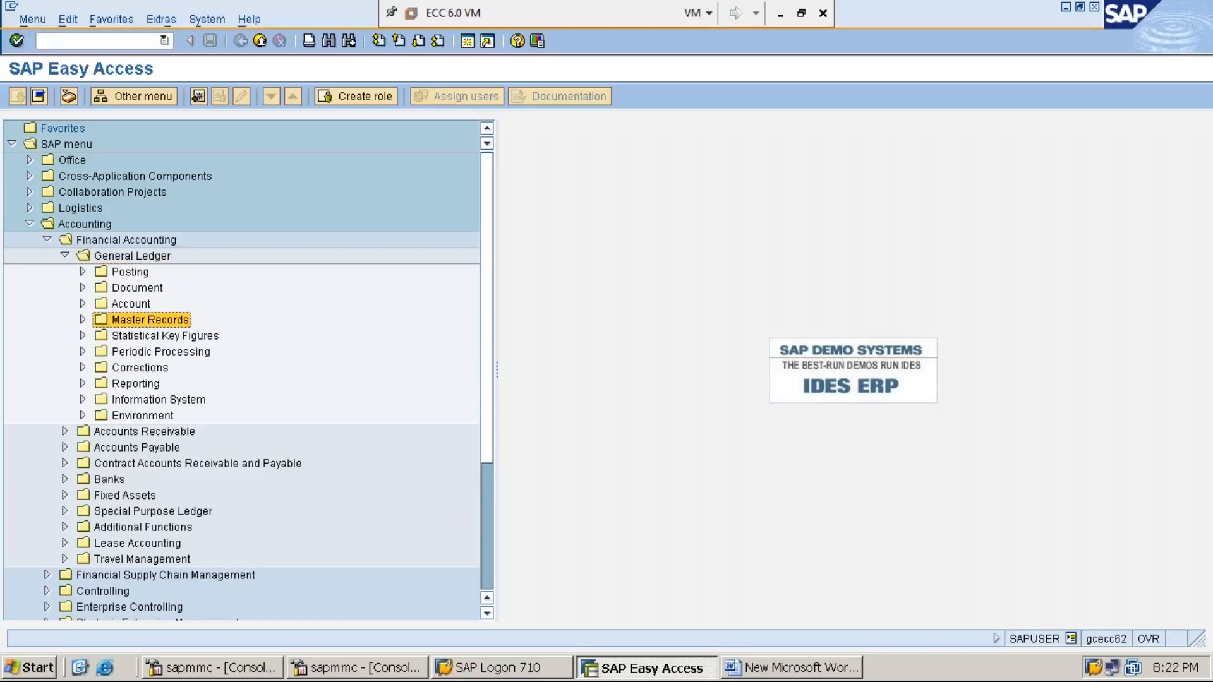
key(Right)
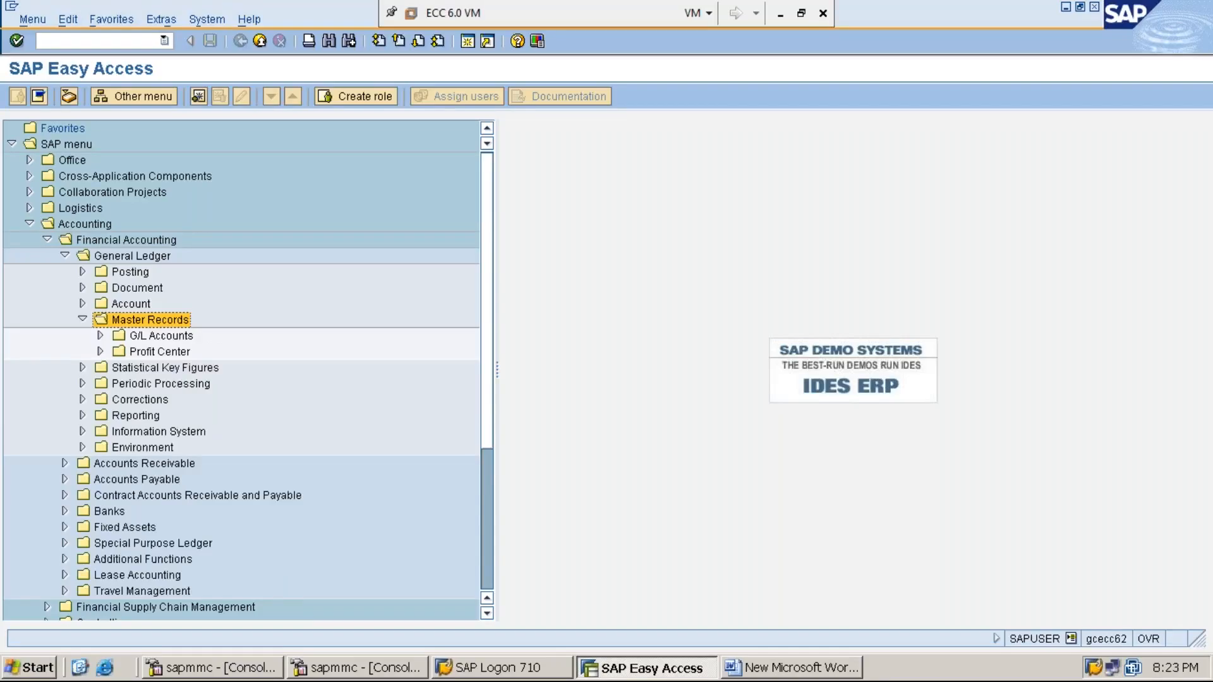
key(Down)
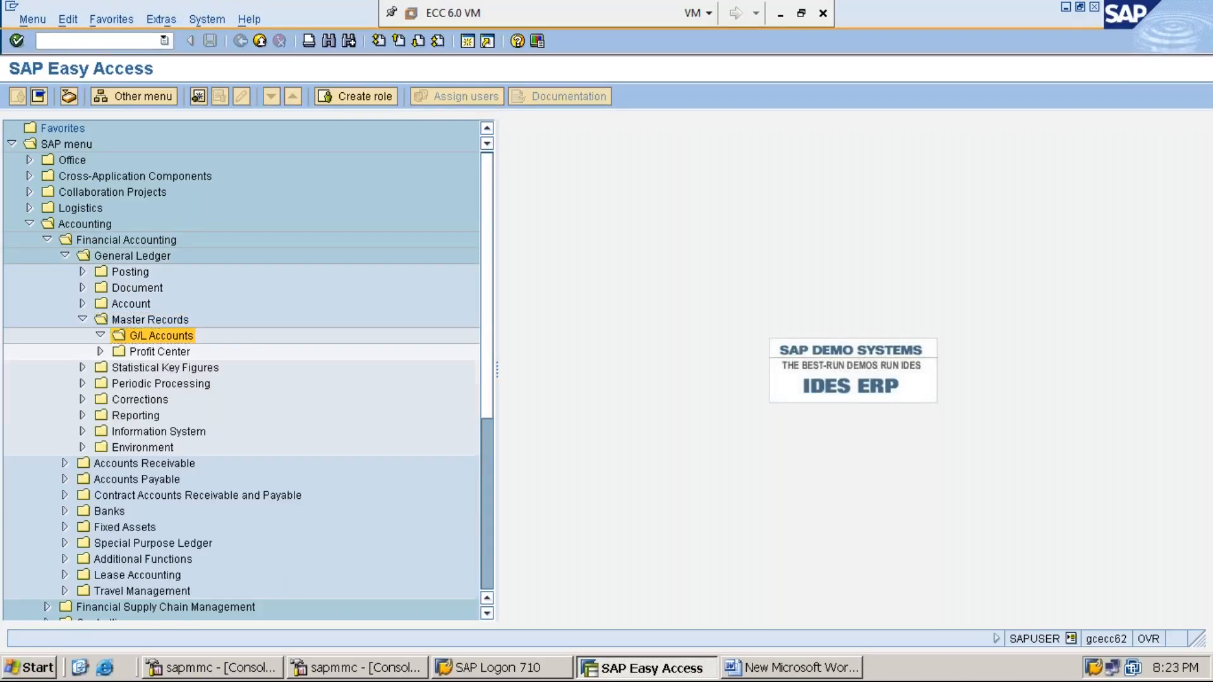
key(Right)
key(Down)
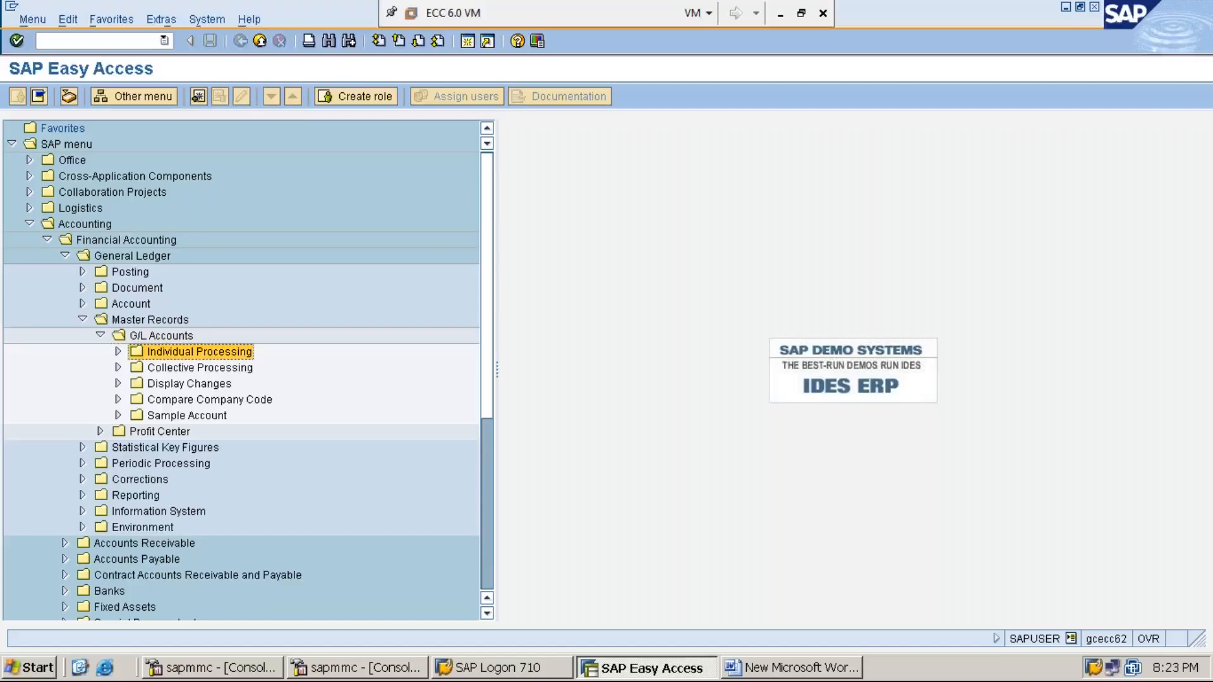
key(Right)
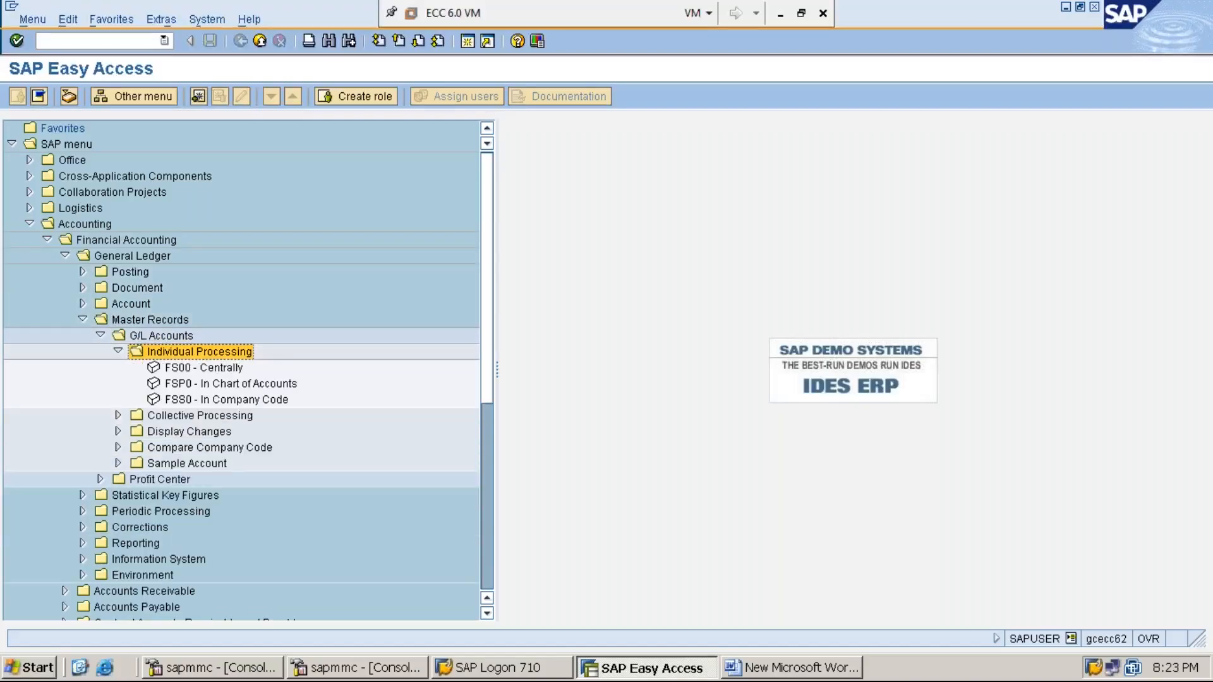
key(Down)
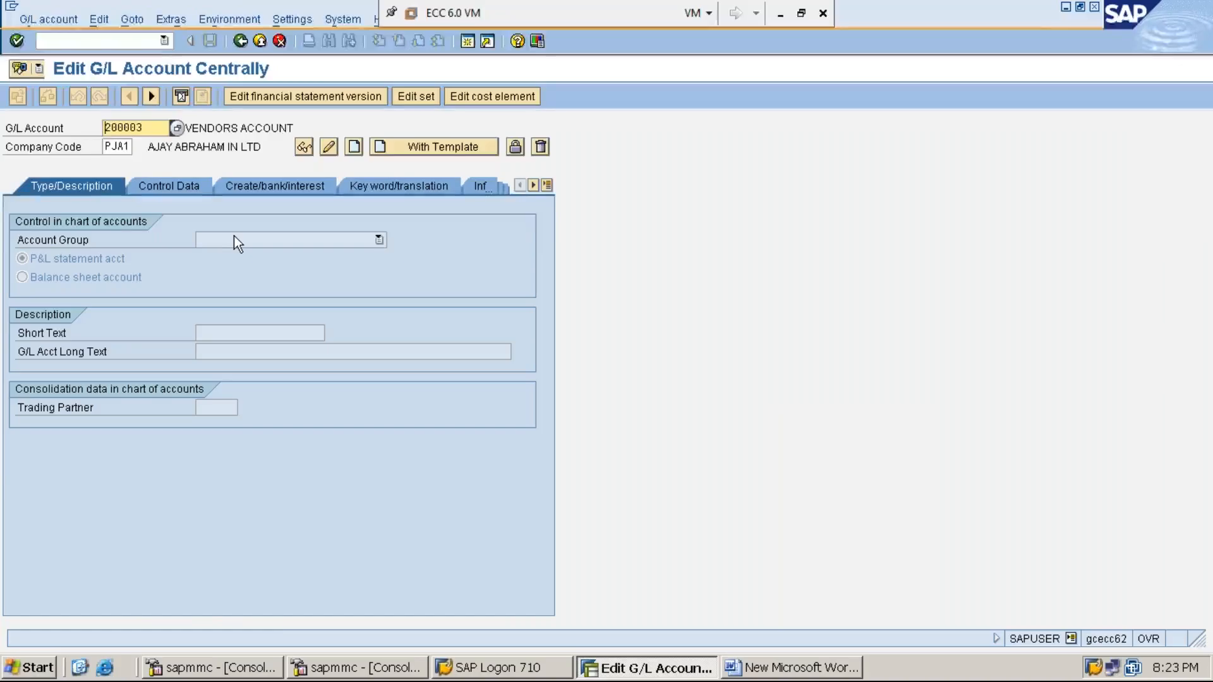
- In FS00, browse the Extras, Edit, Environment and Settings menus
click(173, 17)
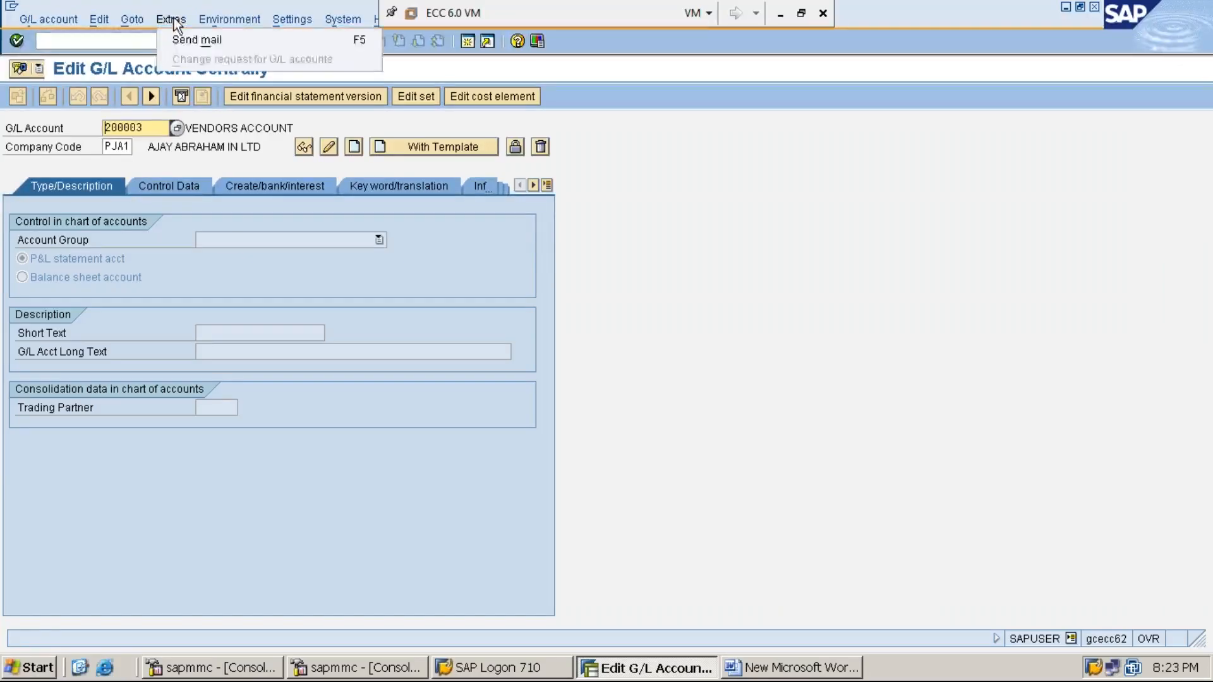
mouse_move(115, 16)
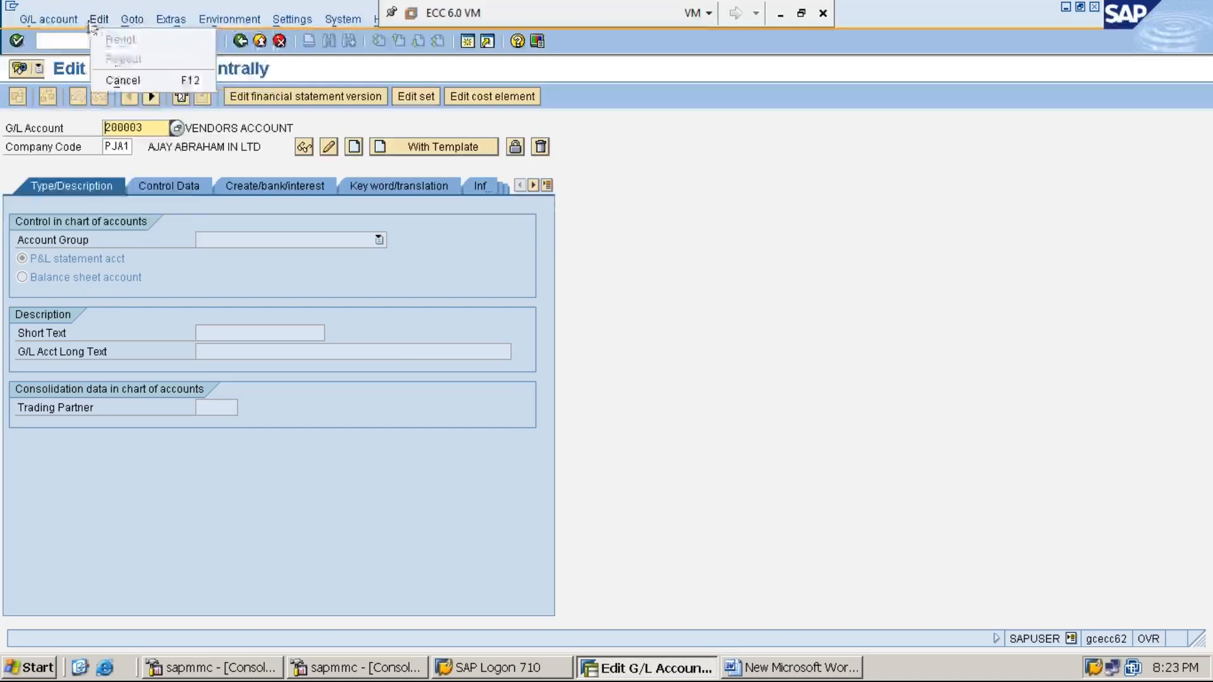
mouse_move(69, 19)
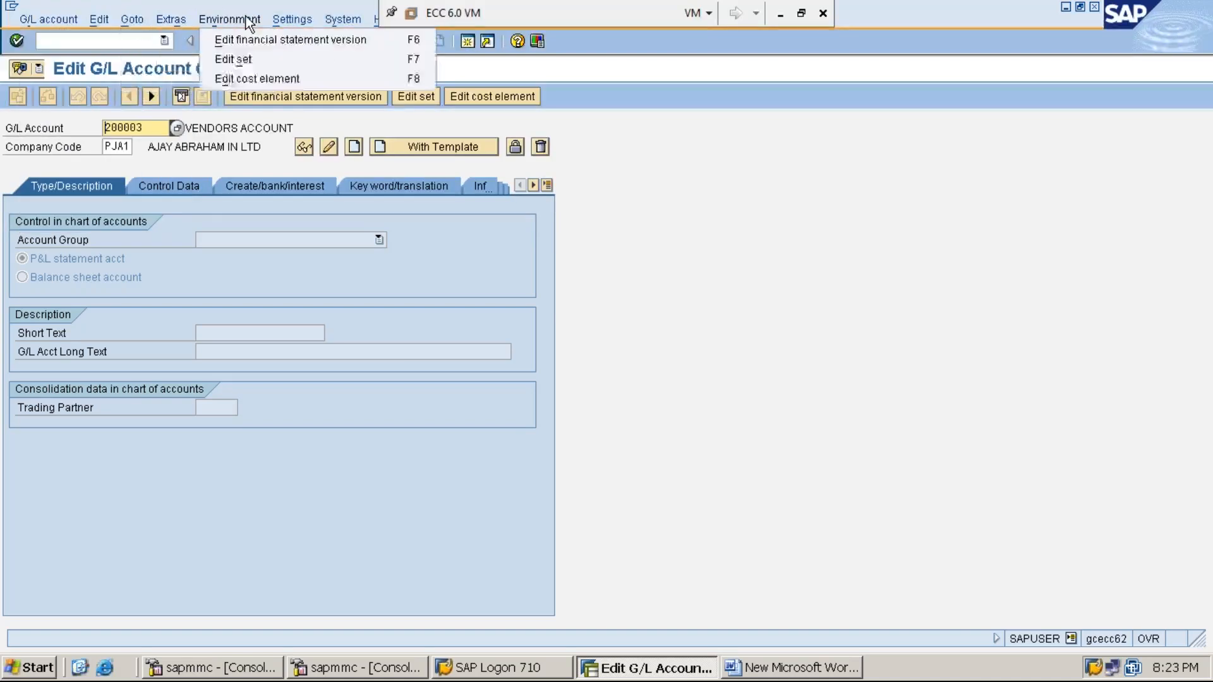
mouse_move(291, 22)
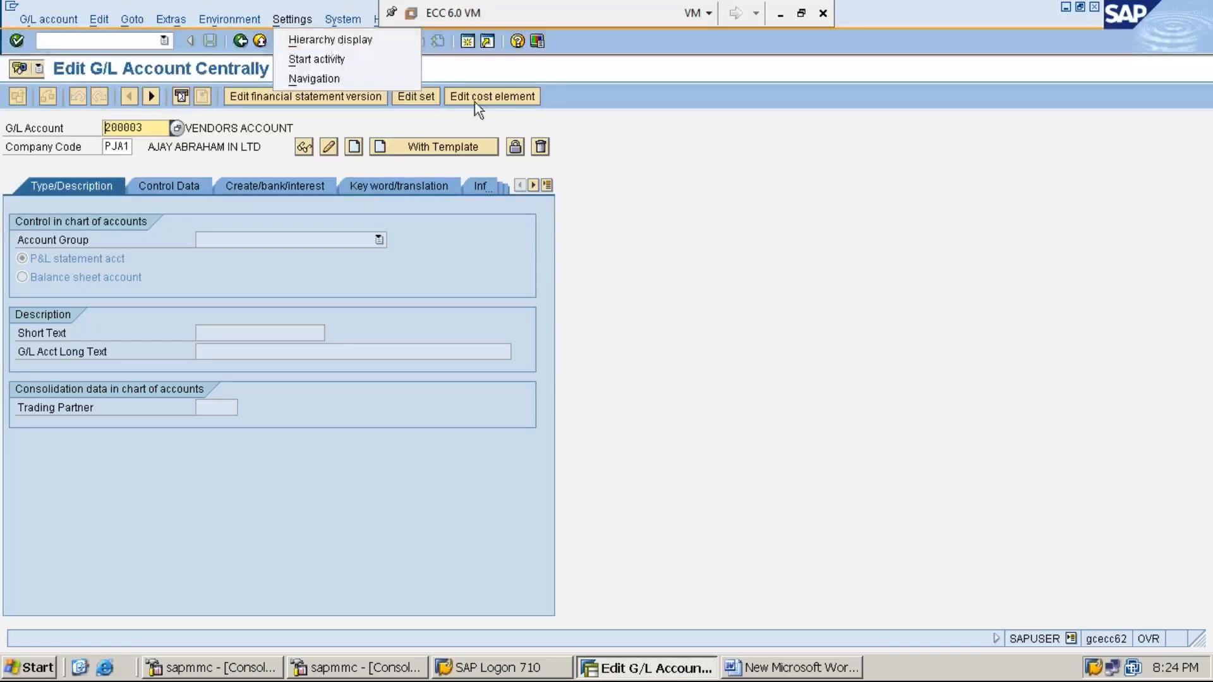
click(614, 229)
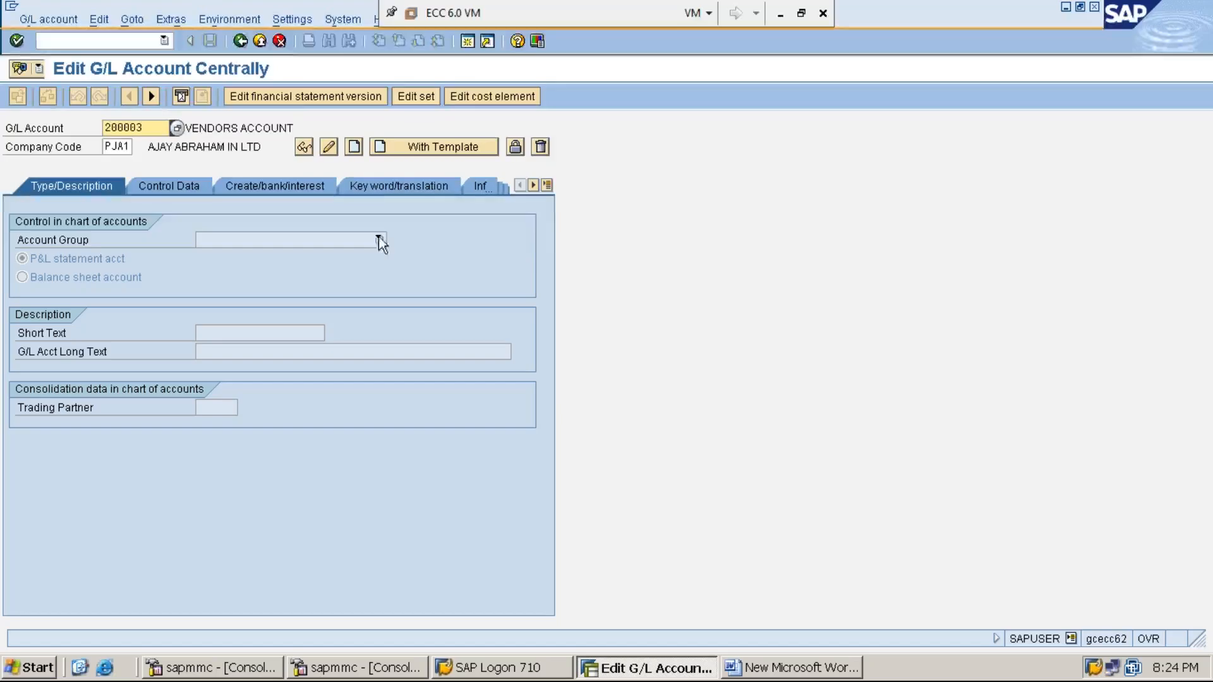
click(297, 21)
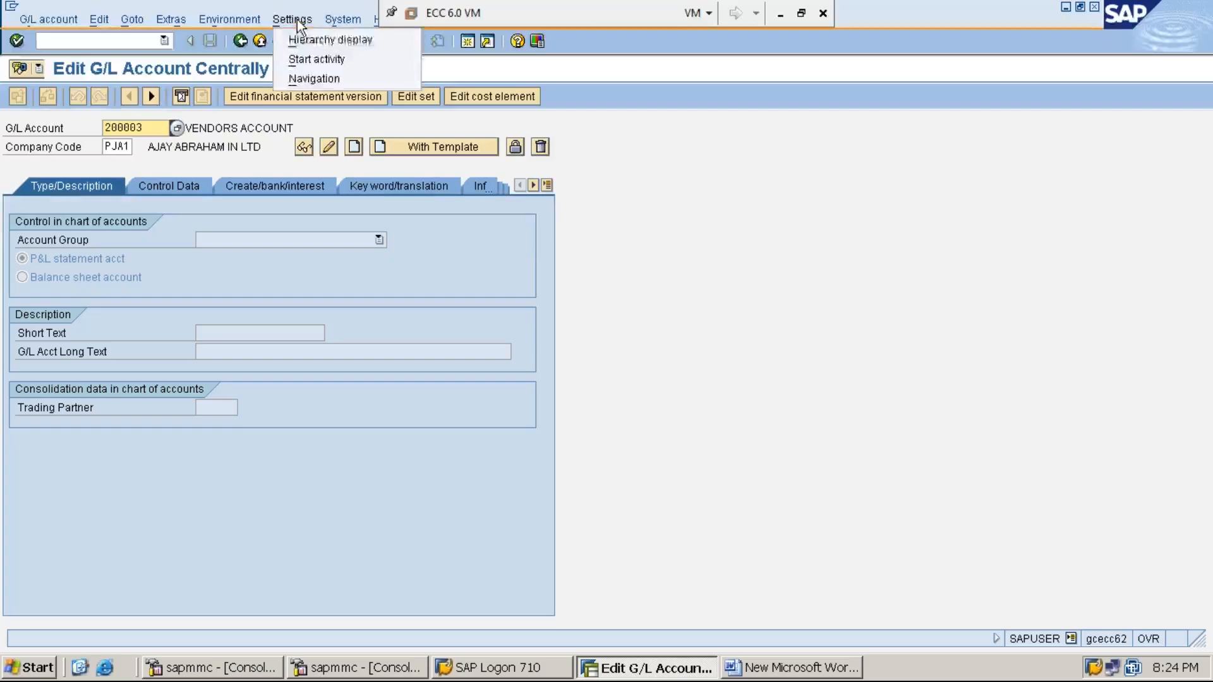
- Set Hierarchy display to 'Display accounts in navigation tree' and acknowledge the restart notice
click(358, 43)
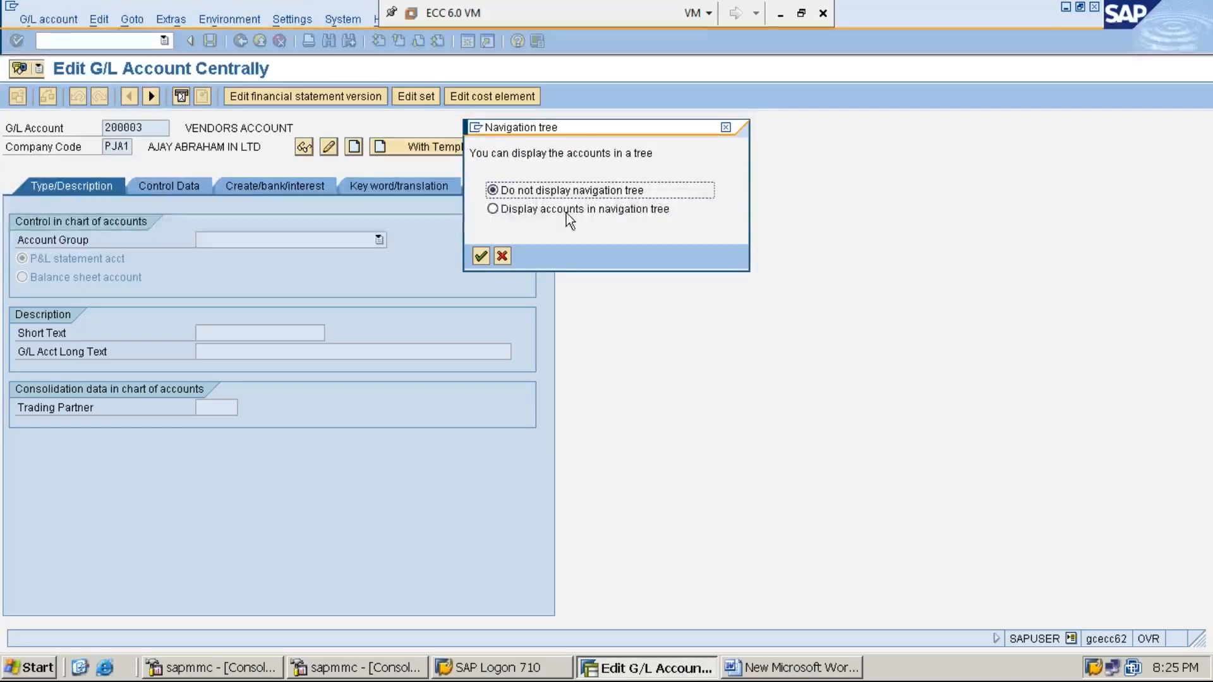
click(494, 209)
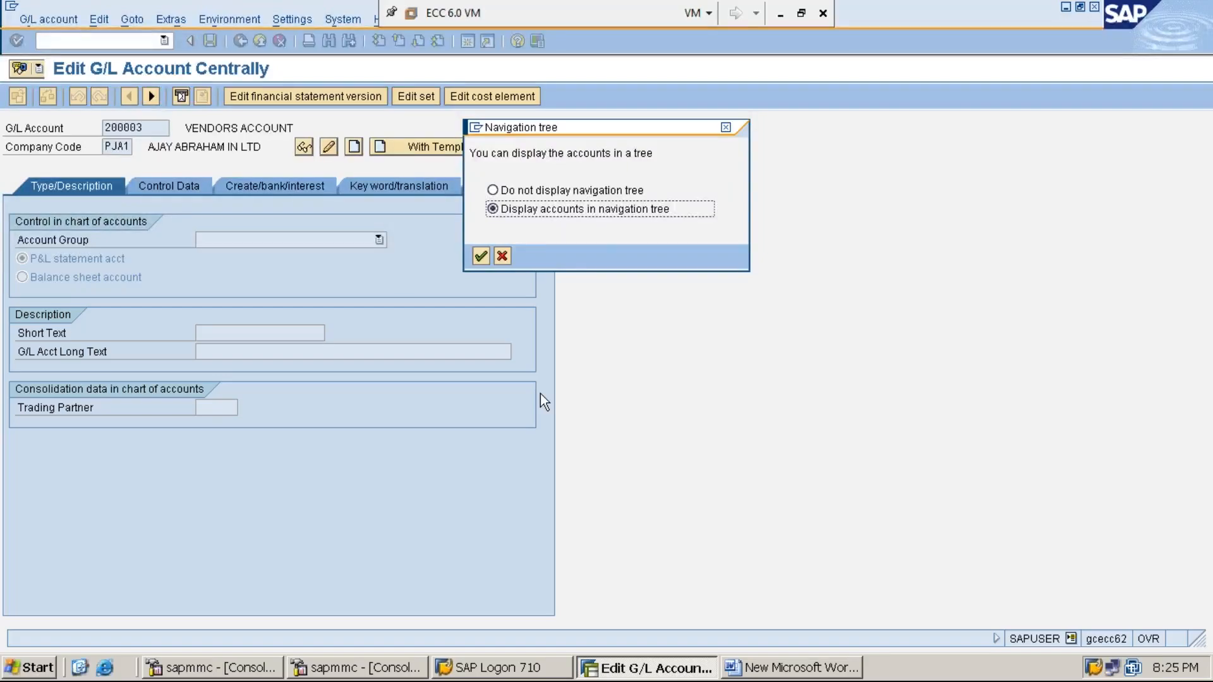
key(Return)
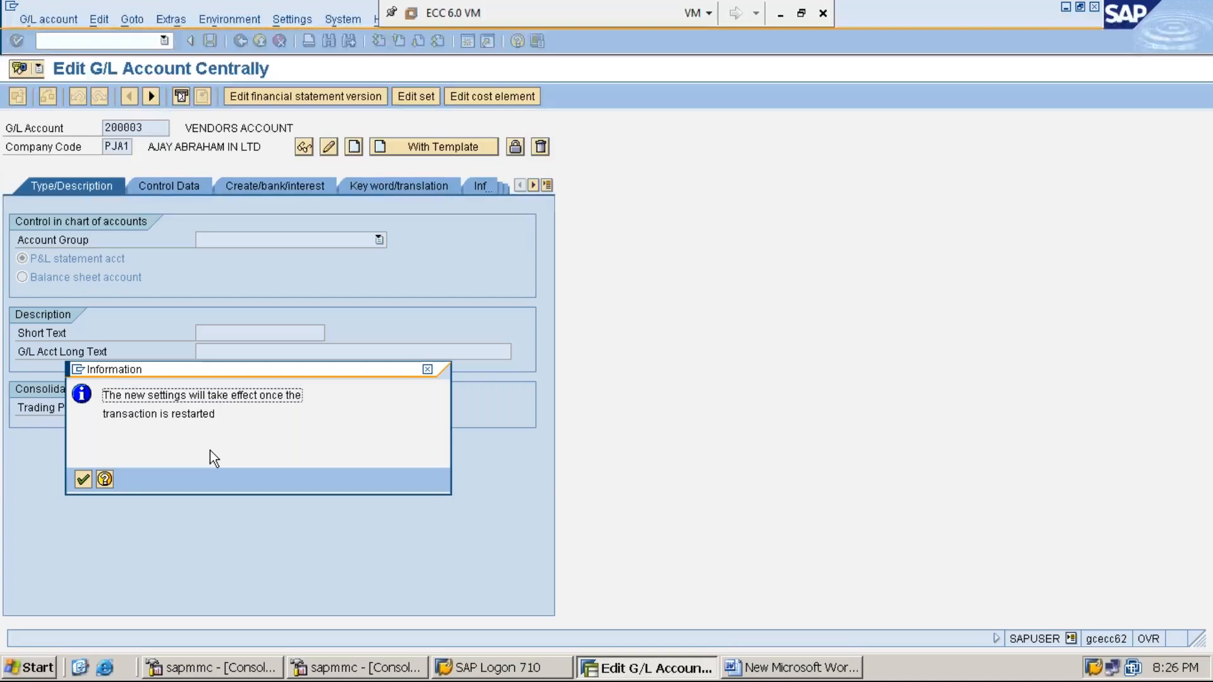
key(Return)
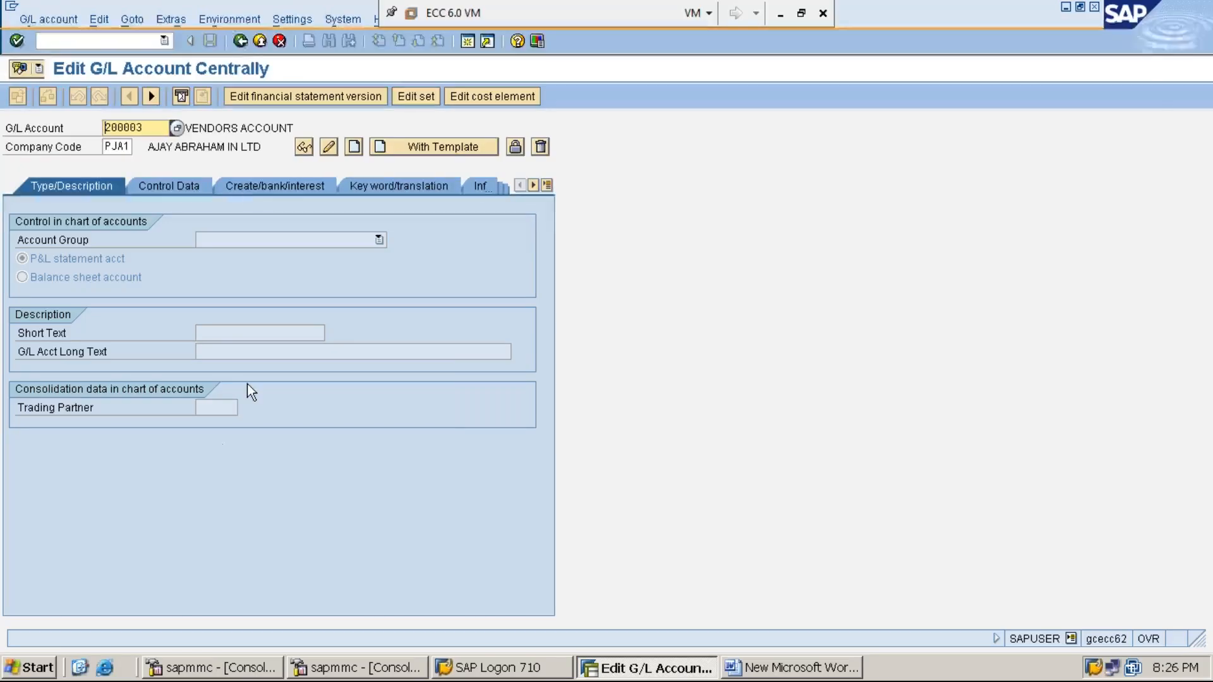
- Exit FS00 back to SAP Easy Access and return to the Word notes
click(241, 41)
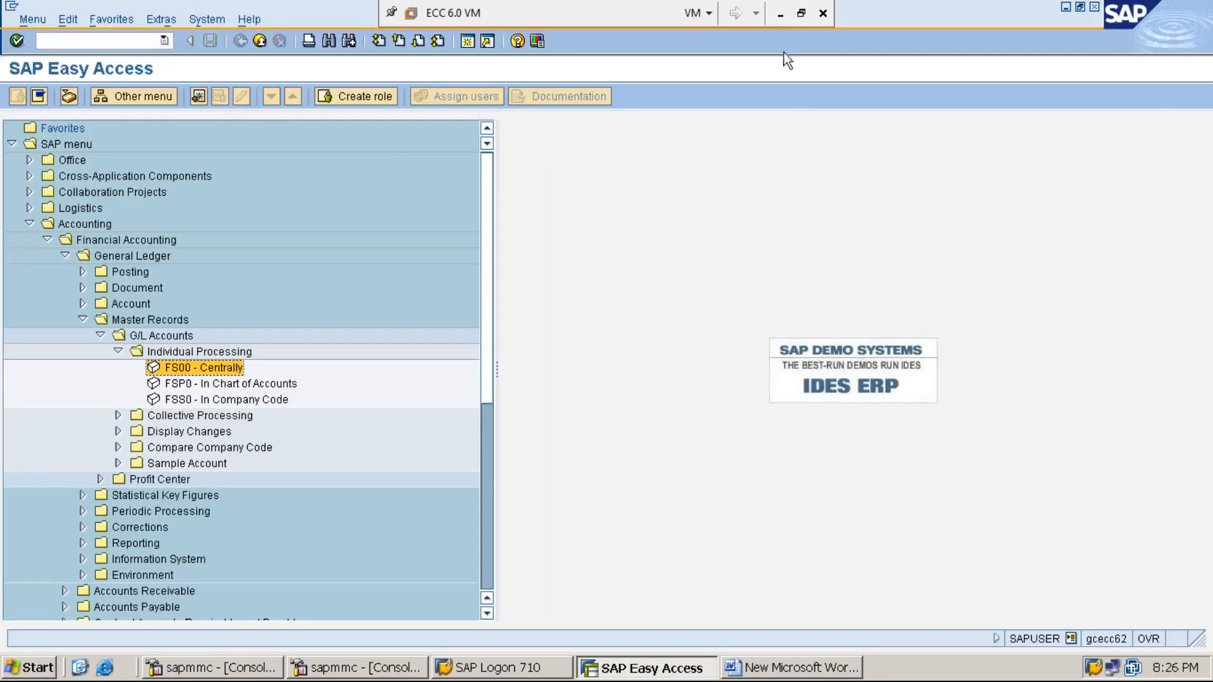
click(780, 13)
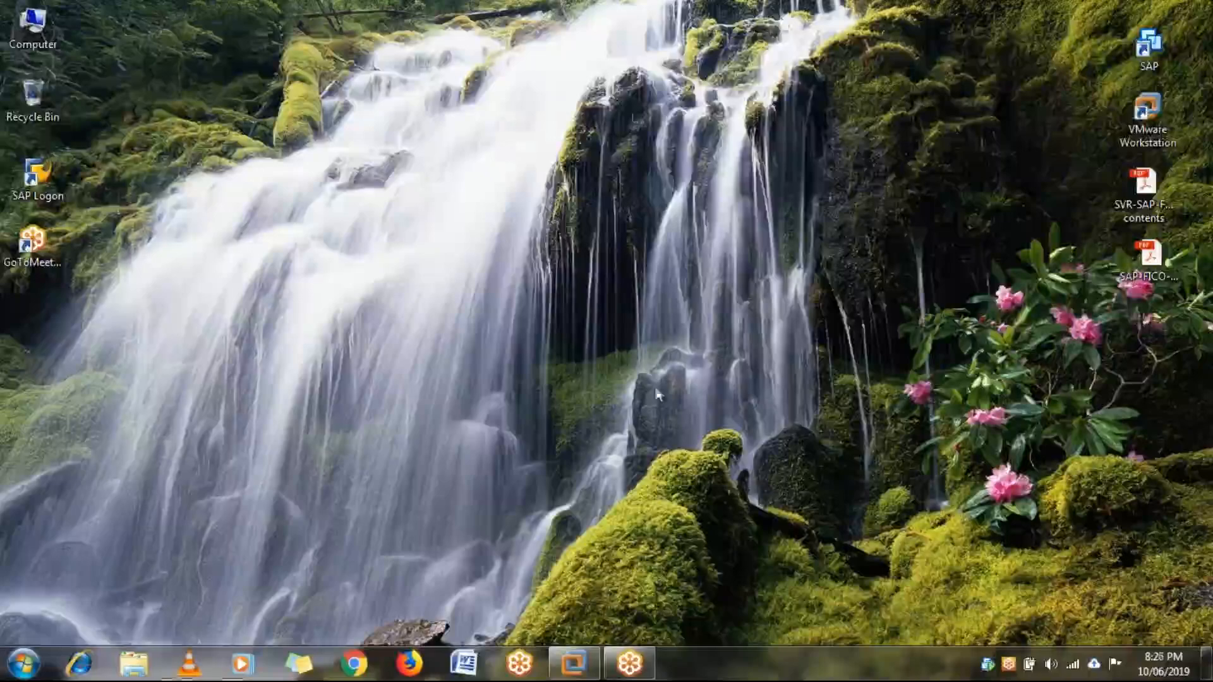
click(576, 663)
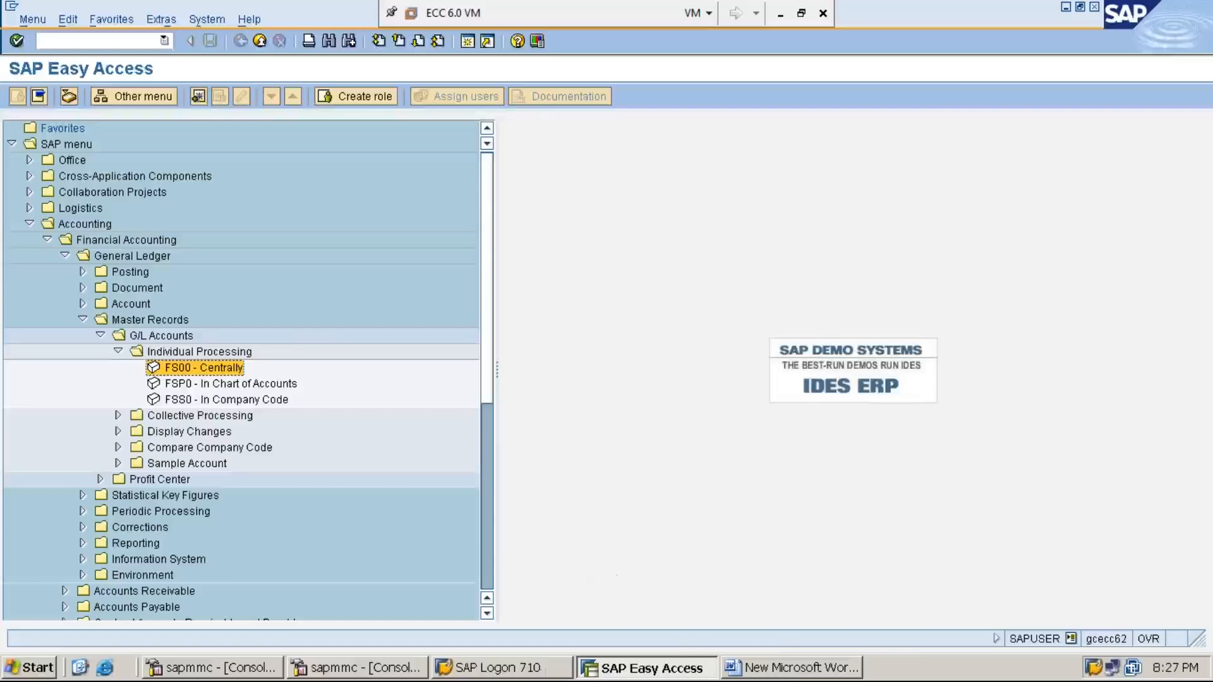
click(787, 669)
- Add 'SUB-STEP-(ii): CREATION OF RENT GL ACCOUNT-FS00' on a new line below the first sub-step
click(547, 380)
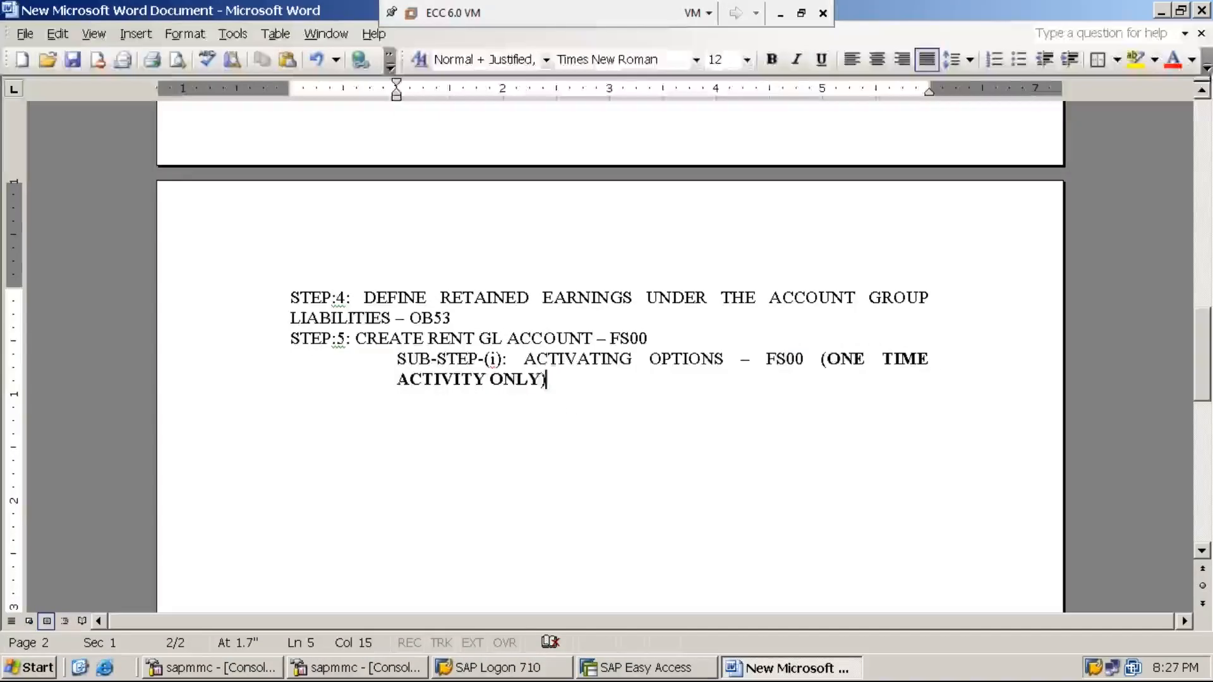
key(Return)
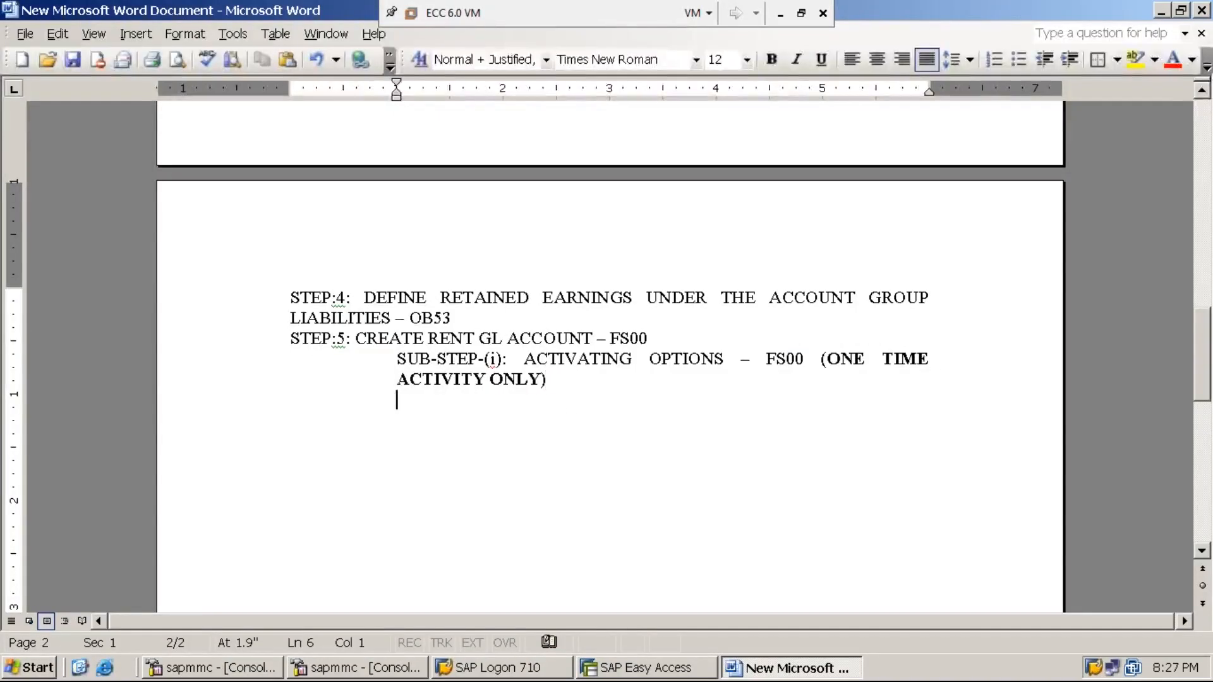
text(SUB-STEP-(ii):)
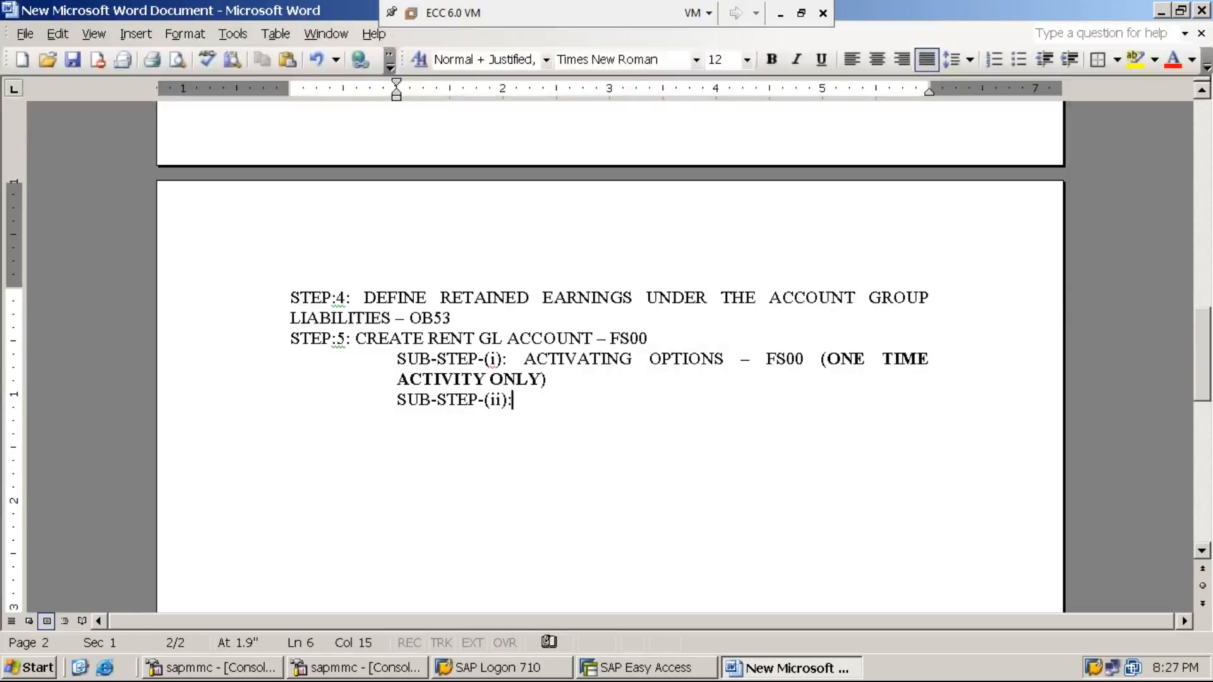
text( CREATION OF )
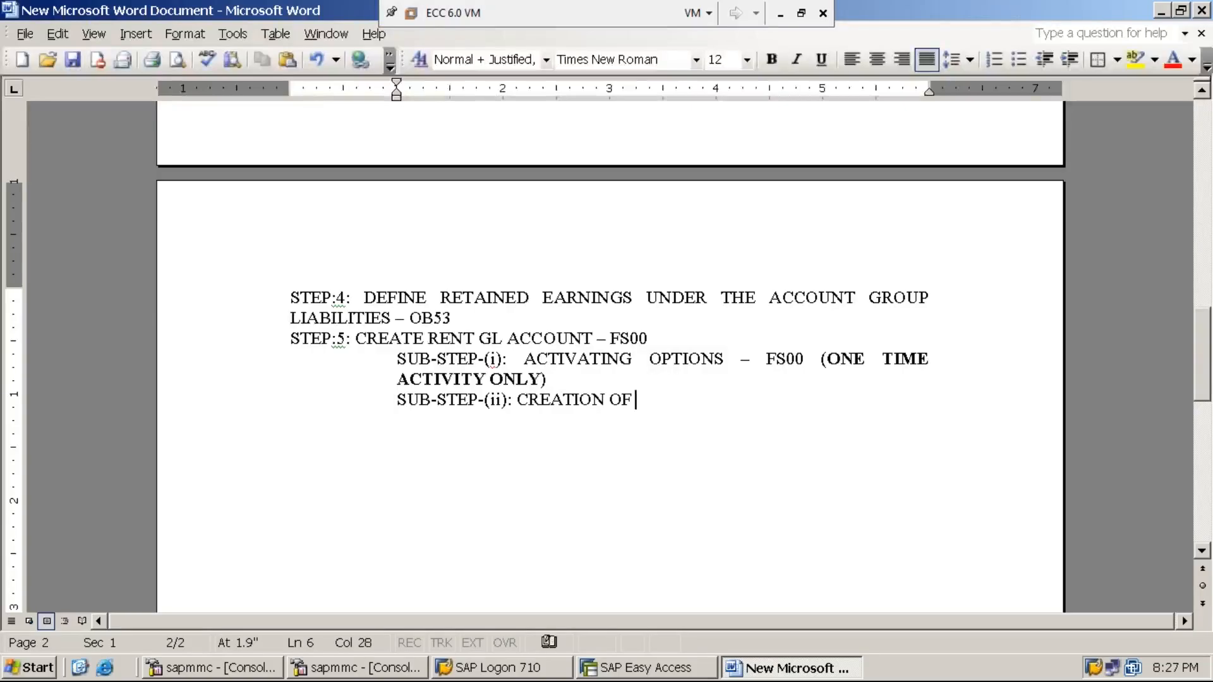
text(RENT GL A)
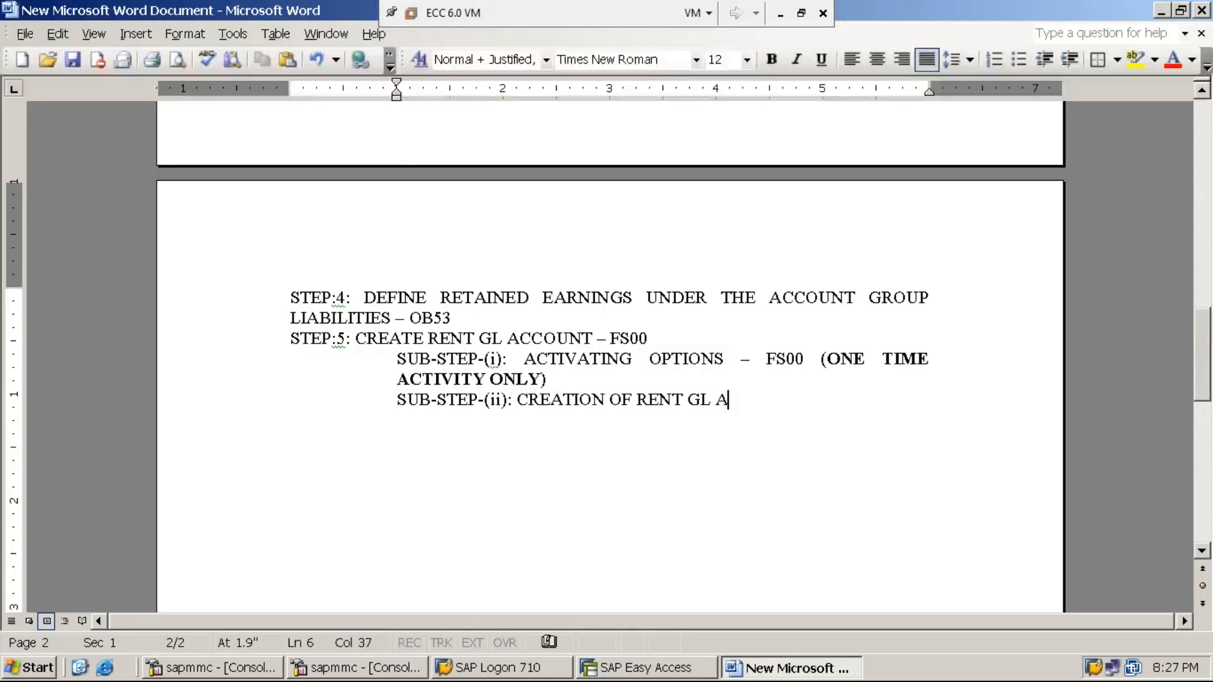
text(CCOUNT-FS)
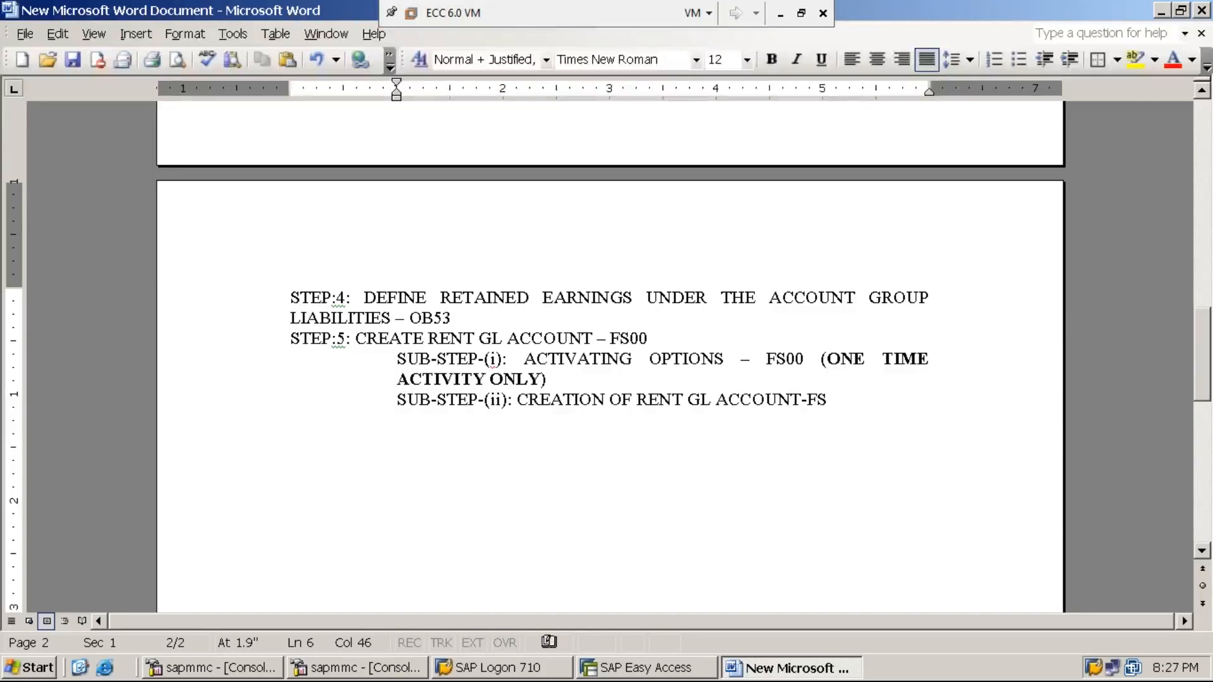
text(00)
click(667, 670)
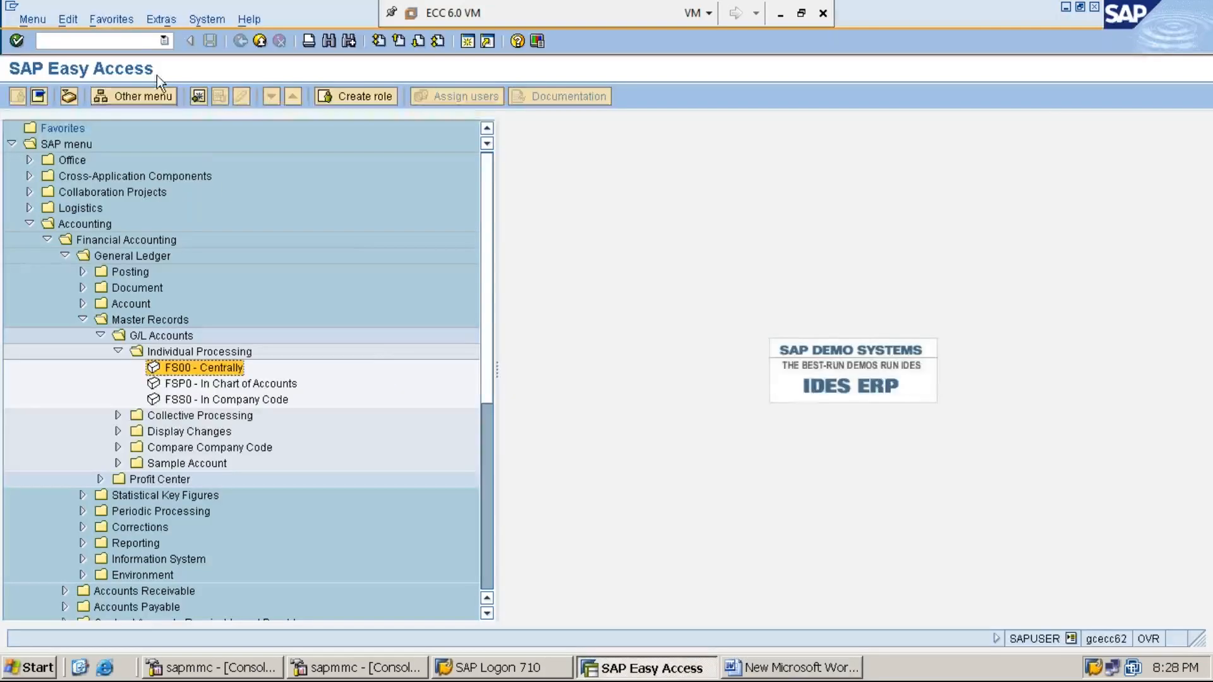
- Run transaction /NOBD4 to list the G/L account groups
click(145, 42)
text(/NOBD4)
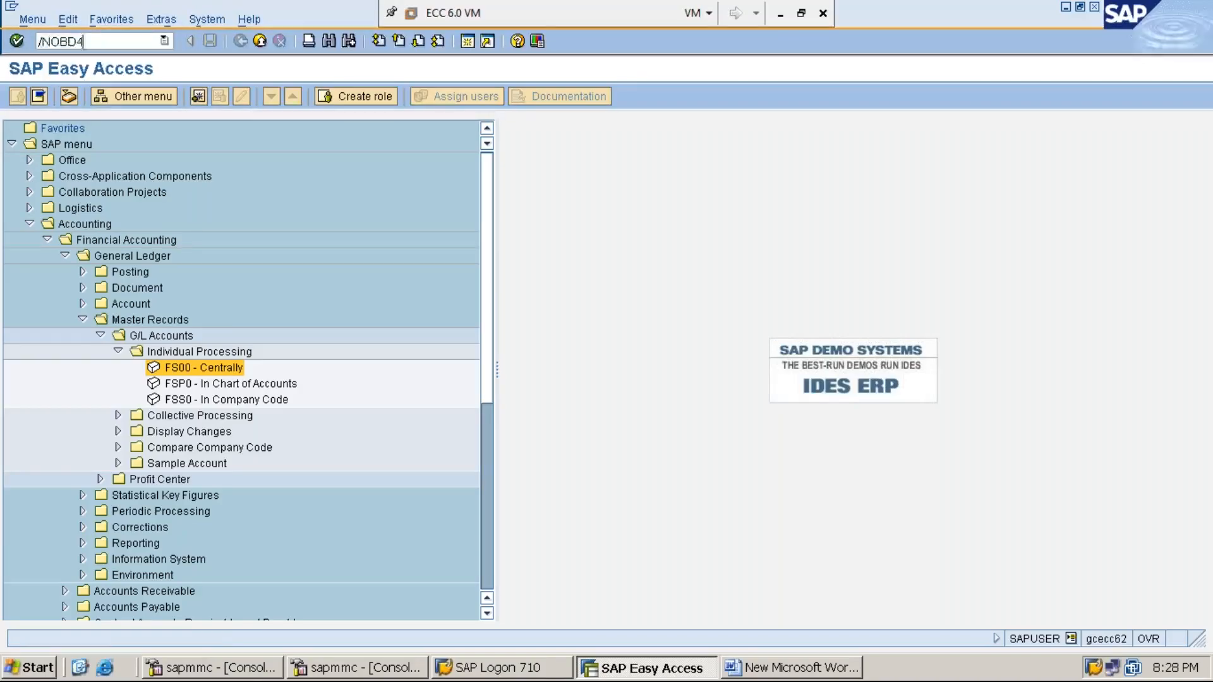
key(Return)
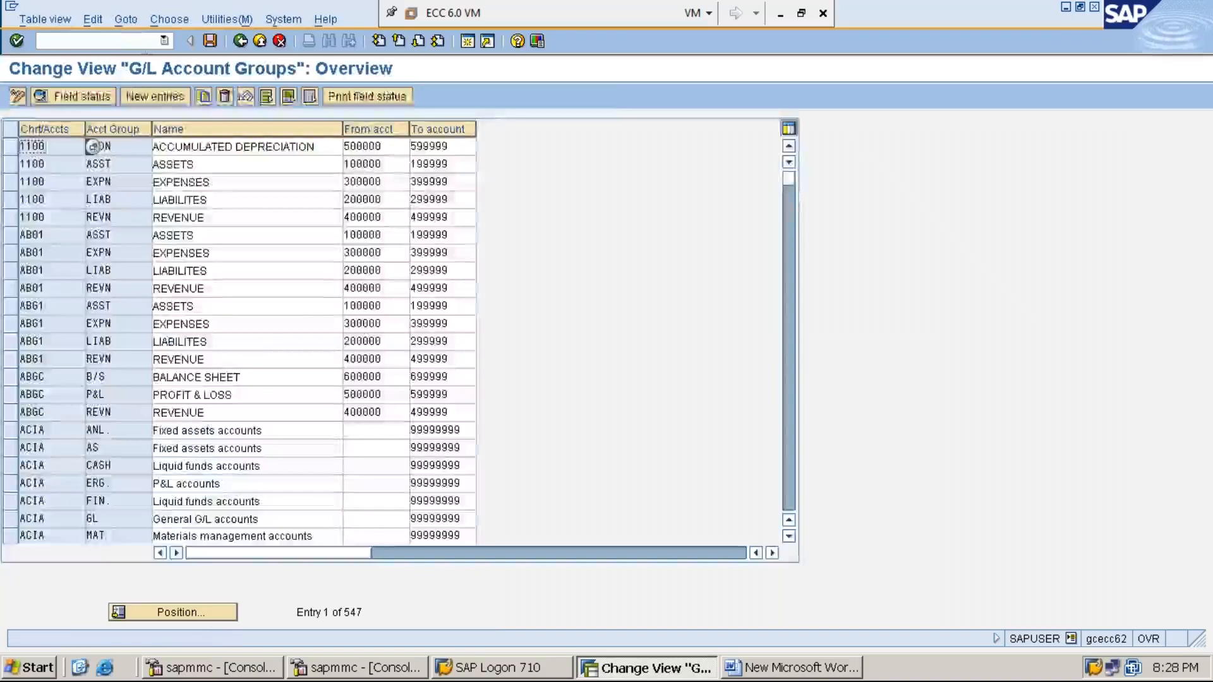
- Switch the account groups table to display mode and position it at chart MMI1
click(18, 96)
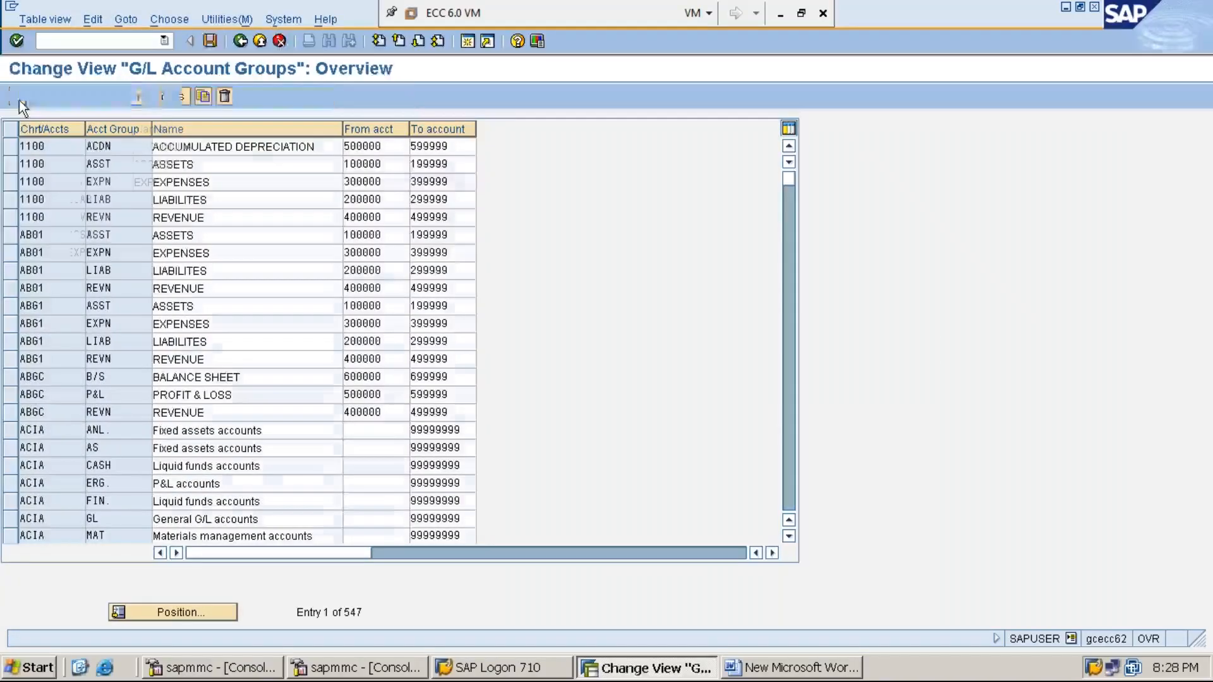
click(177, 611)
text(MMI1)
key(Return)
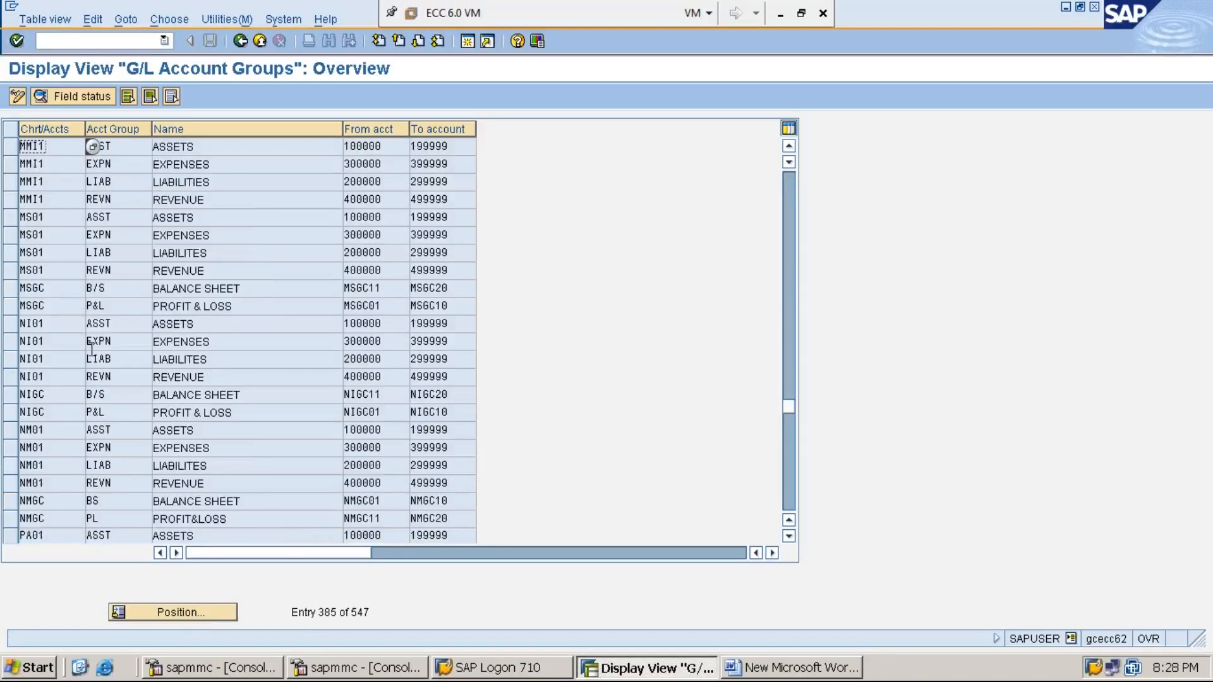
- Select the MMI1 ASST, EXPN, LIAB and REVN rows and compare them with the Word notes
click(10, 147)
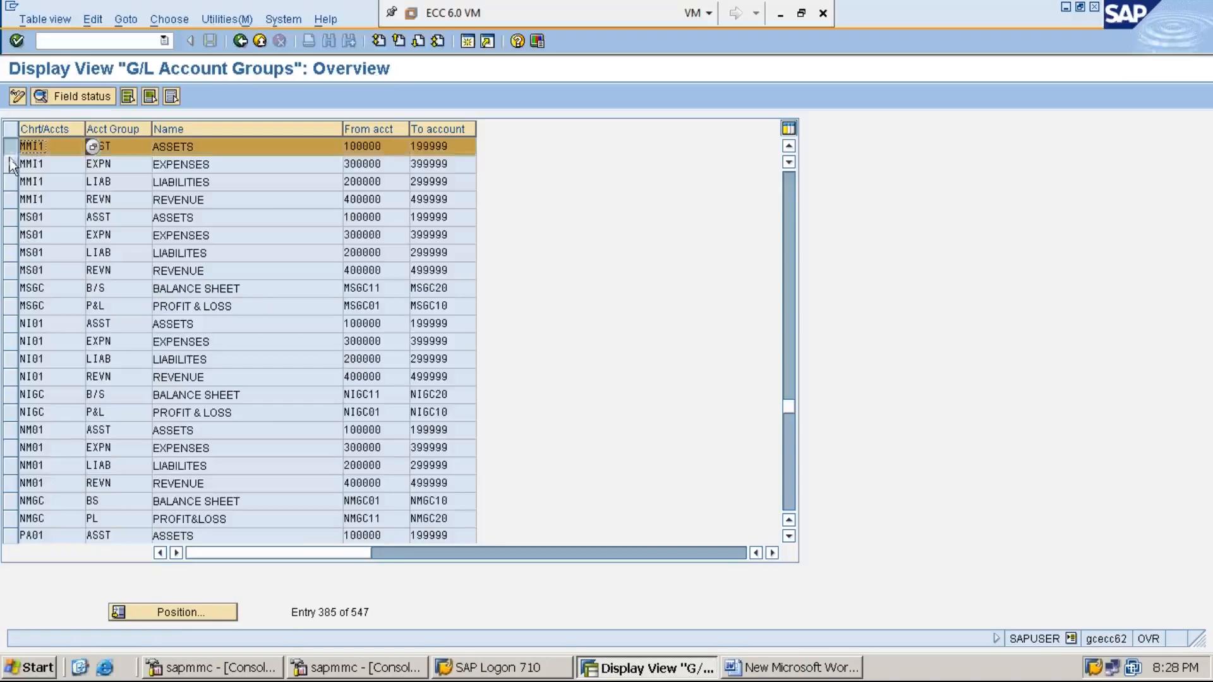
click(11, 164)
click(10, 182)
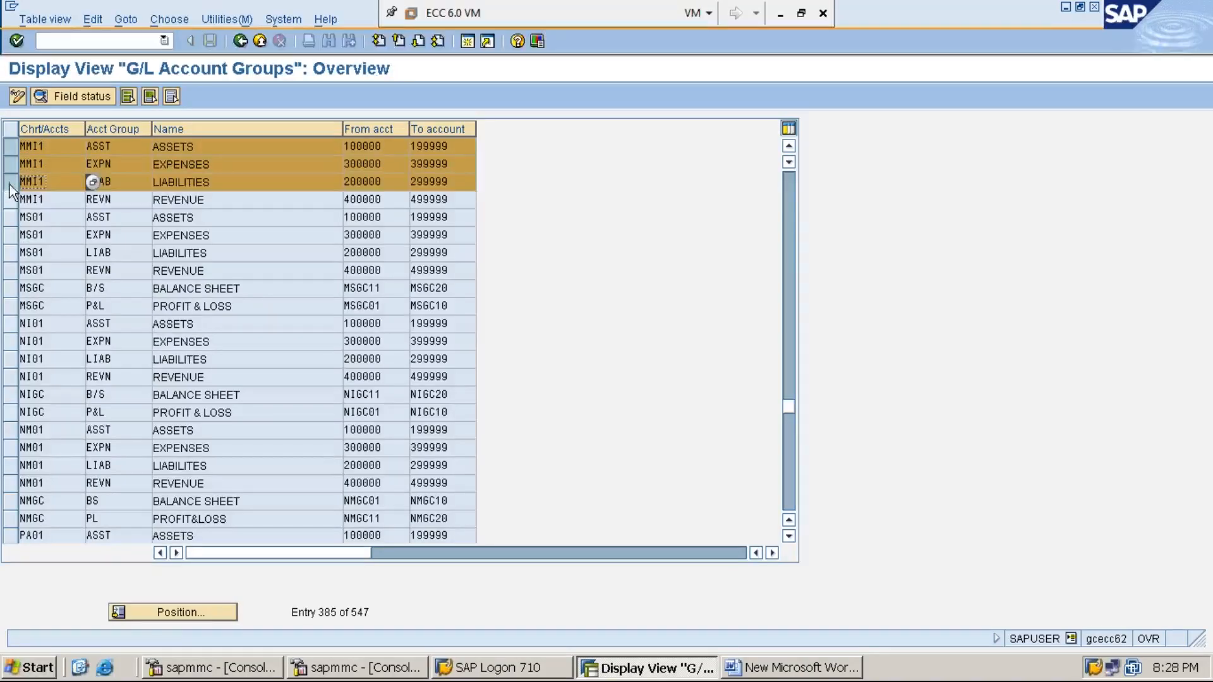
click(10, 199)
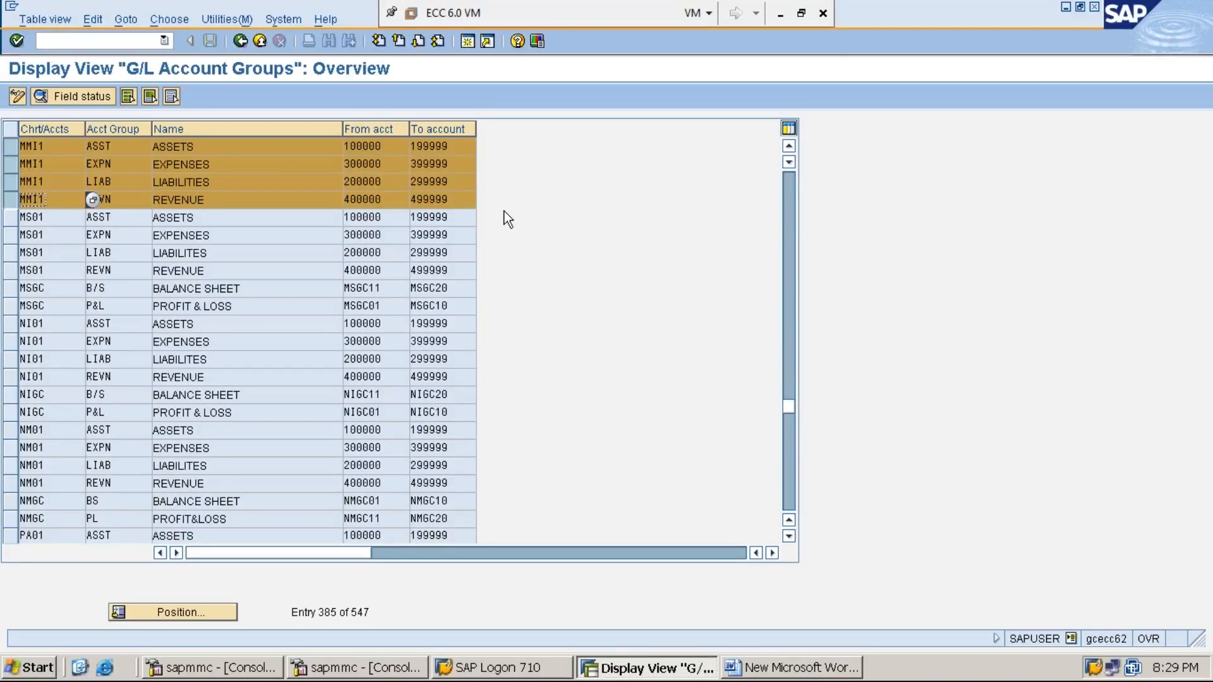
click(783, 670)
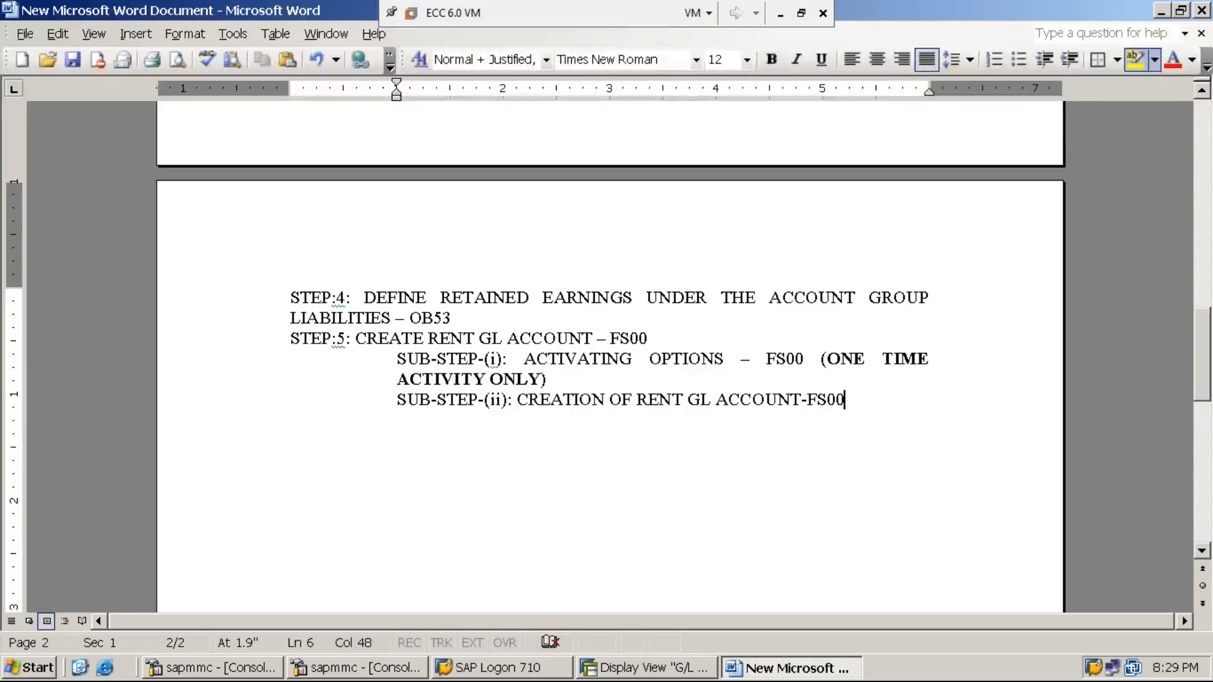
click(1161, 10)
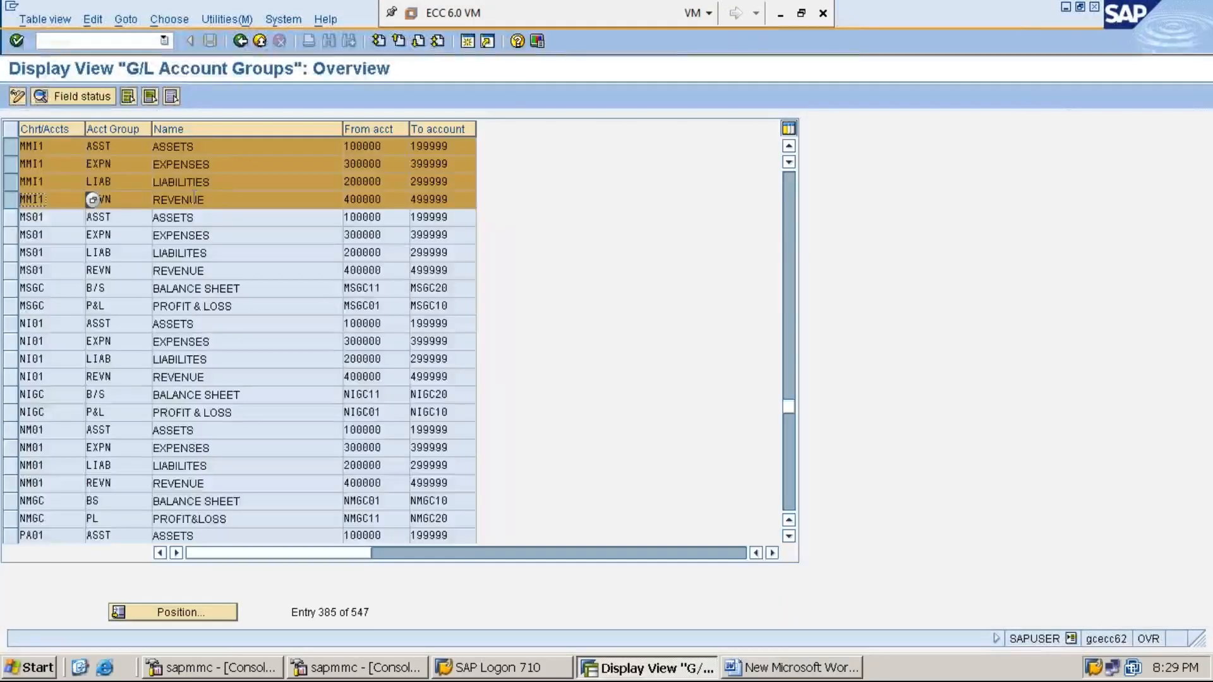
click(106, 163)
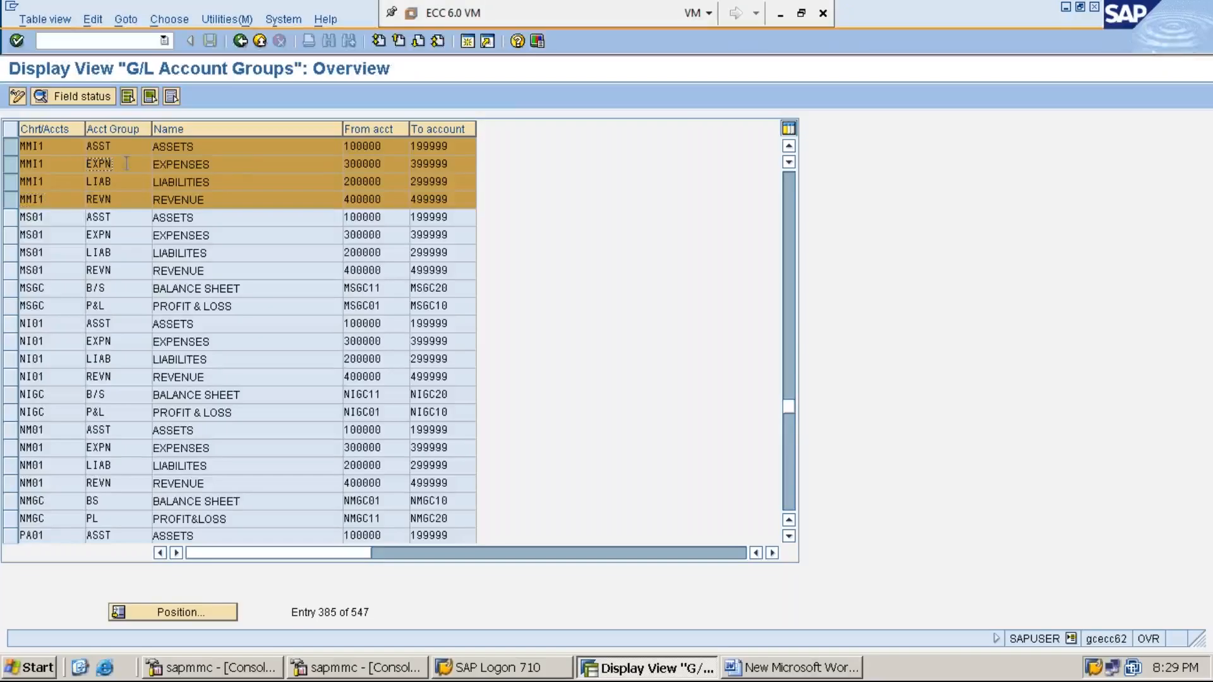
click(246, 165)
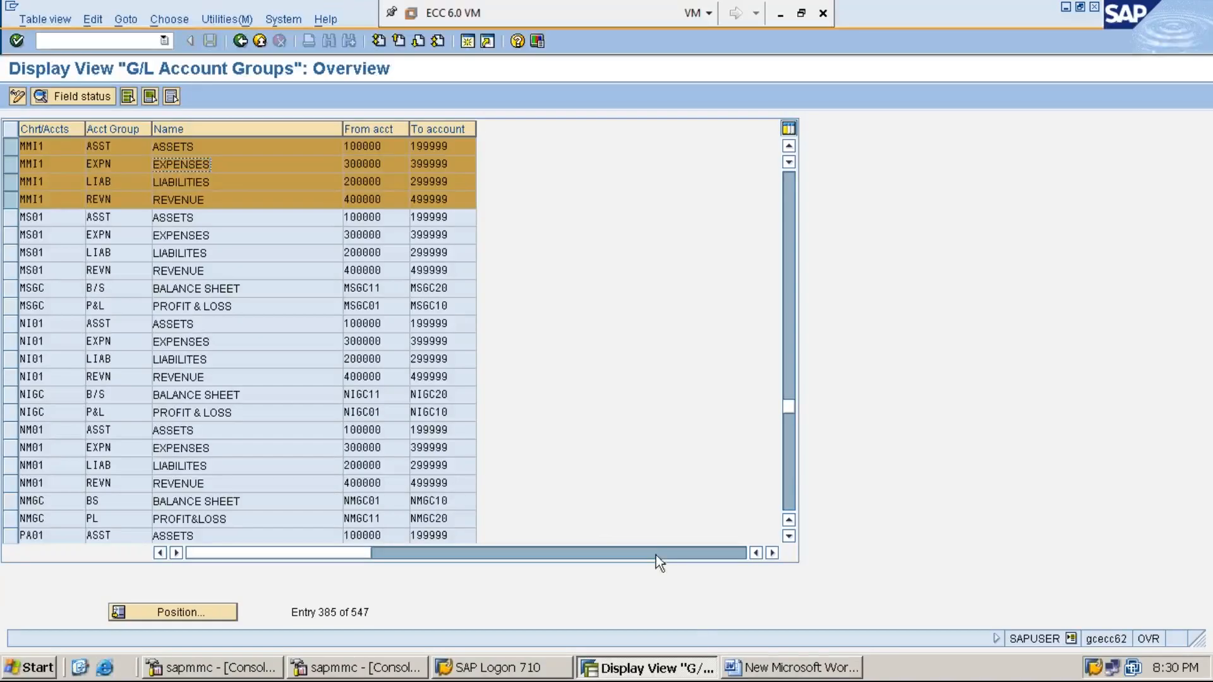
click(786, 670)
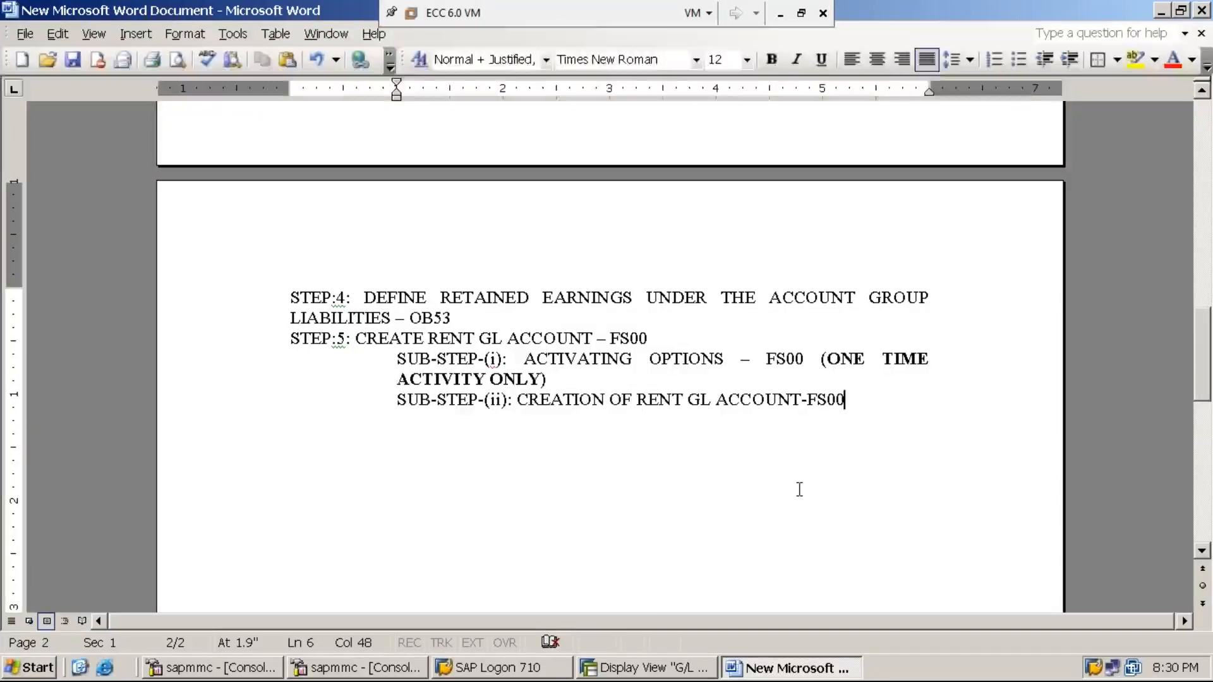
- Add the line 'PATH IS SAME AS SUB-STEP(i)' under sub-step (ii) in Word, then return to SAP
key(Return)
text(PATH IS AMS)
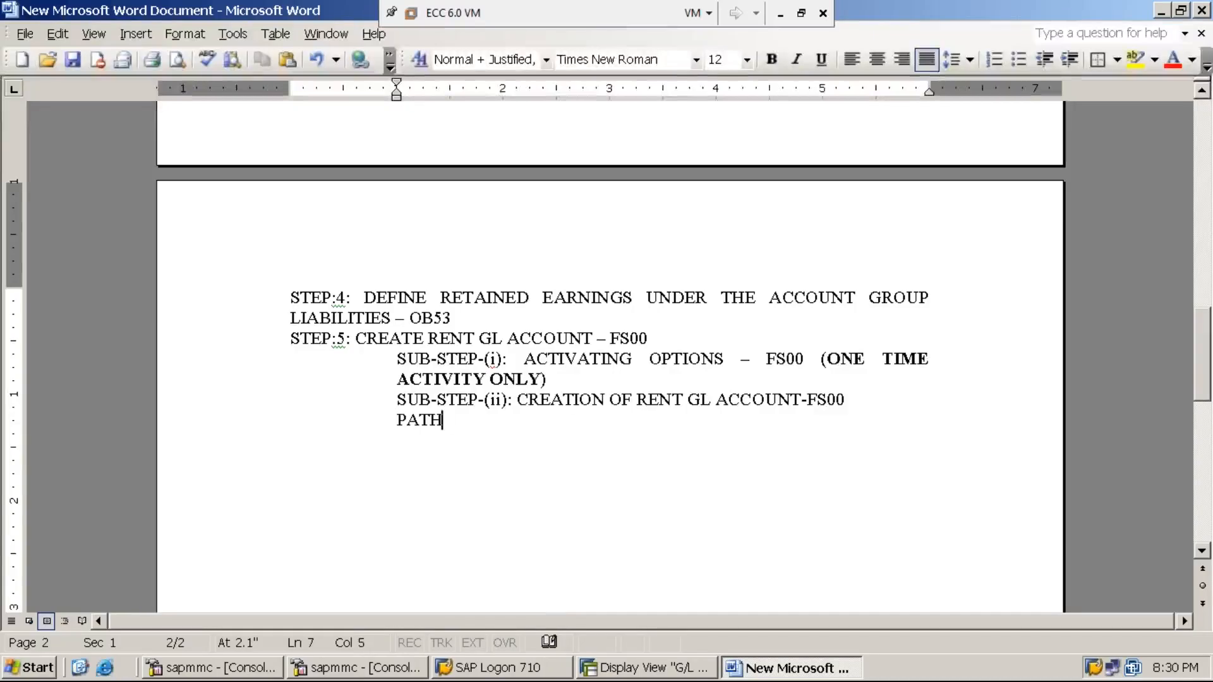
key(BackSpace)
key(BackSpace)
key(BackSpace)
text(SAME AS )
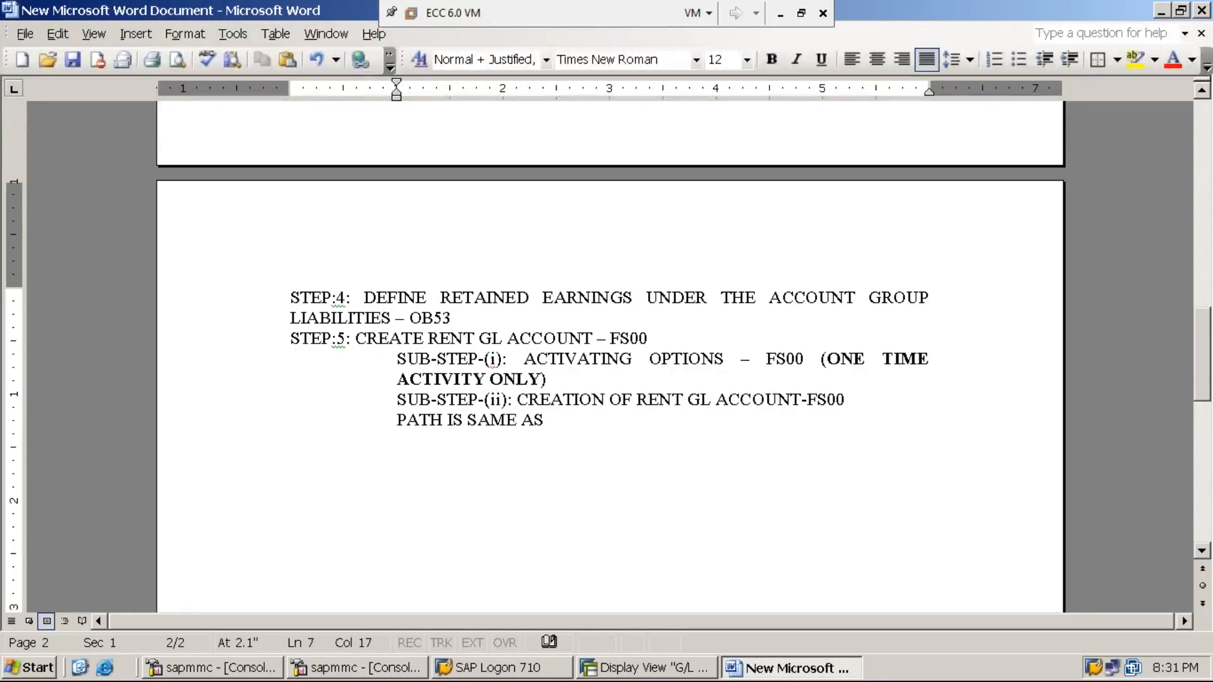
text(SUB)
key(Return)
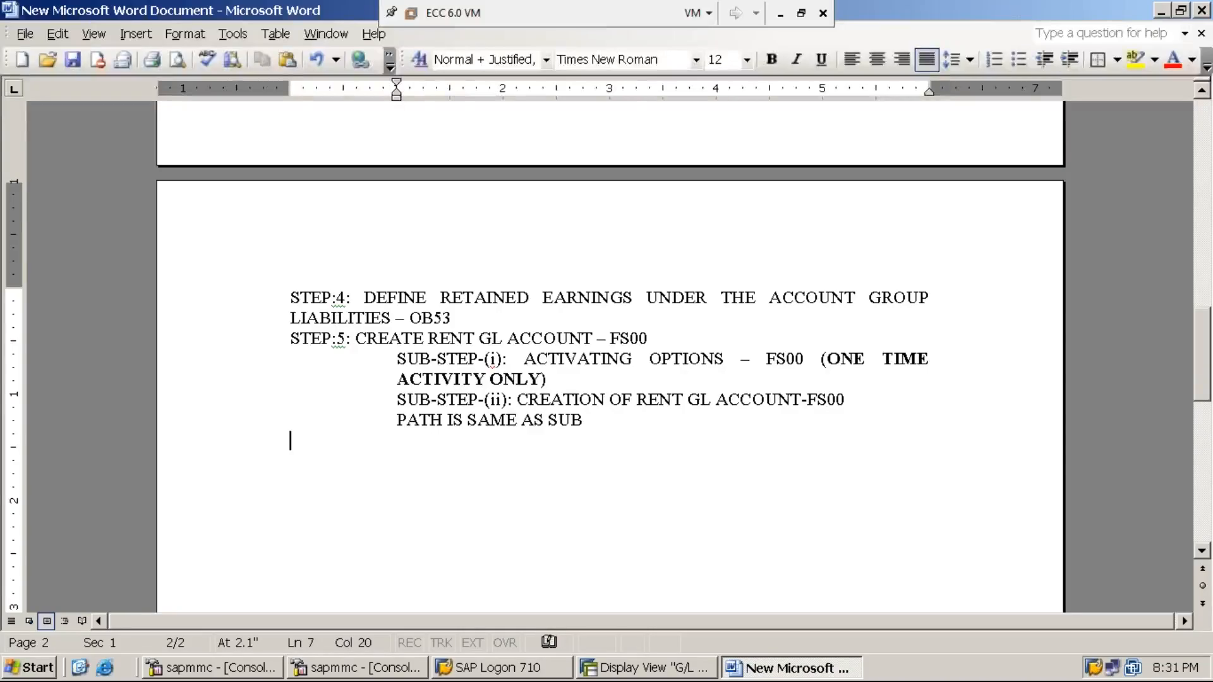
text(-S)
key(BackSpace)
key(BackSpace)
key(BackSpace)
text(-STEP(i))
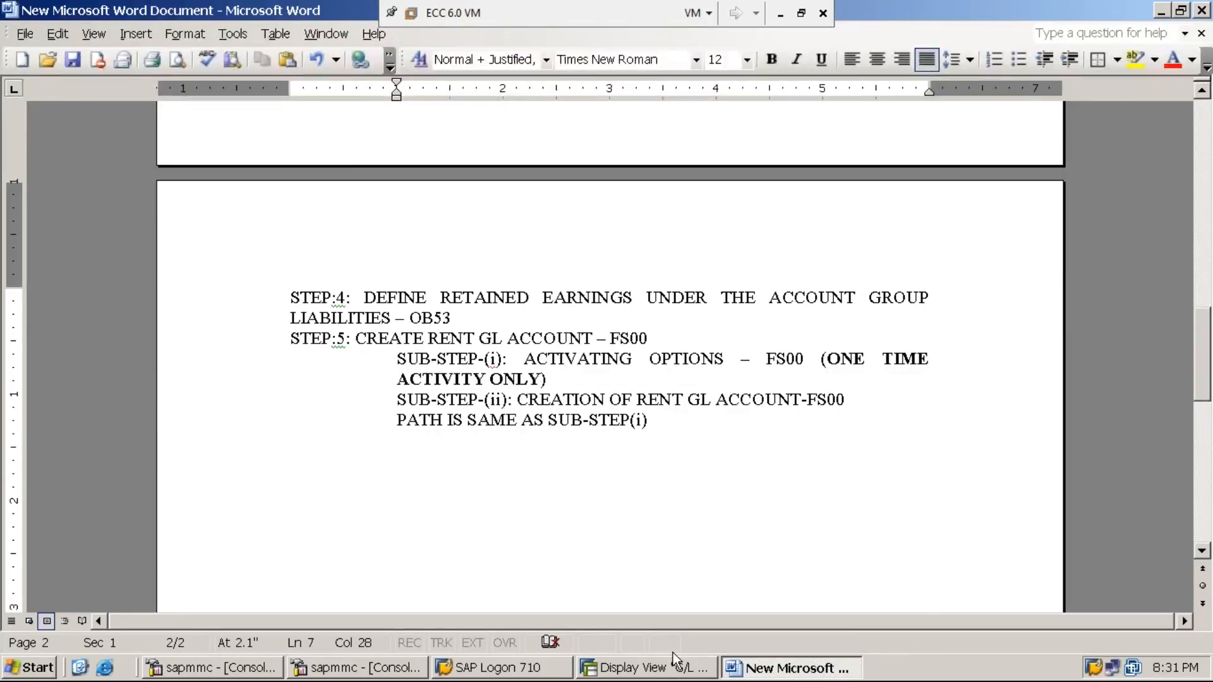
click(654, 673)
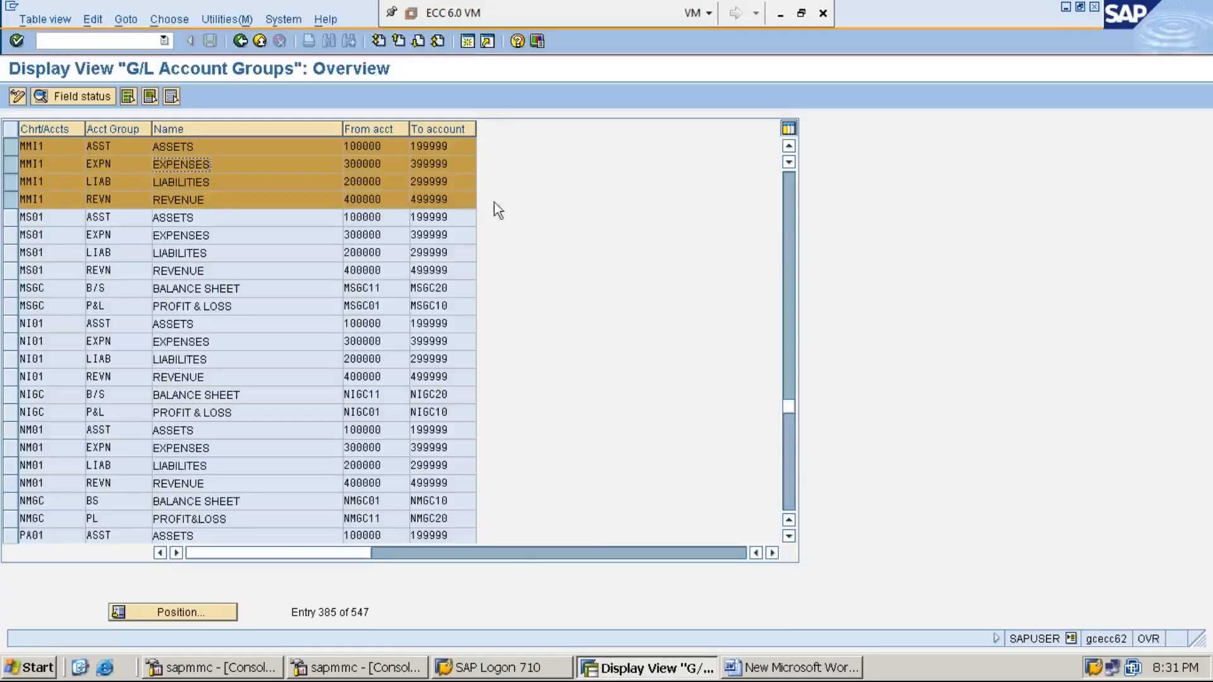
- Start a new SAP session and expand Accounting > Financial Accounting > General Ledger
click(466, 42)
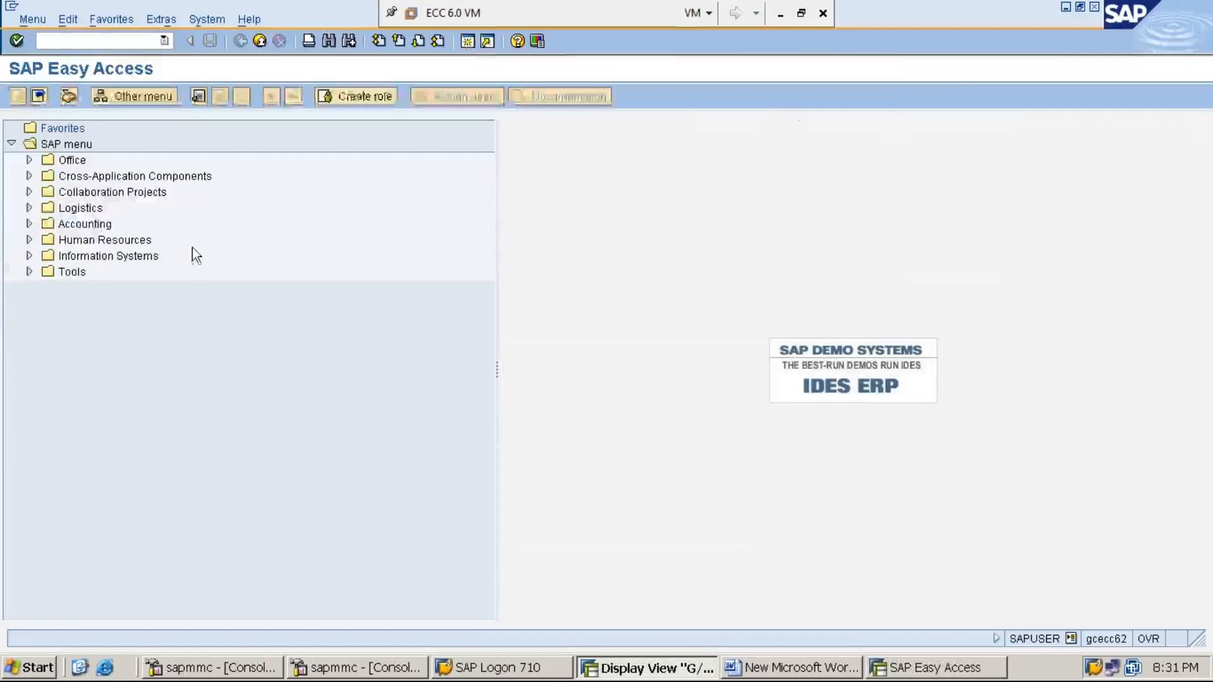
double_click(91, 224)
double_click(108, 240)
double_click(121, 256)
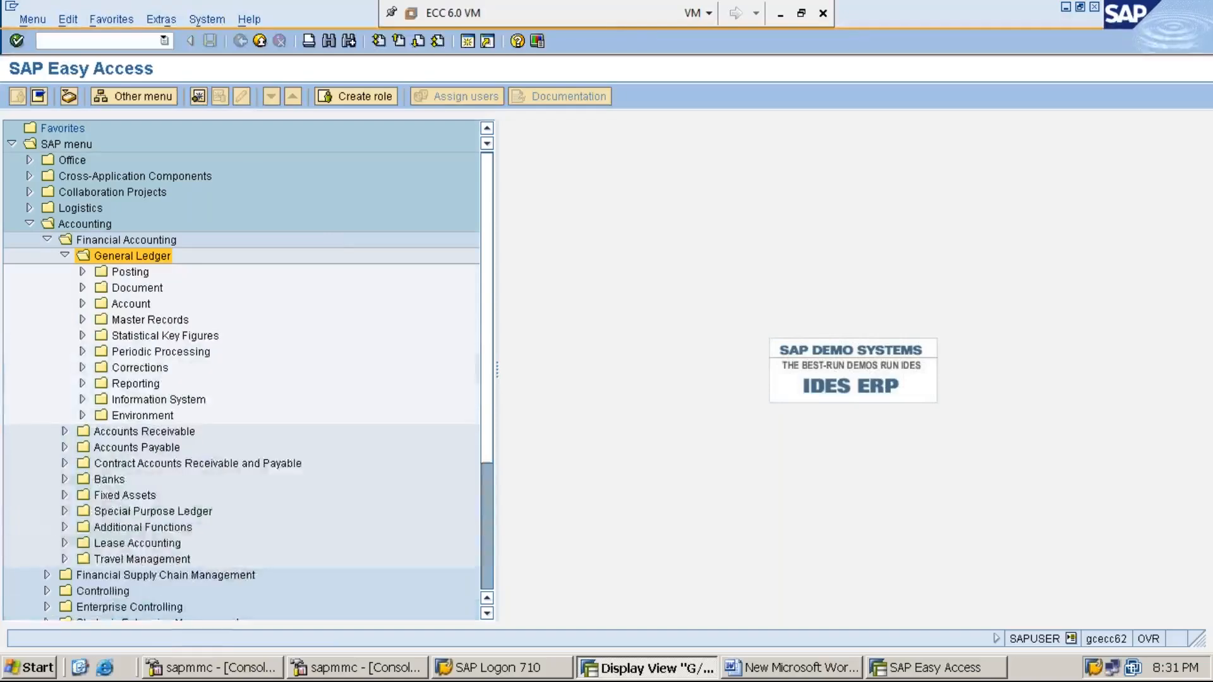
- Expand Master Records > G/L Accounts > Individual Processing and highlight FS00 - Centrally
click(130, 271)
click(137, 288)
double_click(149, 320)
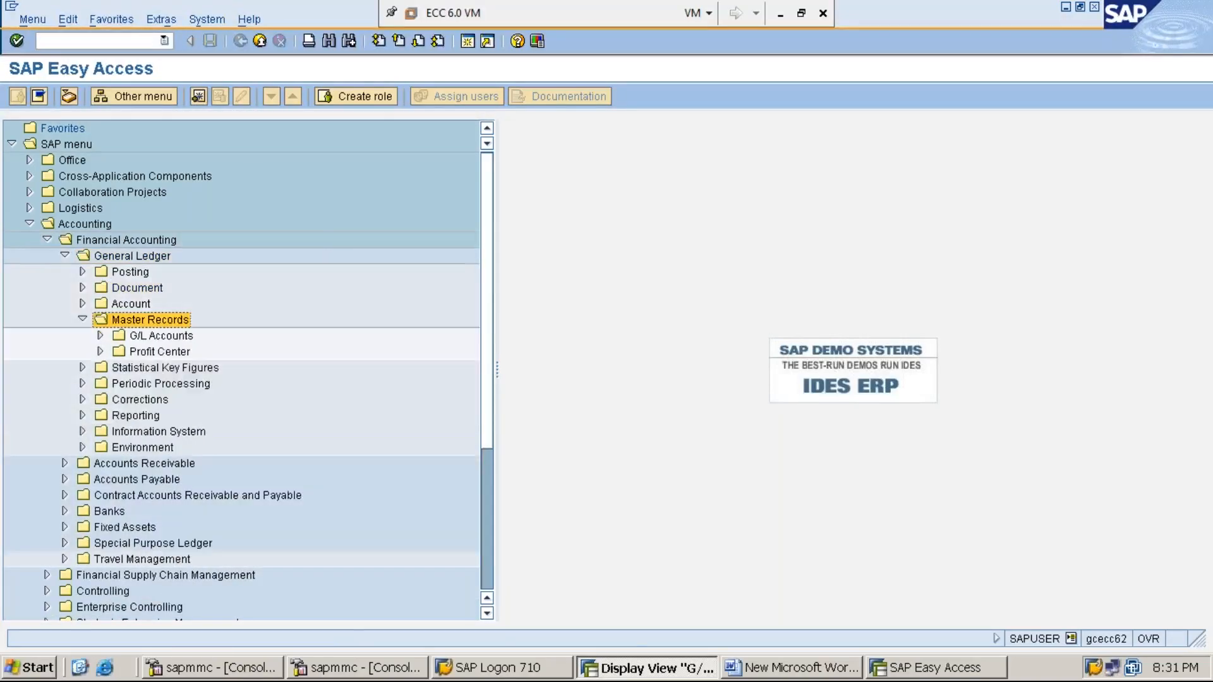
double_click(161, 335)
click(199, 352)
key(Right)
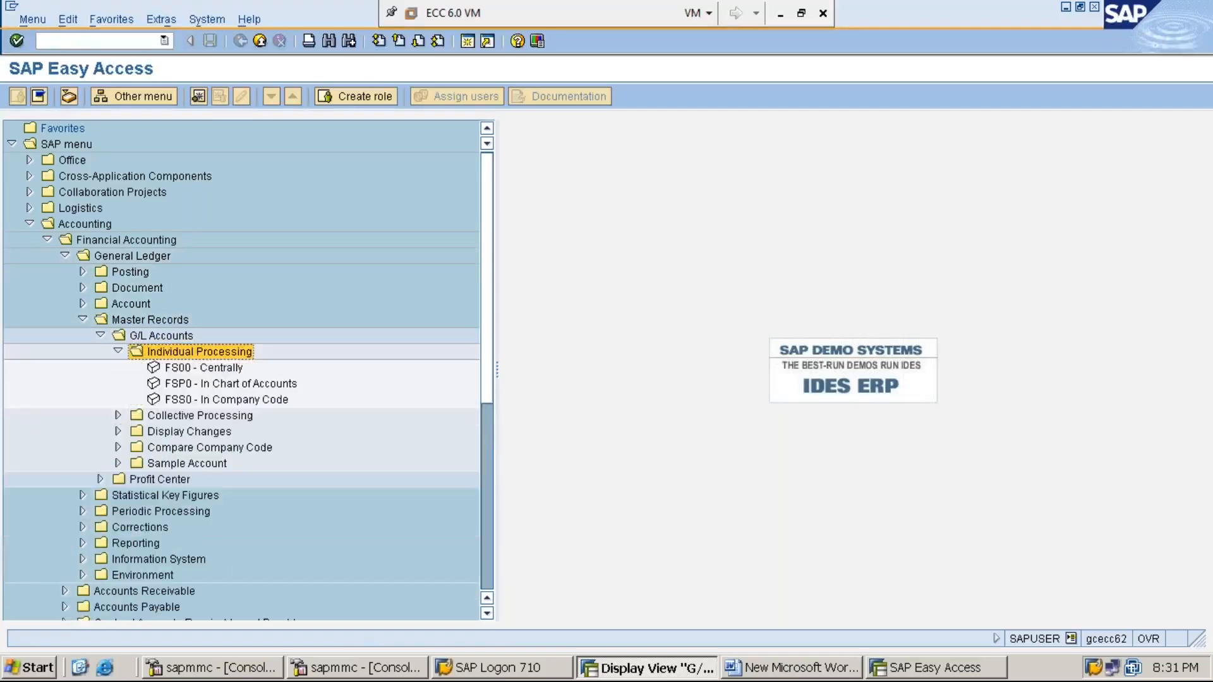
key(Down)
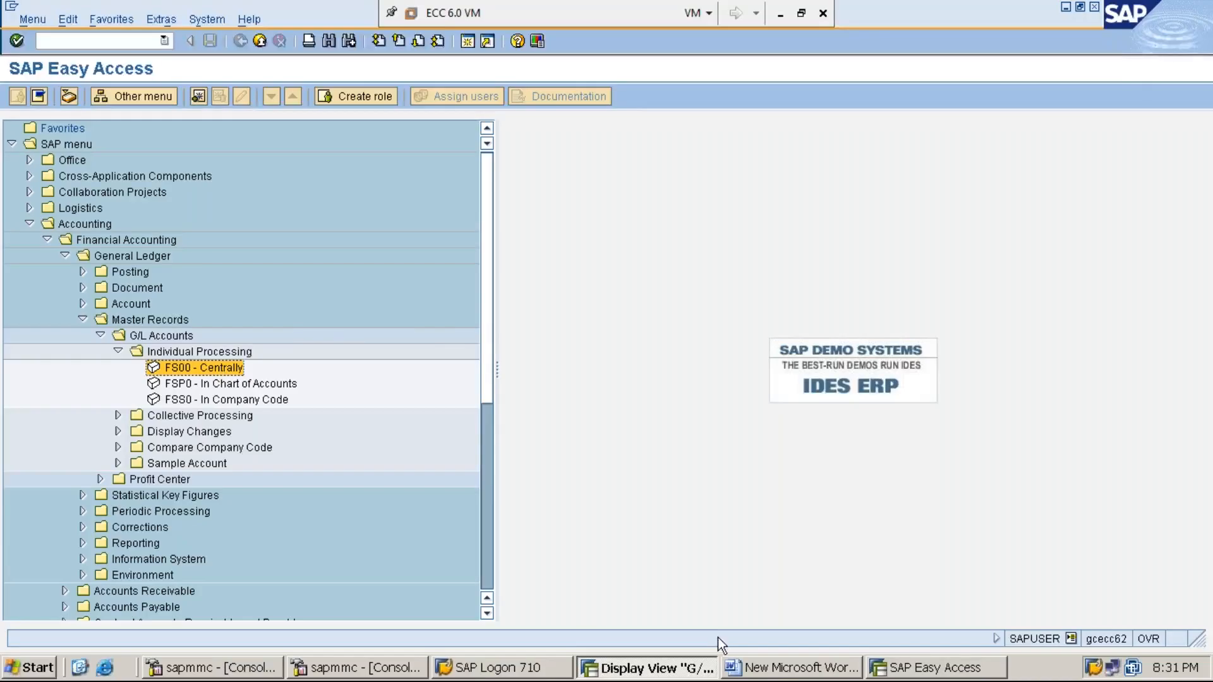
- Extend the Word path note with '– double click on FS00 Centrally->' and return to SAP
click(779, 671)
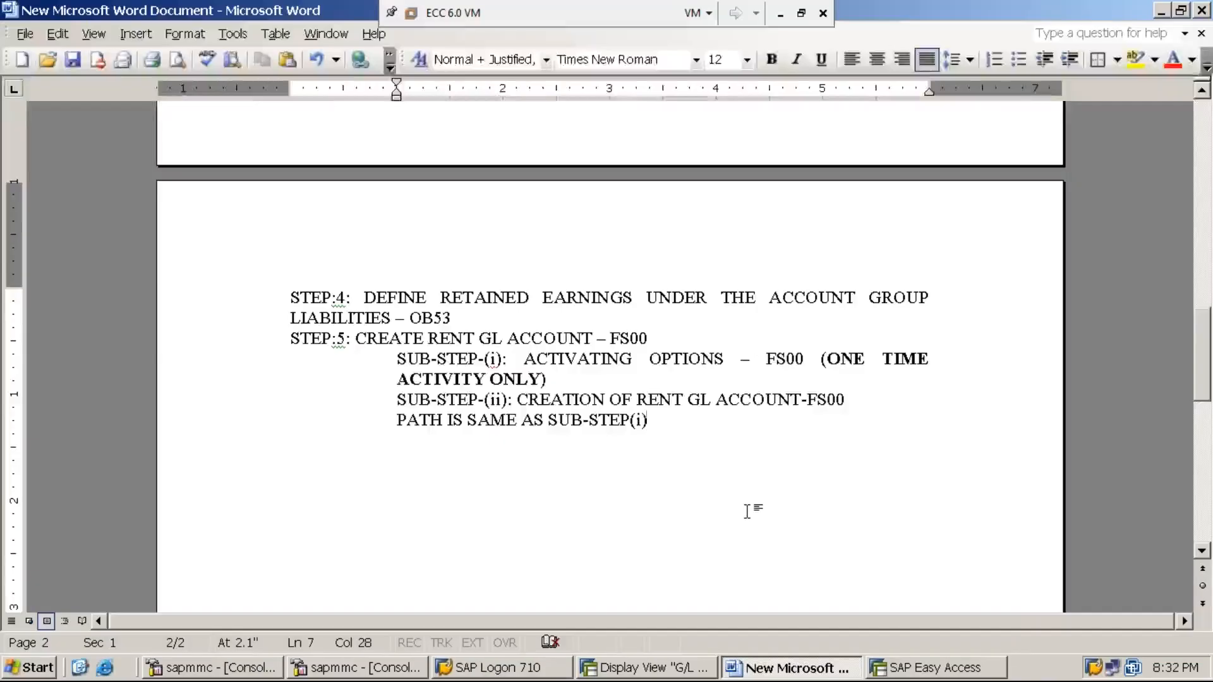
text(SUB-STEP(i) – double click on FS00 Centrally)
text(->)
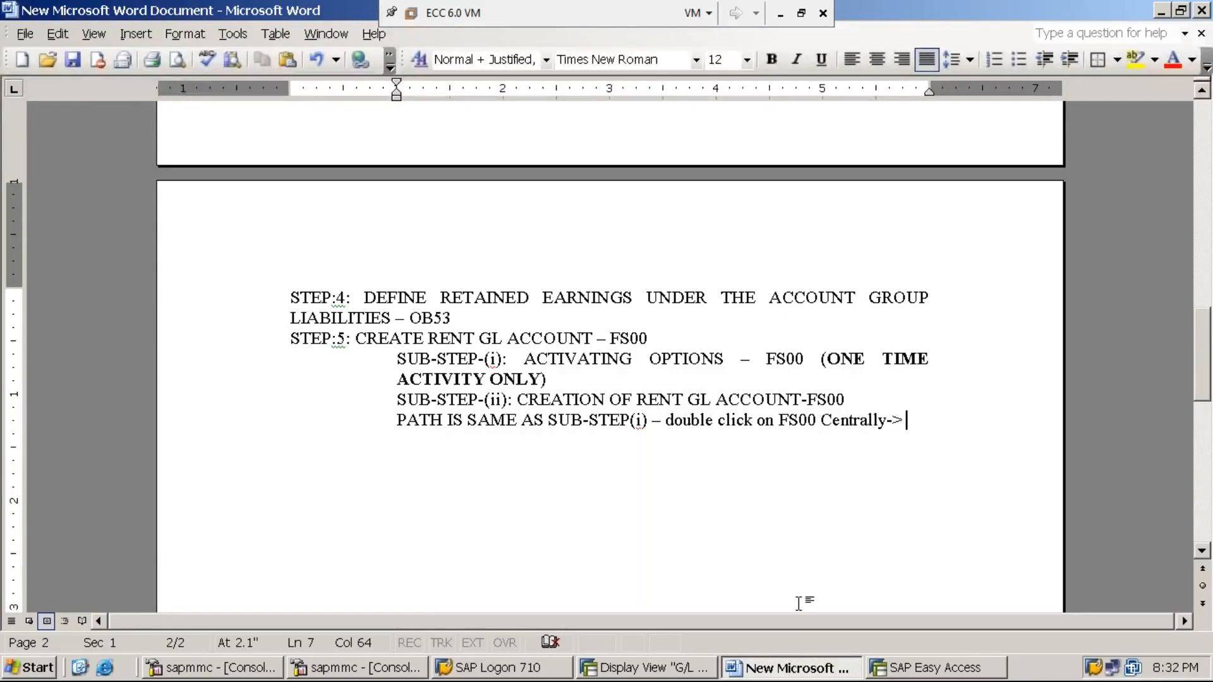
click(651, 668)
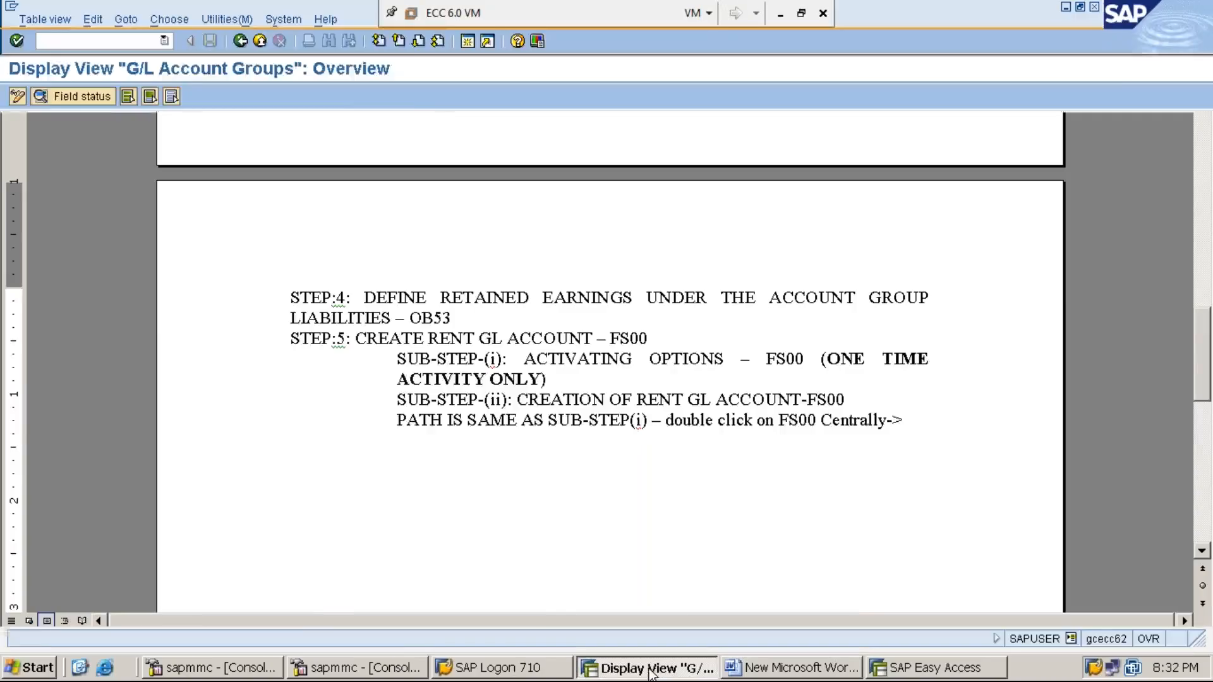
- Launch FS00 - Centrally from the SAP Easy Access menu to reach Edit G/L Account Centrally
click(935, 668)
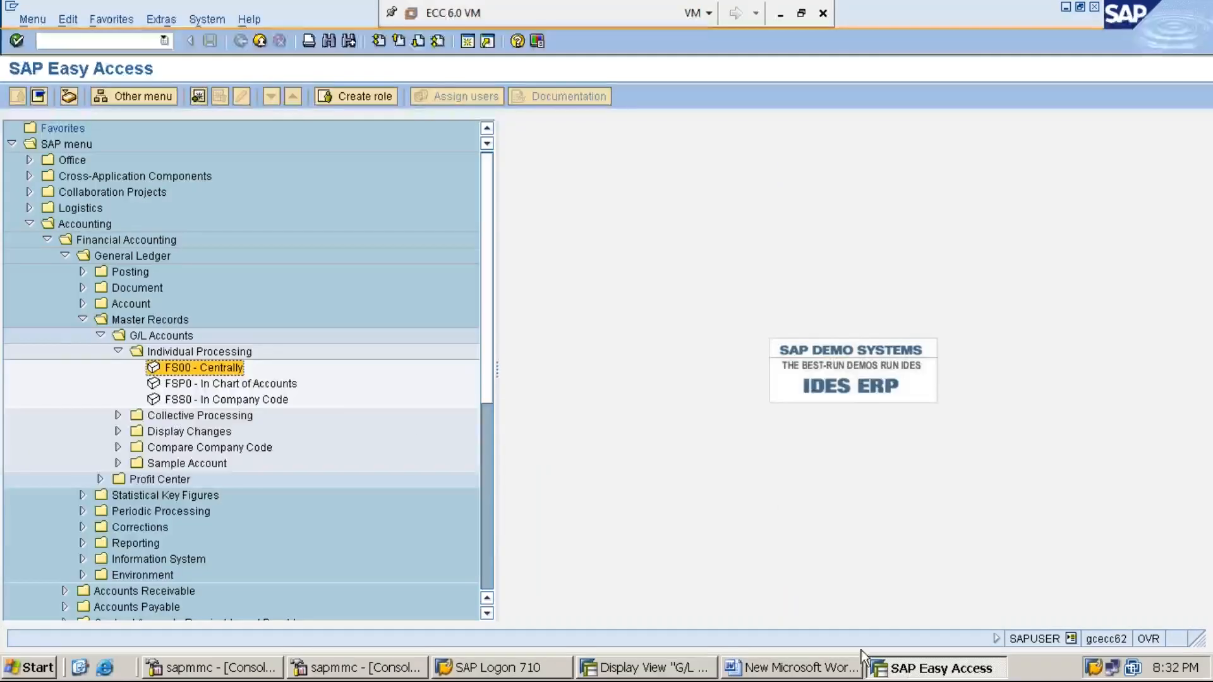
click(455, 528)
double_click(212, 369)
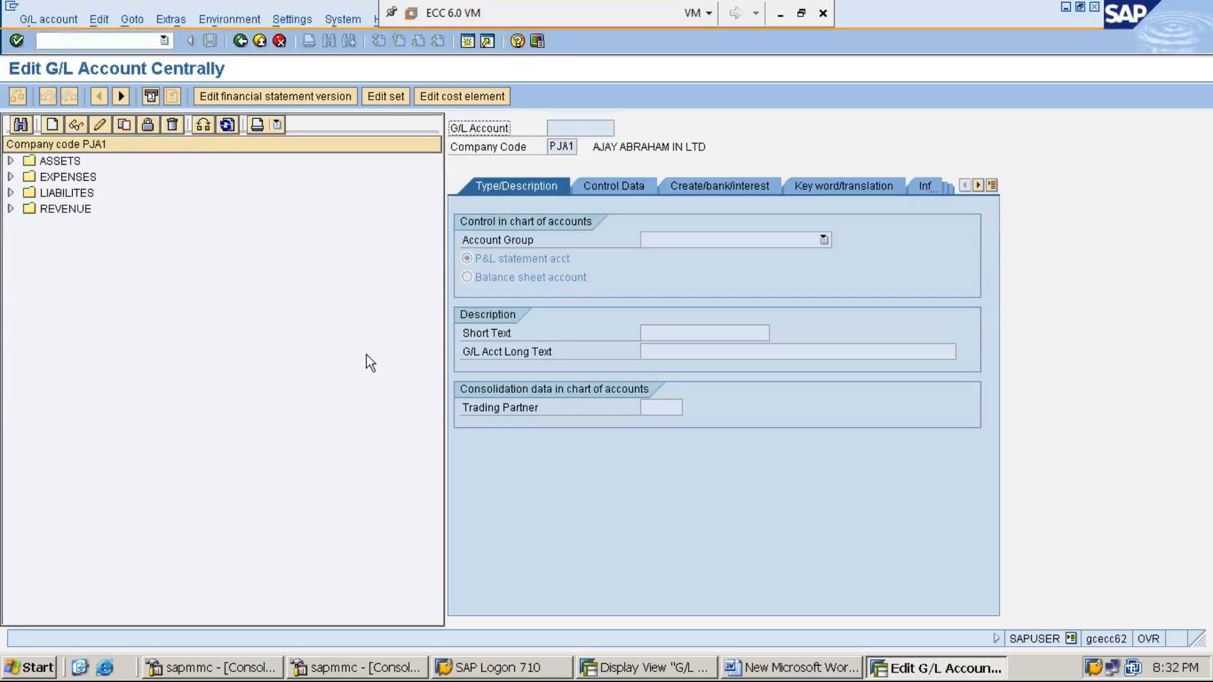
click(240, 41)
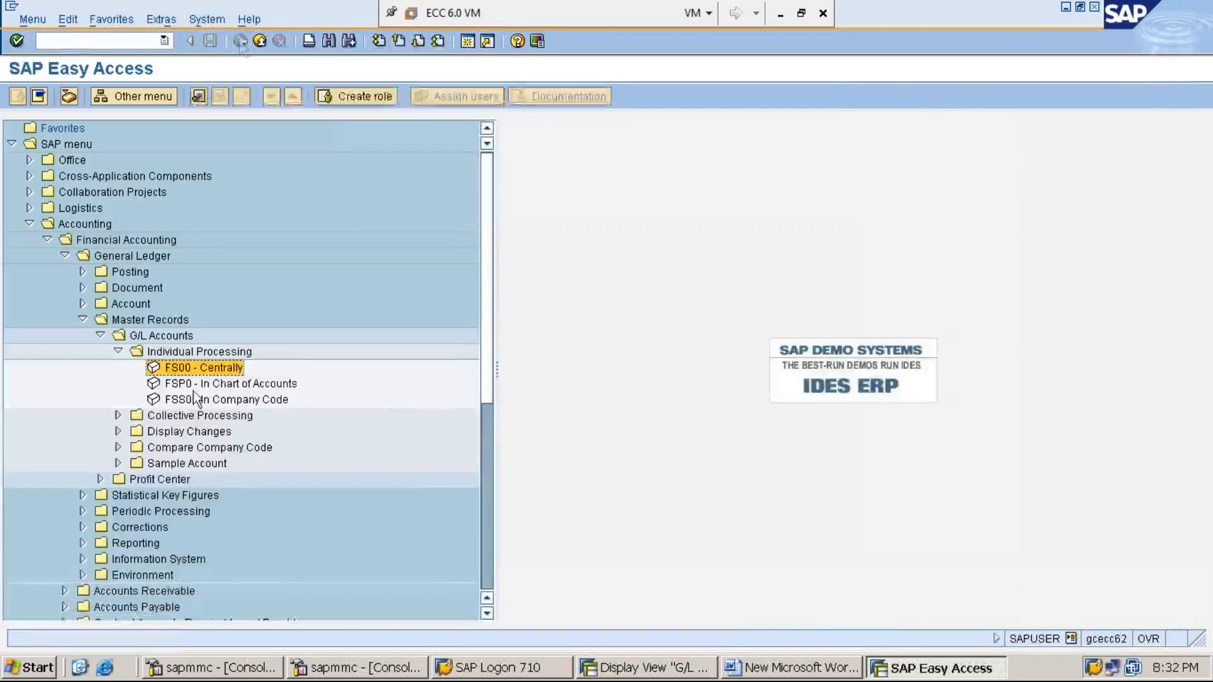
double_click(222, 369)
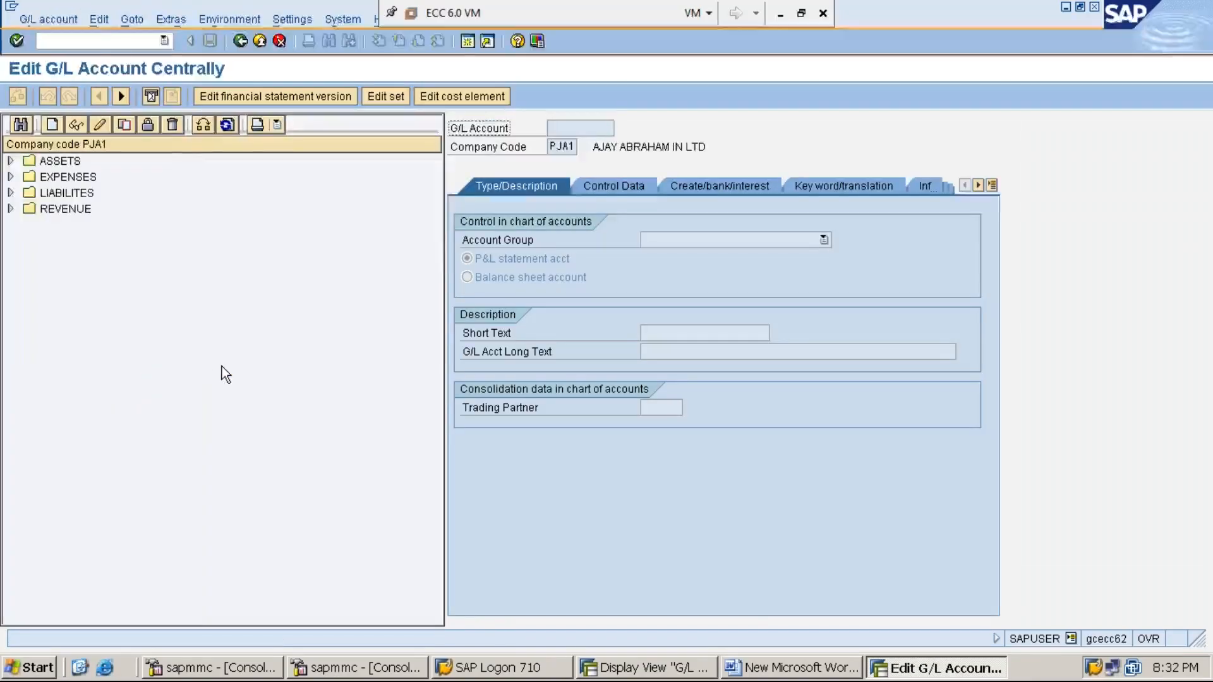
click(202, 126)
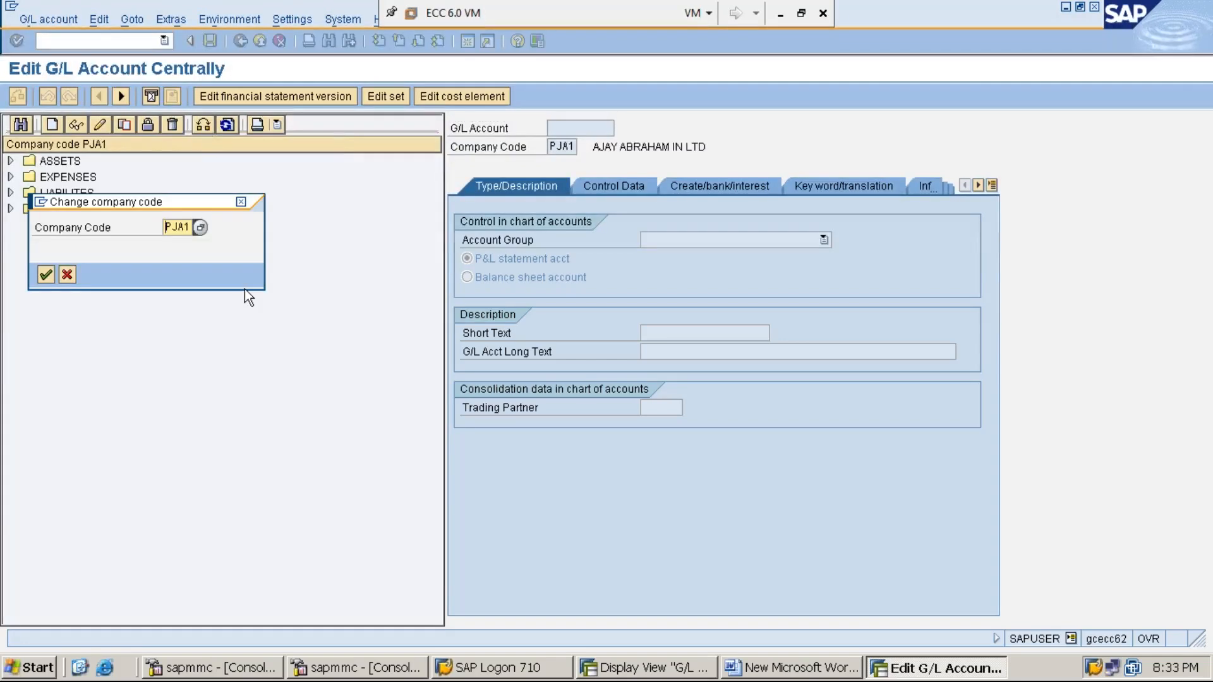
key(Delete)
key(Delete)
key(Delete)
key(Delete)
text(mmi1)
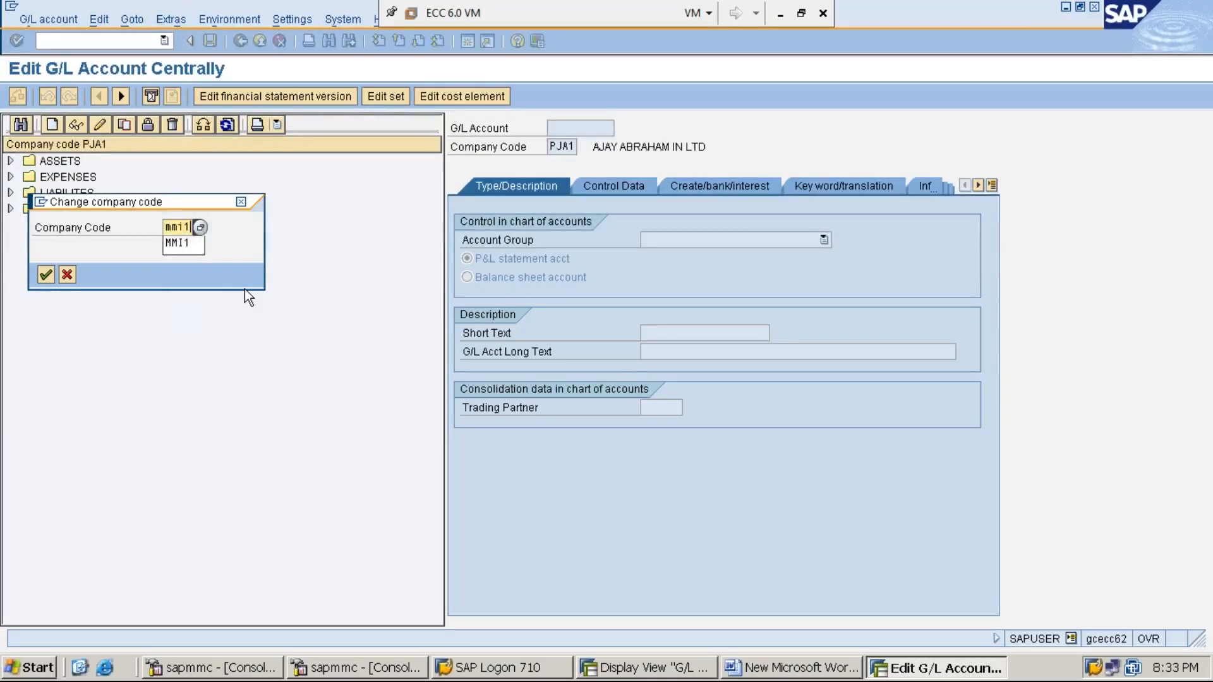
key(Down)
key(Return)
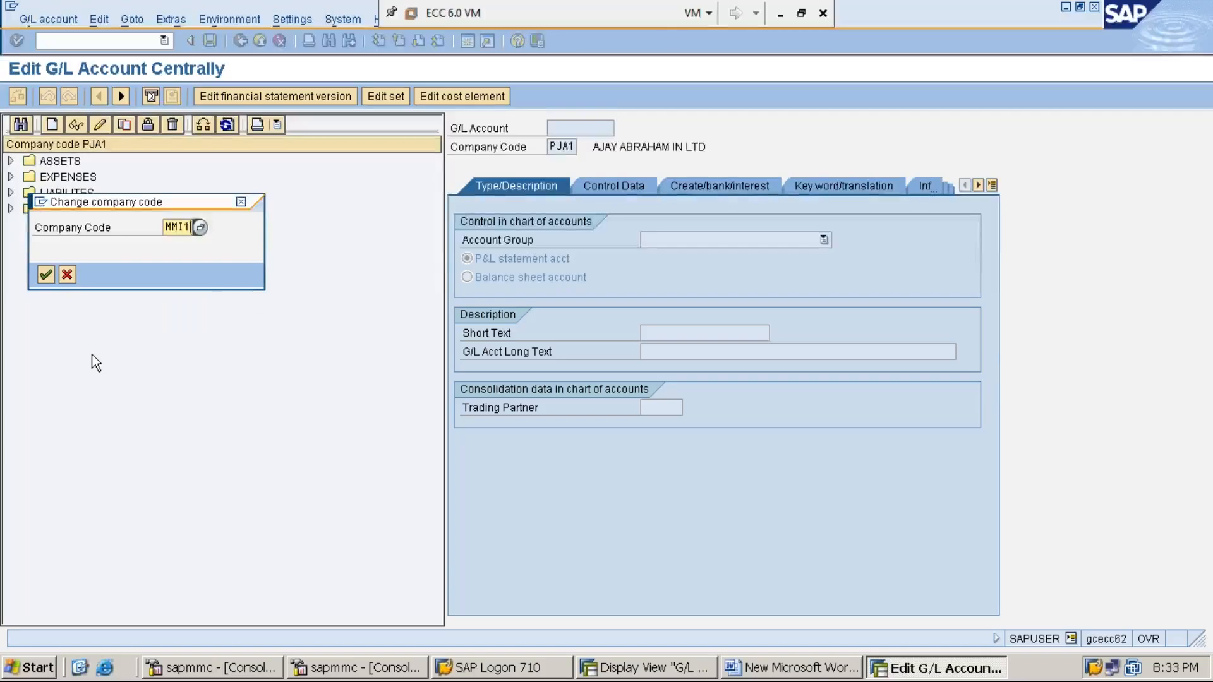
key(Return)
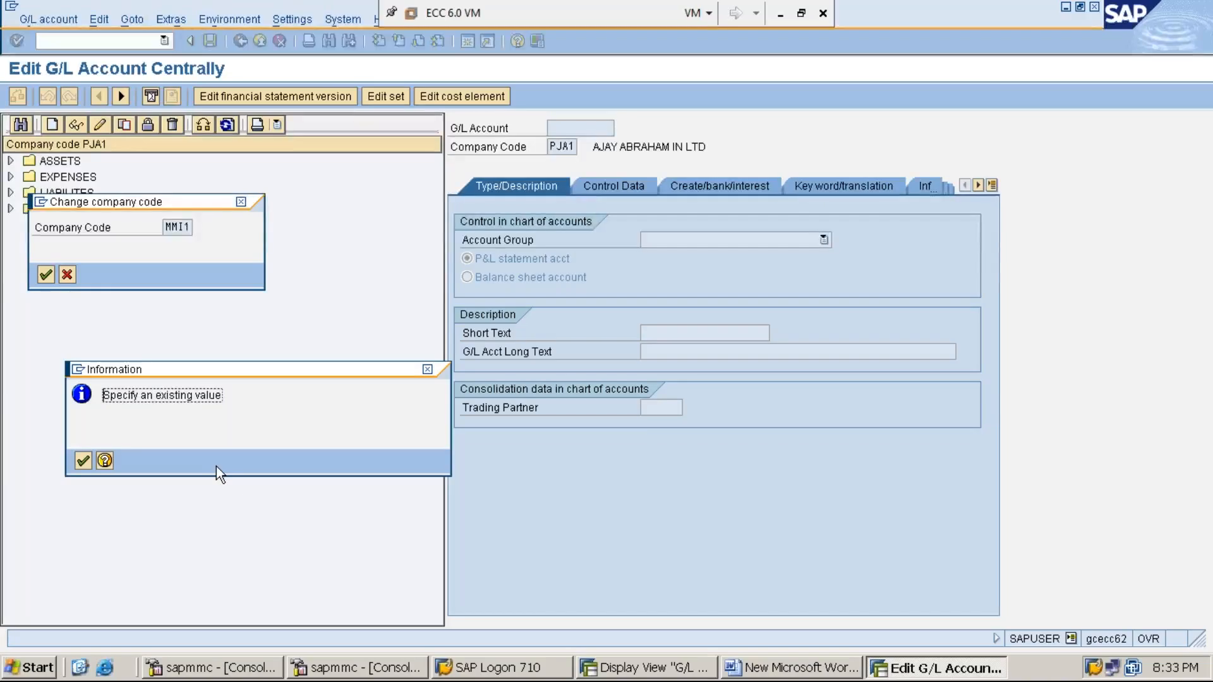
key(Return)
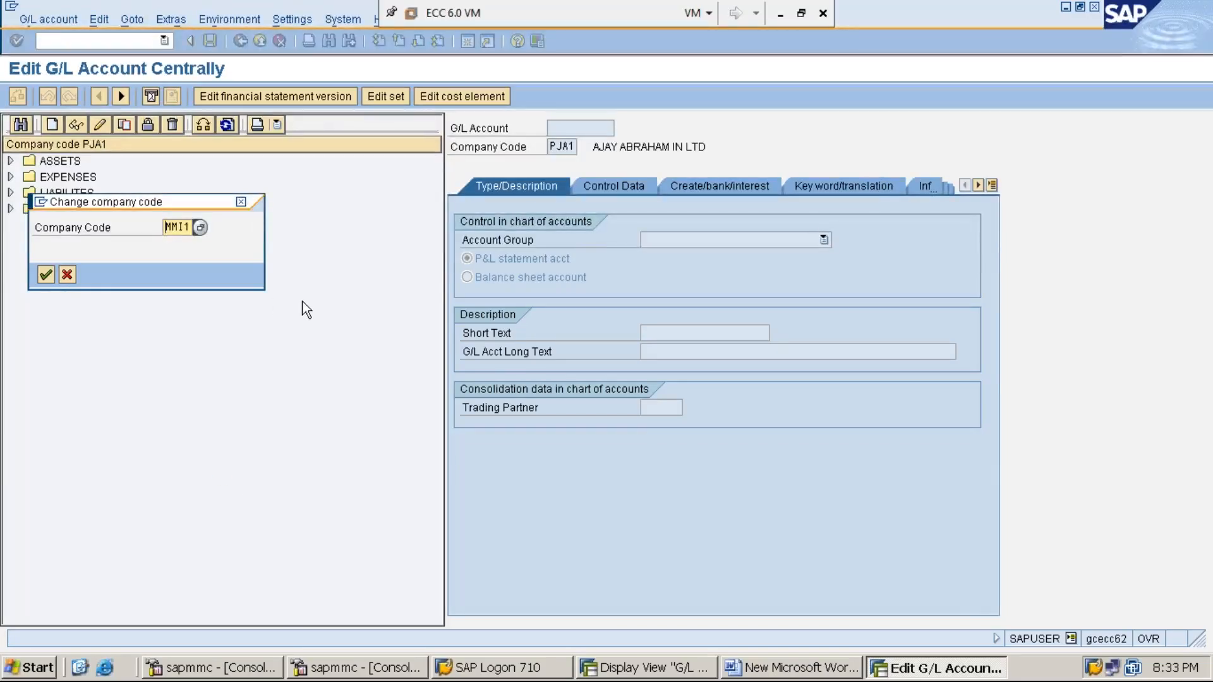
click(242, 205)
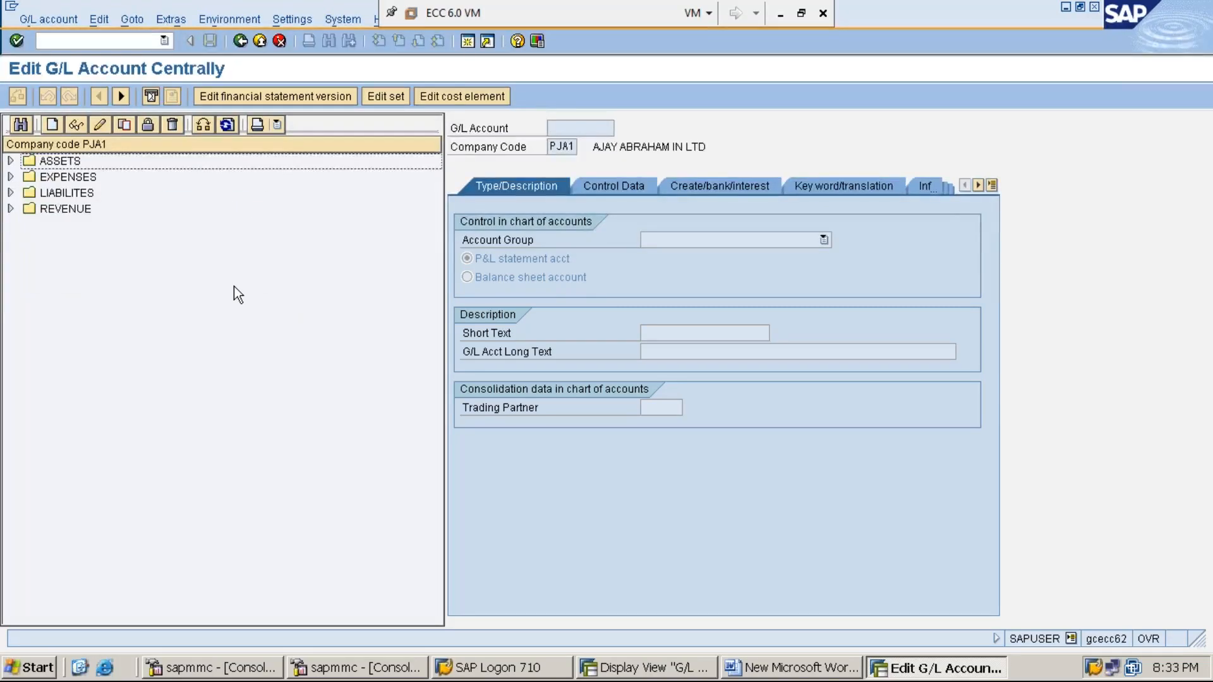
- Begin creating G/L account 300001, replacing company code PJA1 with MMI1
click(53, 125)
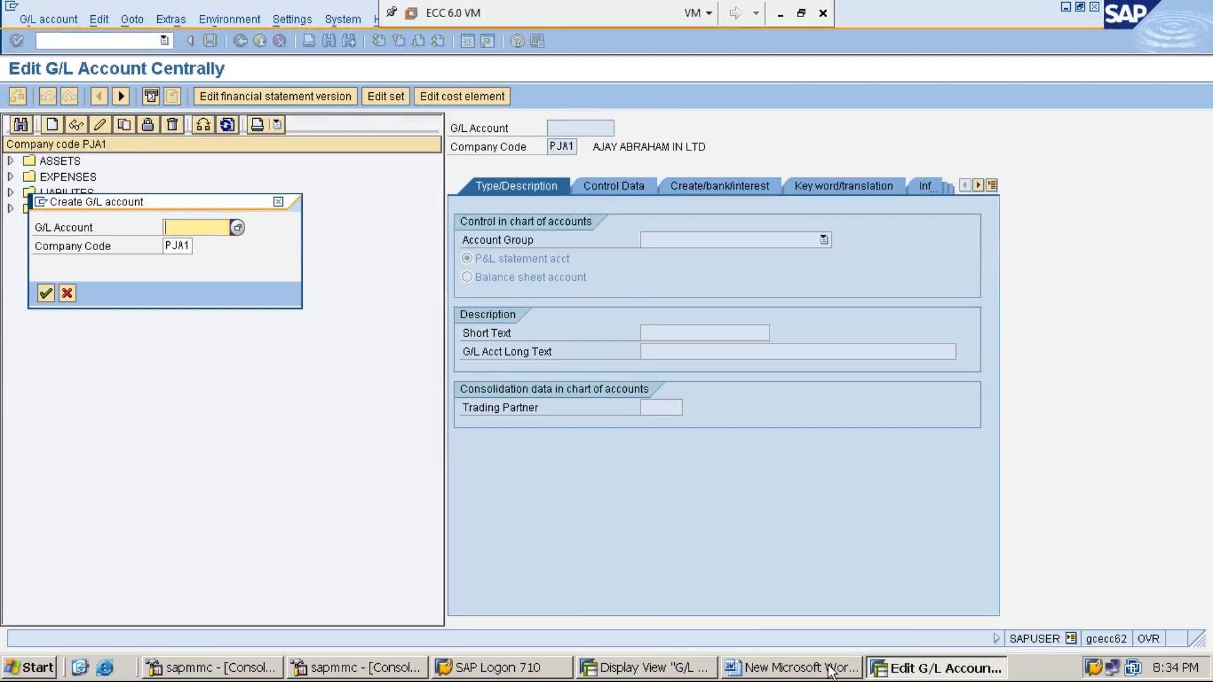
click(671, 673)
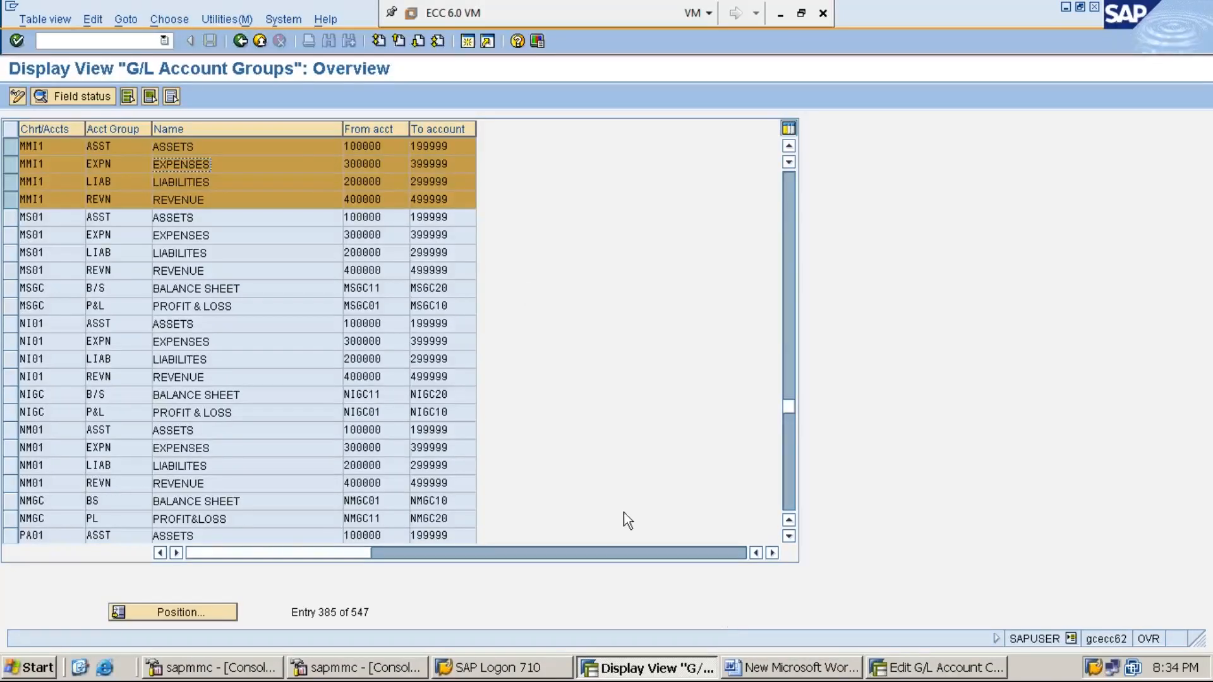
click(910, 670)
text(300001)
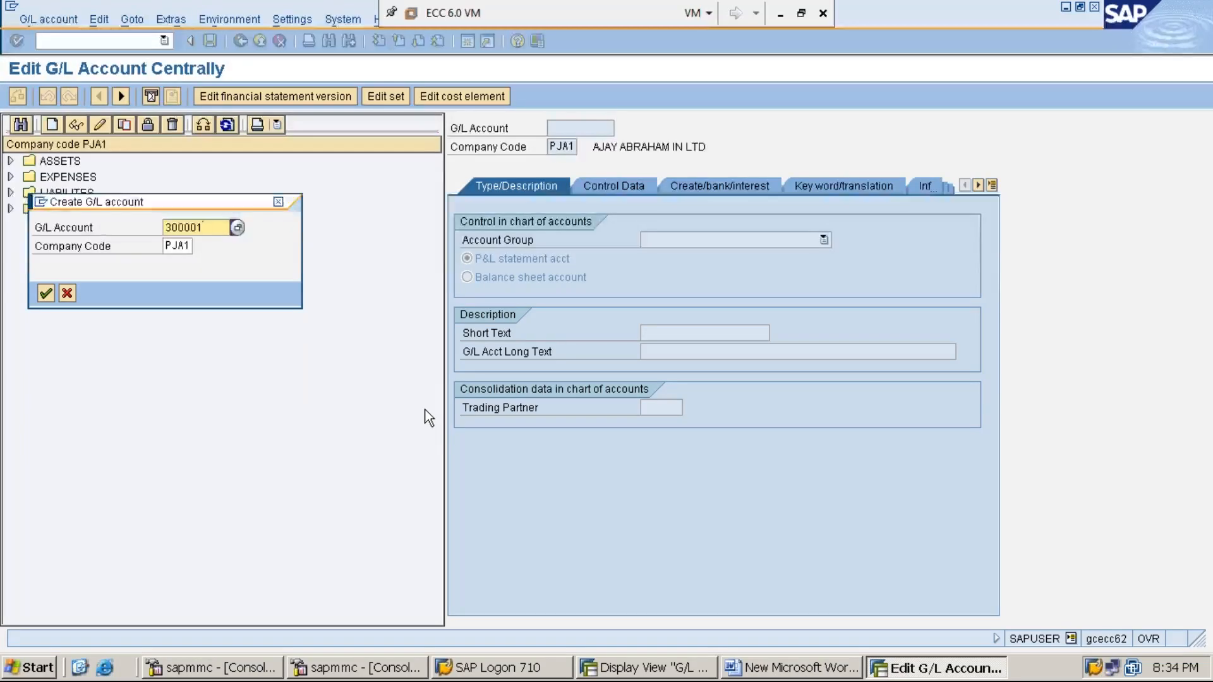
key(Tab)
key(BackSpace)
key(BackSpace)
key(BackSpace)
key(BackSpace)
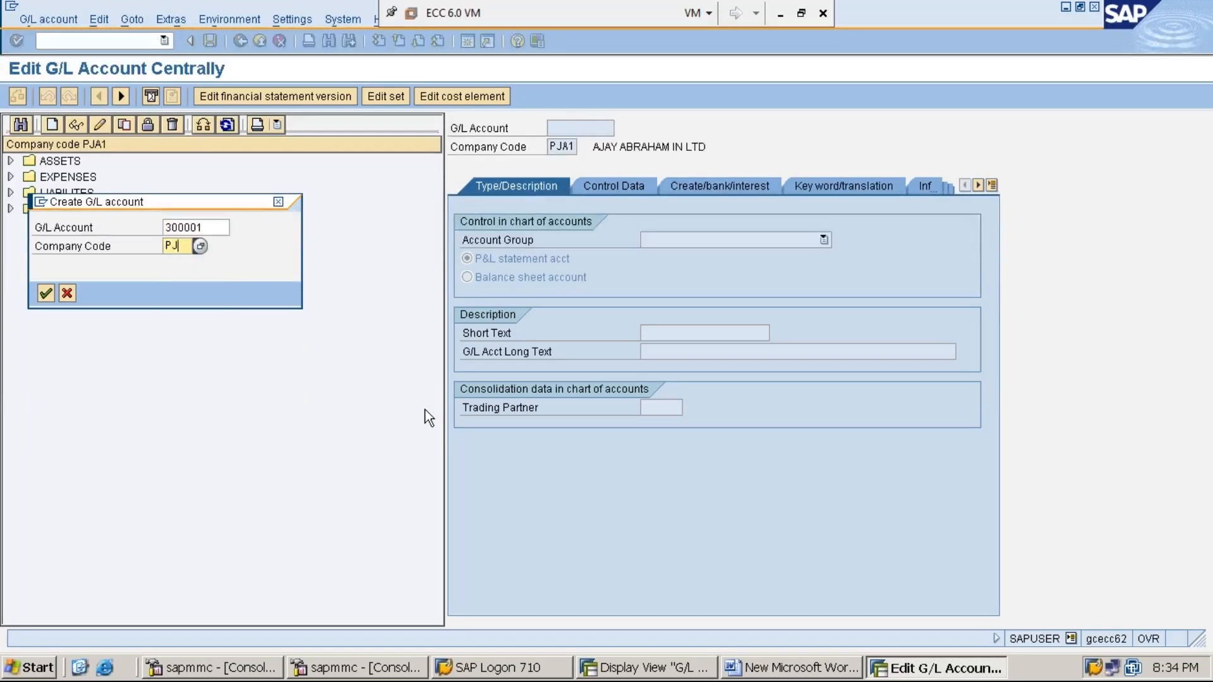
text(MMI1)
- Confirm account 300001 for MMI1 and check the G/L Account Groups list before picking a group
key(Return)
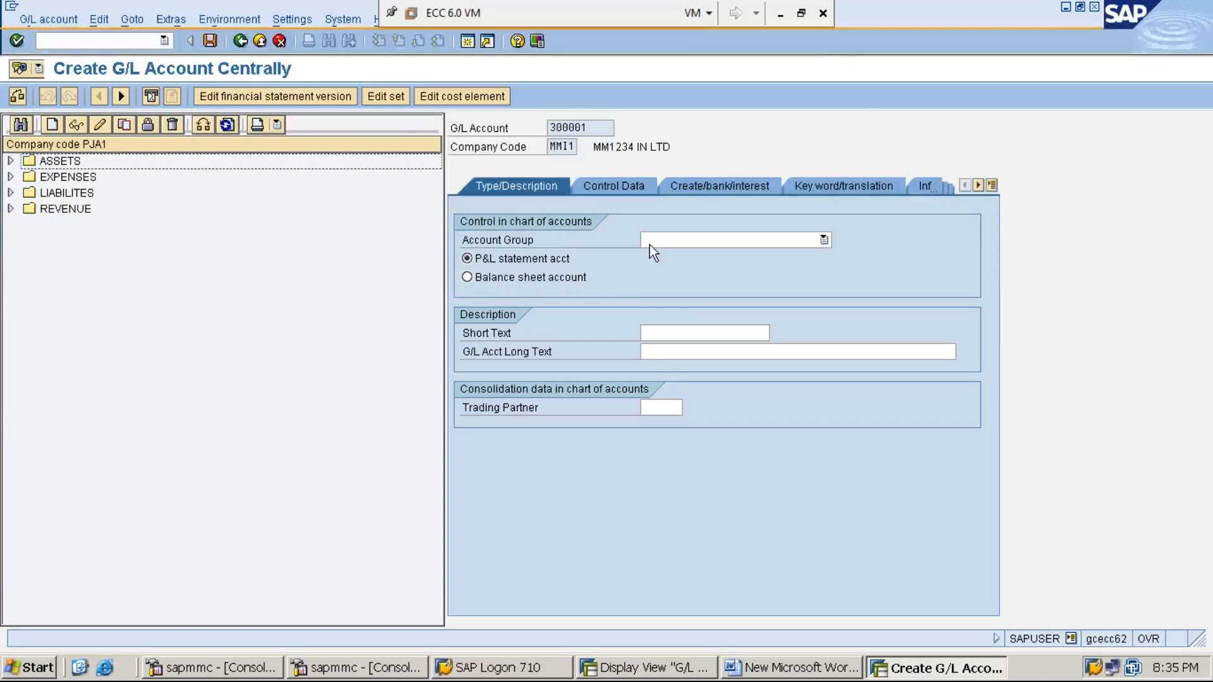
click(522, 241)
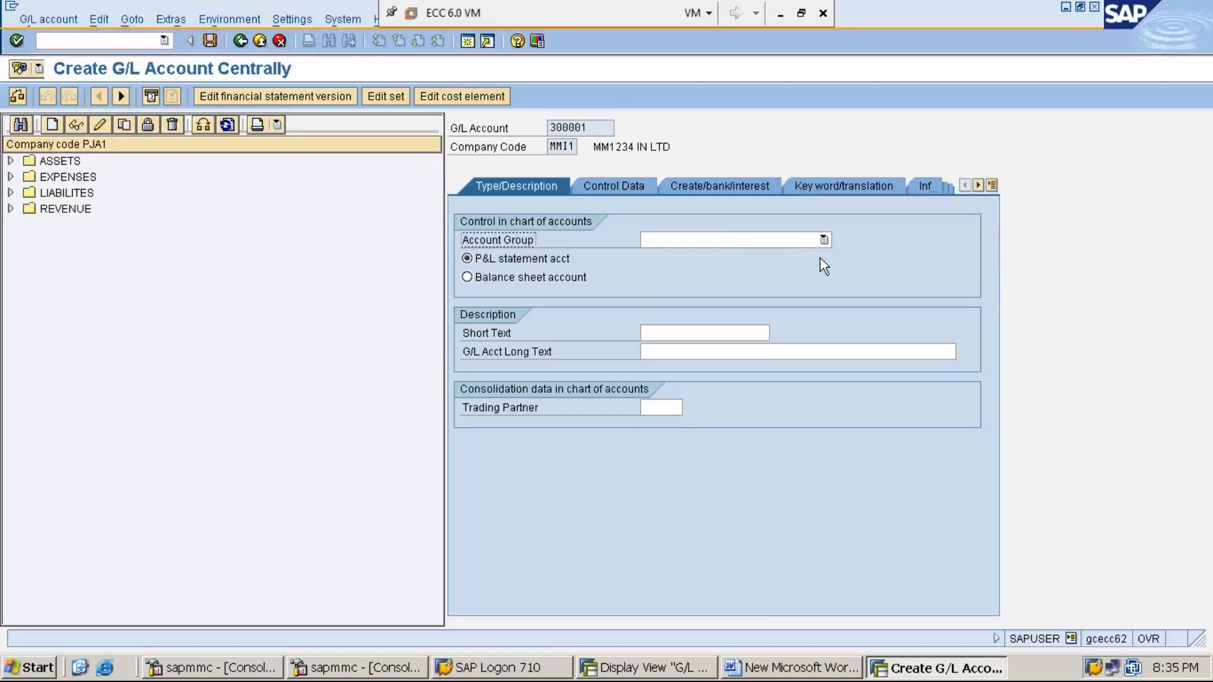
click(614, 668)
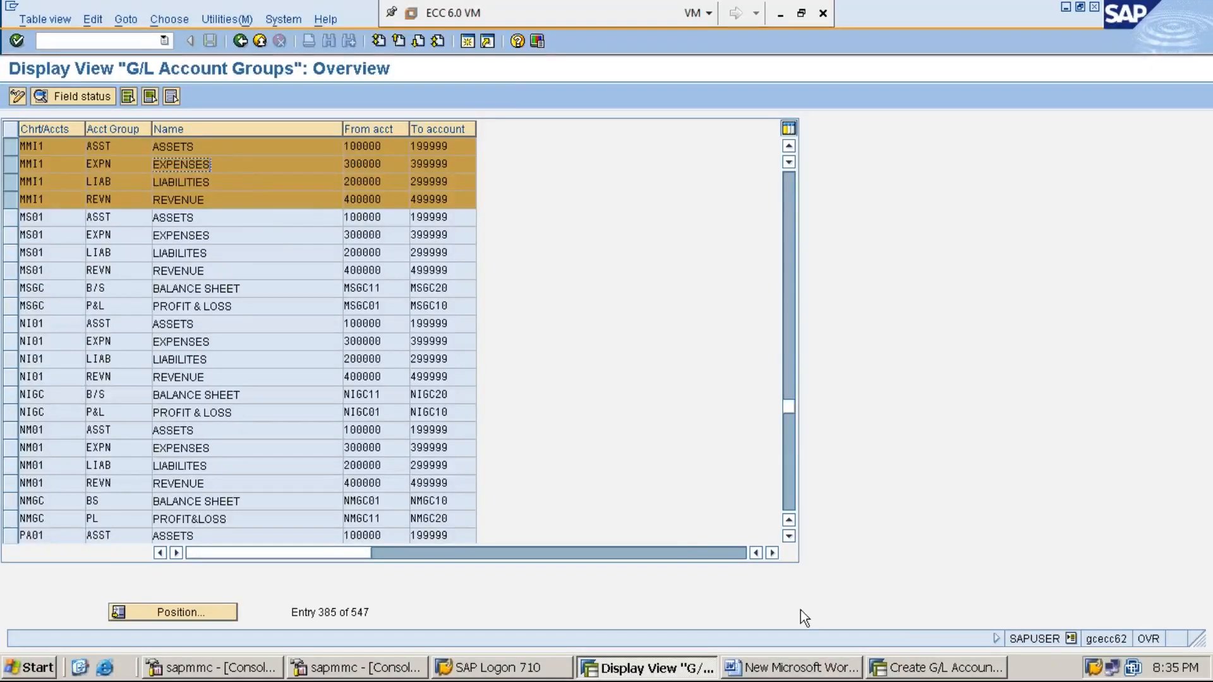
click(927, 671)
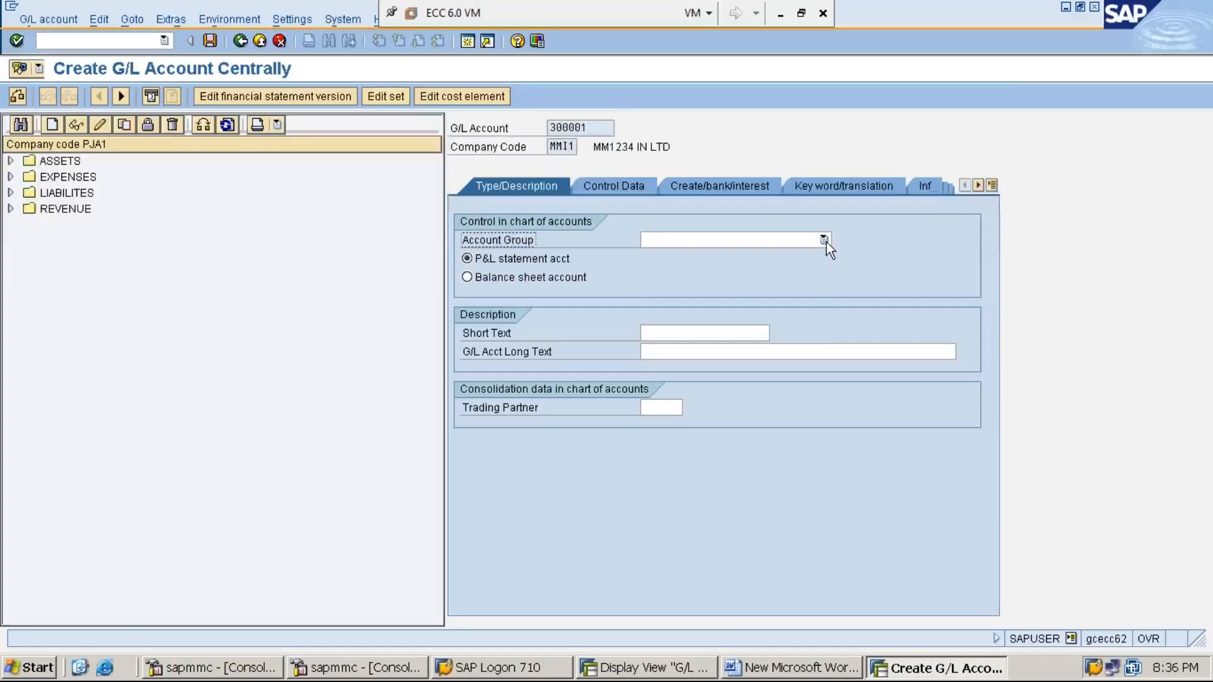
click(826, 241)
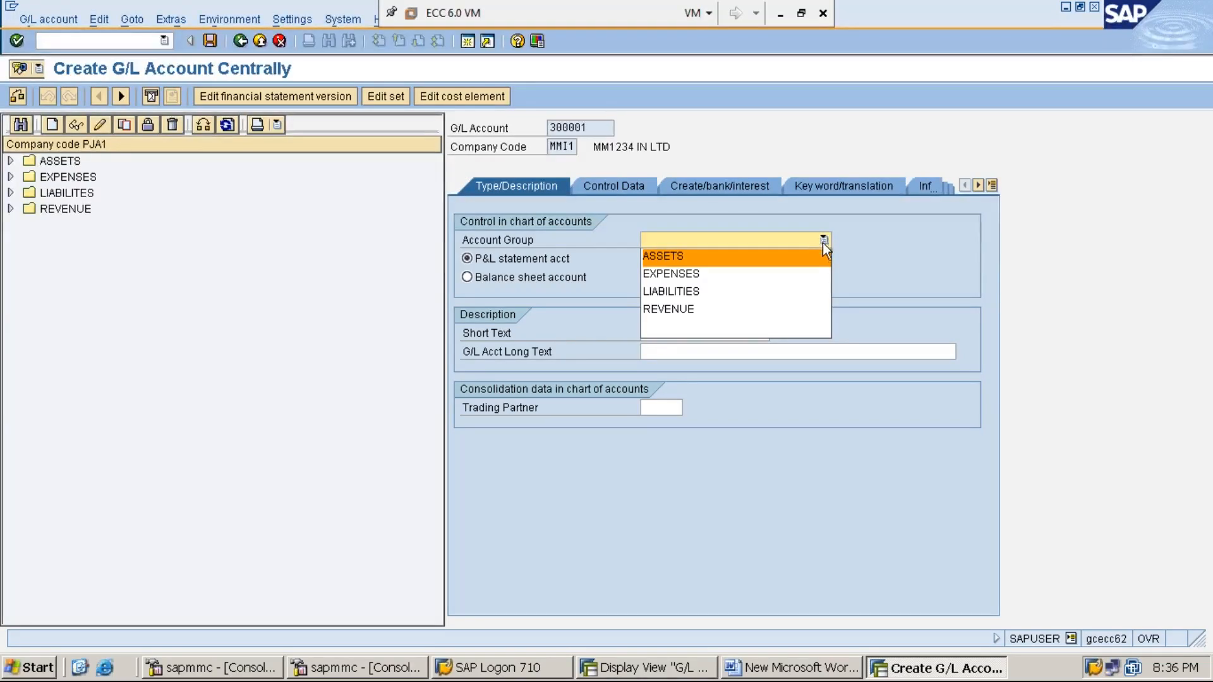
- Select EXPENSES from the Account Group dropdown, reconfirming it once
click(787, 274)
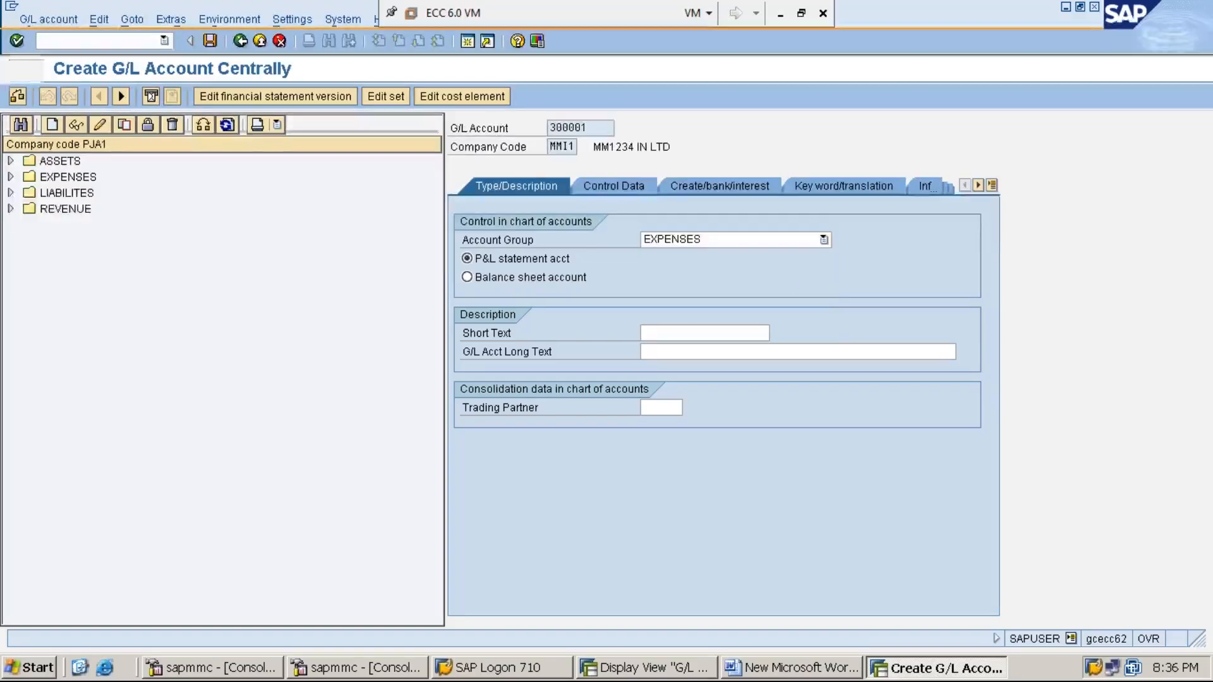
click(825, 241)
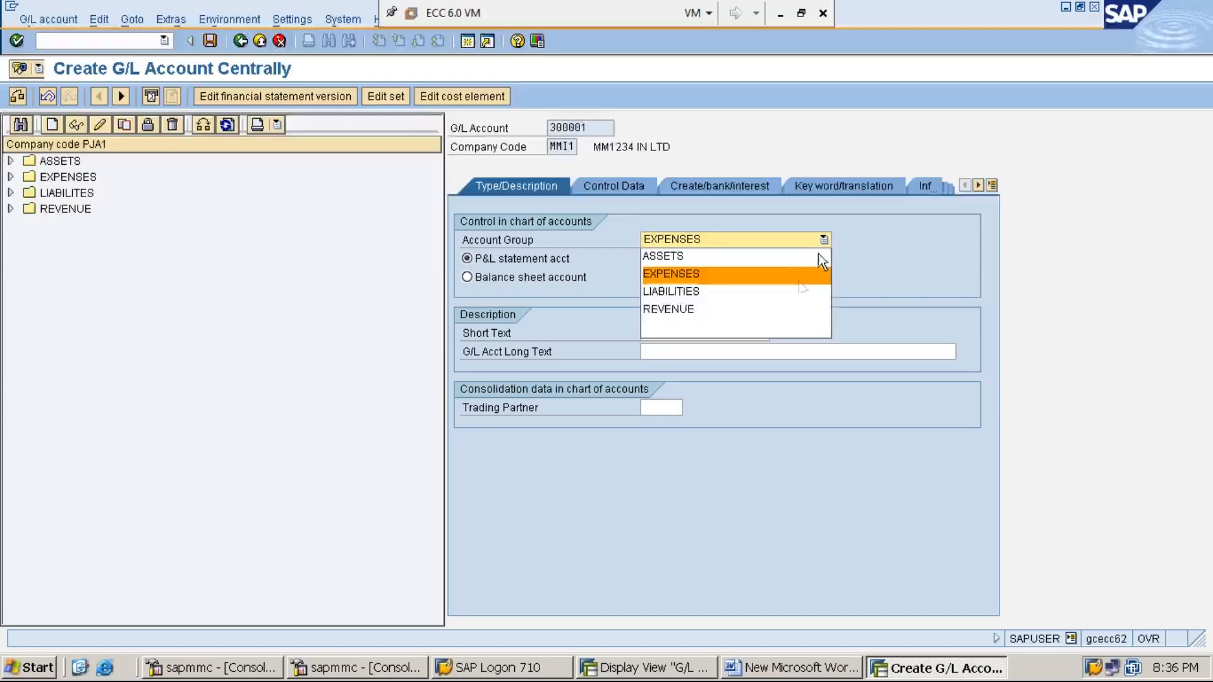
click(789, 284)
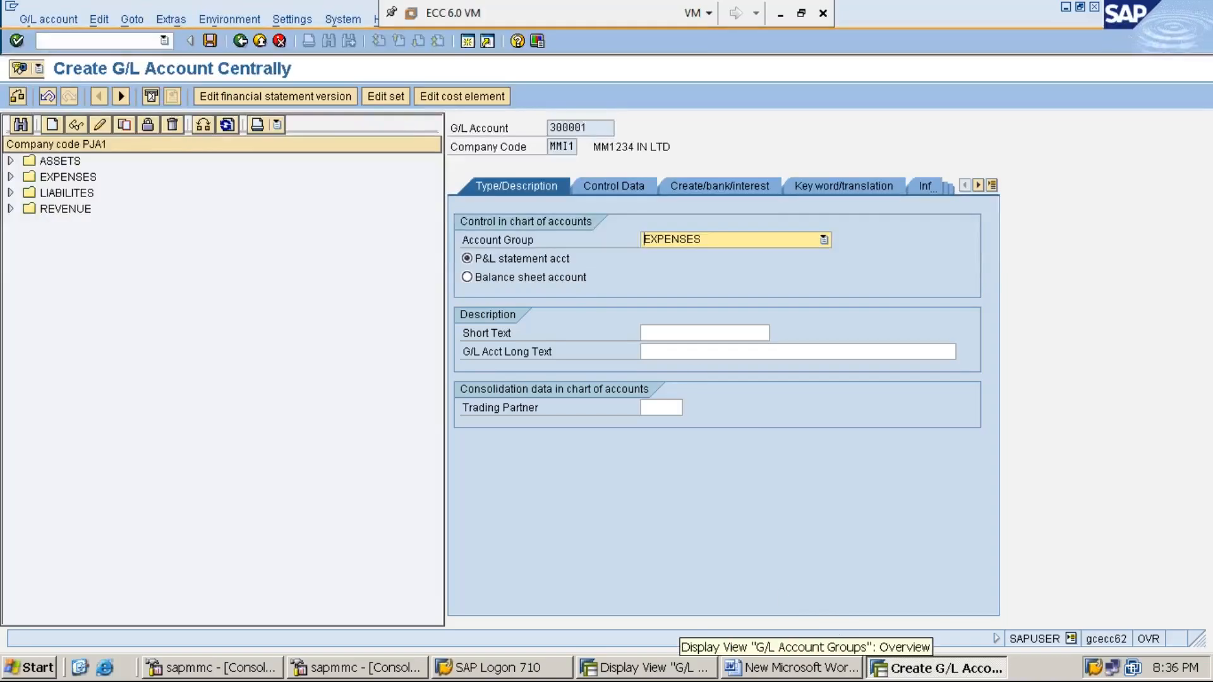
click(640, 670)
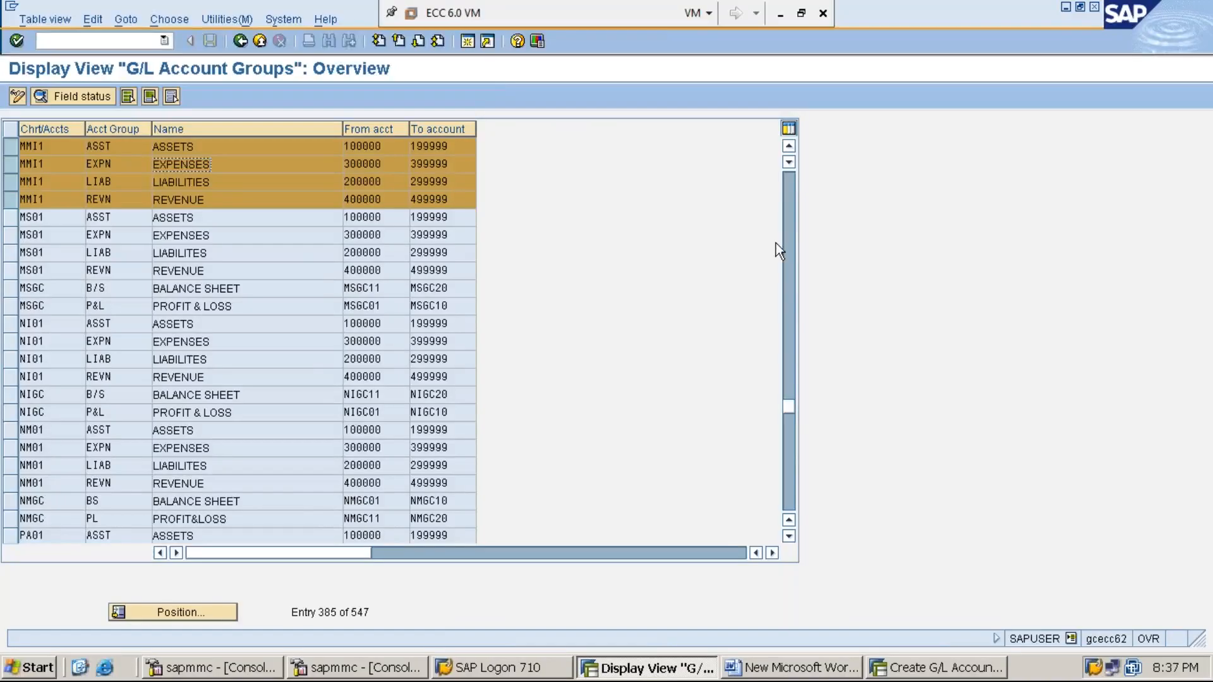
click(1067, 8)
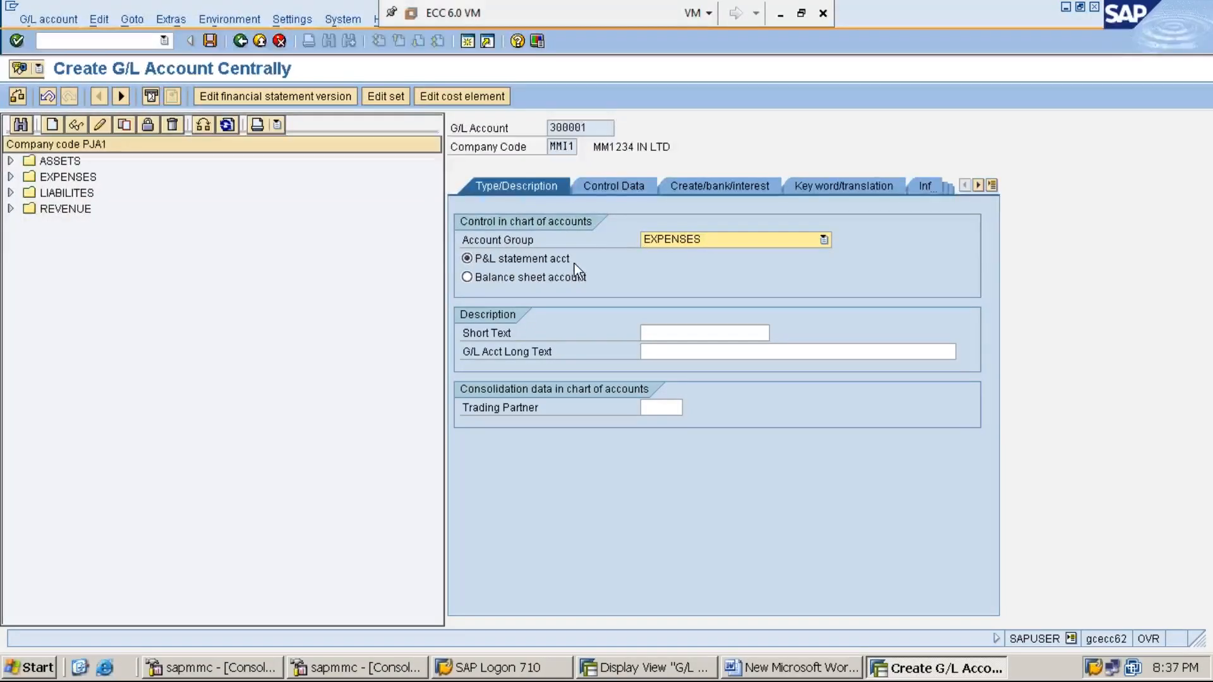
click(514, 263)
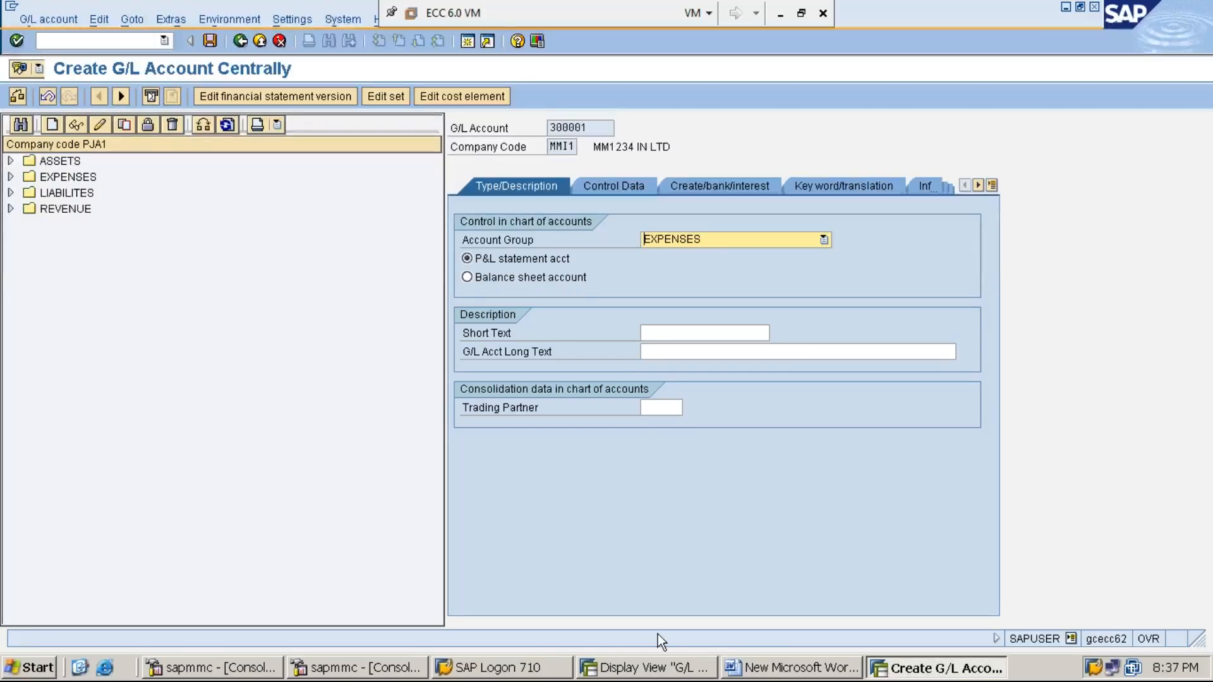
click(665, 676)
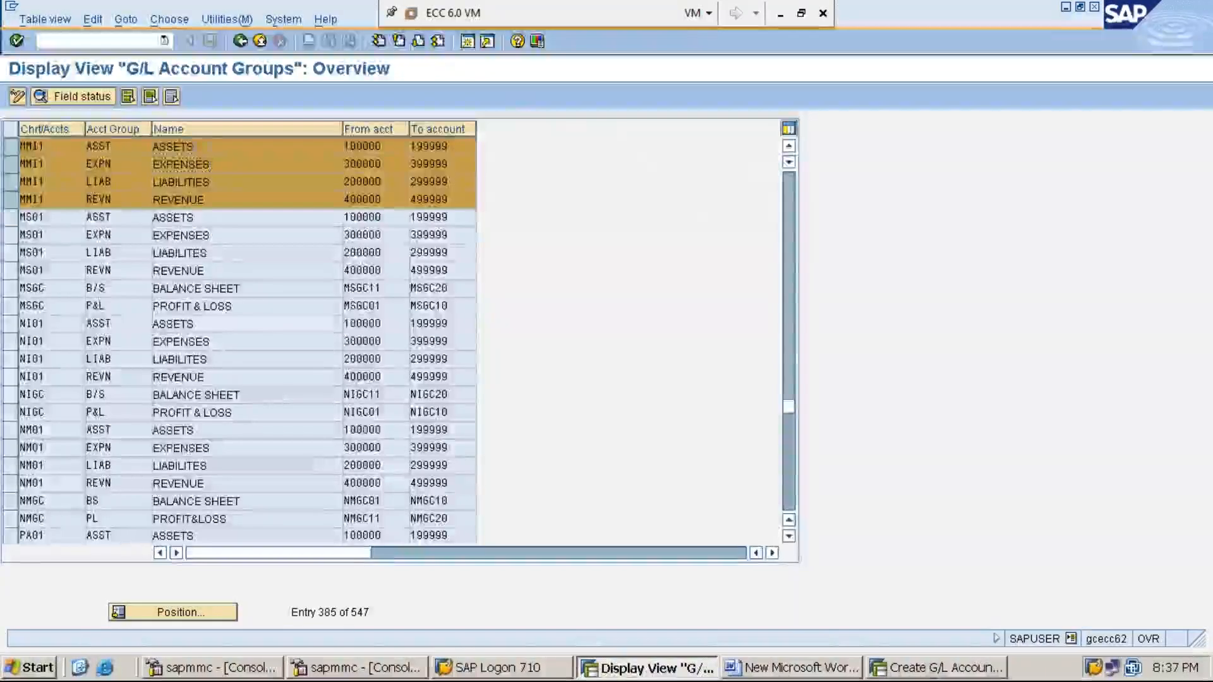
click(224, 185)
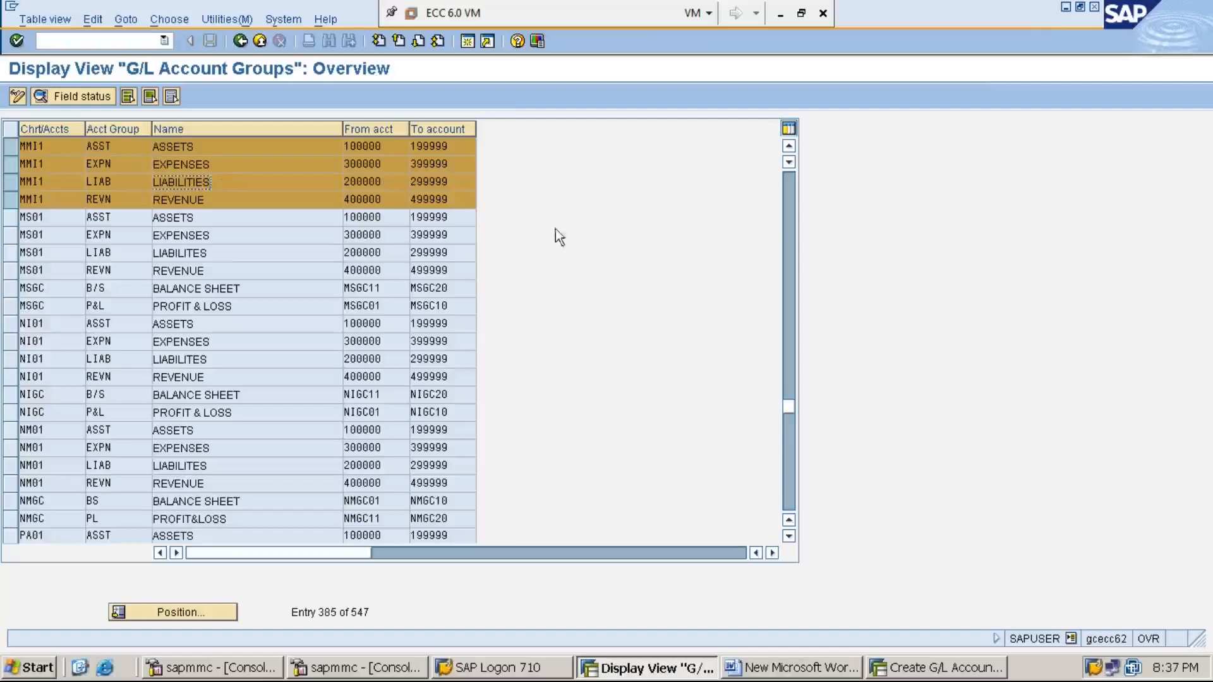
click(1065, 8)
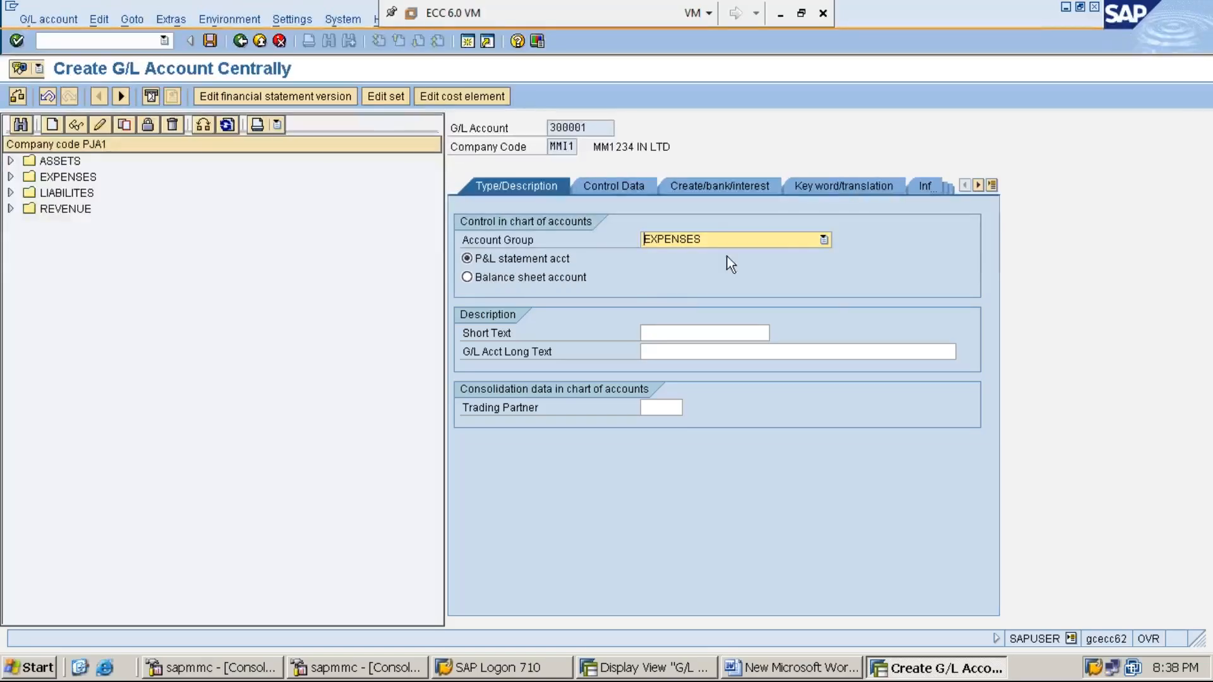
- Keep account group EXPENSES and enter short text RENT A/C and long text RENT ACCOUNT
click(824, 240)
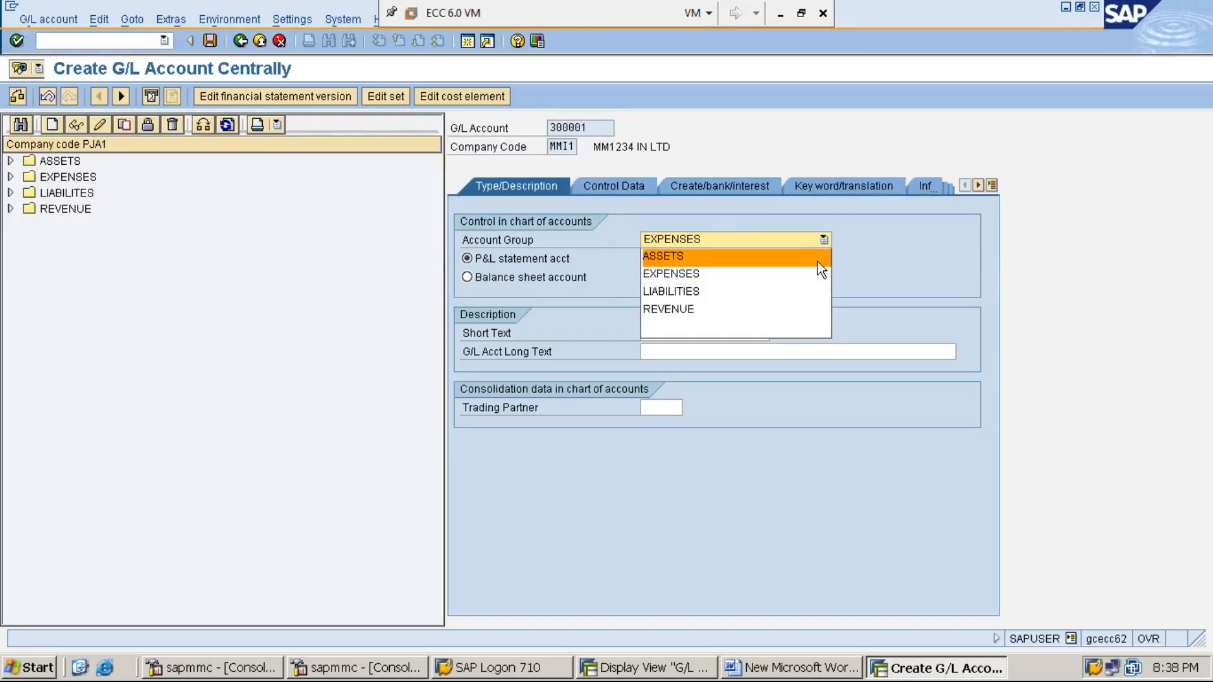
click(816, 273)
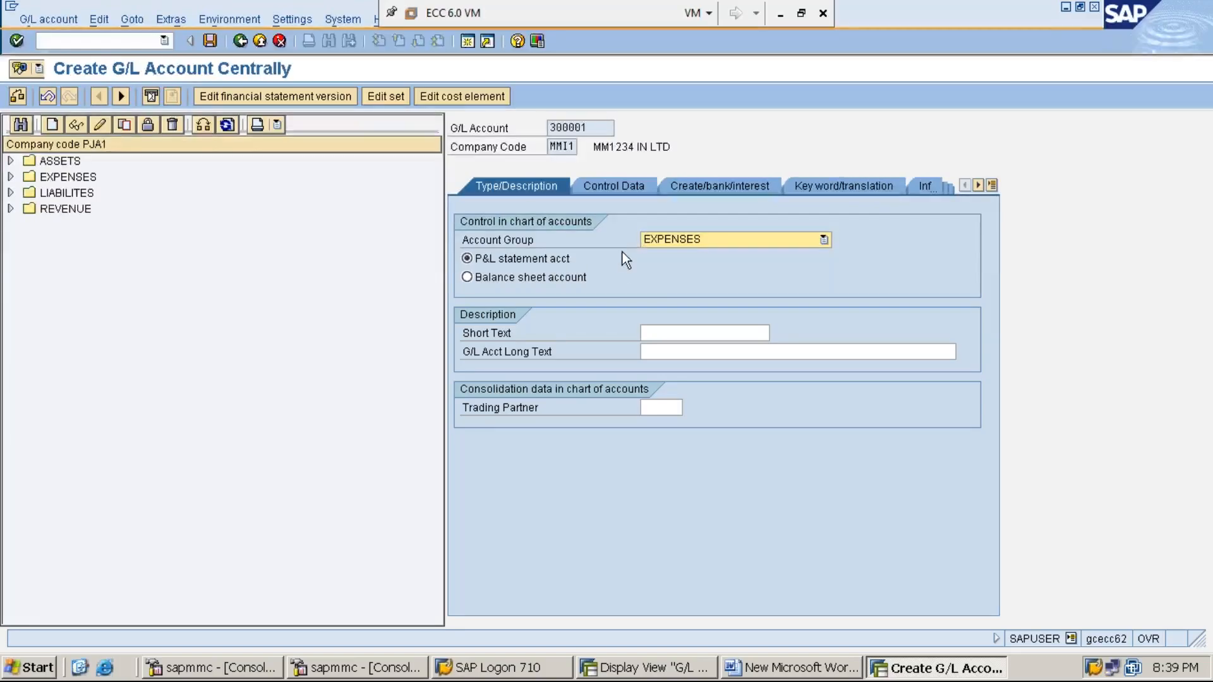
click(688, 331)
text(RENT A)
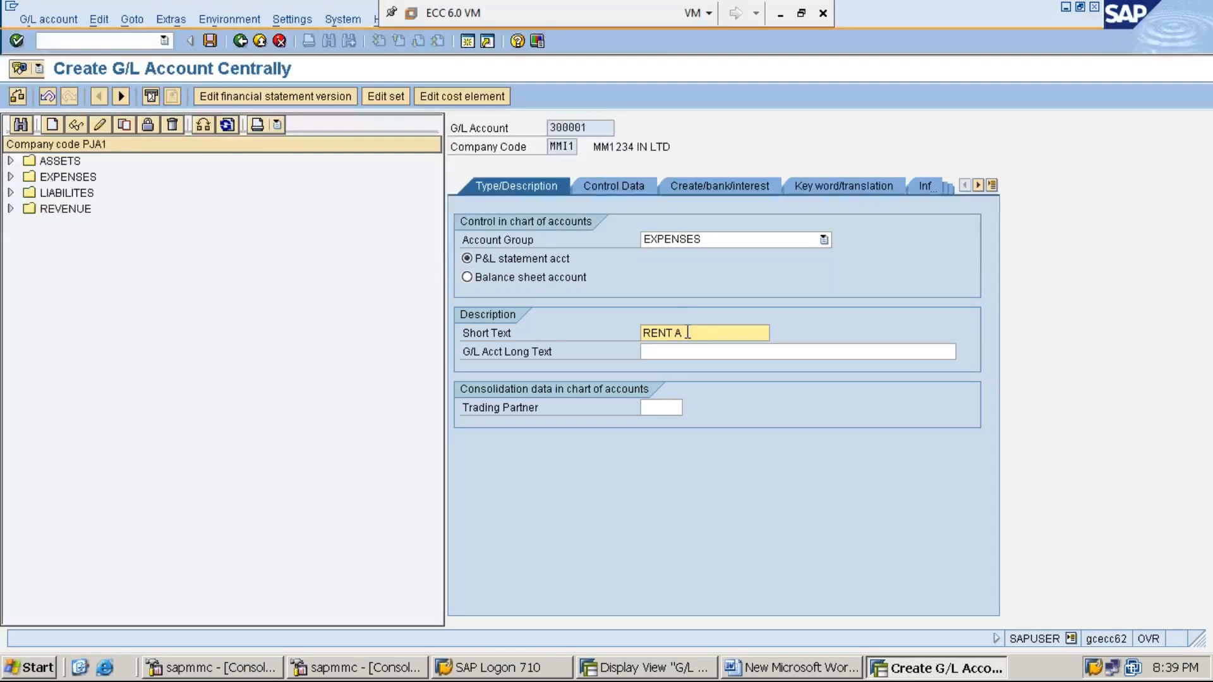
text(/C)
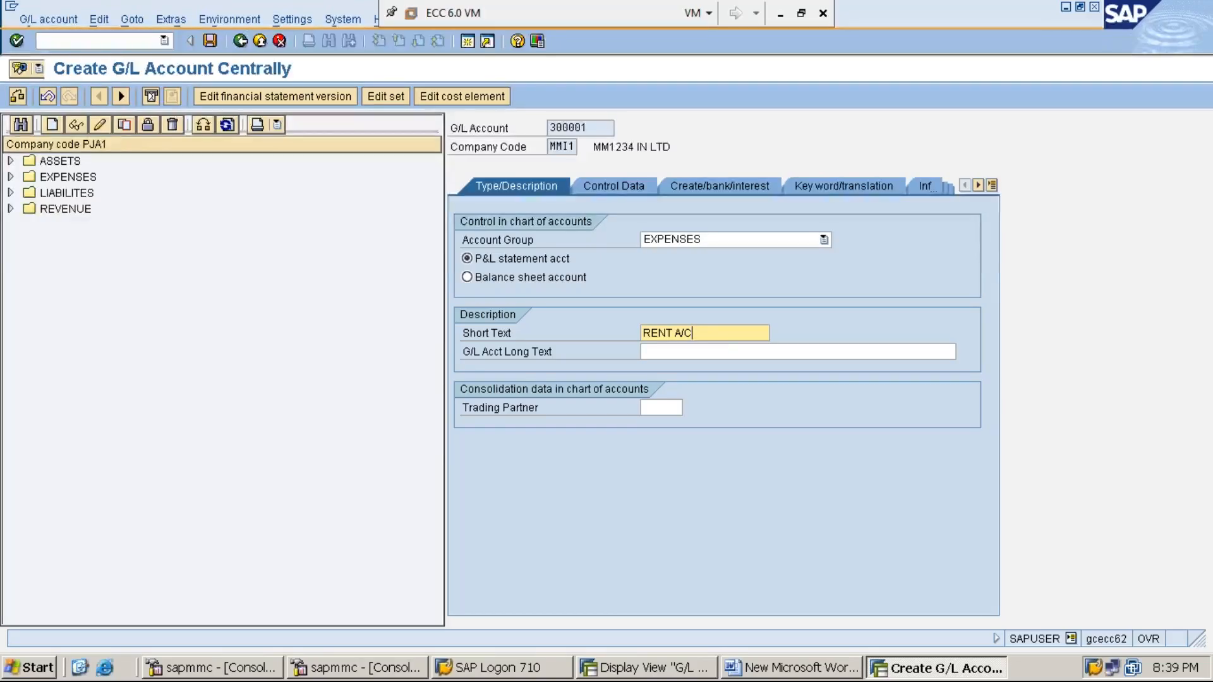
key(Tab)
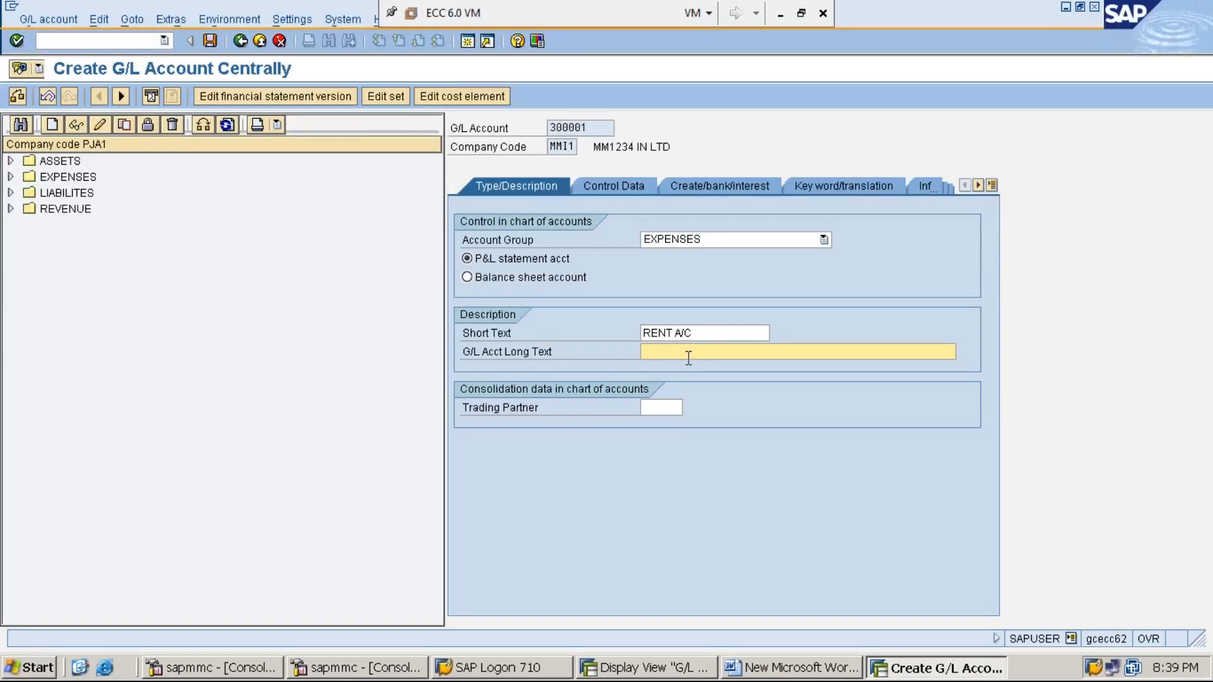
text(RENT ACCOUNT)
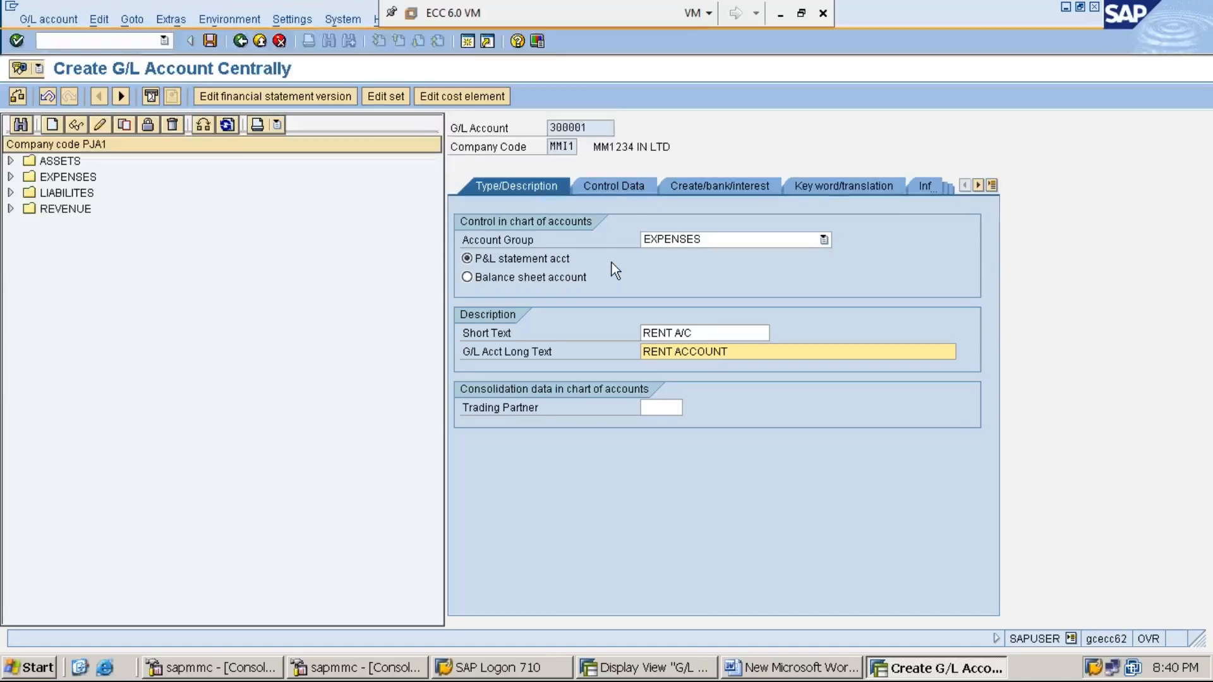
click(588, 126)
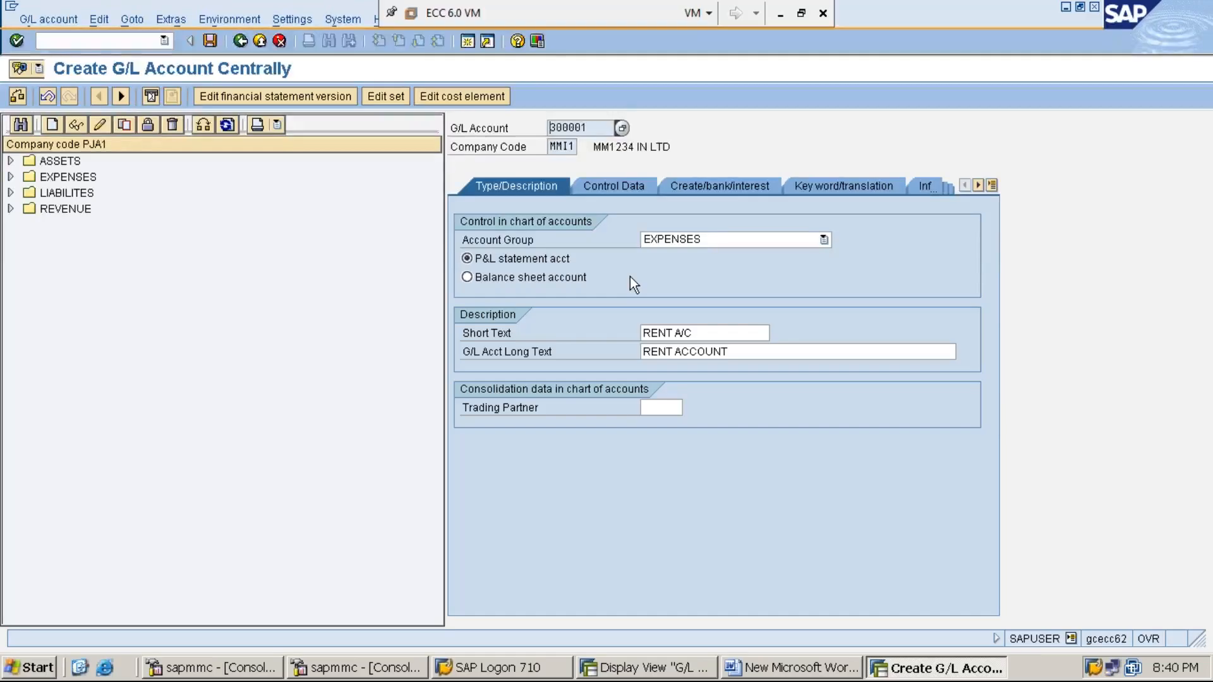
- Reconfirm EXPENSES as the account group and review the RENT A/C and RENT ACCOUNT texts
click(825, 240)
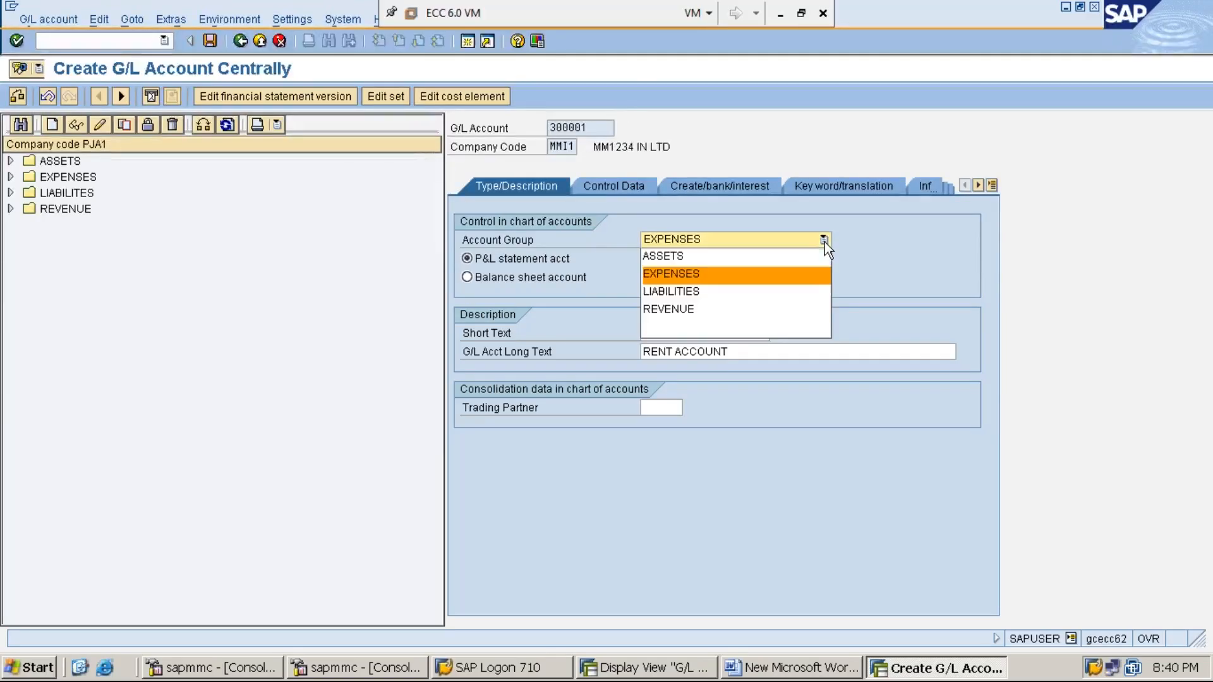
click(810, 273)
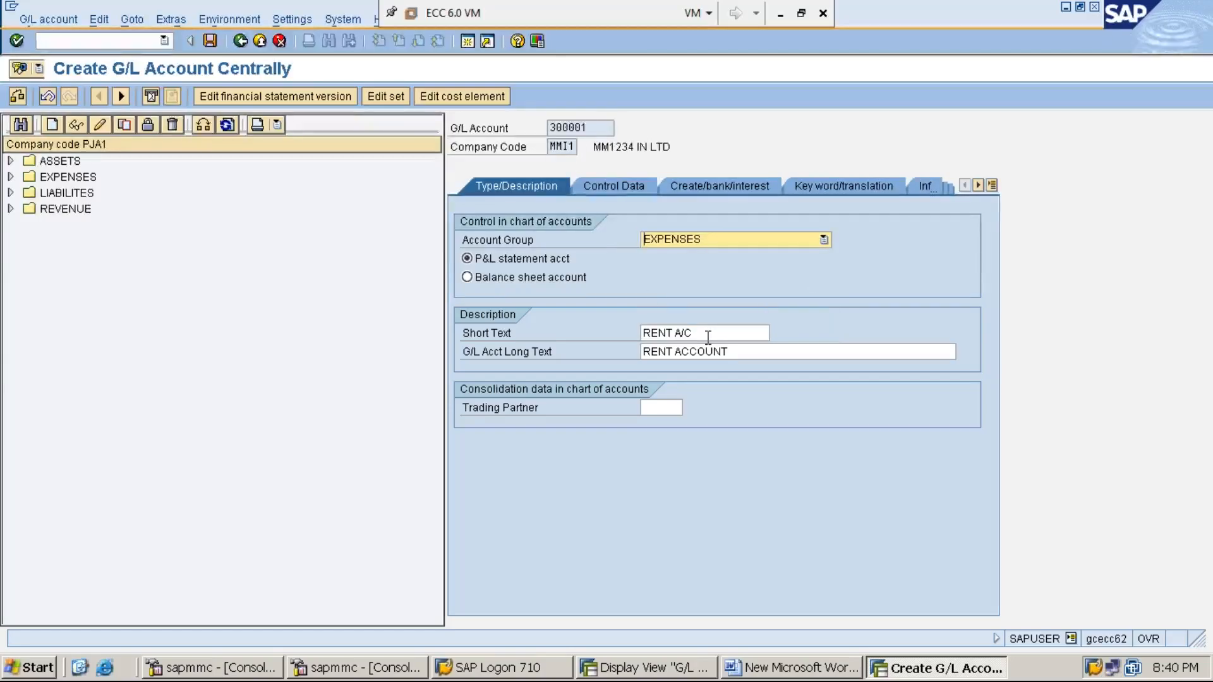
click(589, 129)
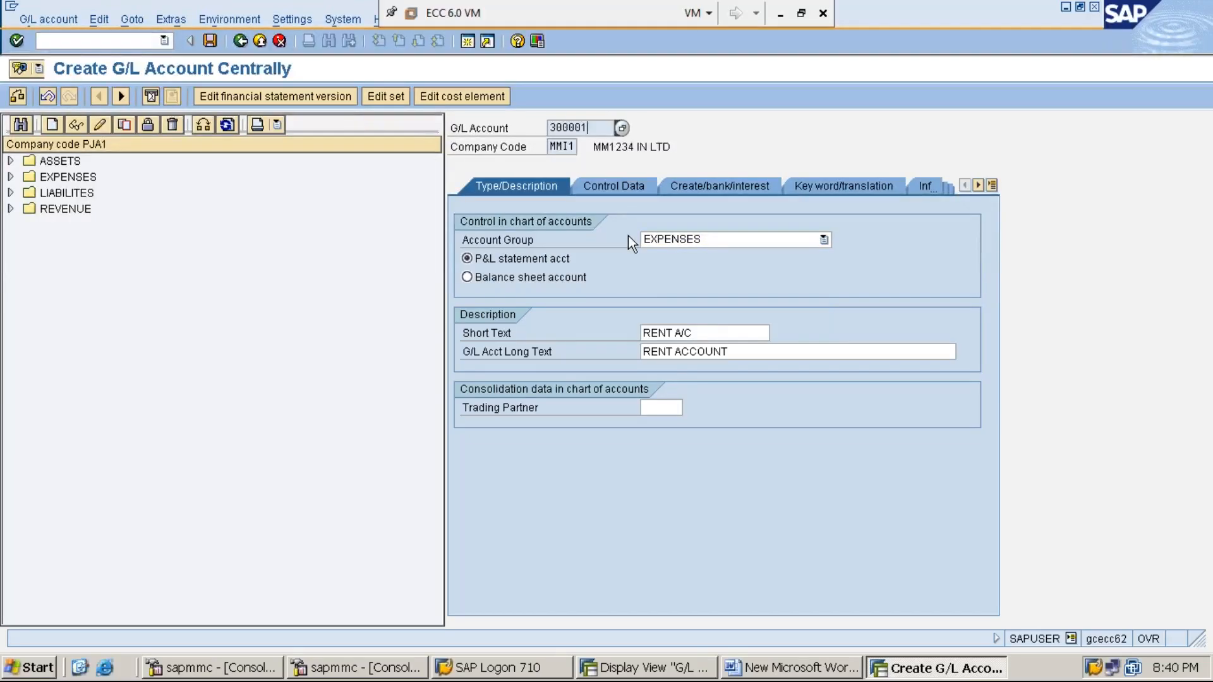
click(824, 239)
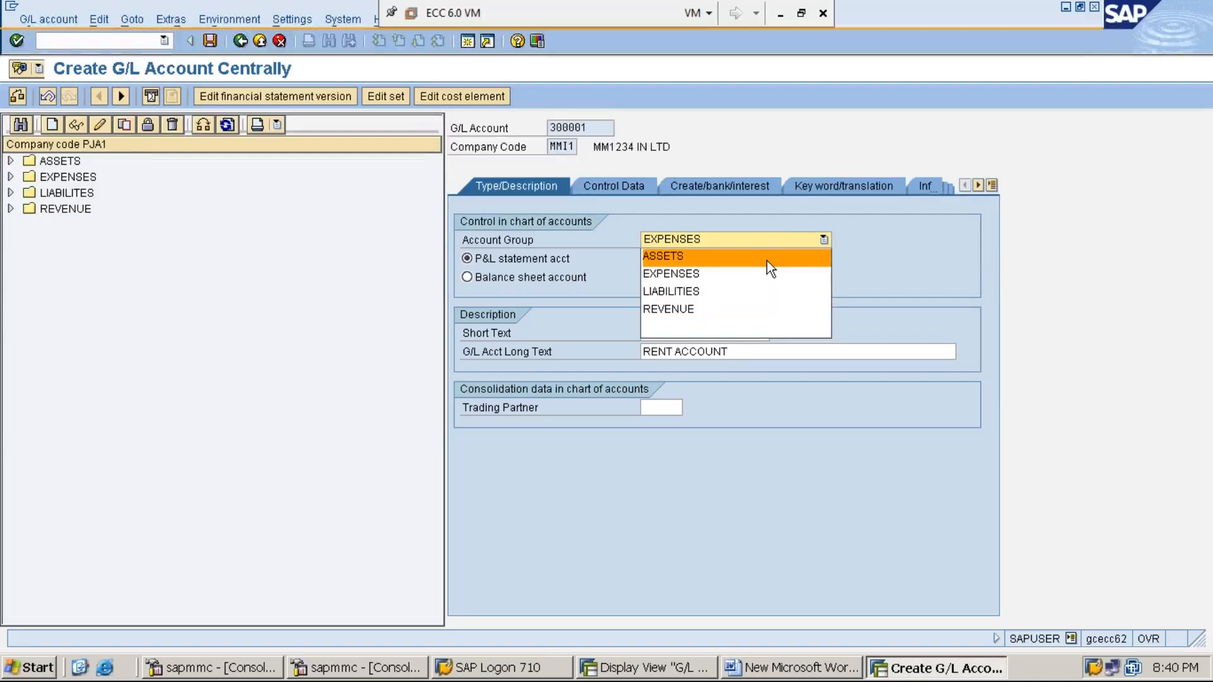
click(900, 277)
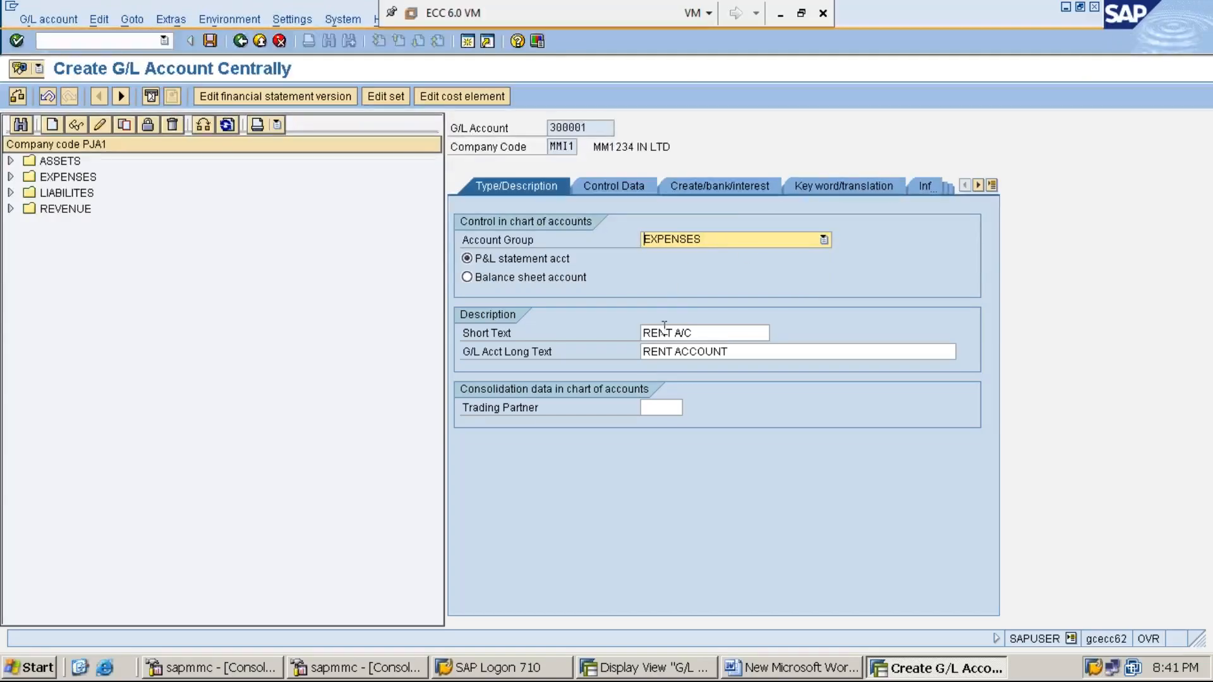
click(725, 333)
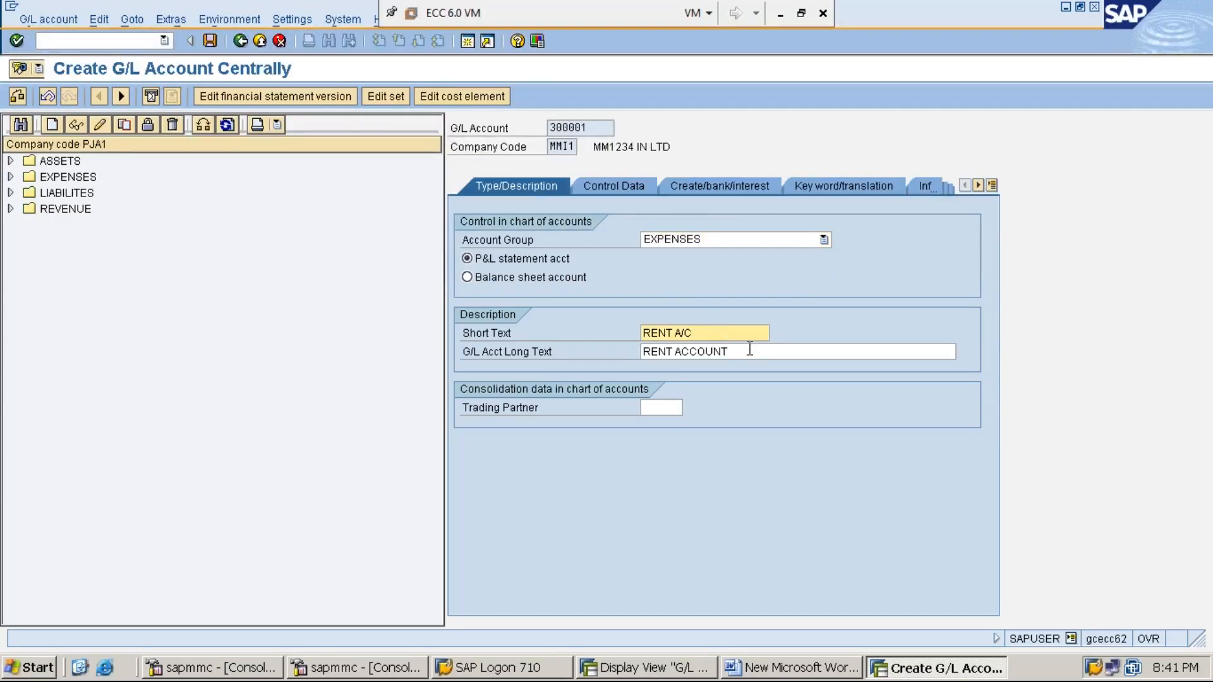
click(750, 350)
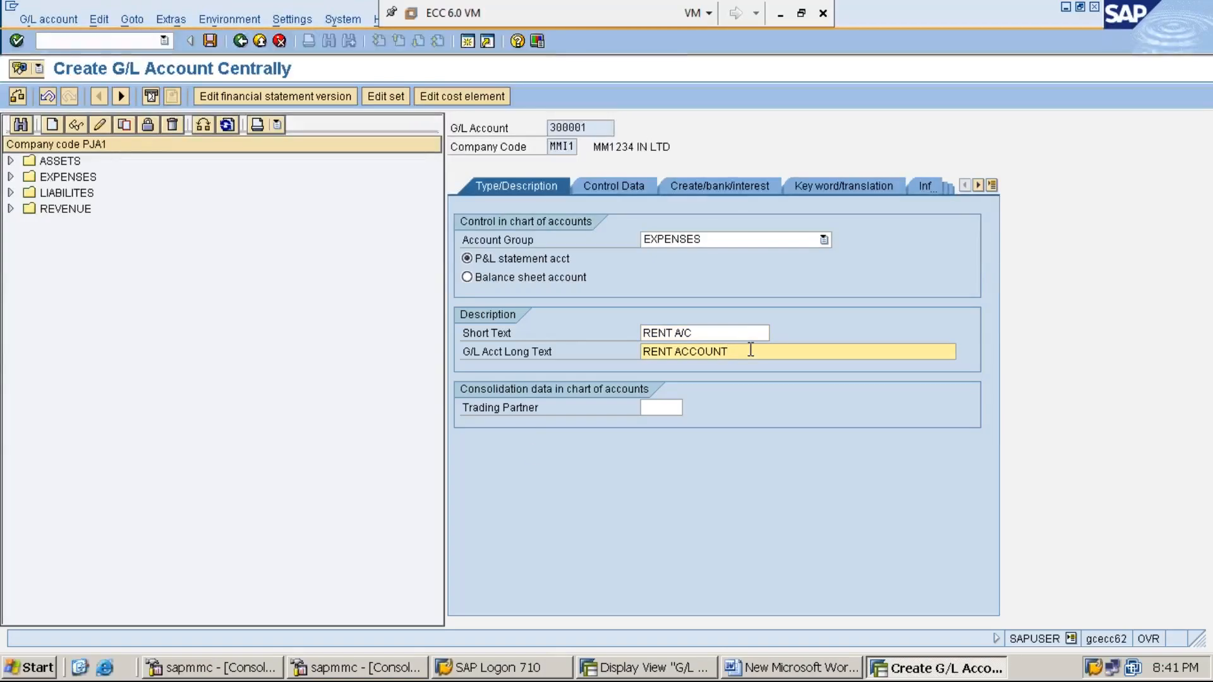
click(529, 415)
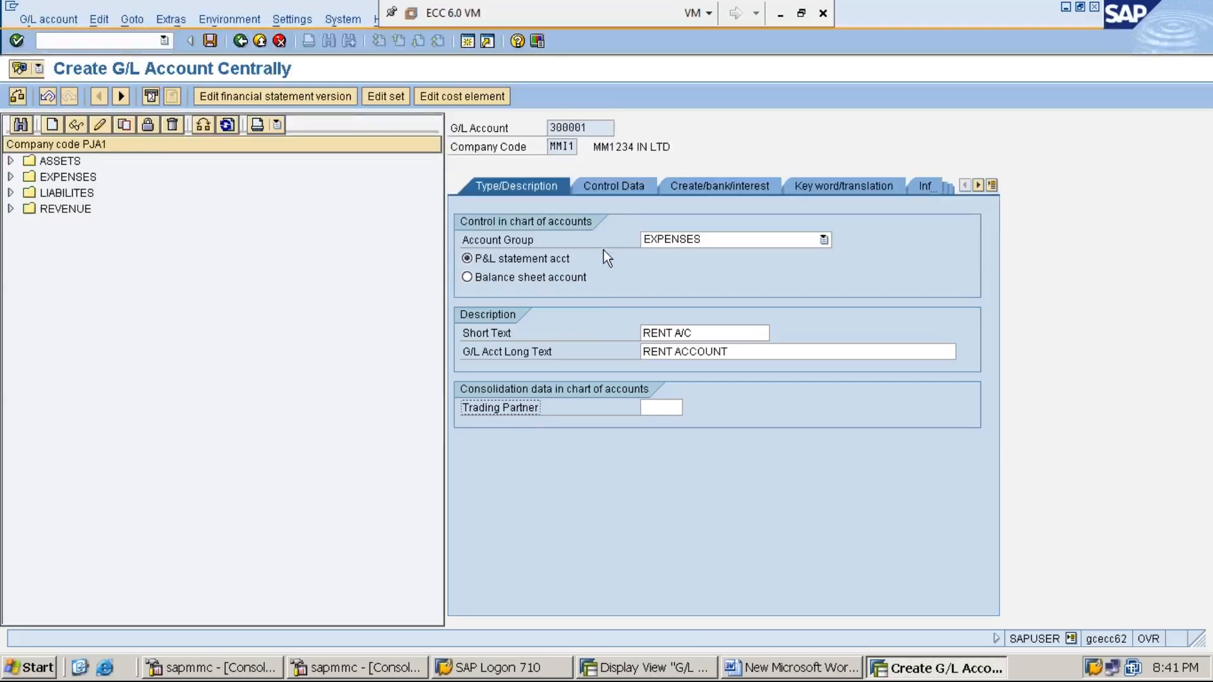
click(741, 351)
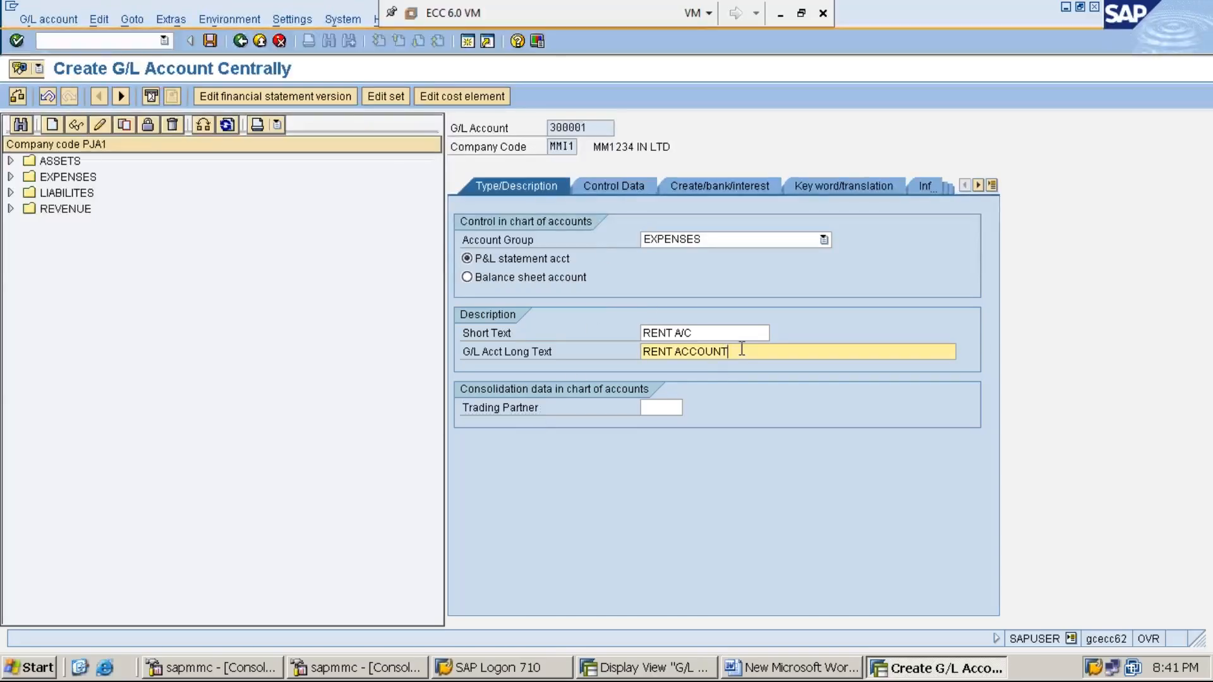
click(617, 185)
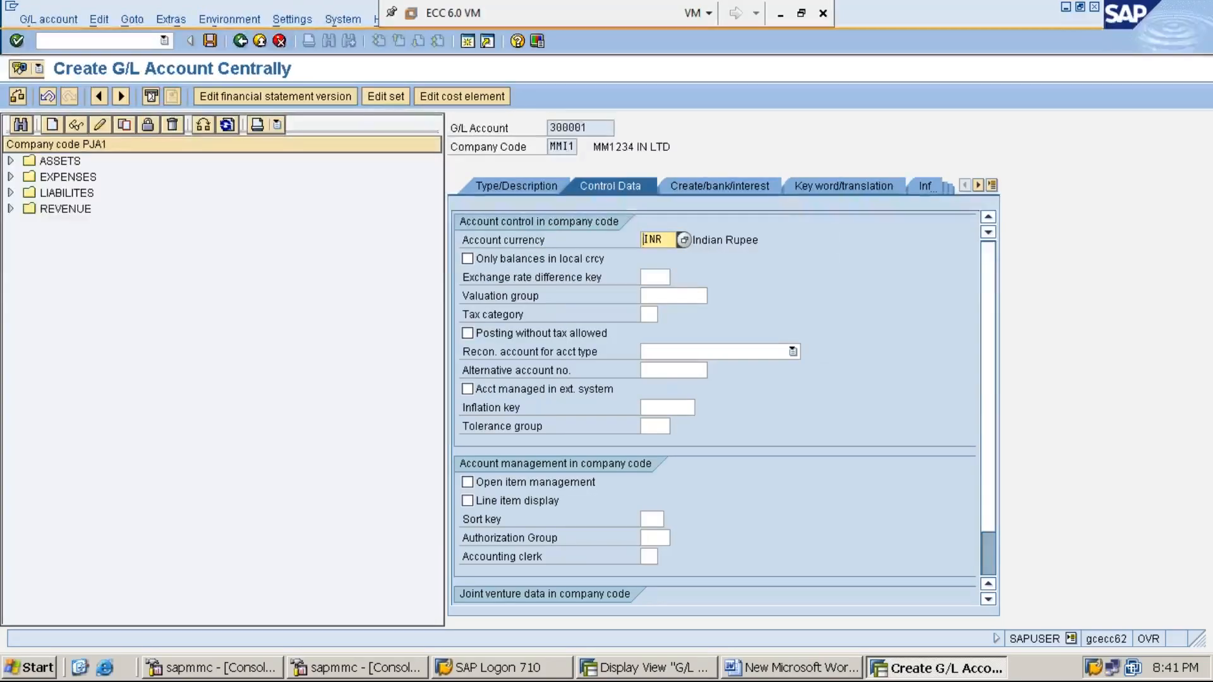
- Verify the account currency is INR, then bring up the G/L Account Groups overview
click(518, 244)
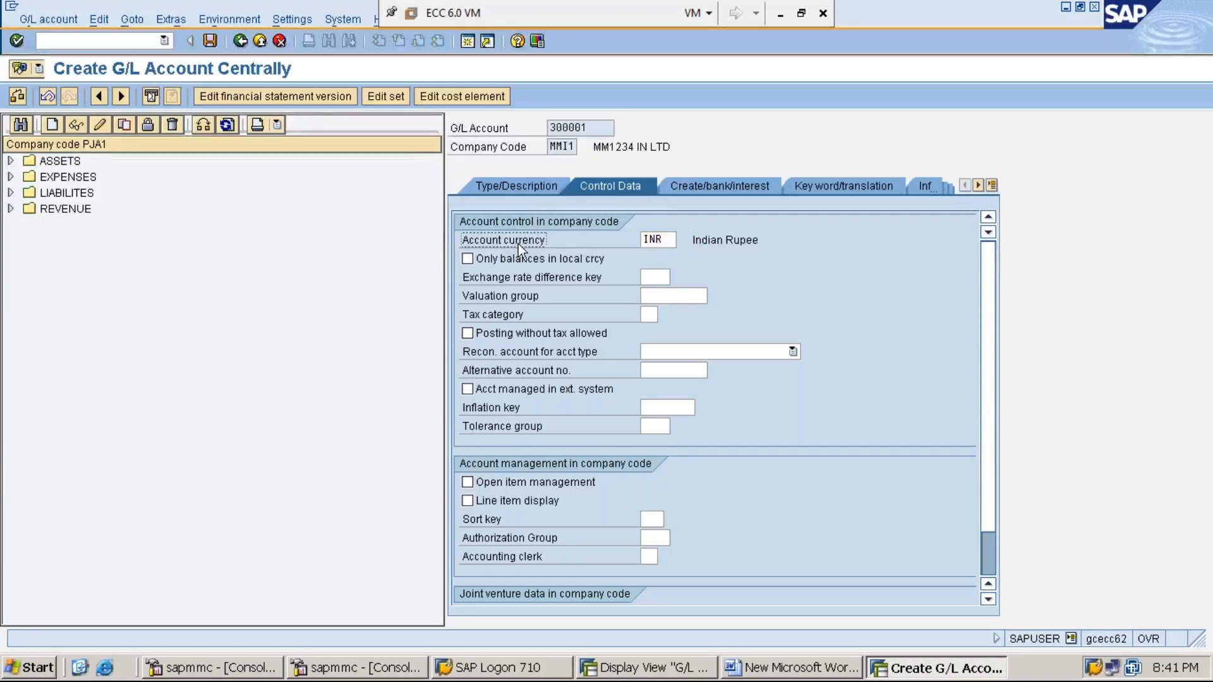
click(672, 241)
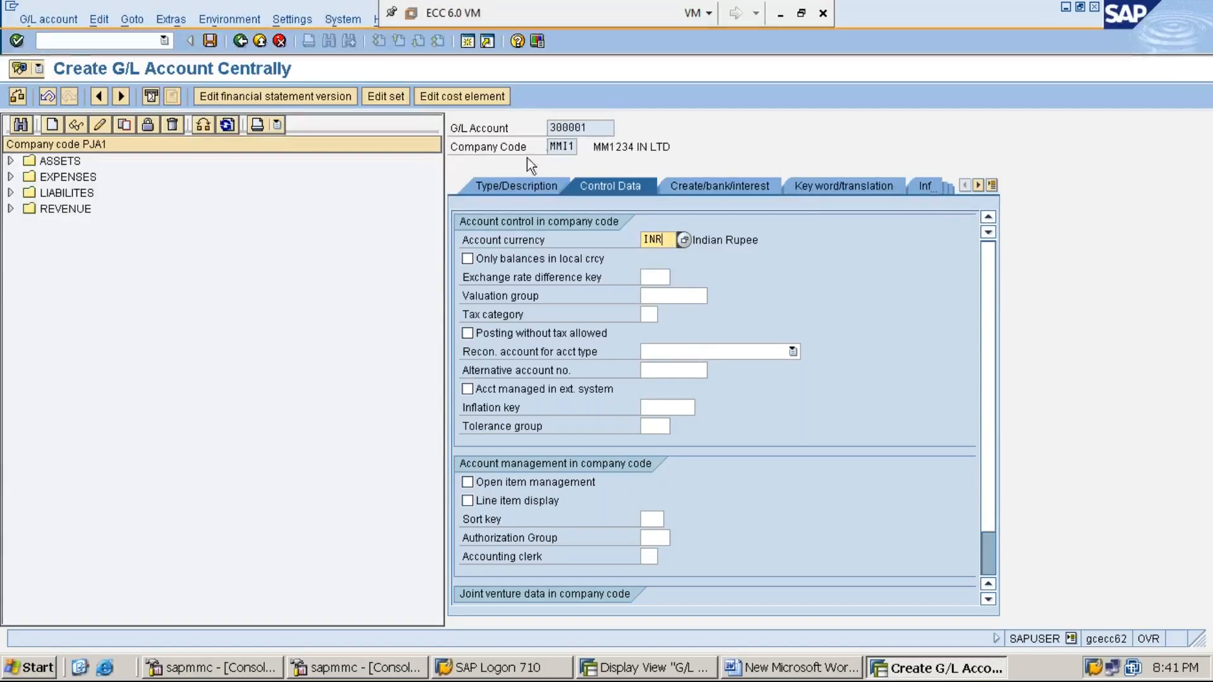
click(564, 146)
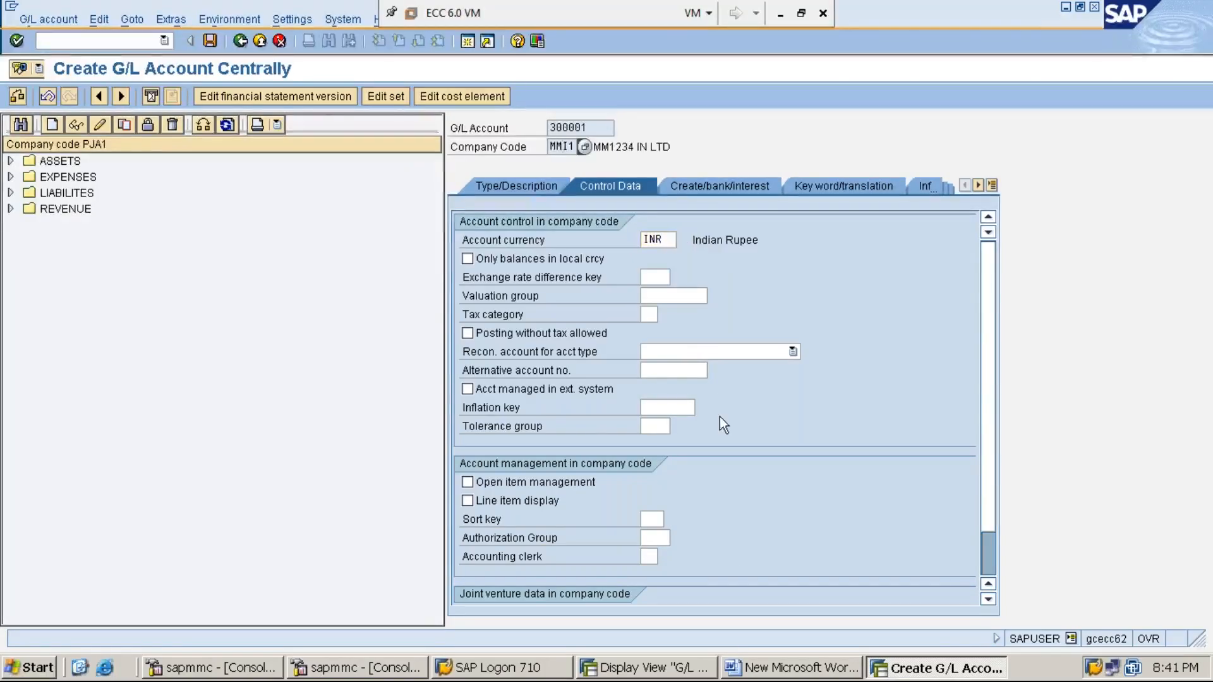
click(647, 668)
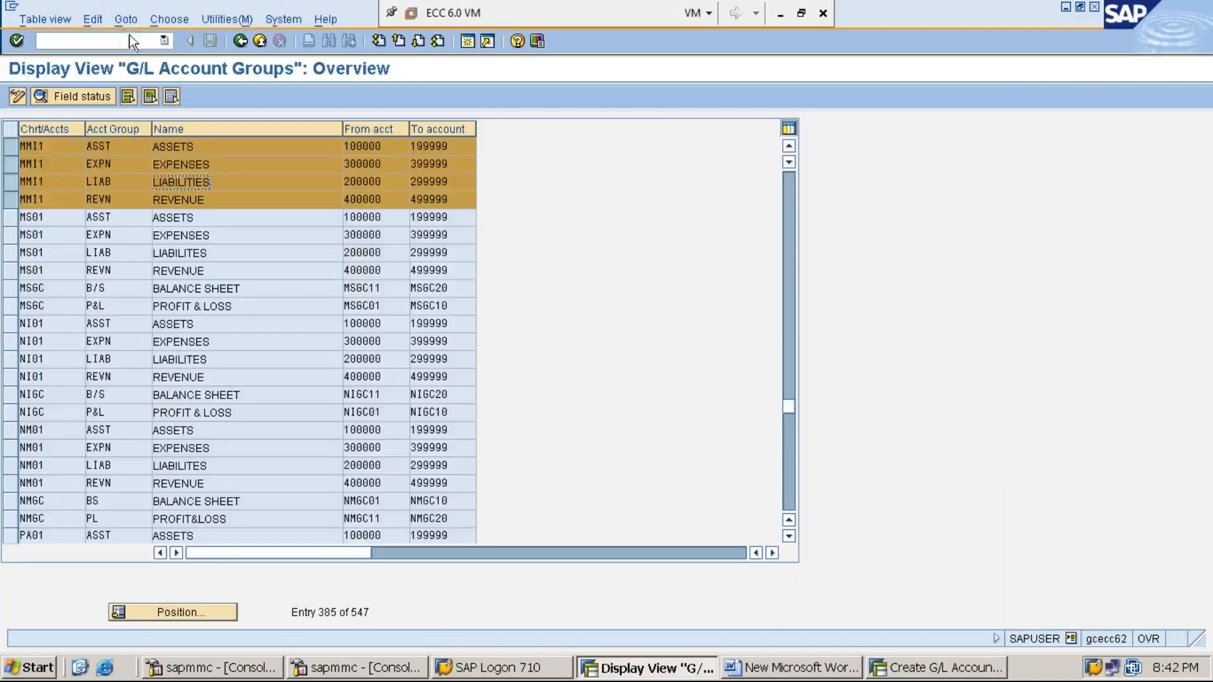
- Run /nOBD4 to list all 278 company codes in the Company Code overview
click(122, 37)
text(/nOBD4)
key(Return)
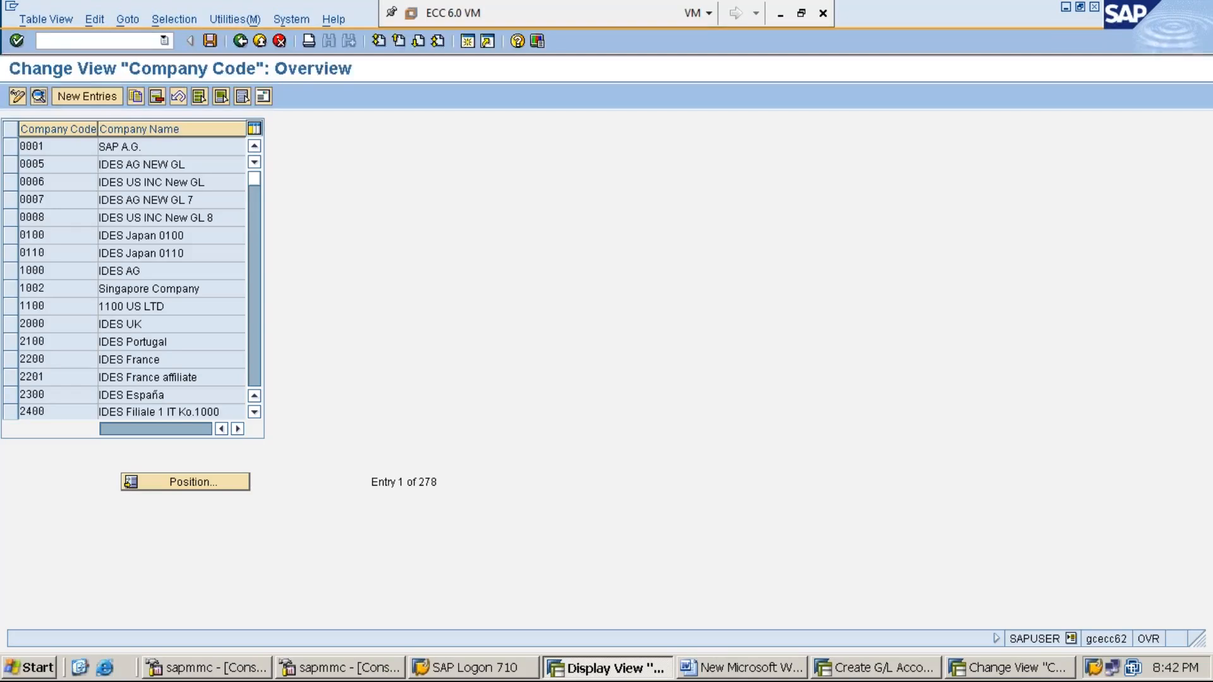
- Position the company code list on MMI1 and open its details
click(186, 482)
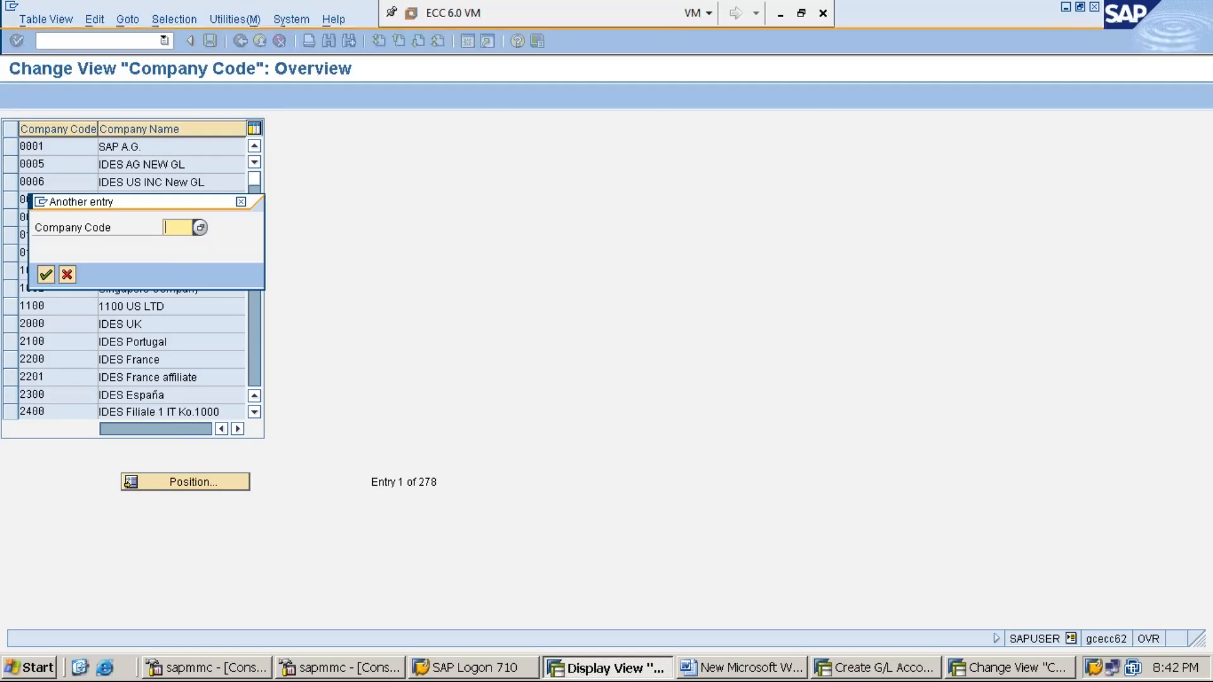
text(MMI1)
key(Return)
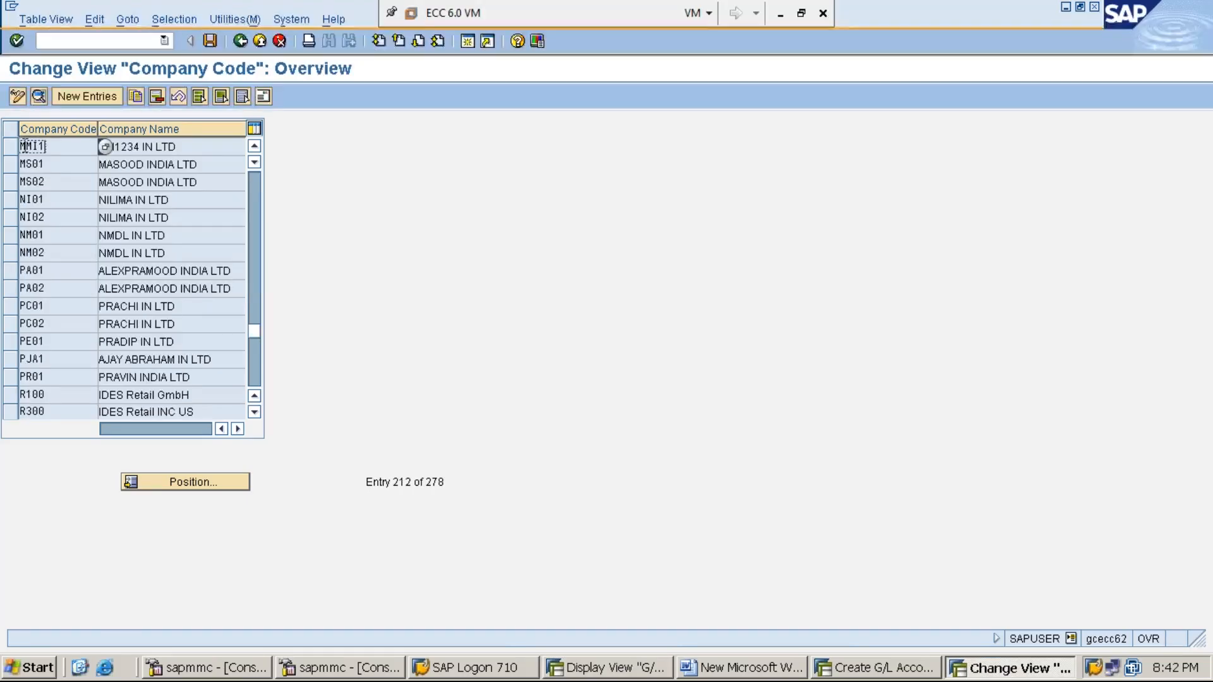
click(11, 150)
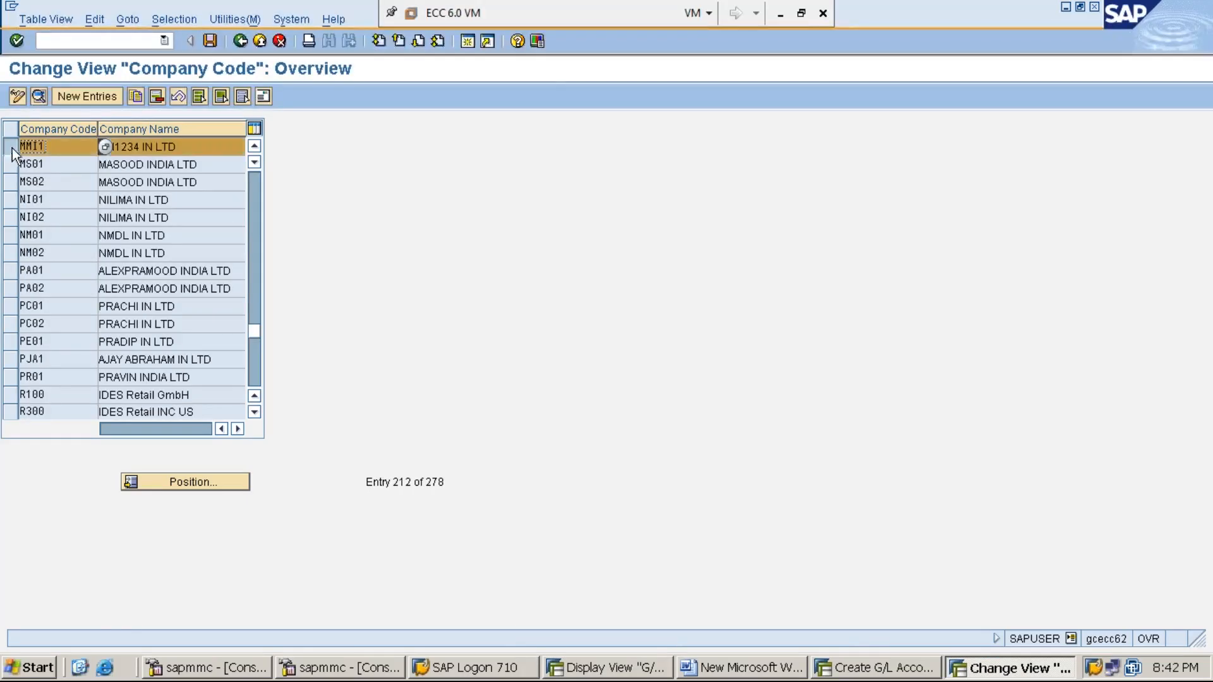
click(37, 96)
- Confirm MMI1's currency is INR and return to the Create G/L Account screen
drag(144, 239, 107, 242)
click(107, 242)
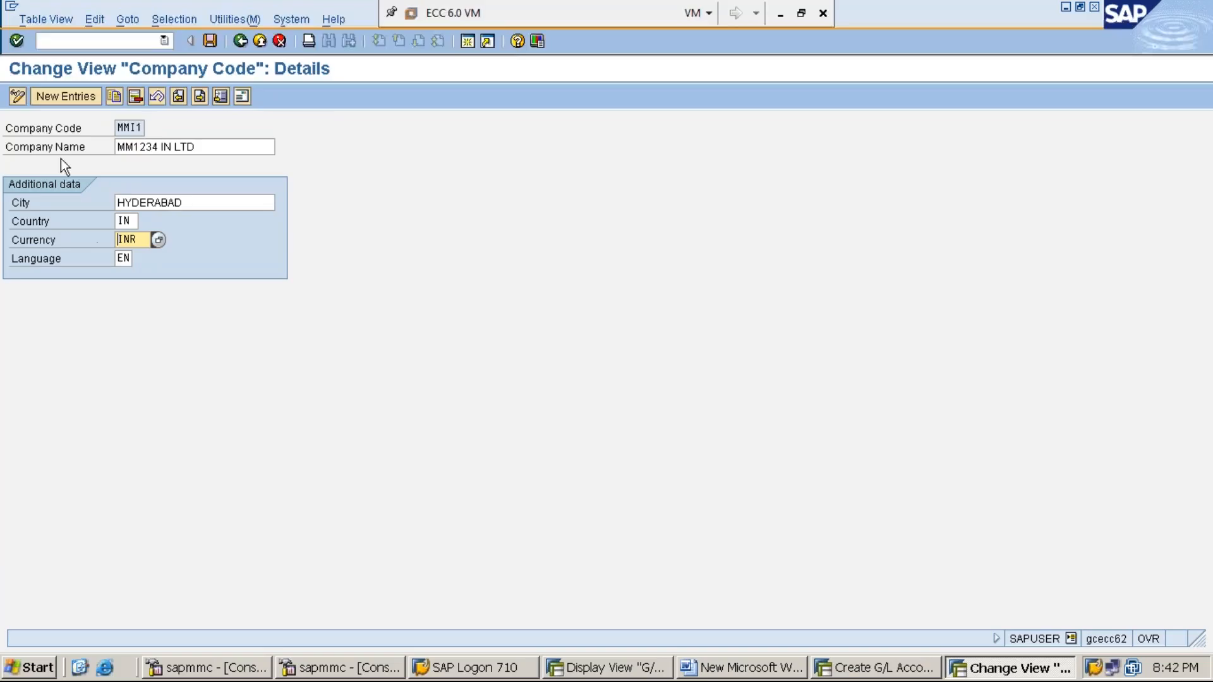
click(138, 125)
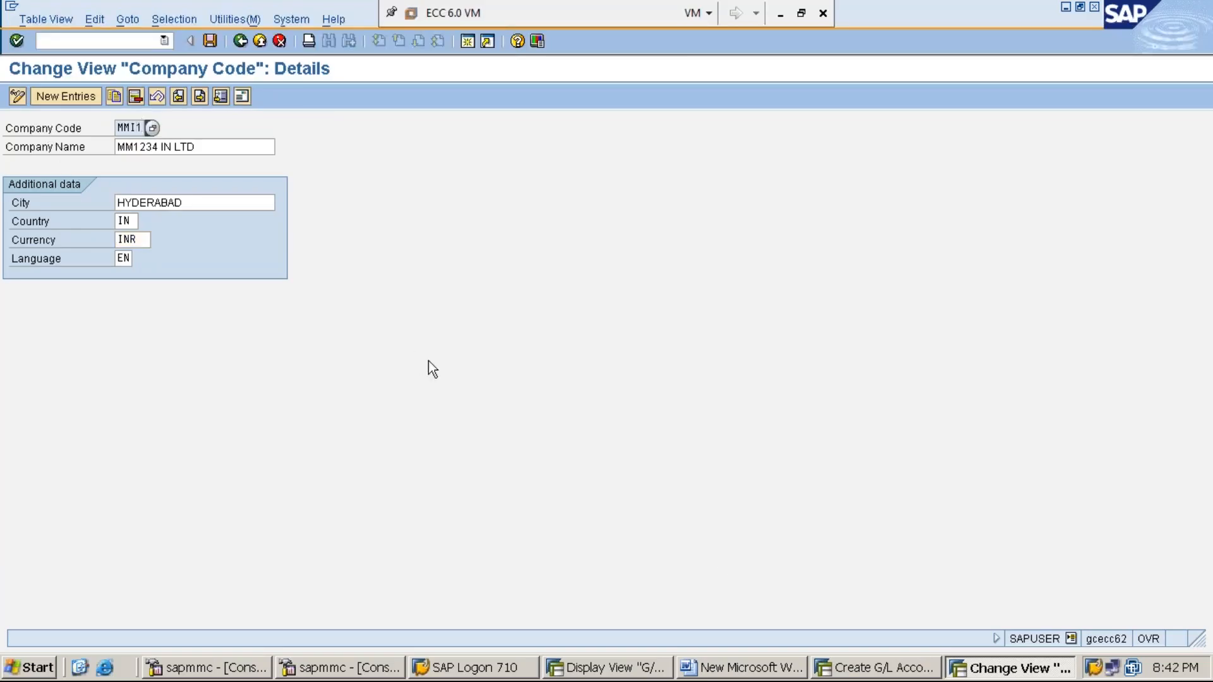
click(884, 668)
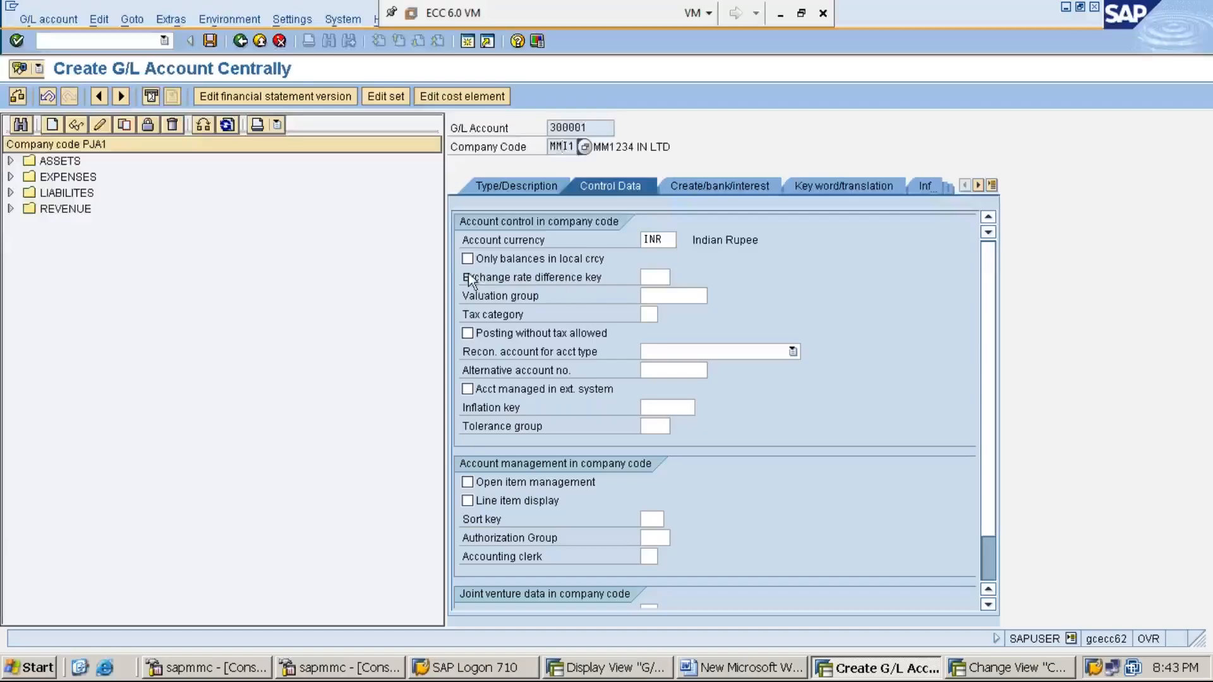
- Tick Line item display for account 300001 and bring up the sort key value list
click(468, 500)
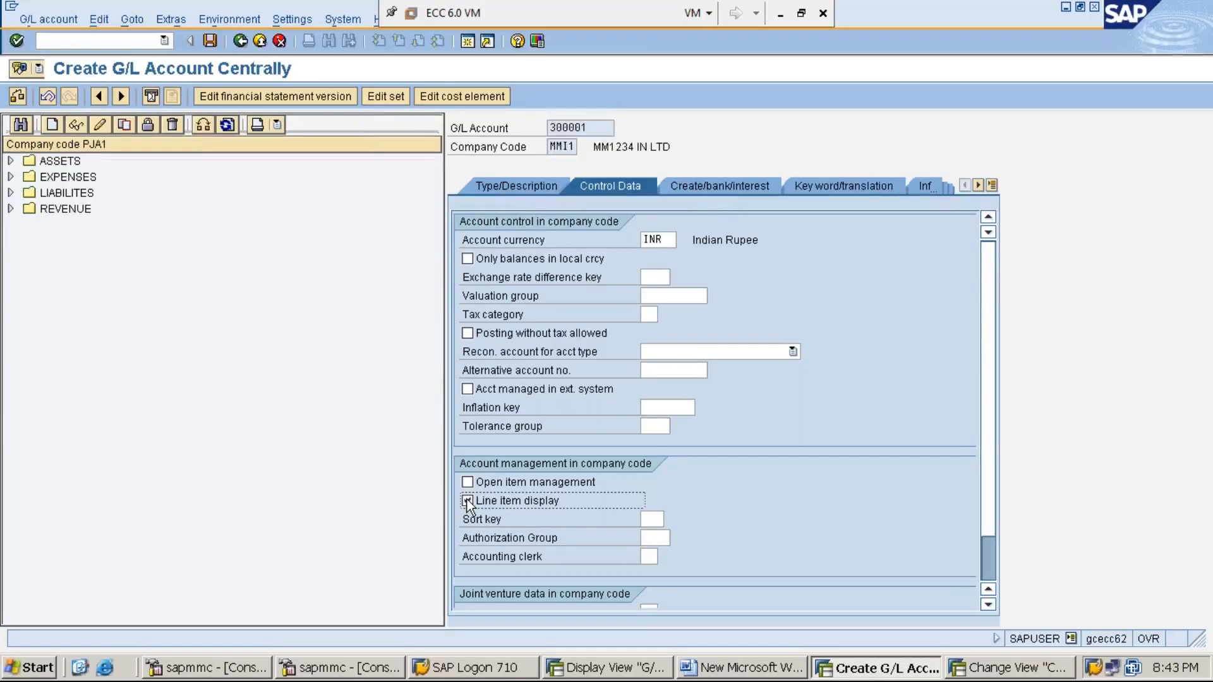
click(651, 516)
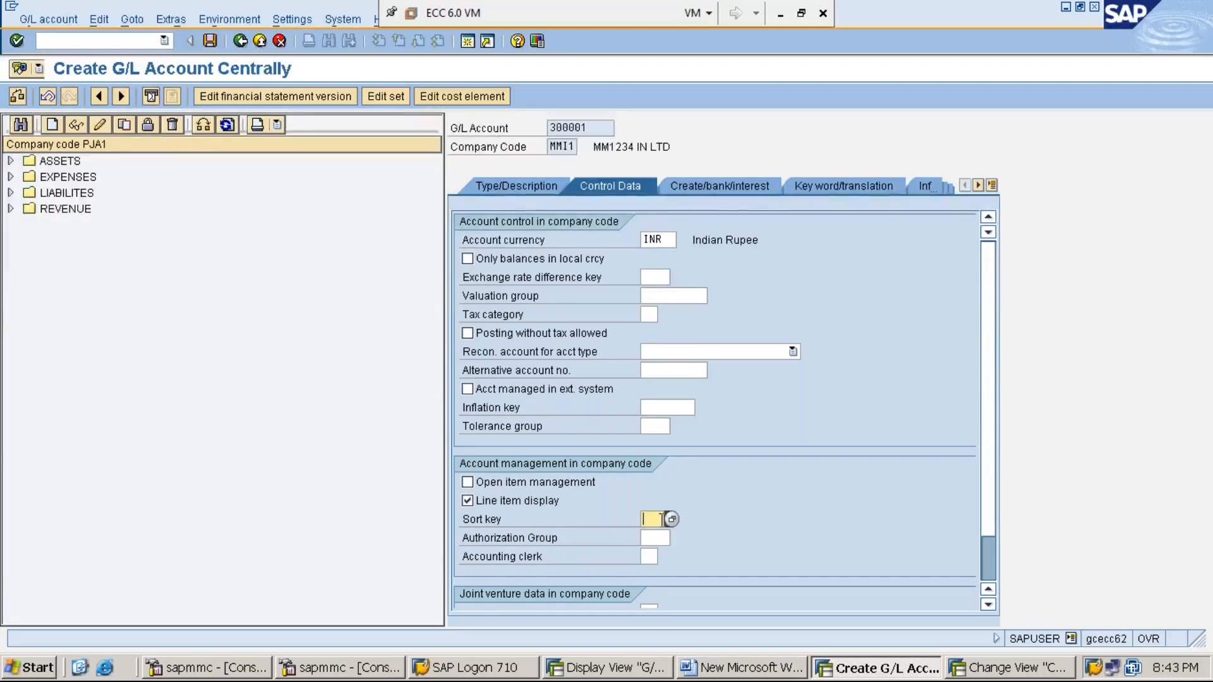
click(672, 519)
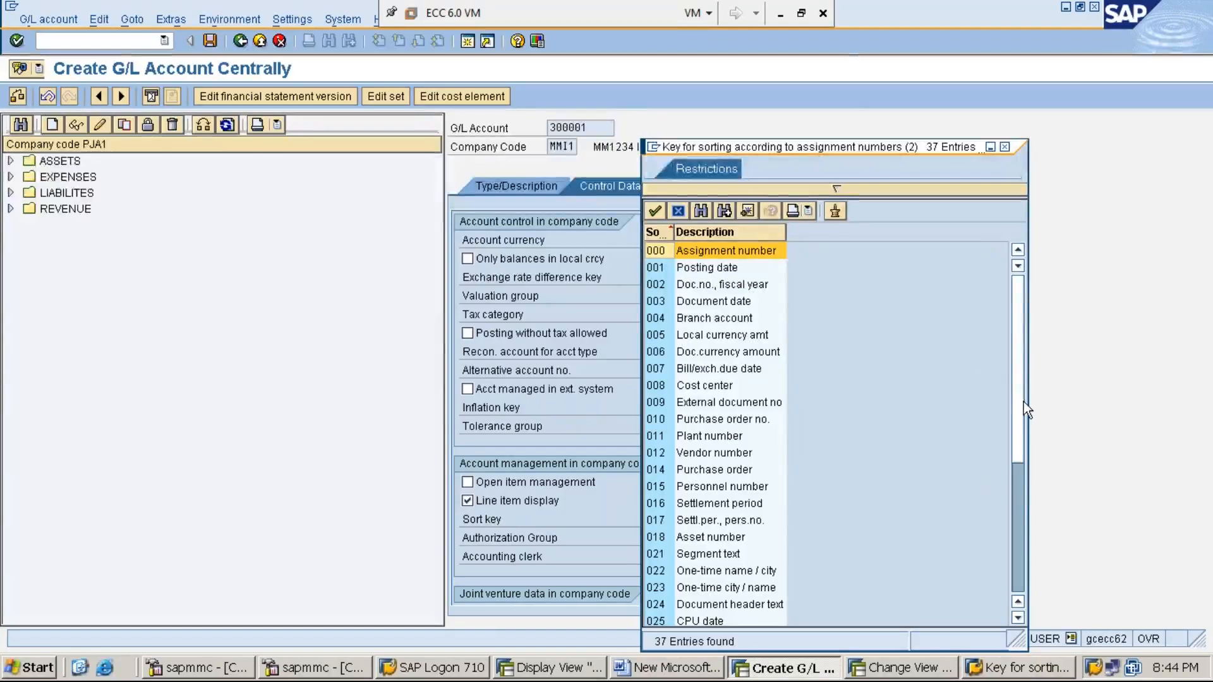
- Scroll the 37 sort keys and pick 001 Posting date
drag(1024, 402, 1051, 567)
drag(1014, 454, 999, 302)
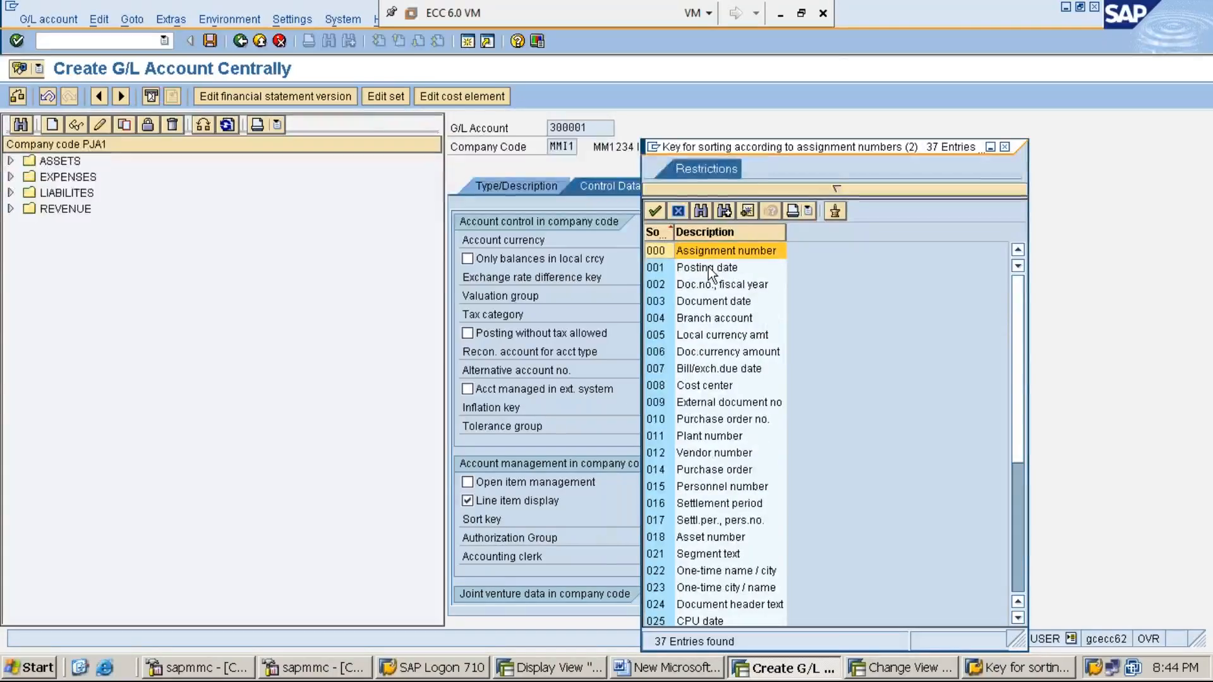
double_click(707, 270)
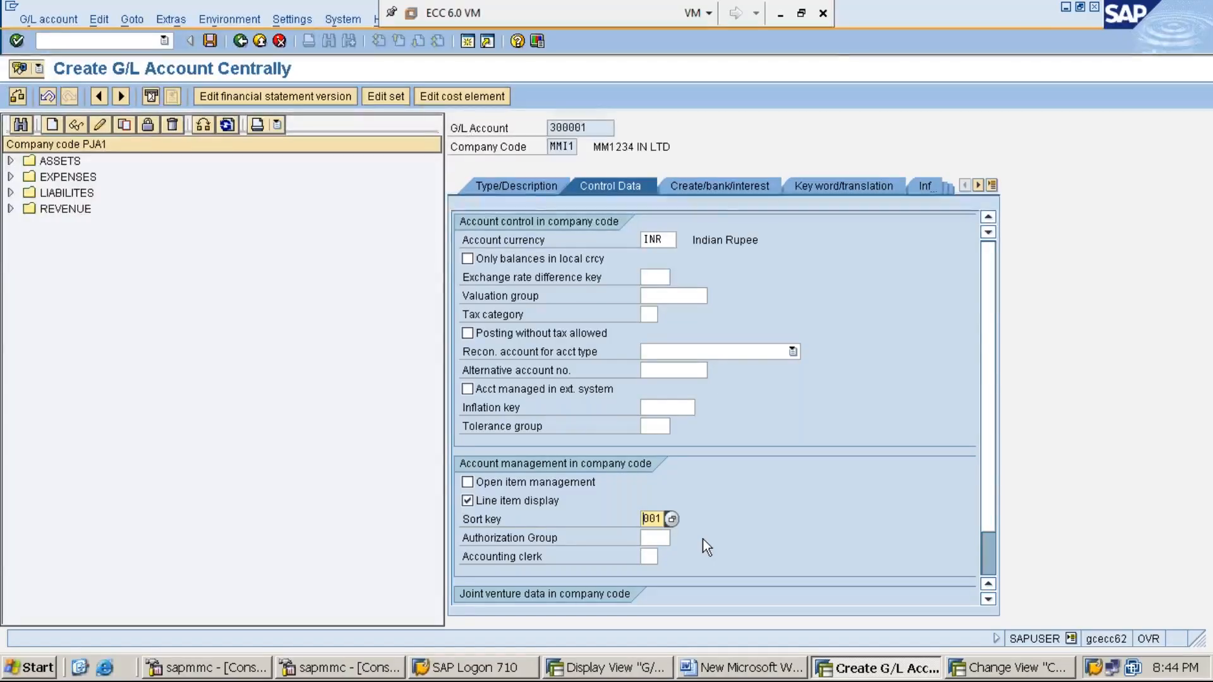
- Review the Create/bank/interest settings, then run /OOBD4 from the G/L Account Groups window
click(718, 188)
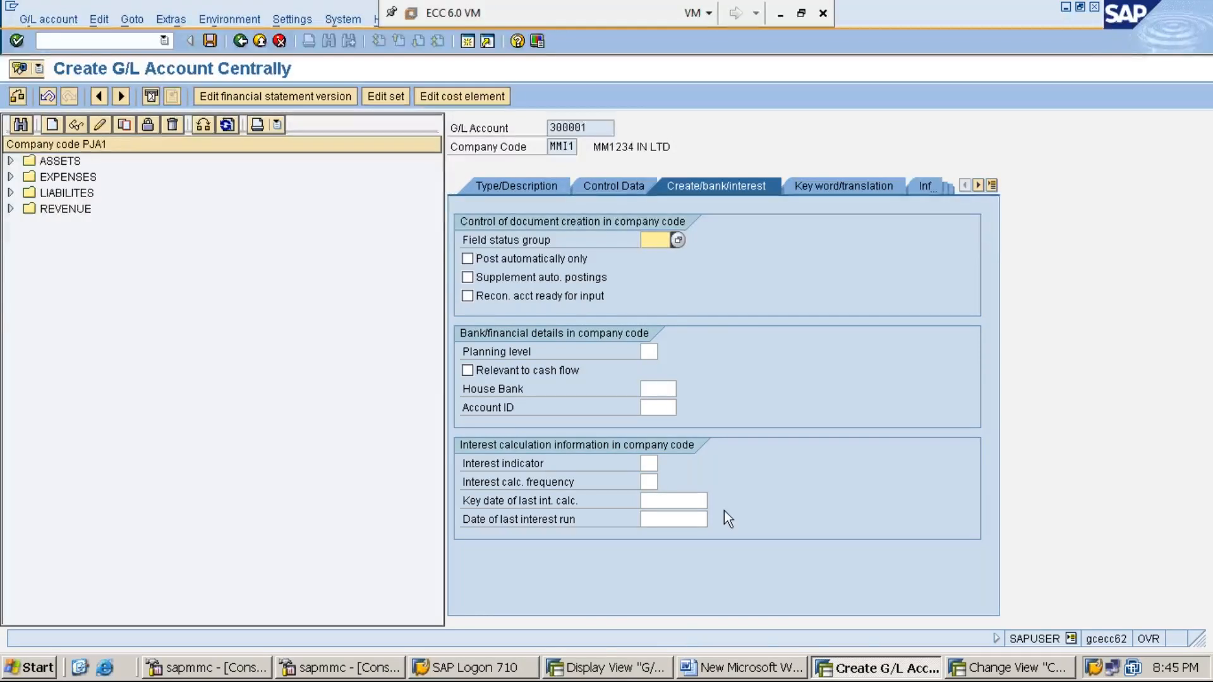
click(622, 671)
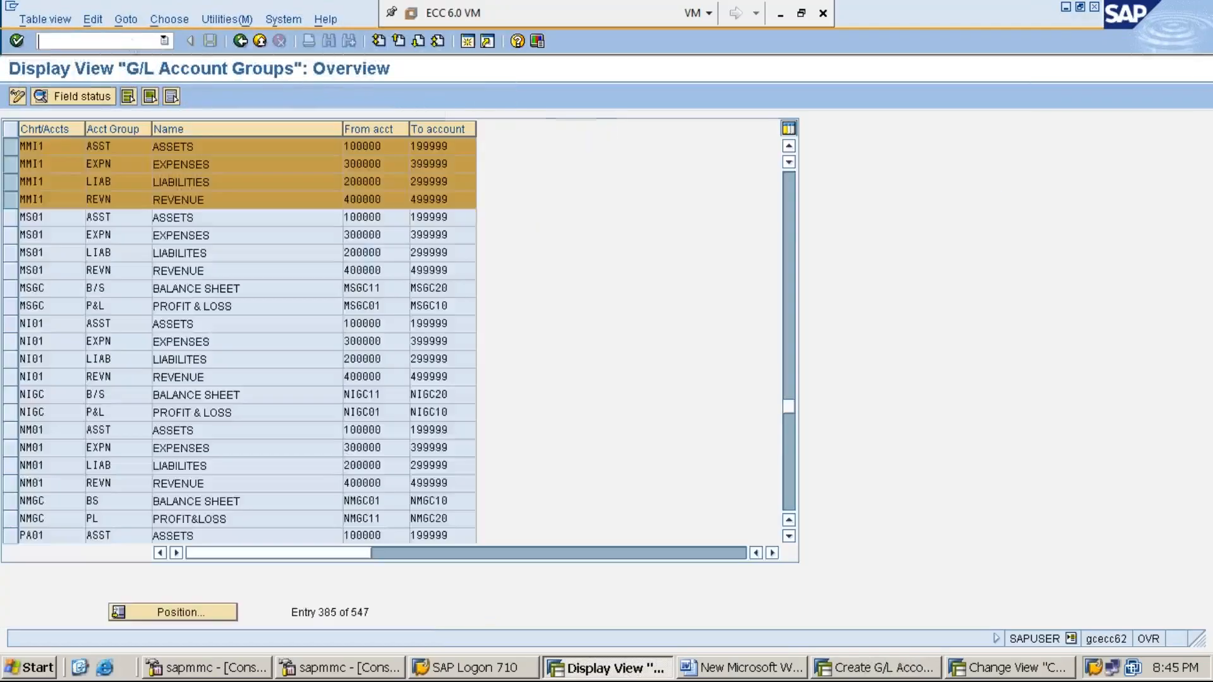
text(/OO)
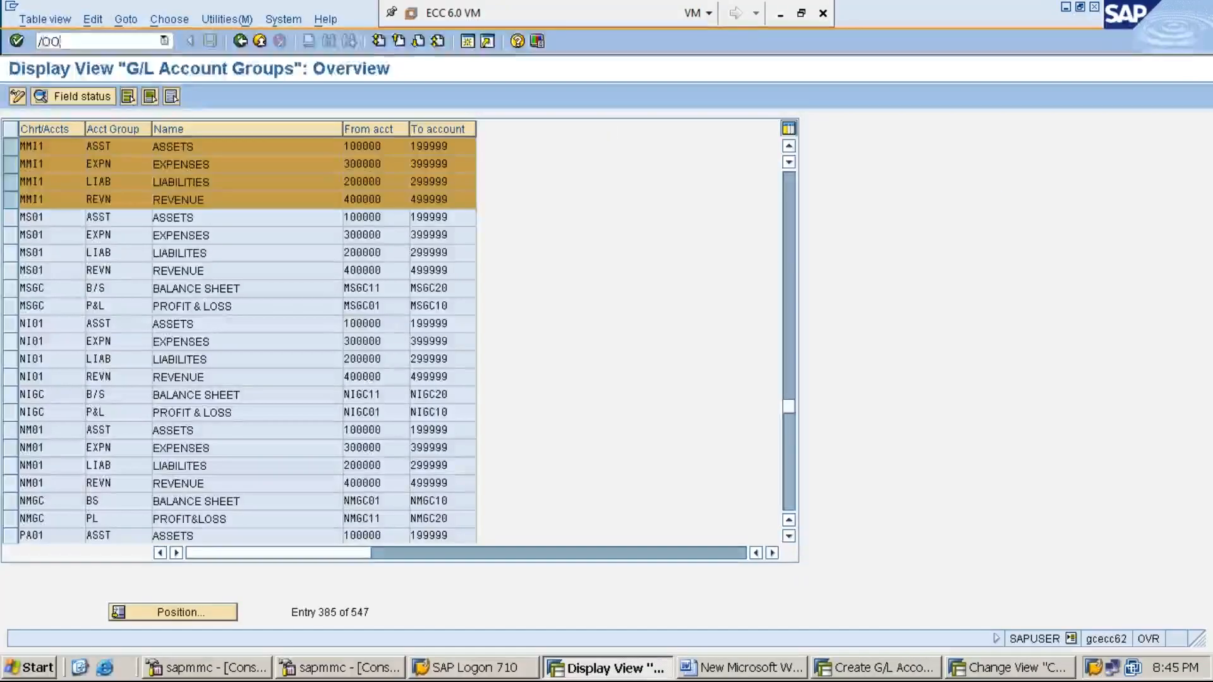
text(BD4)
key(Return)
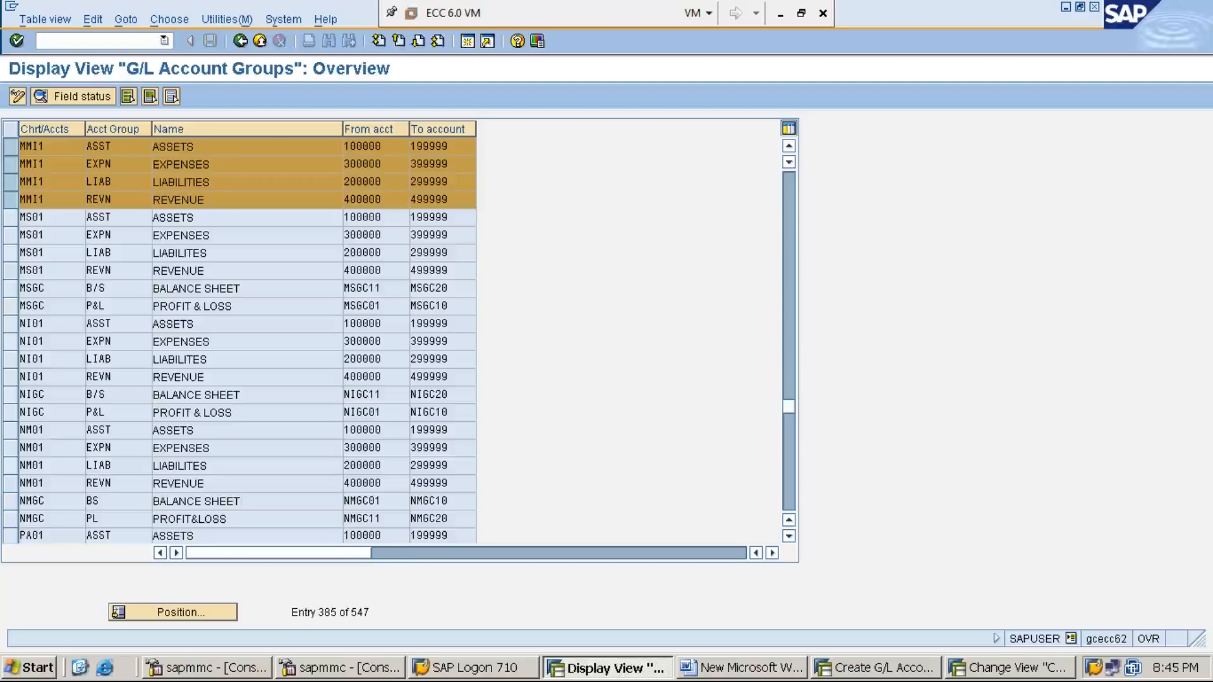
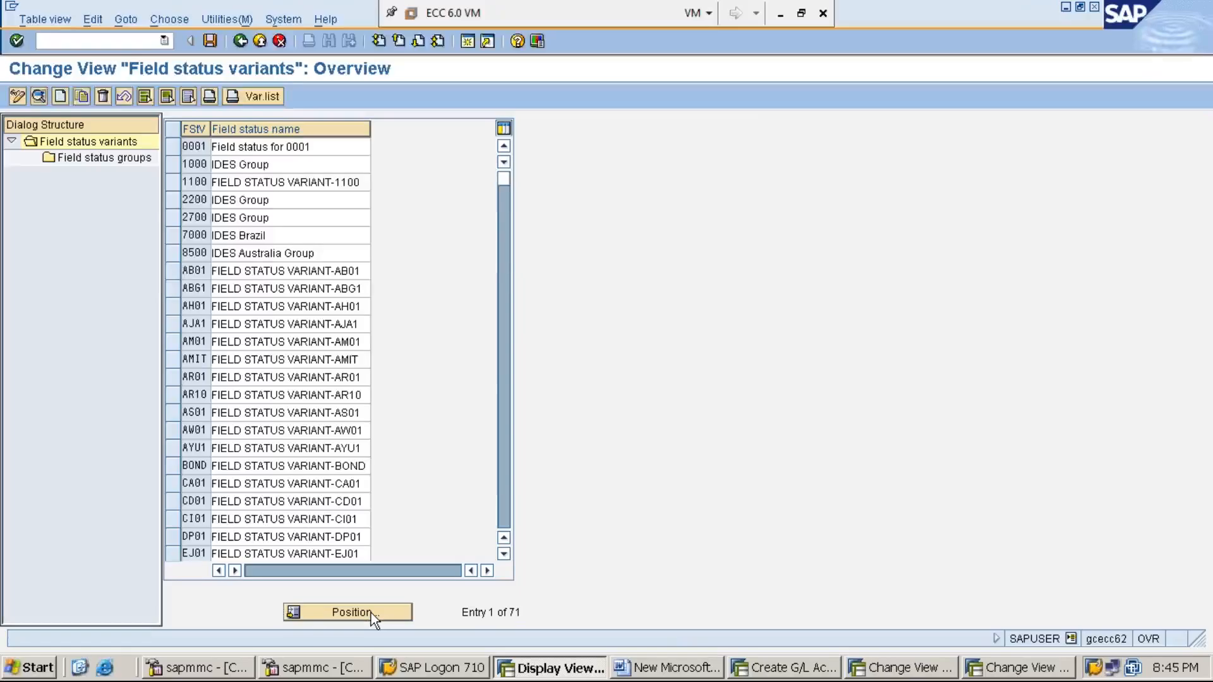
- Jump to variant MMI1 in OBC4 and open field status group G001's General data settings
click(370, 613)
text(MMI1)
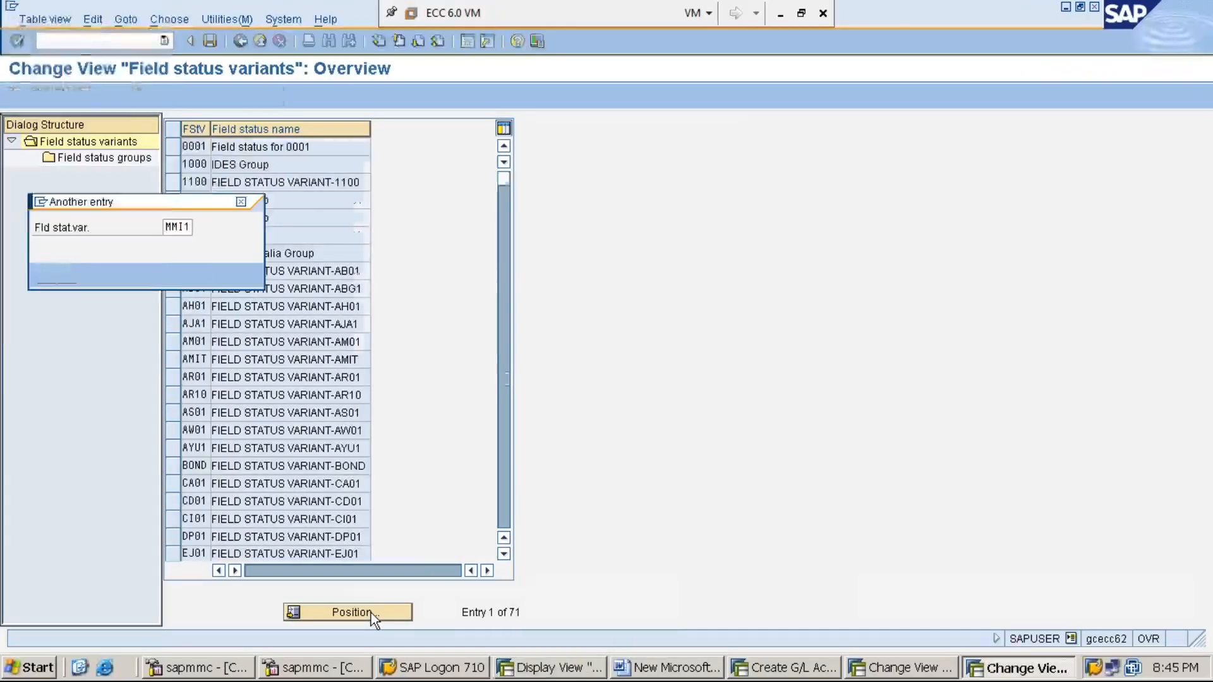
key(Return)
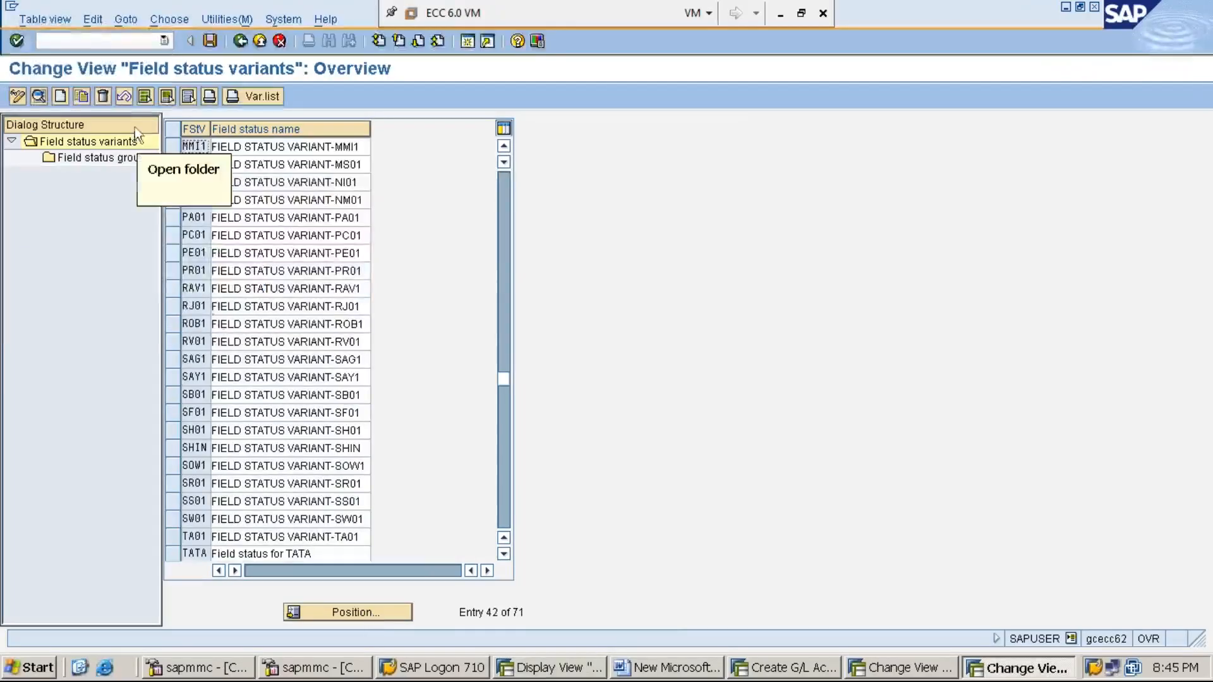
click(175, 145)
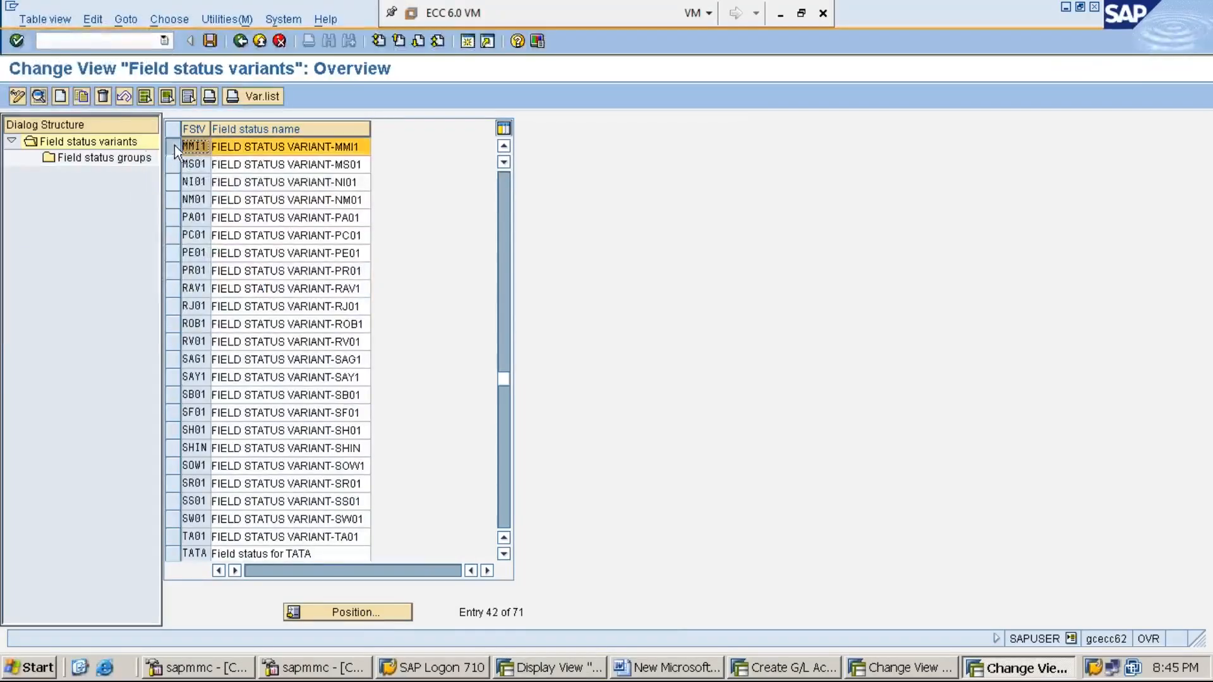
double_click(103, 158)
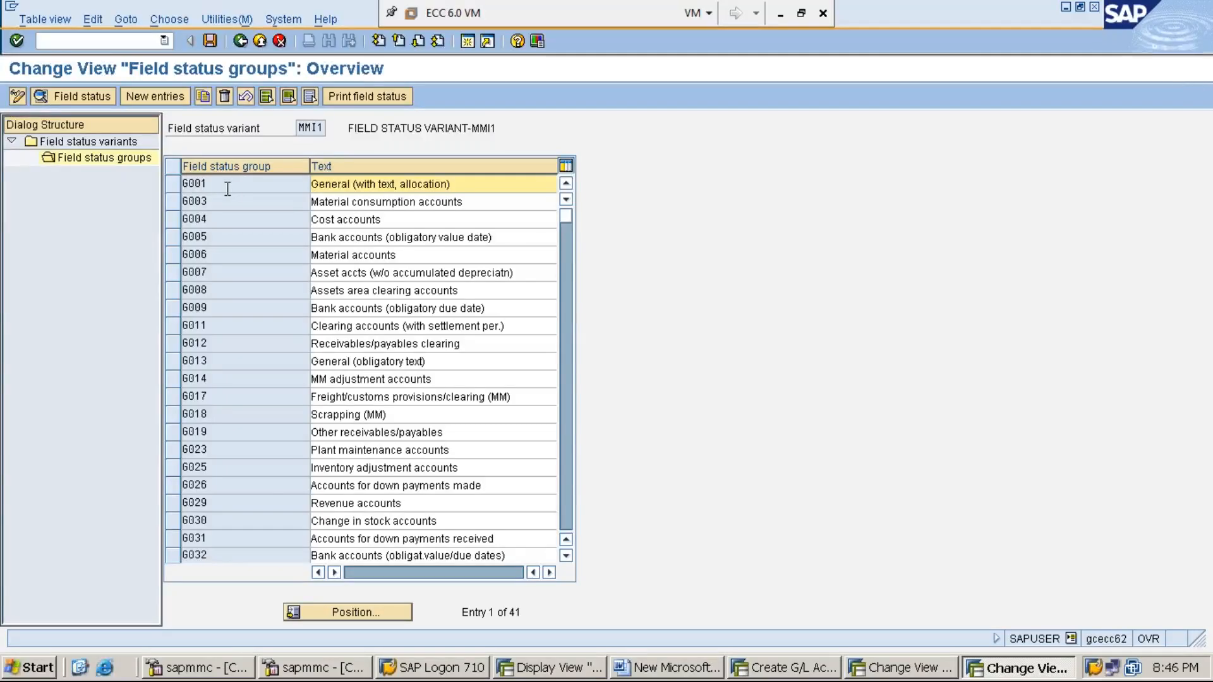
double_click(218, 185)
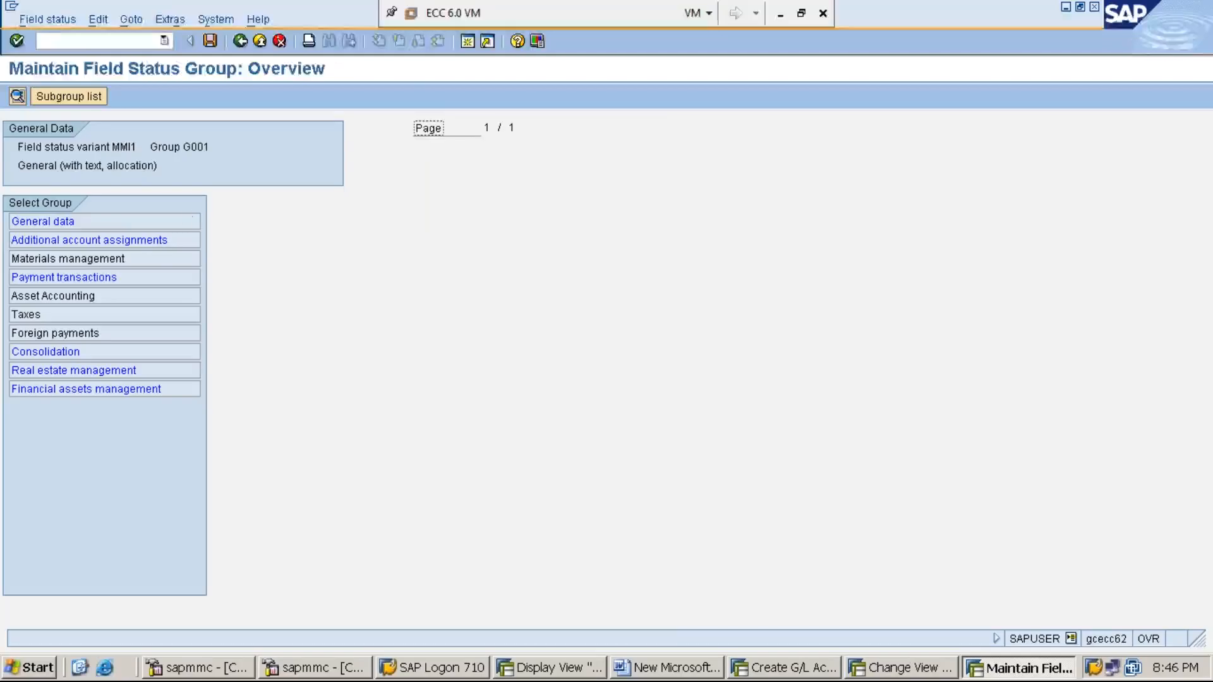
double_click(84, 222)
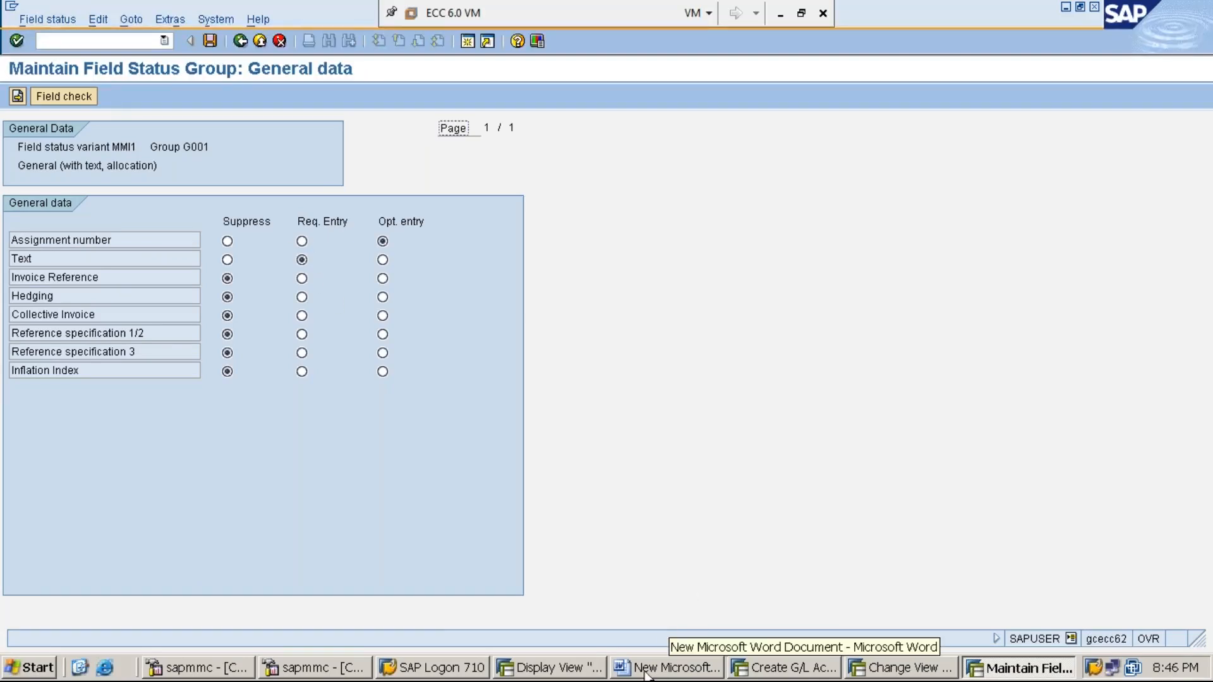
- Enter field status group G001 on G/L account 300001 and save it
click(778, 670)
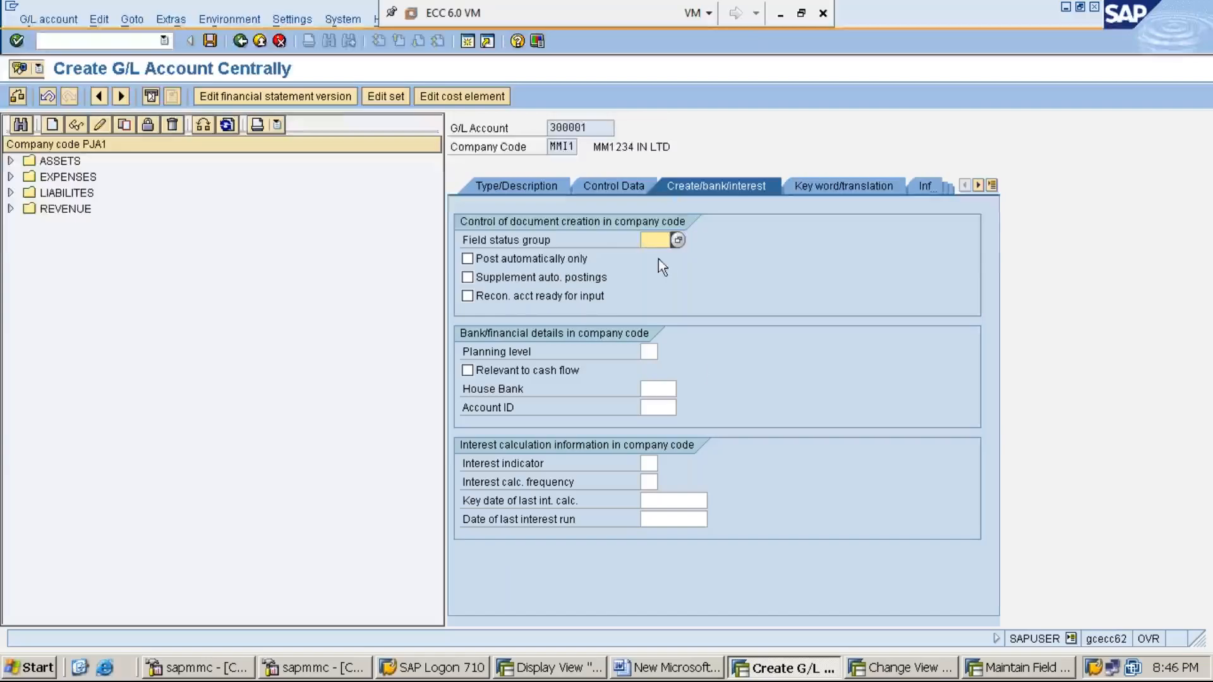
text(G001)
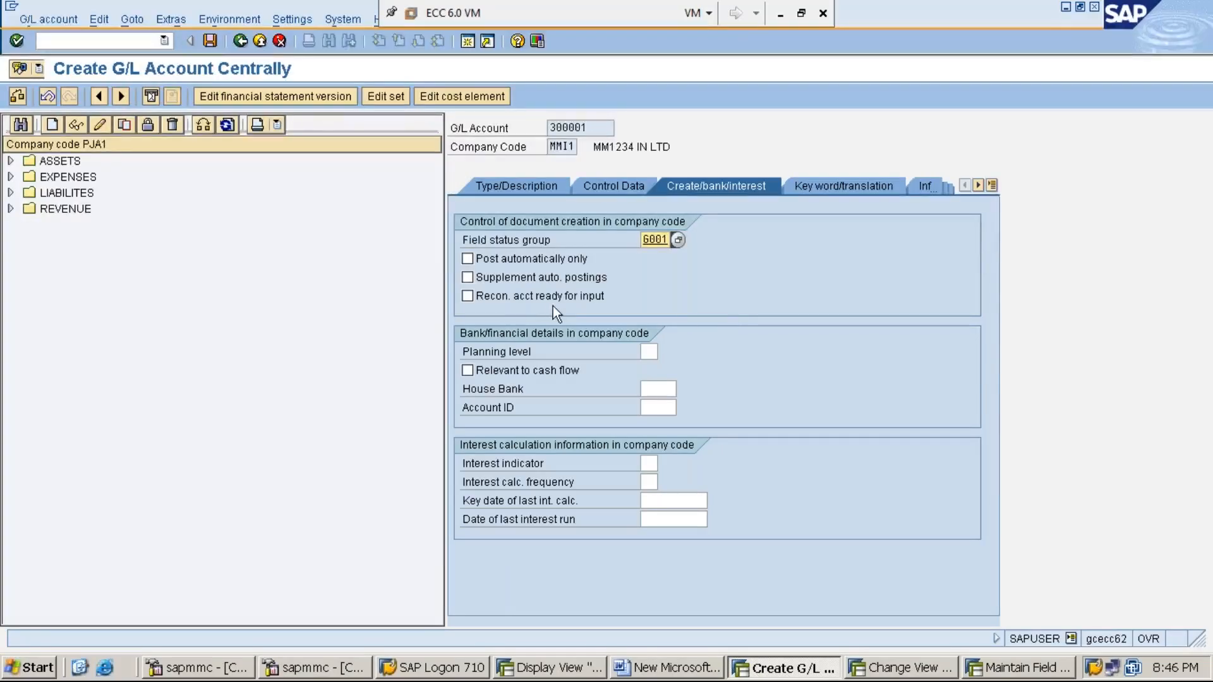
click(210, 42)
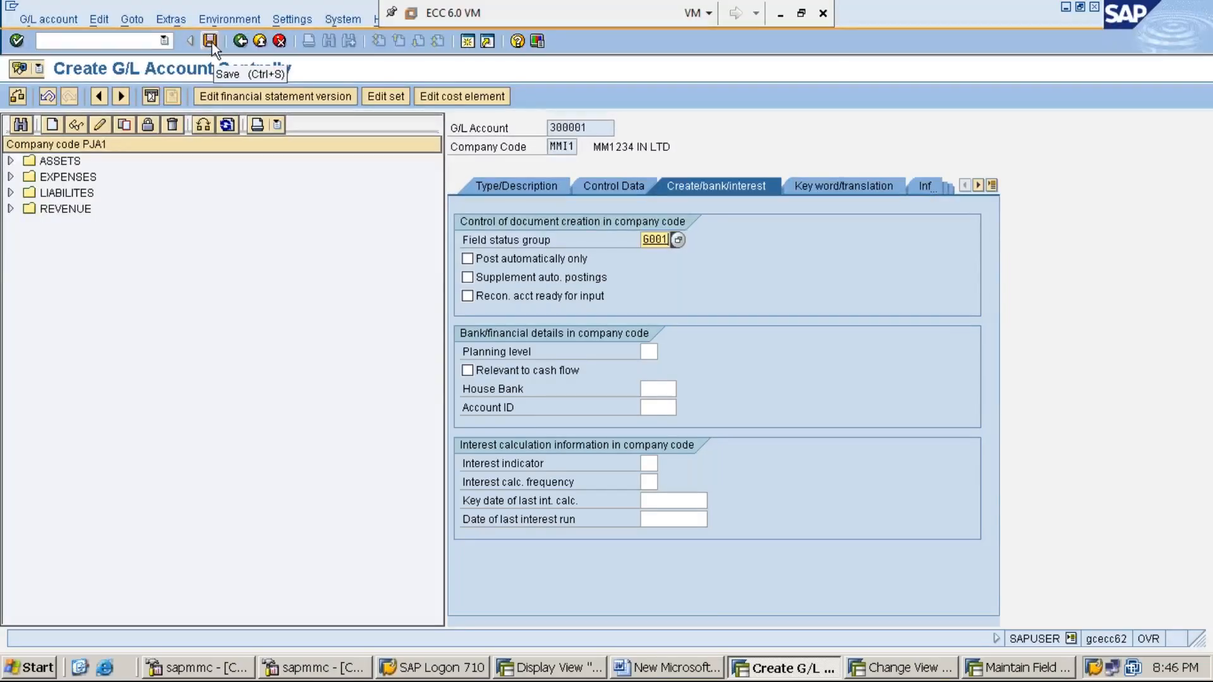
click(211, 42)
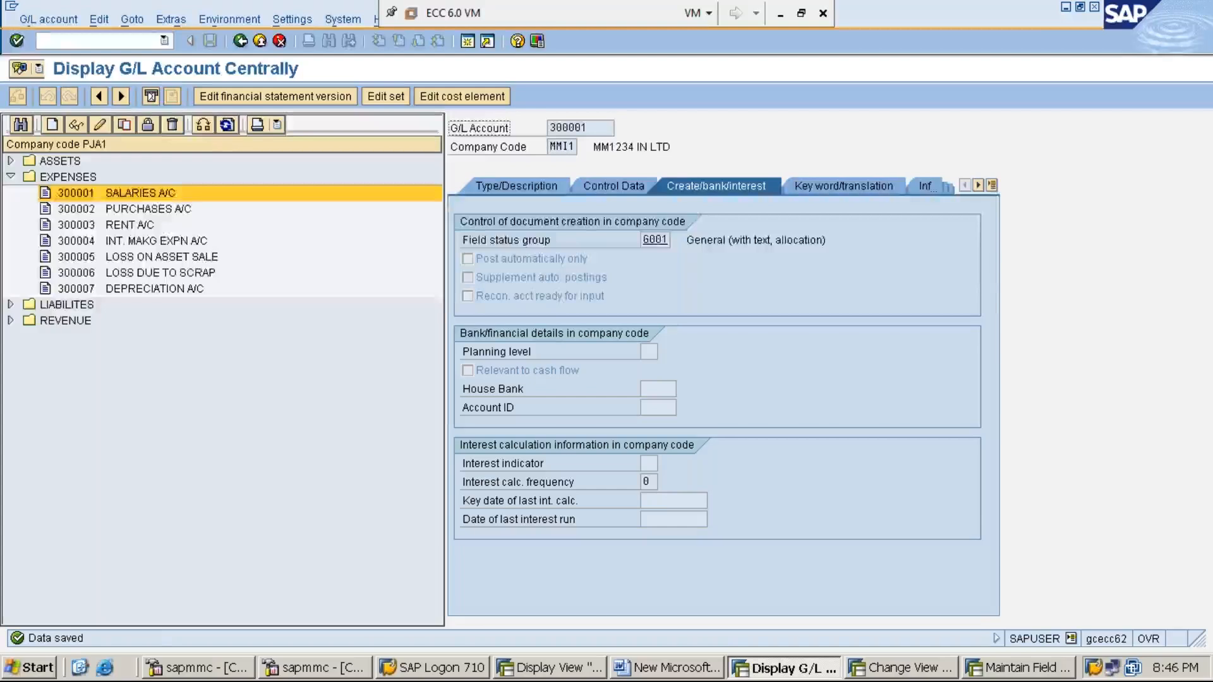
- Switch the account tree to company code MMI1 and select 300001 RENT A/C under EXPENSES
click(227, 418)
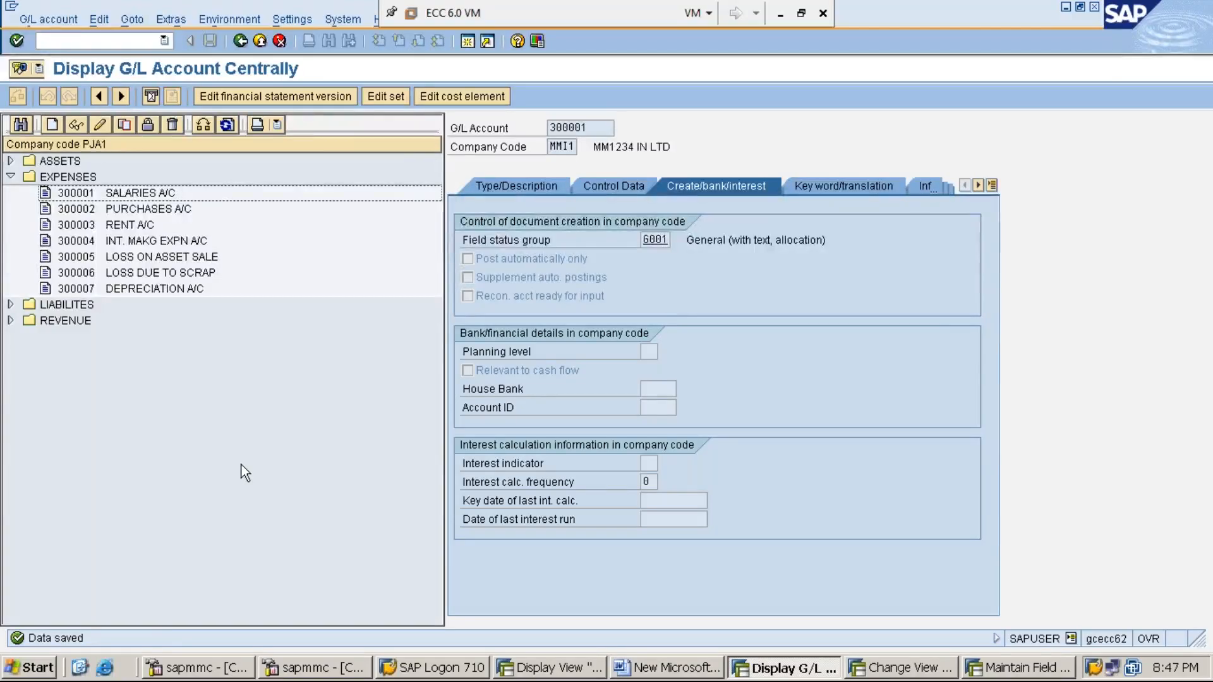
click(203, 127)
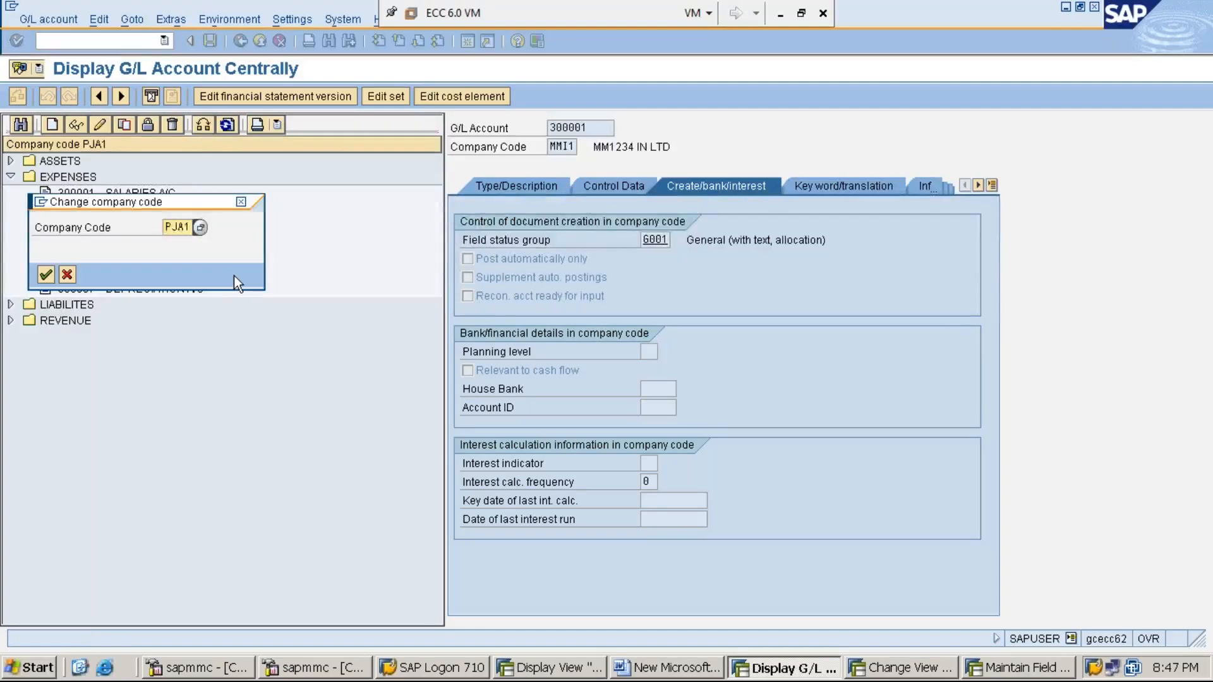
key(Delete)
key(Delete)
key(Delete)
key(Delete)
text(MMI1)
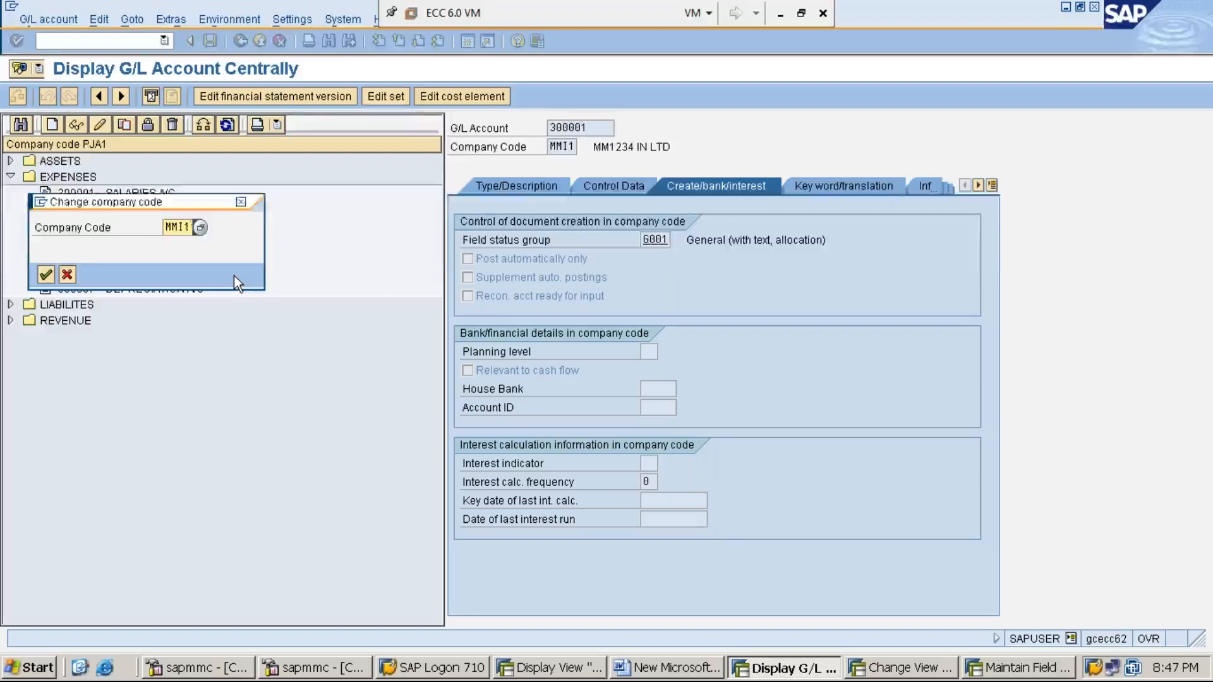
key(Return)
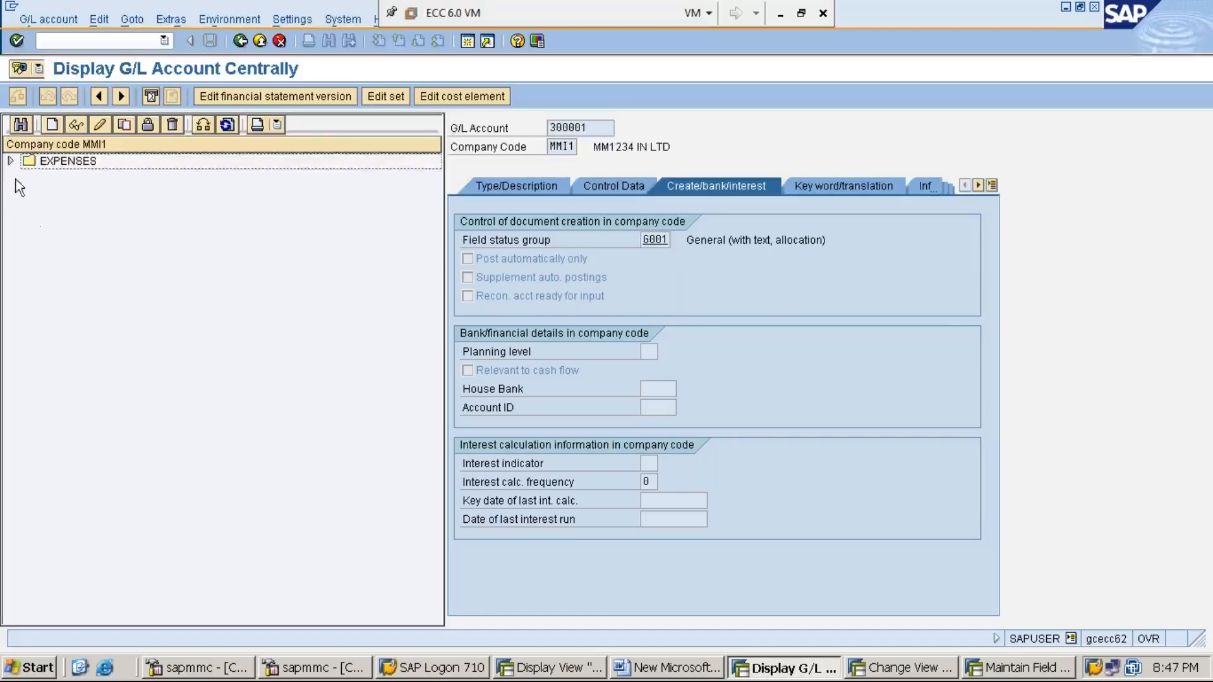
click(11, 162)
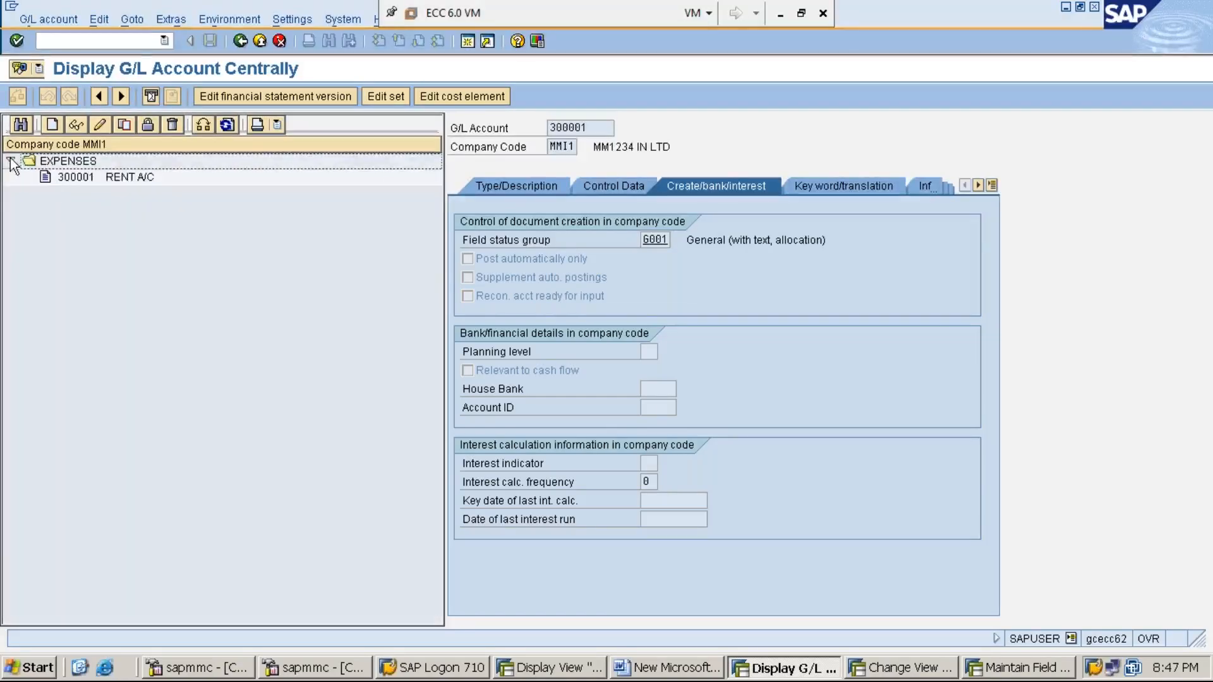
click(120, 177)
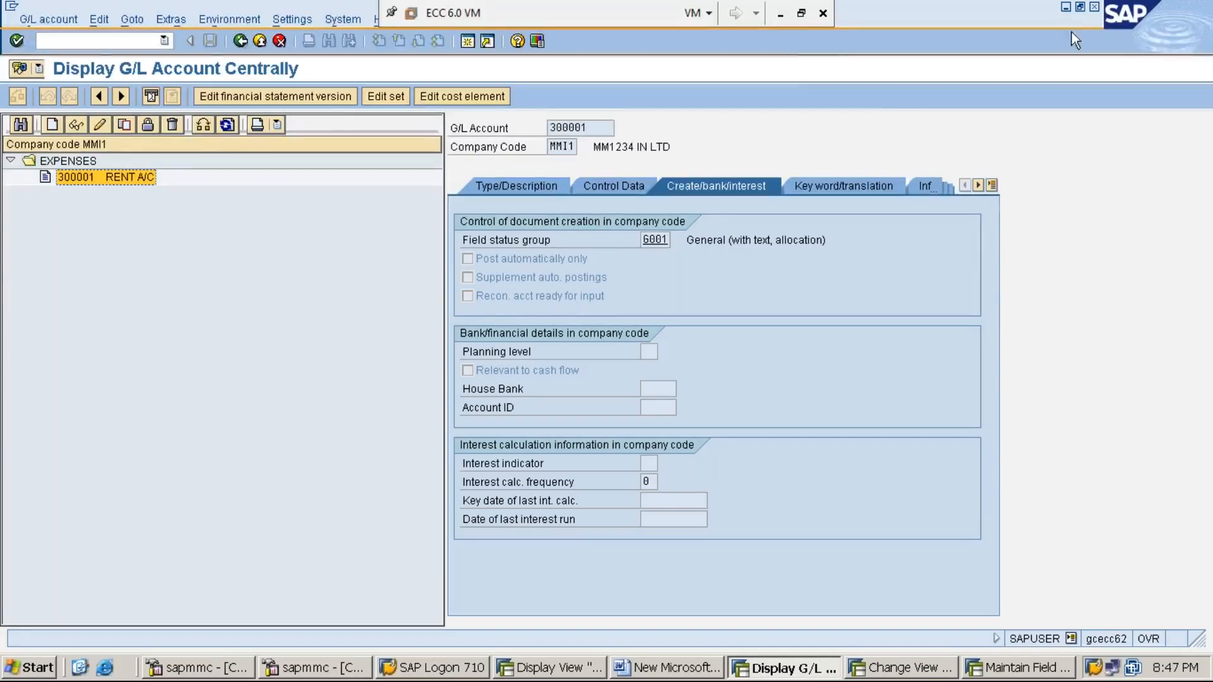
- Minimize the account display, close field status maintenance, and bring forward the G/L Account Groups overview
click(1066, 8)
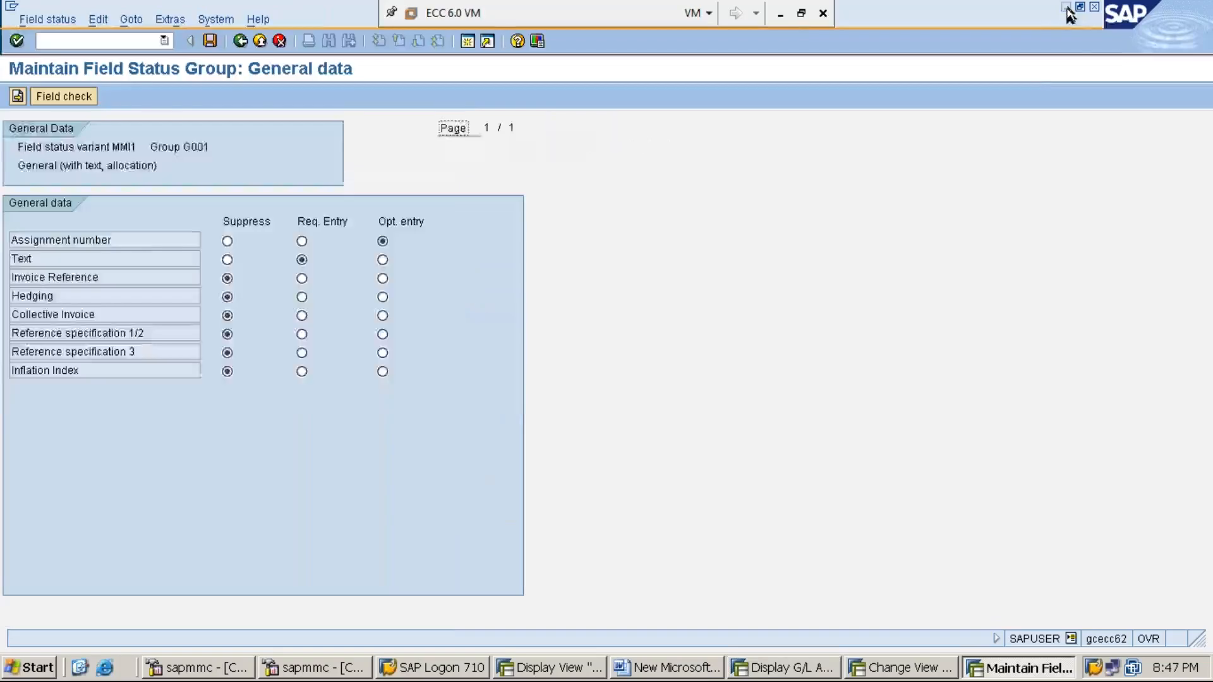
click(1095, 8)
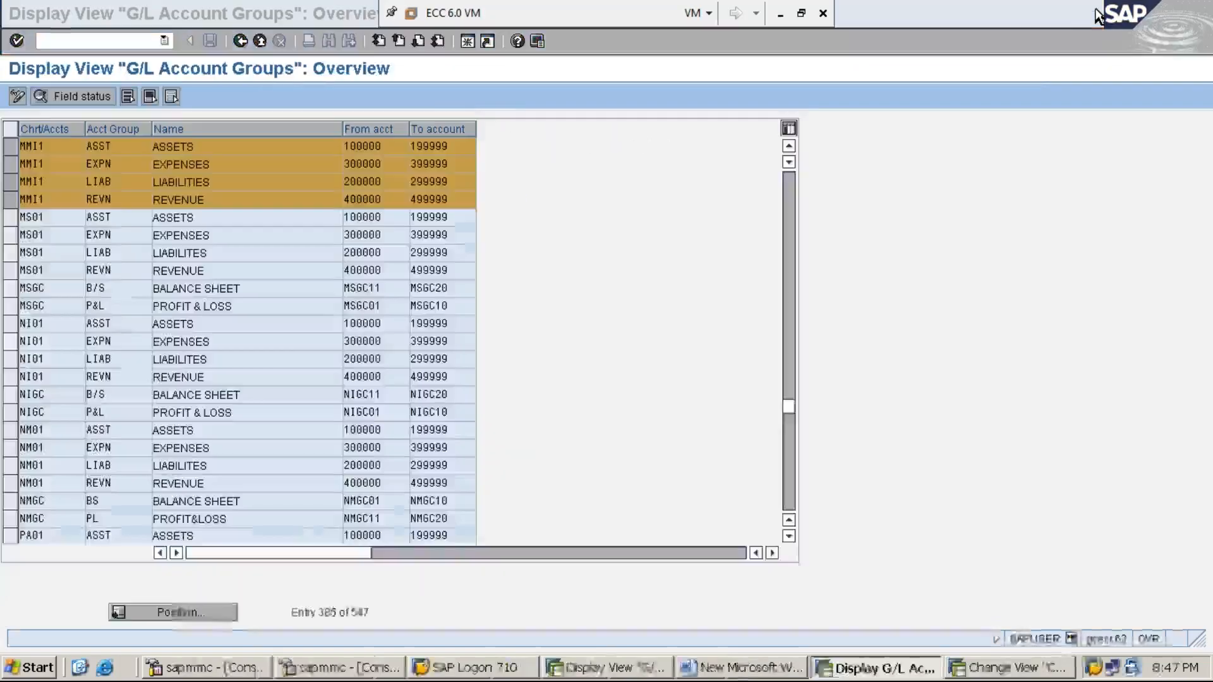
click(910, 223)
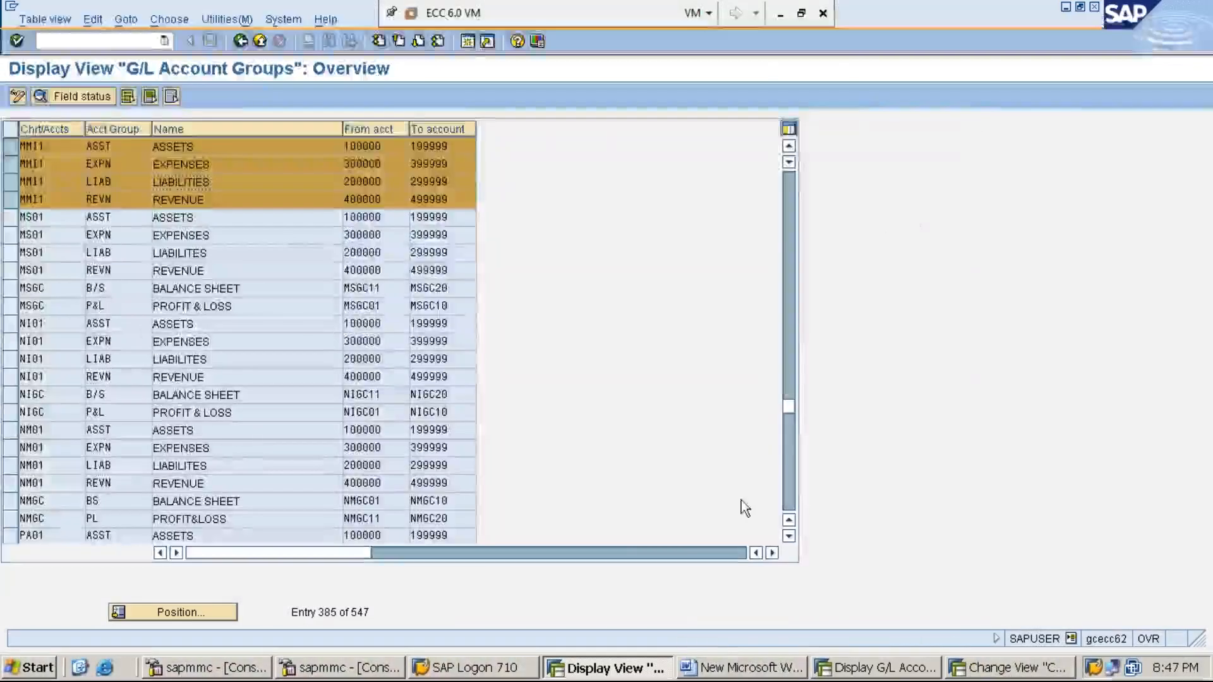
- Add the heading 'STEP:6: CREATE CASH GL ACCOUNT-FS00' to the Word notes
click(717, 669)
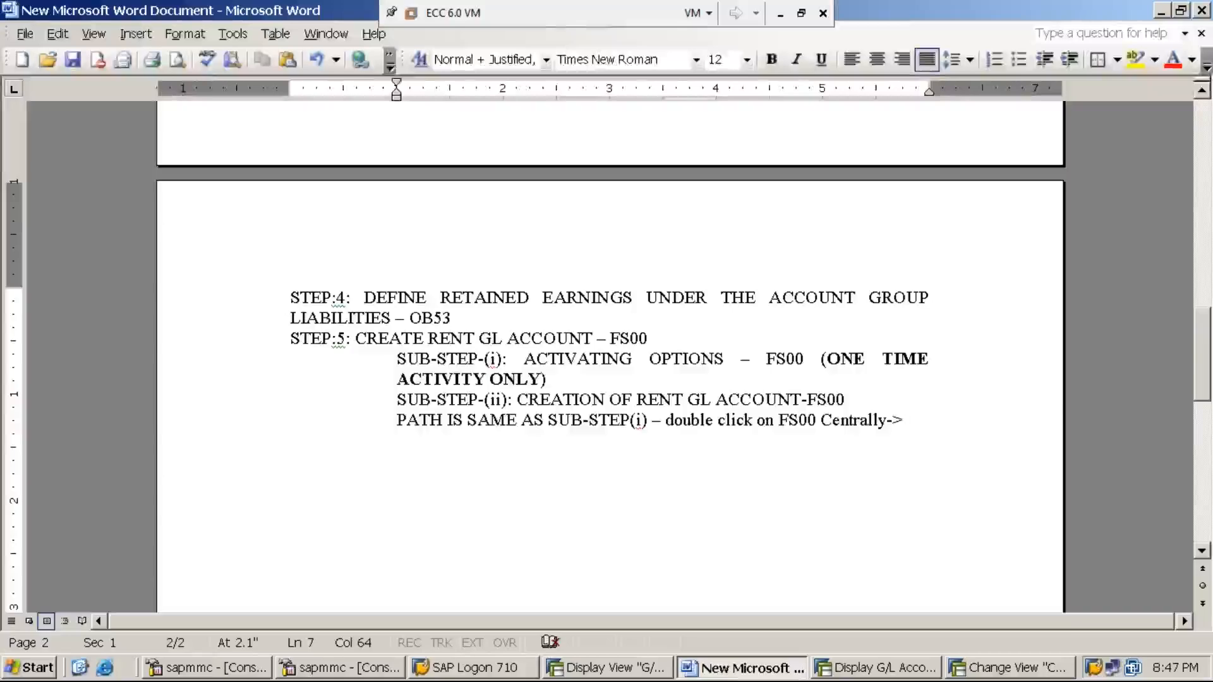
key(Return)
key(BackSpace)
text(STEP:6: CREATE CASH )
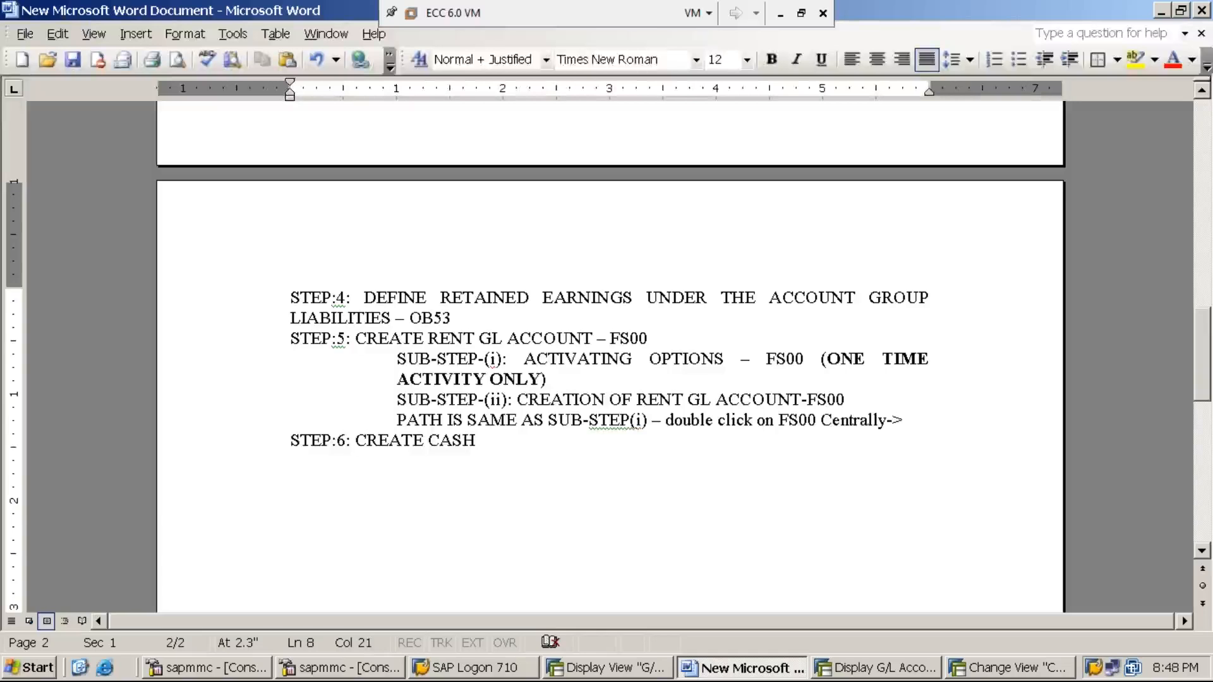
text(GL ACCOUNT-FS00)
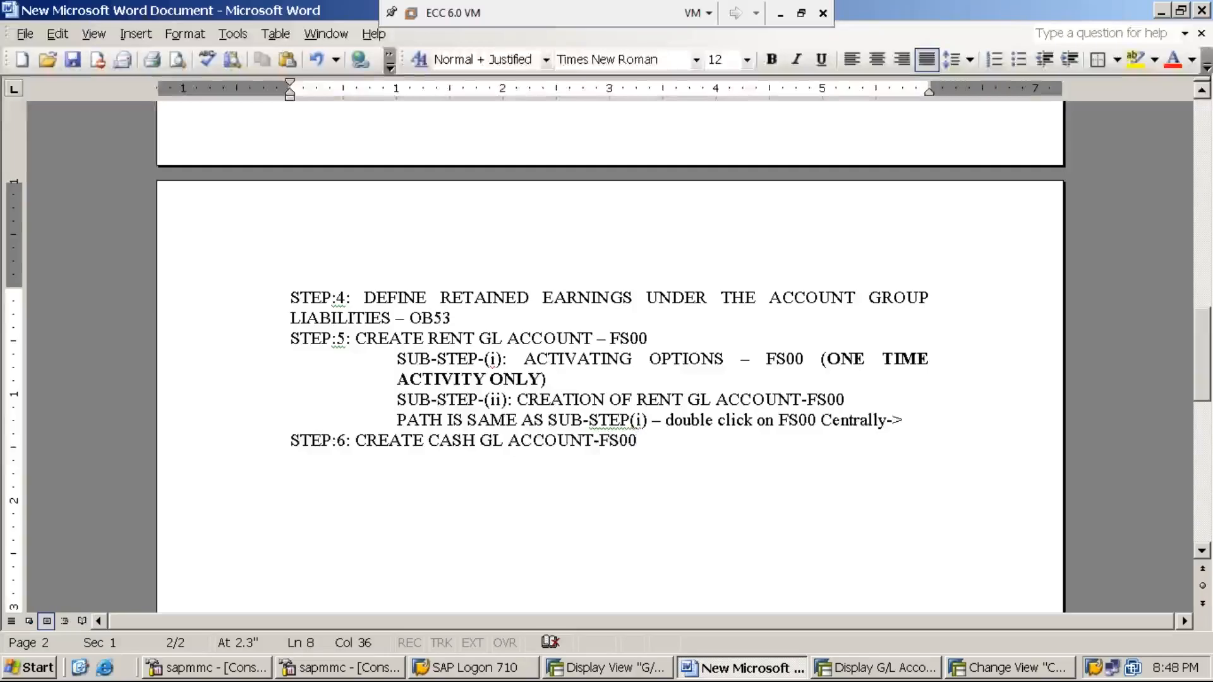
- Below it, write 'PATH IS SAME AS SUB-STEP-(i) OF STEP-5', correcting typos along the way
key(Return)
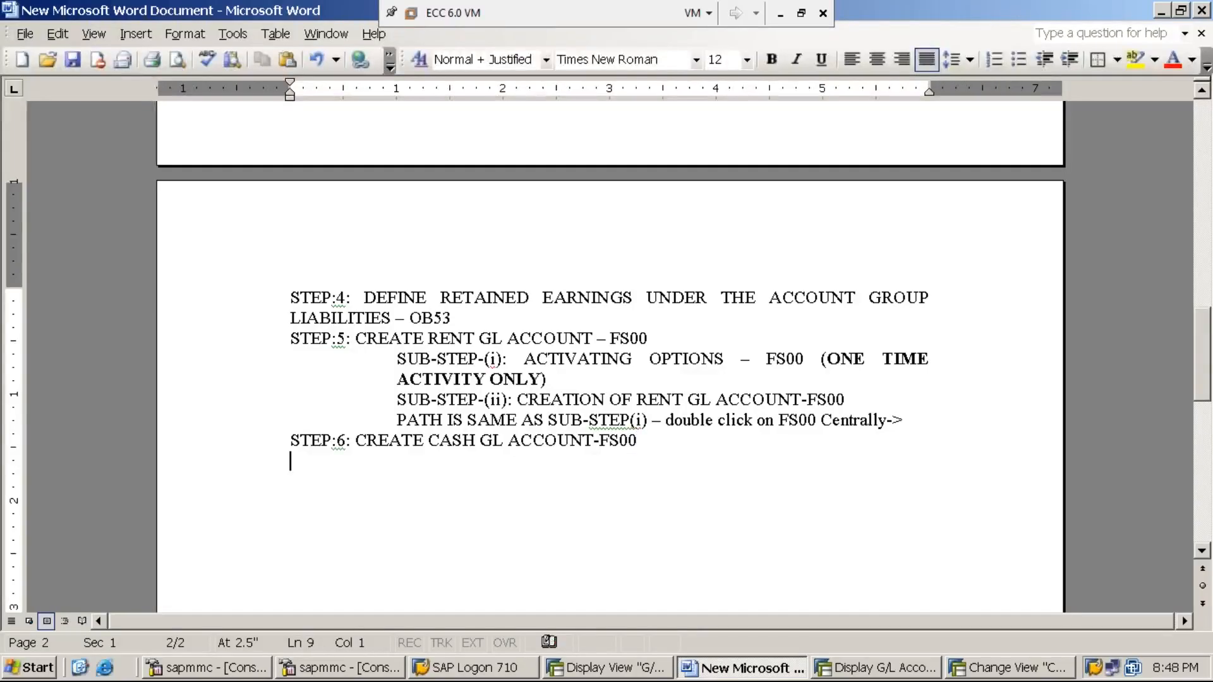
text(PATH I)
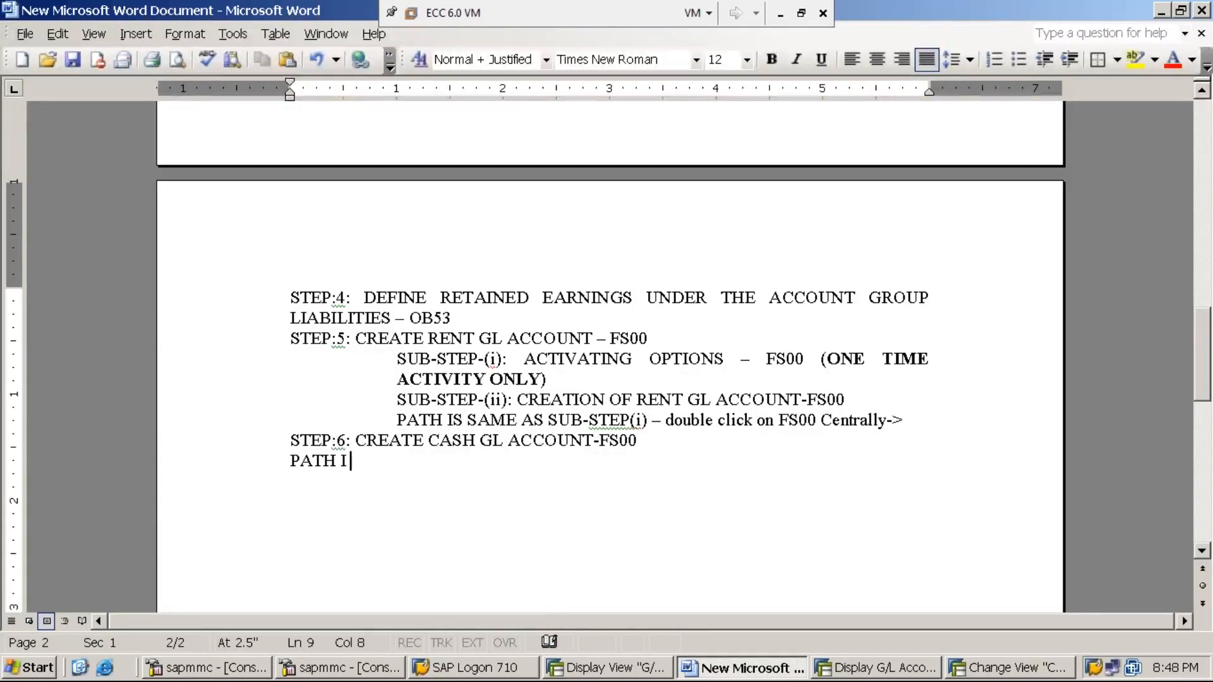
key(BackSpace)
text(IS SAME AS )
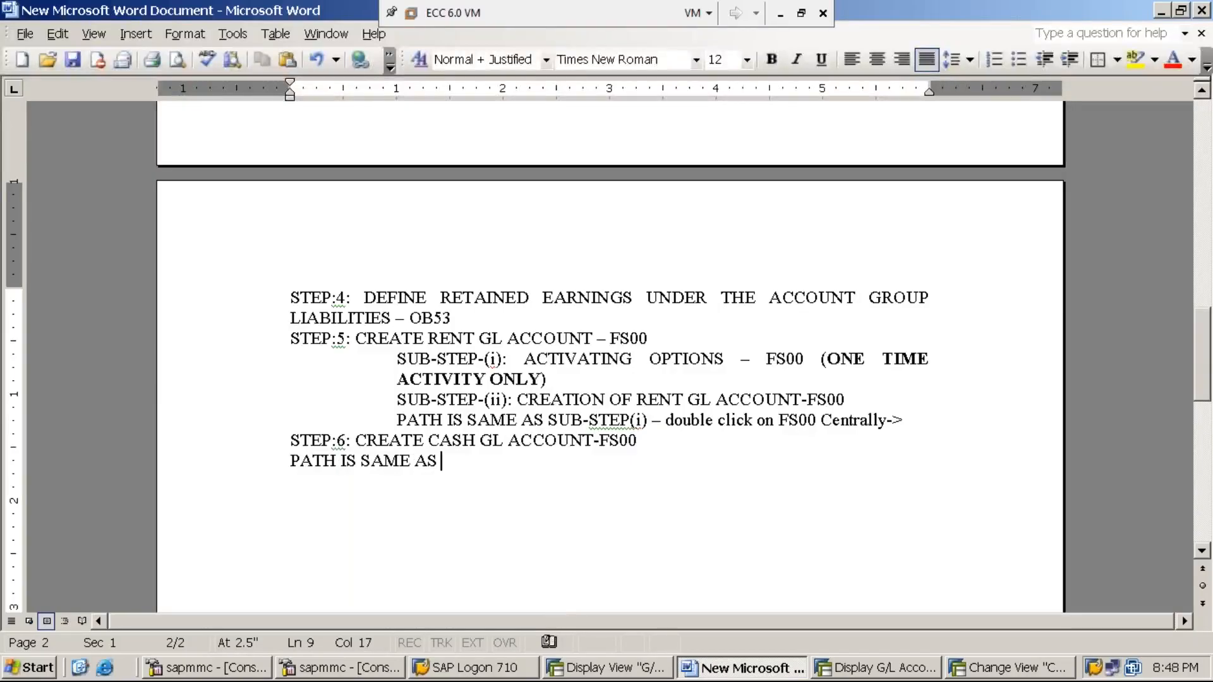
text(STEP-)
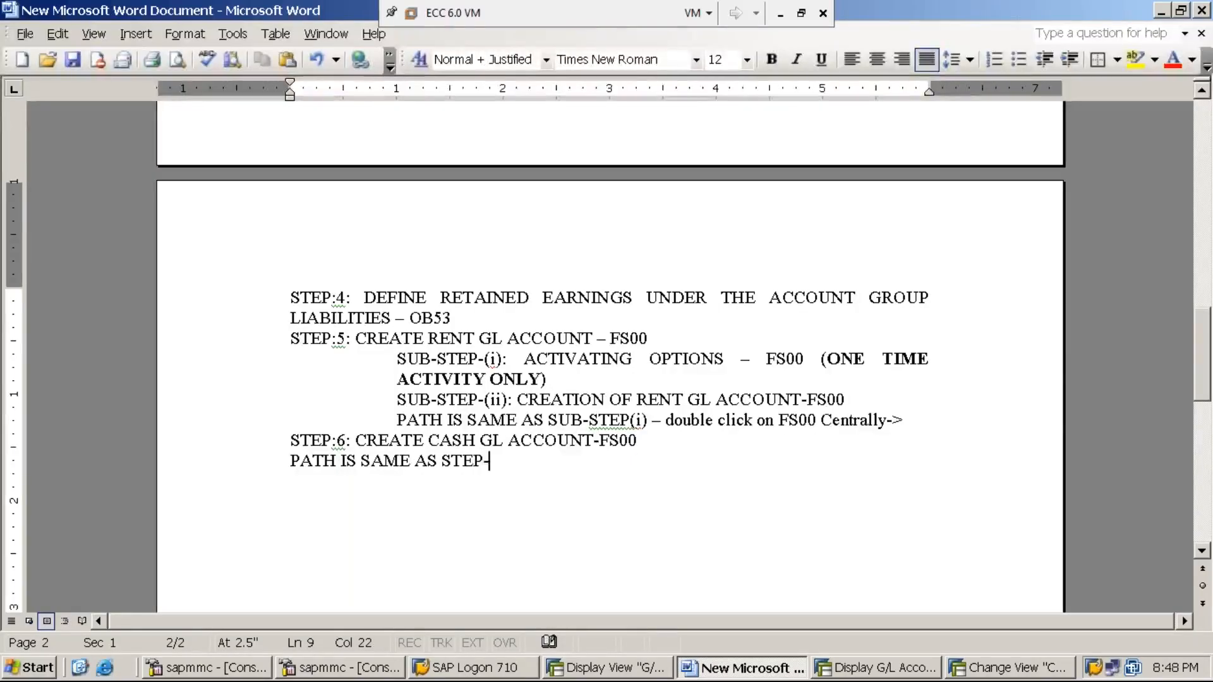
text(5)
key(BackSpace)
key(BackSpace)
key(BackSpace)
key(BackSpace)
key(BackSpace)
key(BackSpace)
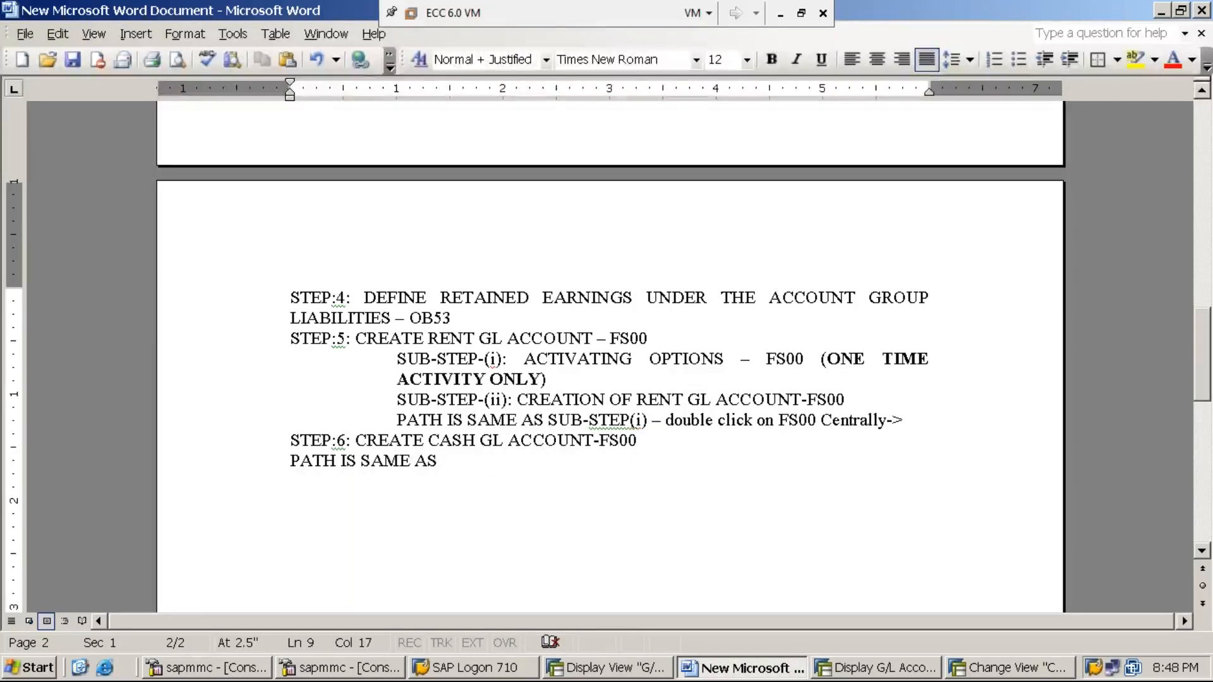
text(SUB-TS)
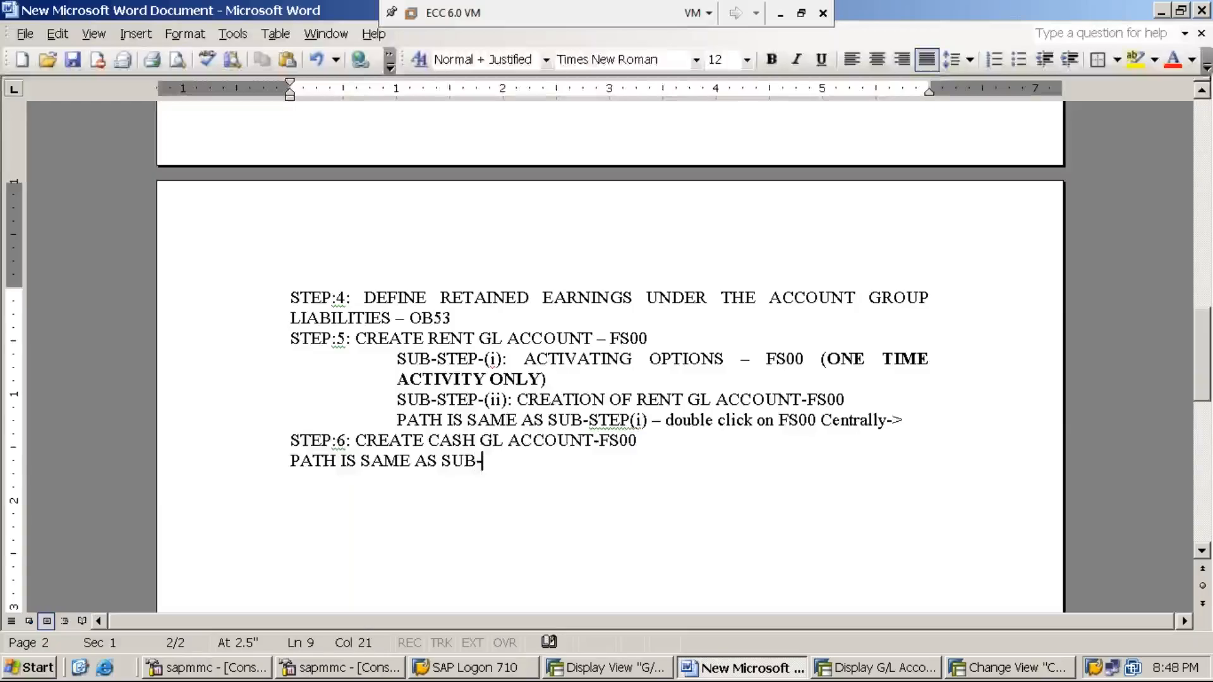
key(BackSpace)
key(BackSpace)
text(STEP-(i)
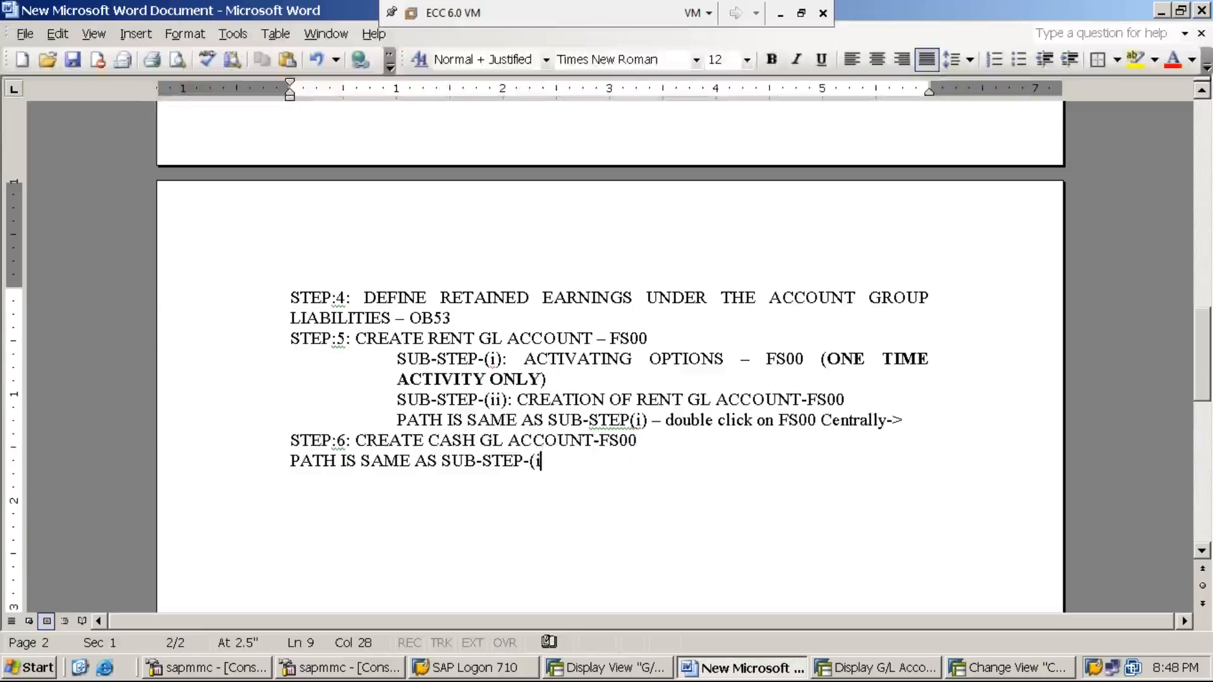
text(O)
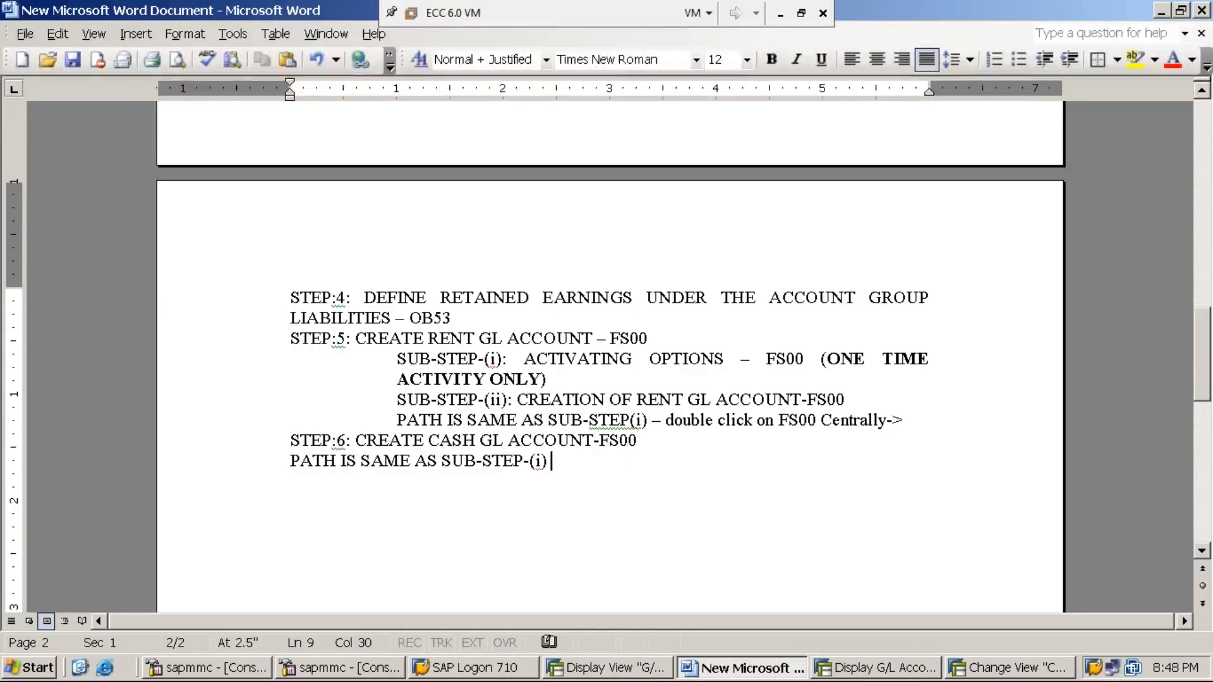
text(F S)
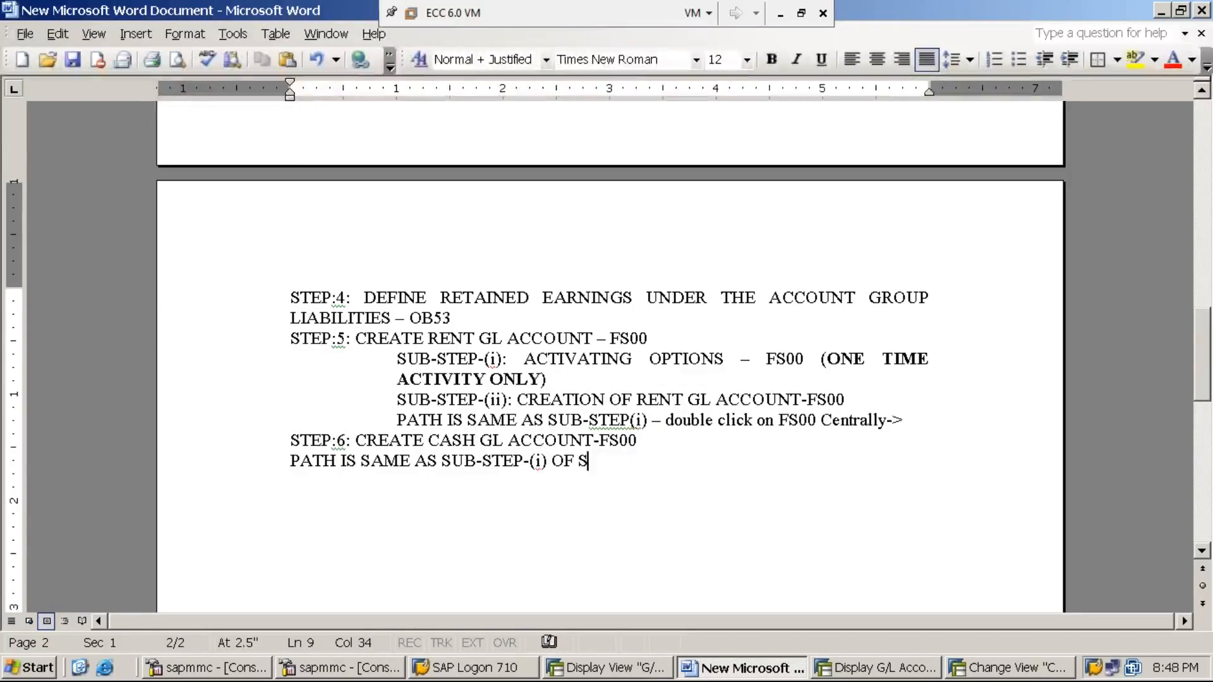
text(TEP-5)
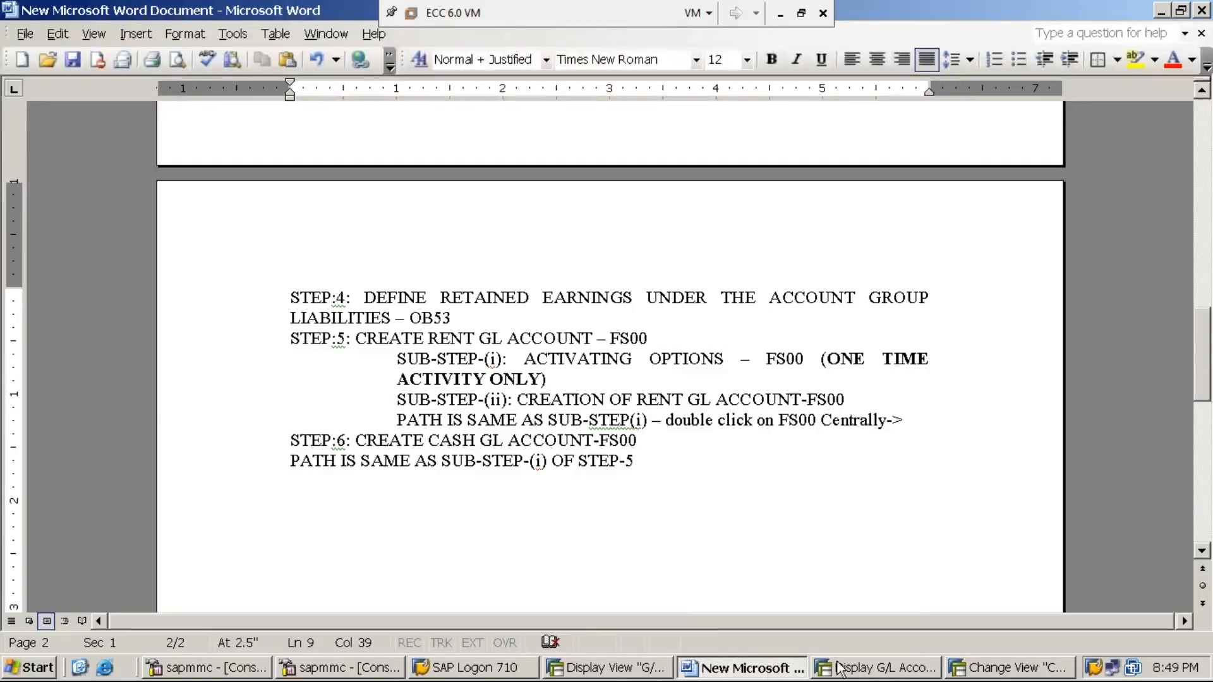
- Close the company code details window and return to the 300001 RENT A/C display
click(1005, 668)
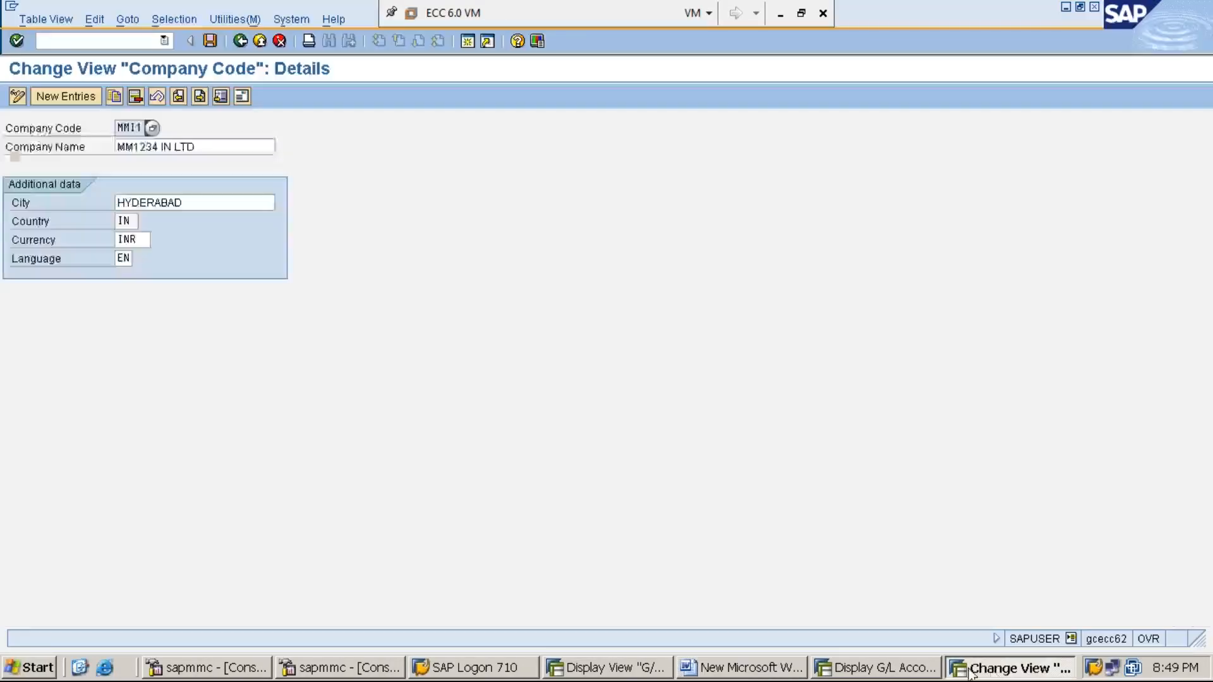
click(1096, 8)
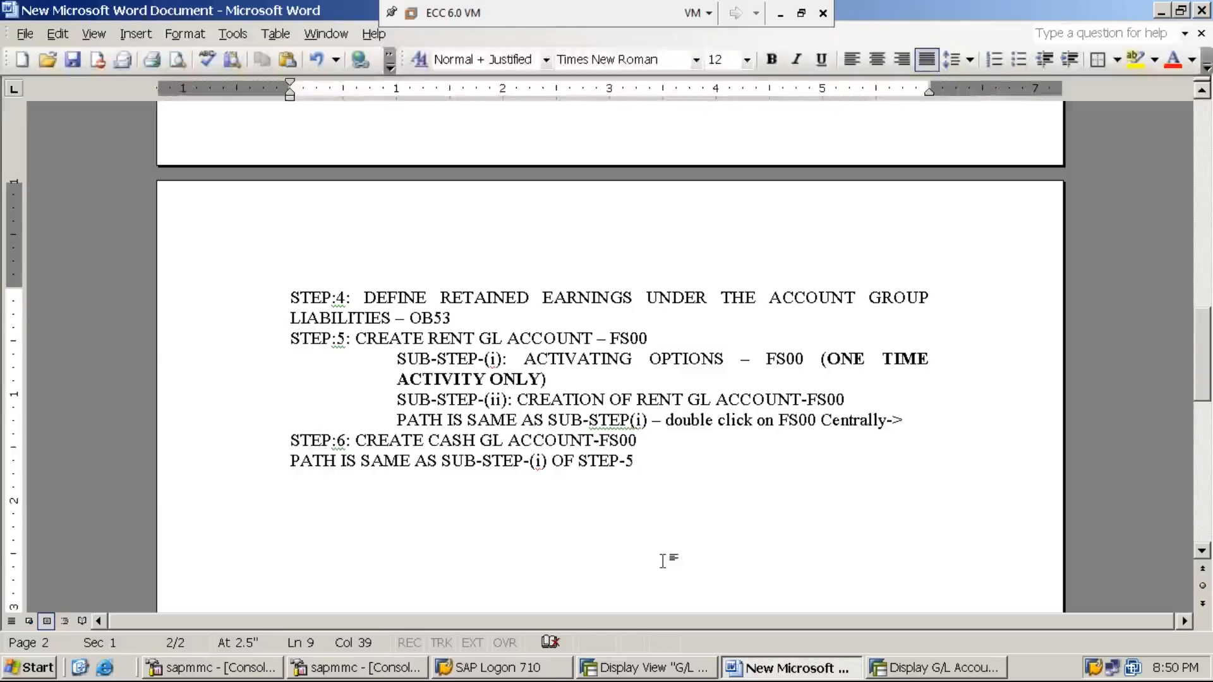
click(917, 670)
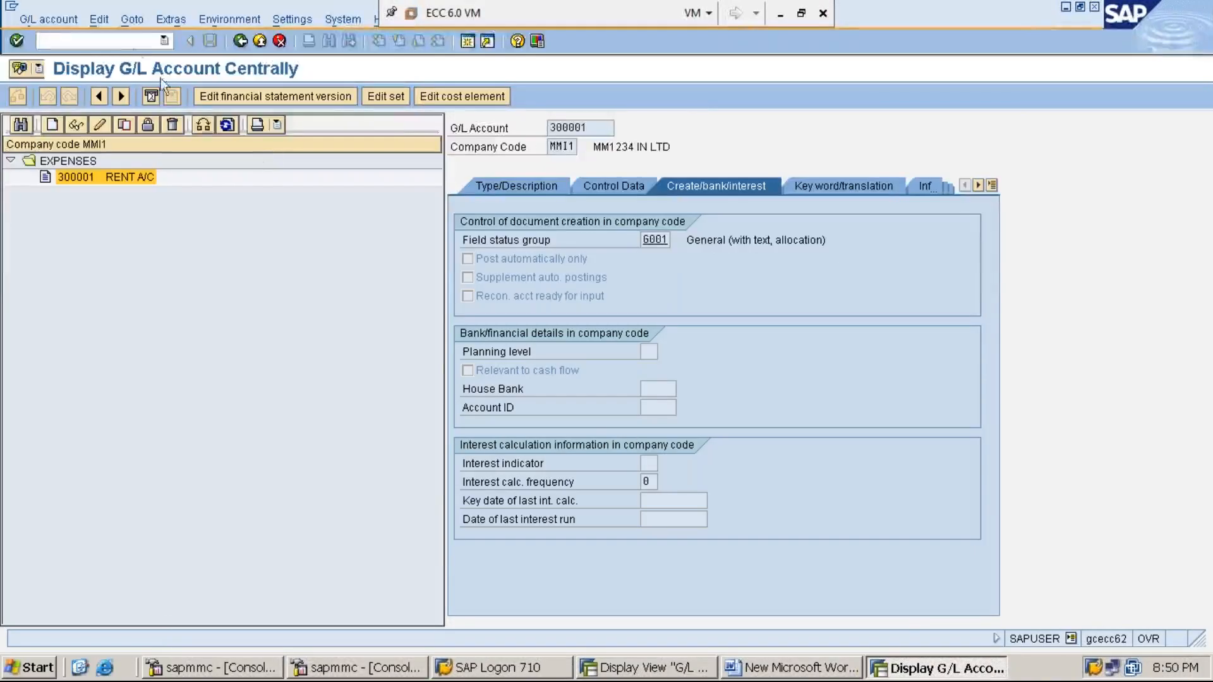
- Run /NOB52, switch the account groups table to display mode, and position on MMI1
click(133, 40)
text(/N)
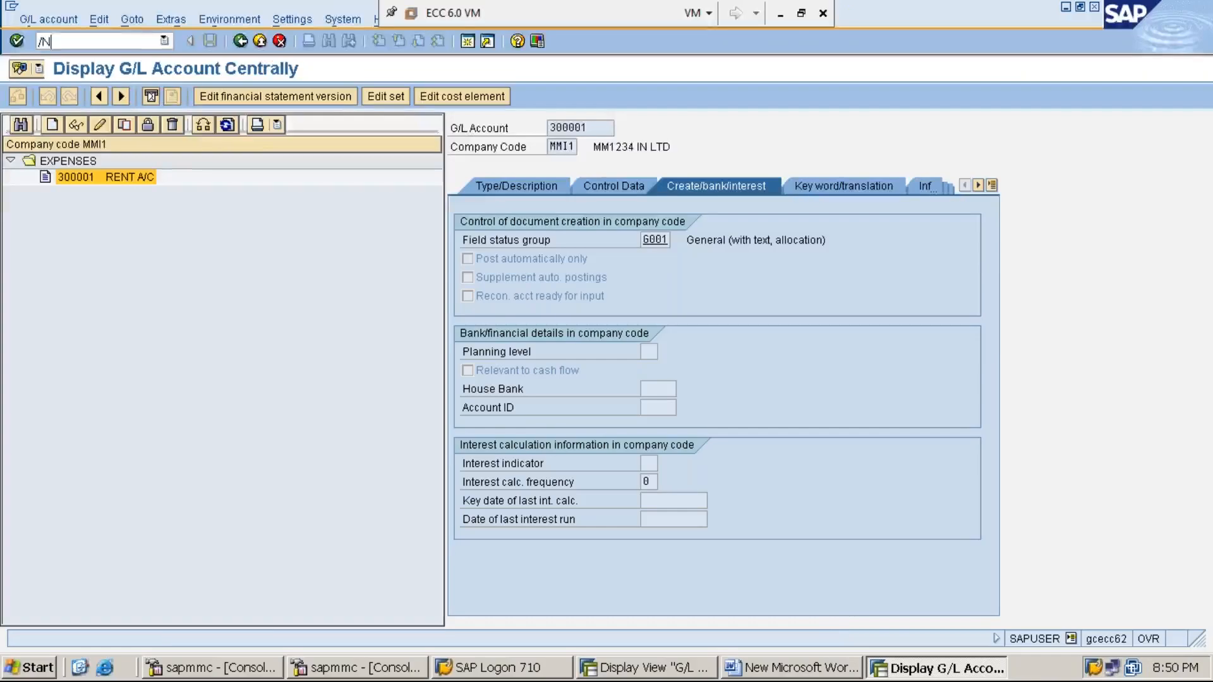
text(OB52)
key(Return)
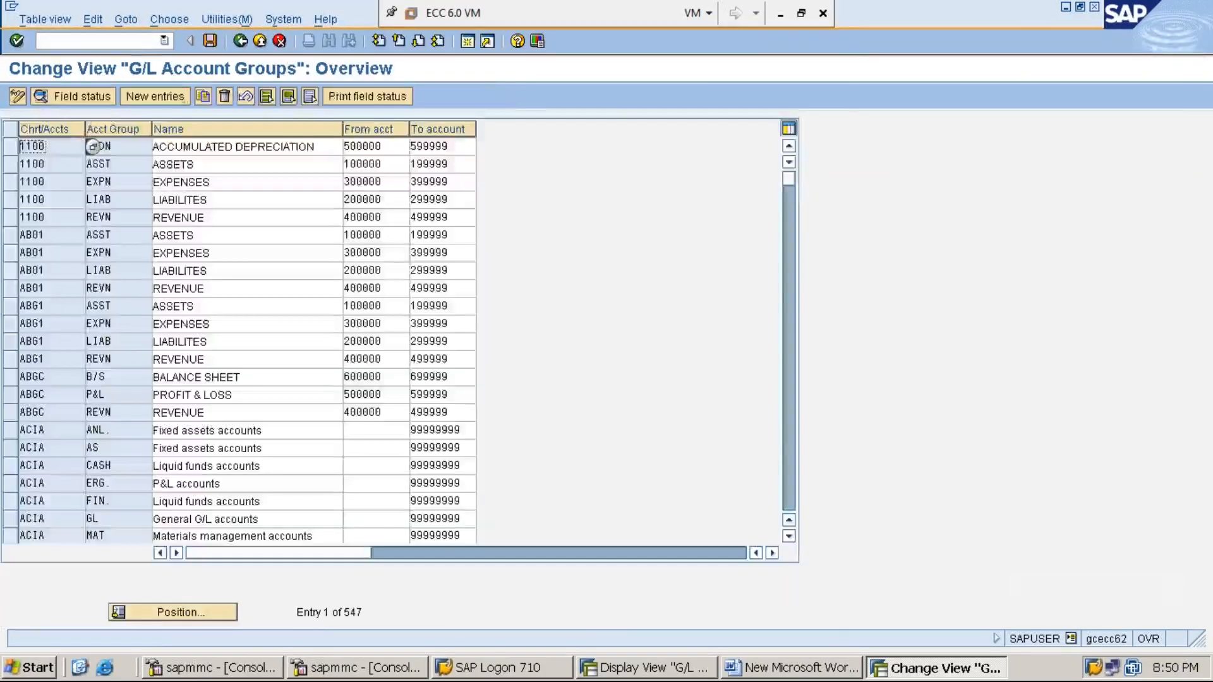
click(18, 96)
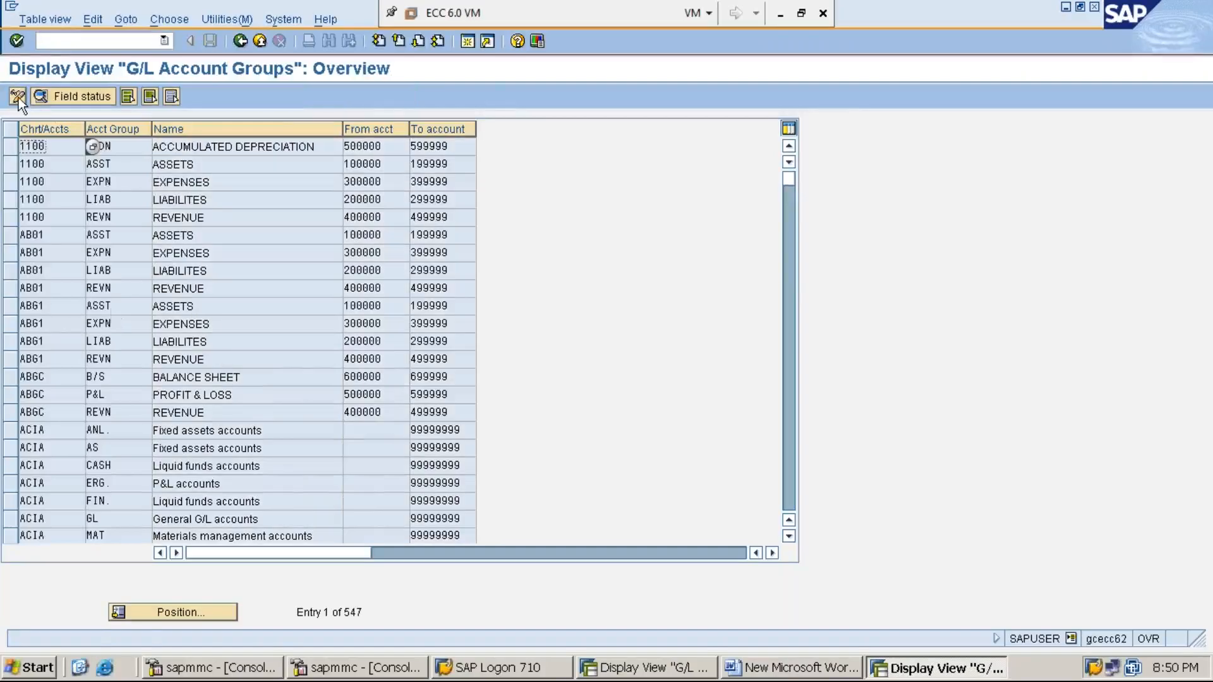
click(207, 610)
text(MI)
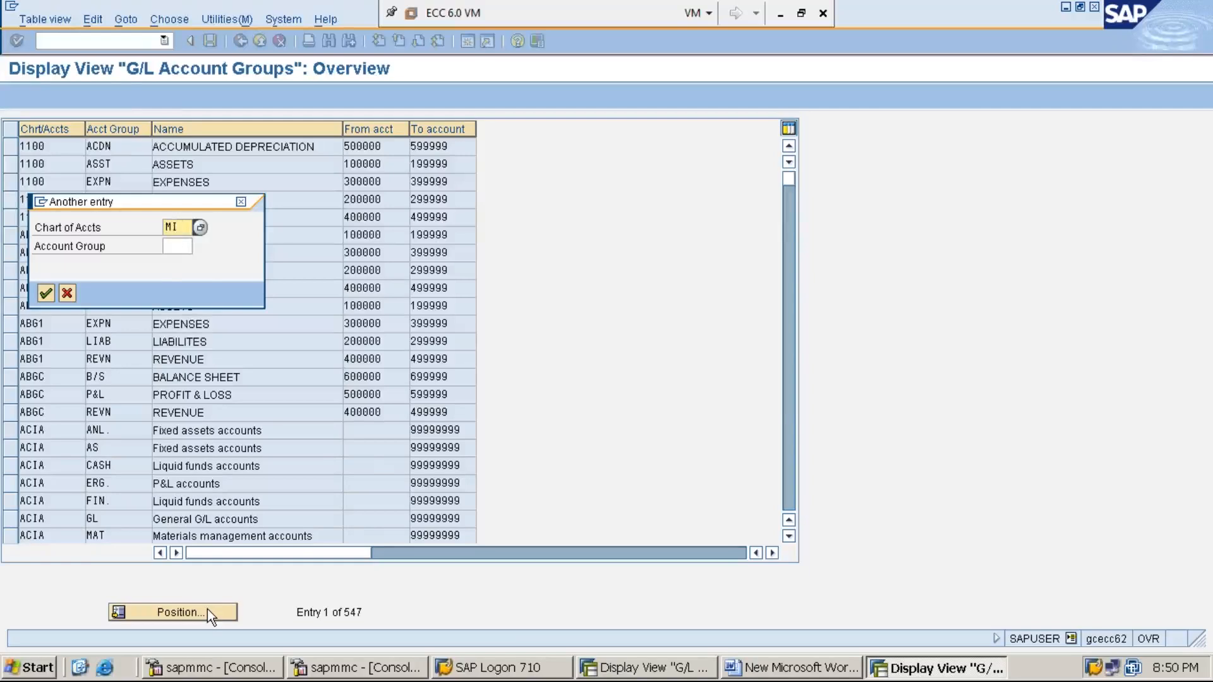
key(BackSpace)
text(MI1)
key(Return)
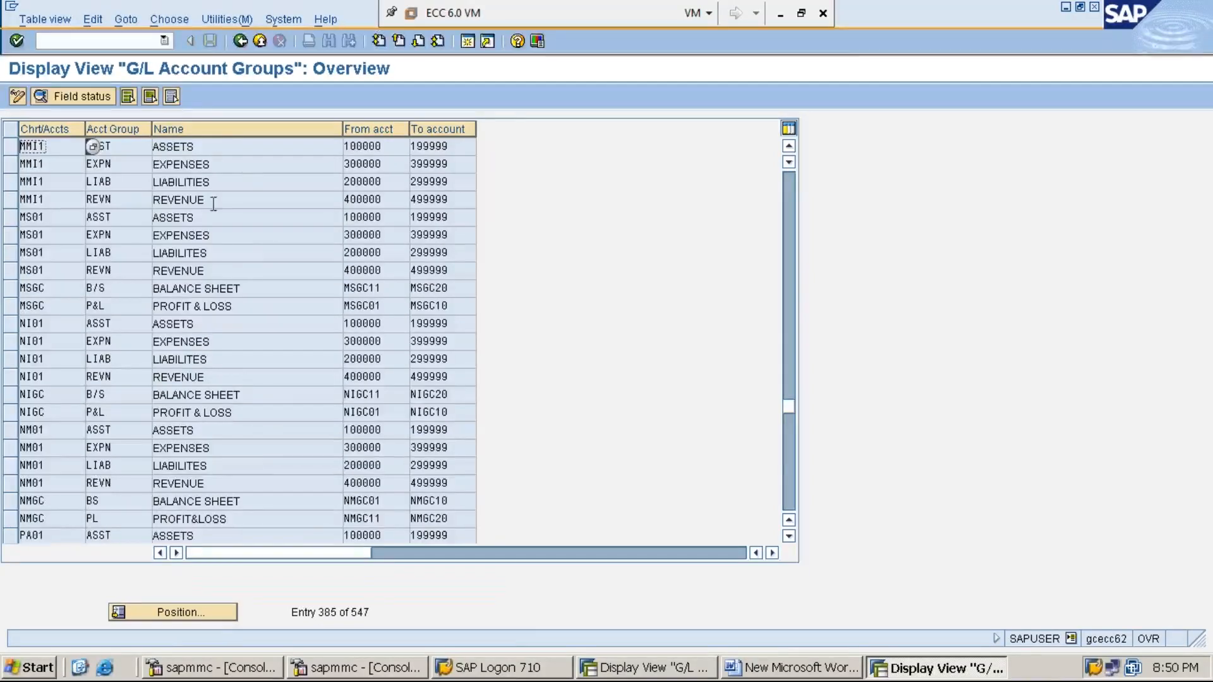
- Review MMI1's ASSETS group and its range from 100000, comparing with the other groups window
click(231, 147)
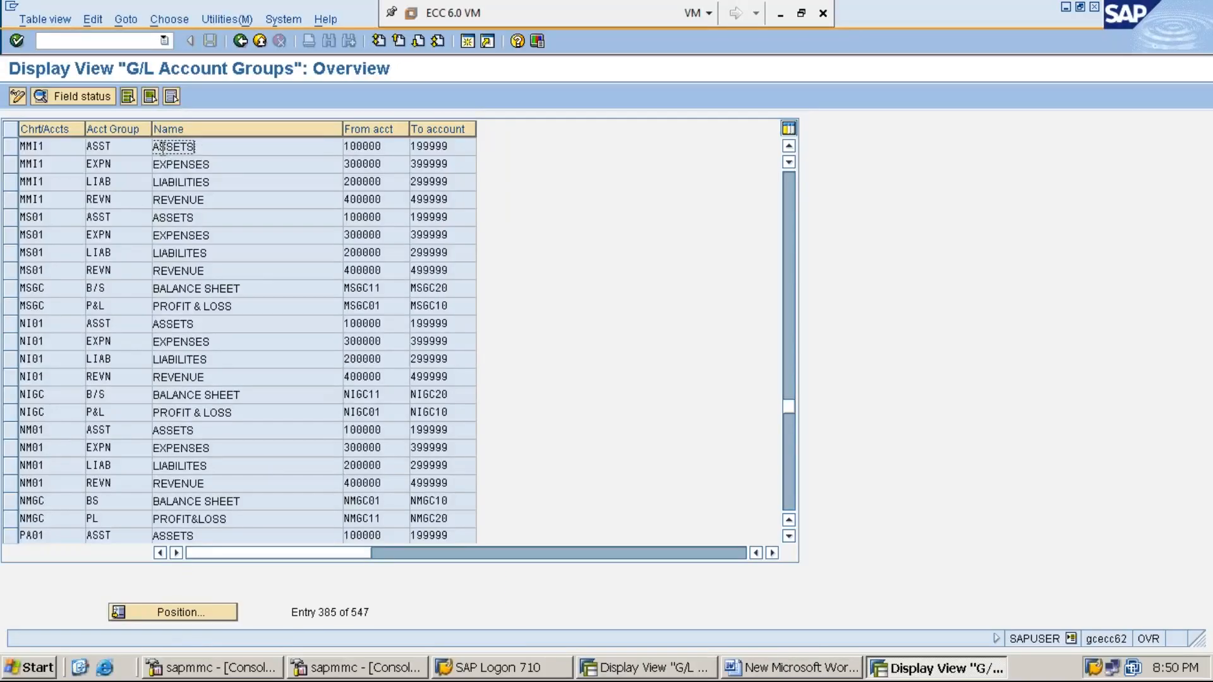
click(351, 147)
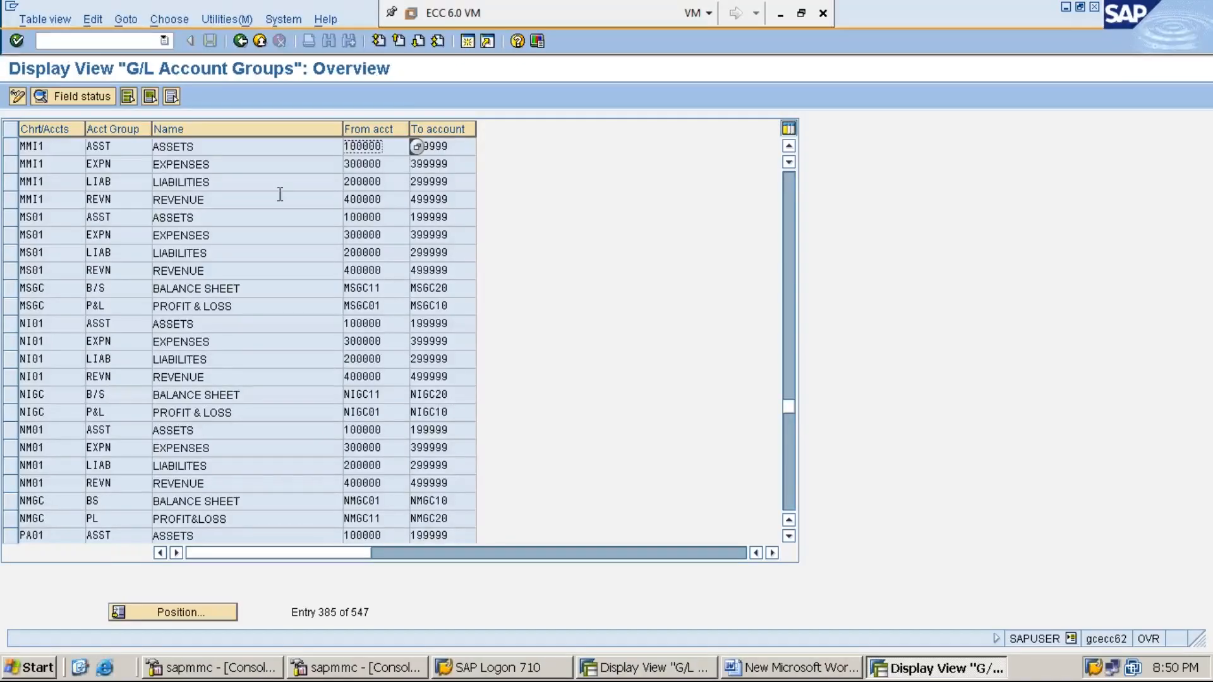
click(206, 148)
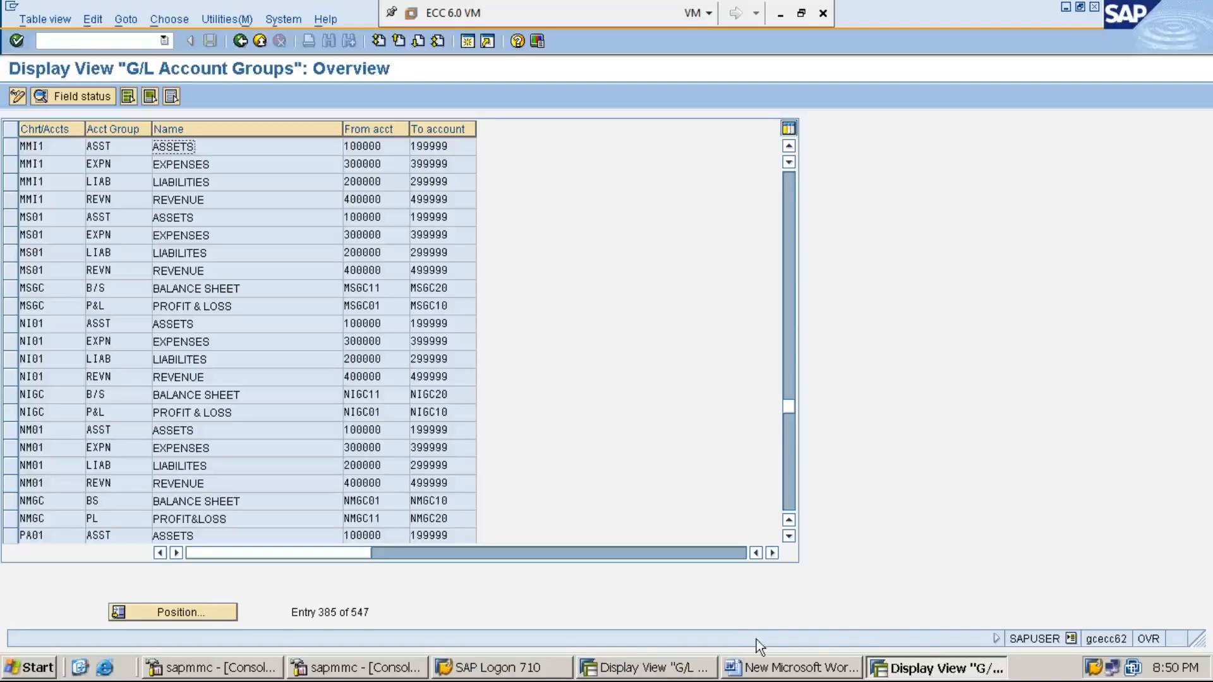
click(659, 669)
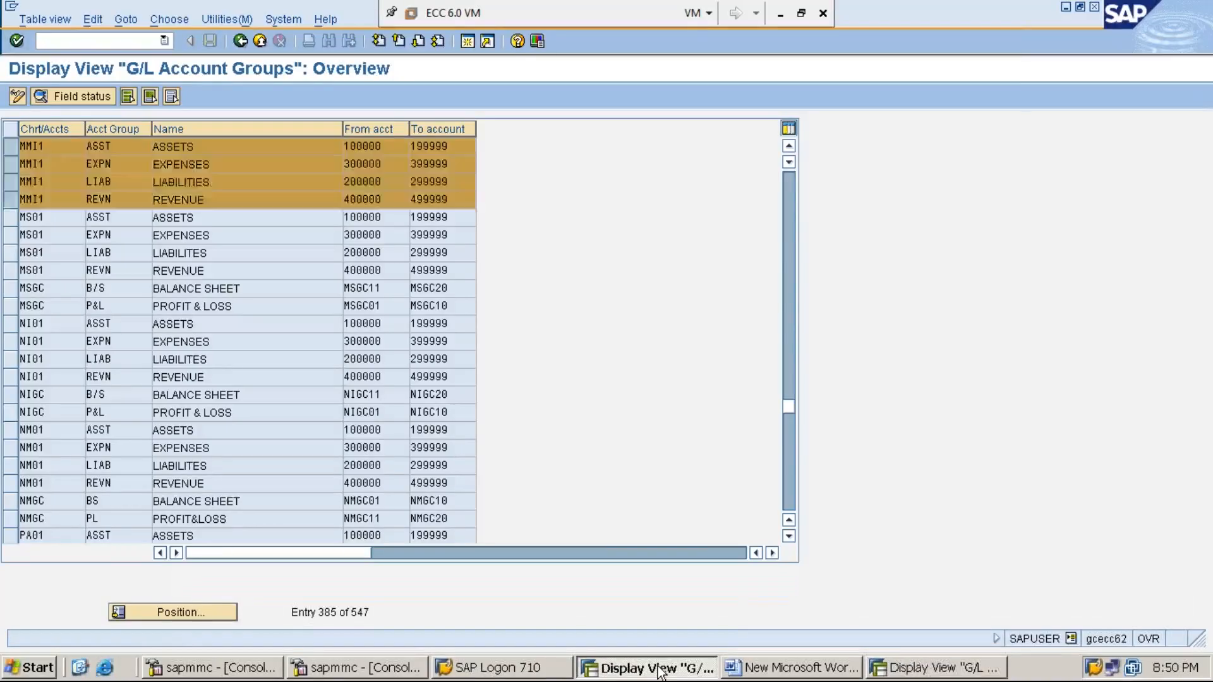
click(929, 669)
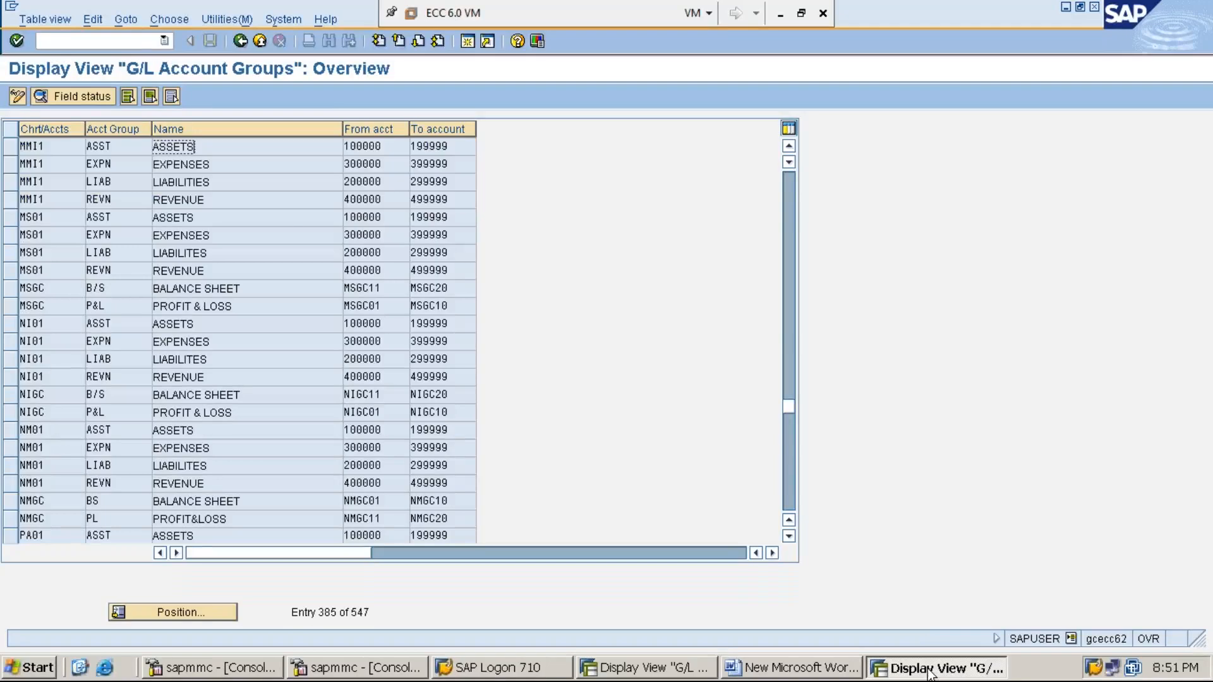
click(133, 40)
- Return to the SAP menu with /n and open FS00 - Centrally to create a G/L account
text(/n)
key(Return)
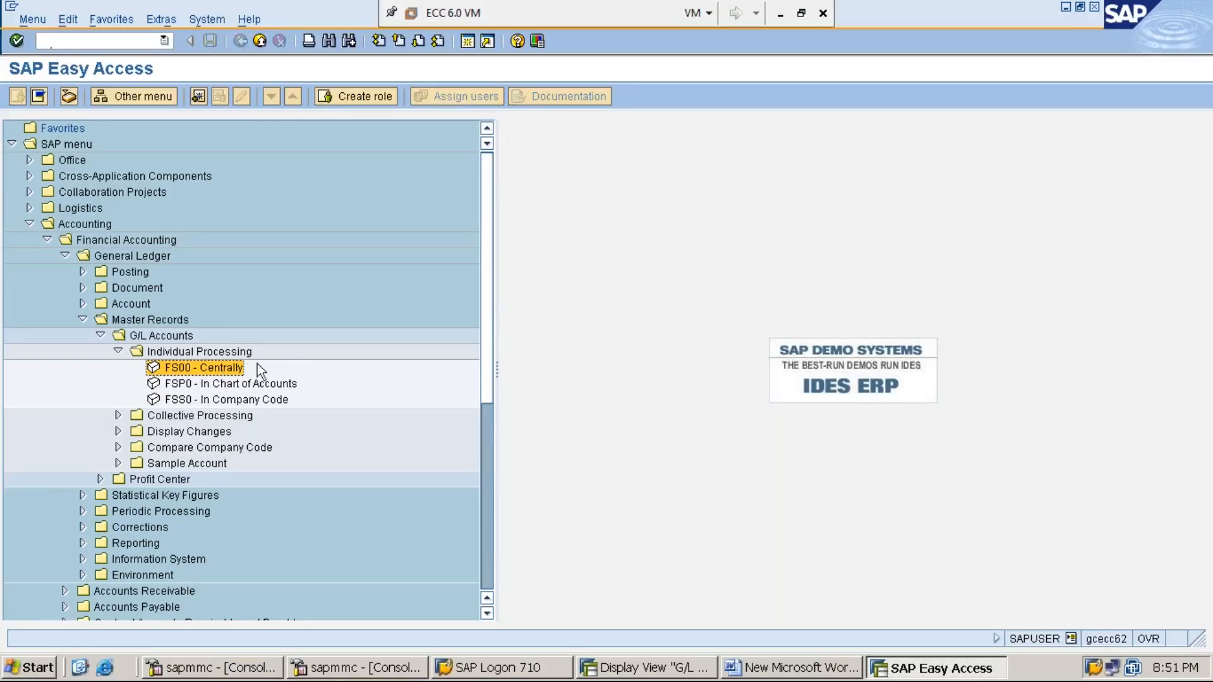
double_click(222, 365)
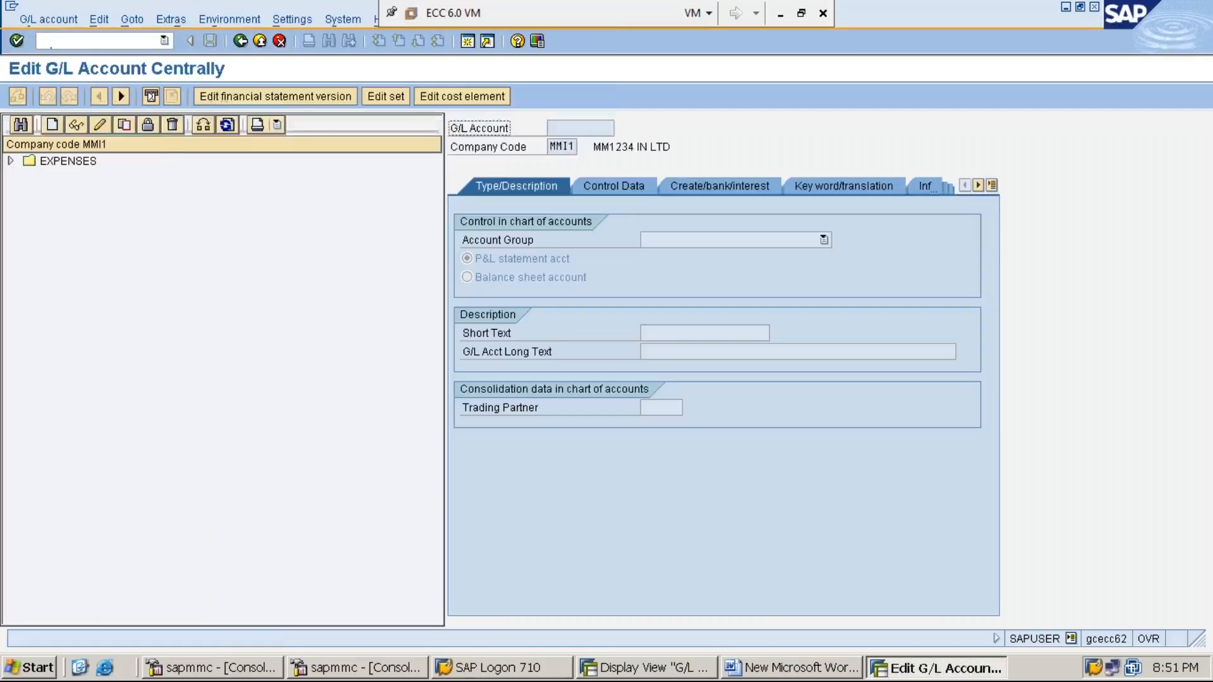
click(55, 127)
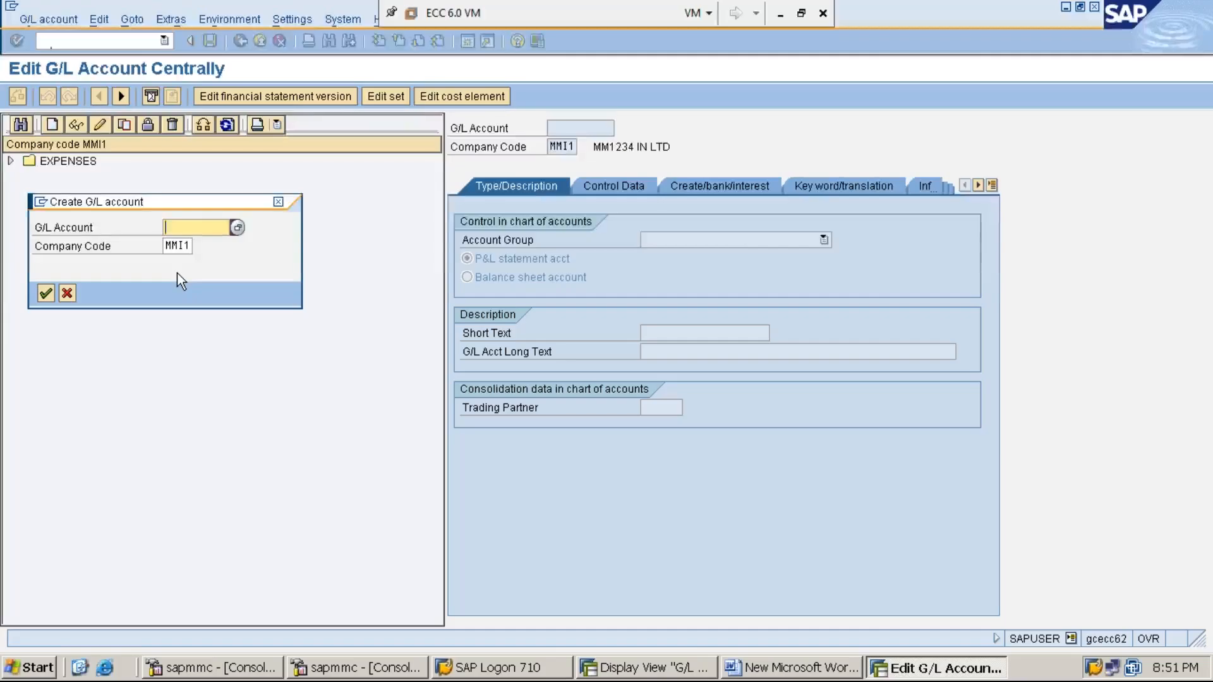
- Enter account number 100001 with company code MMI1 and confirm the Create G/L account popup
text(100001)
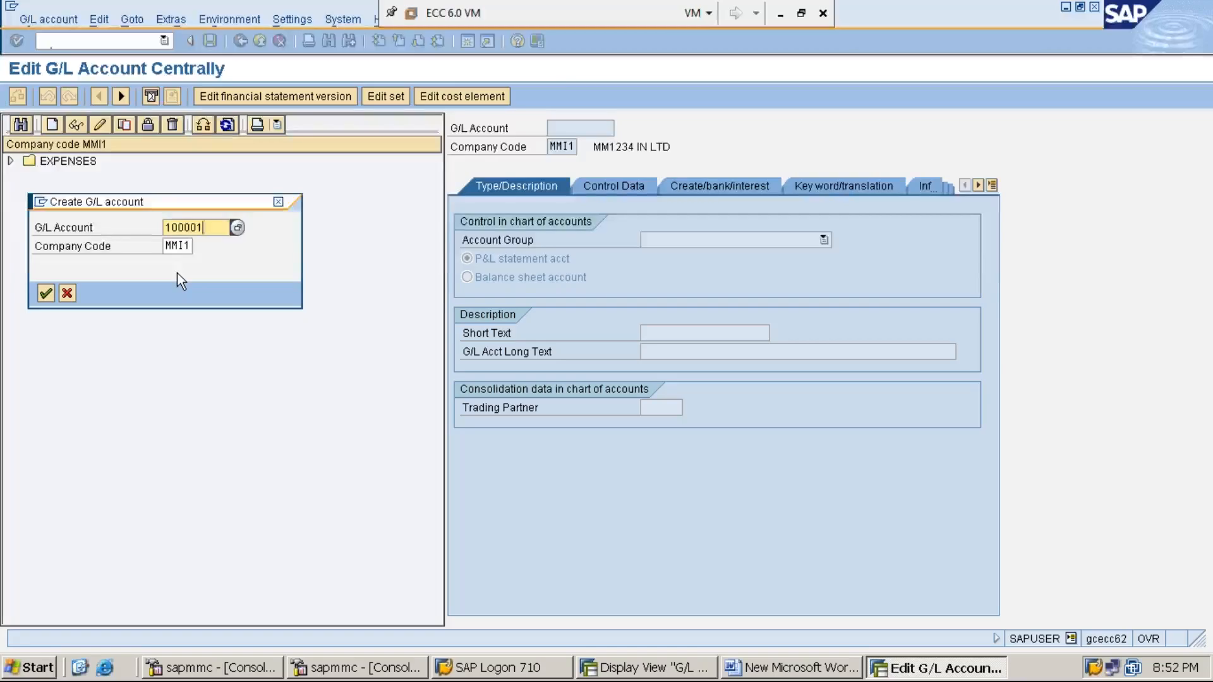
key(Tab)
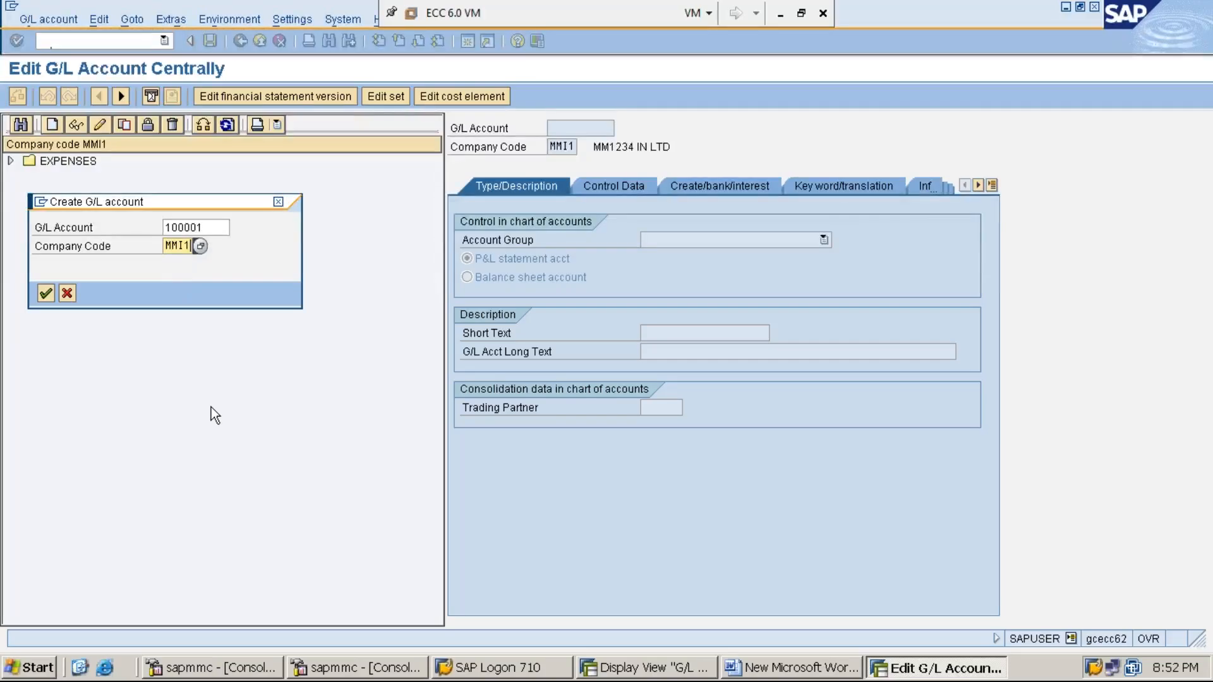
key(Return)
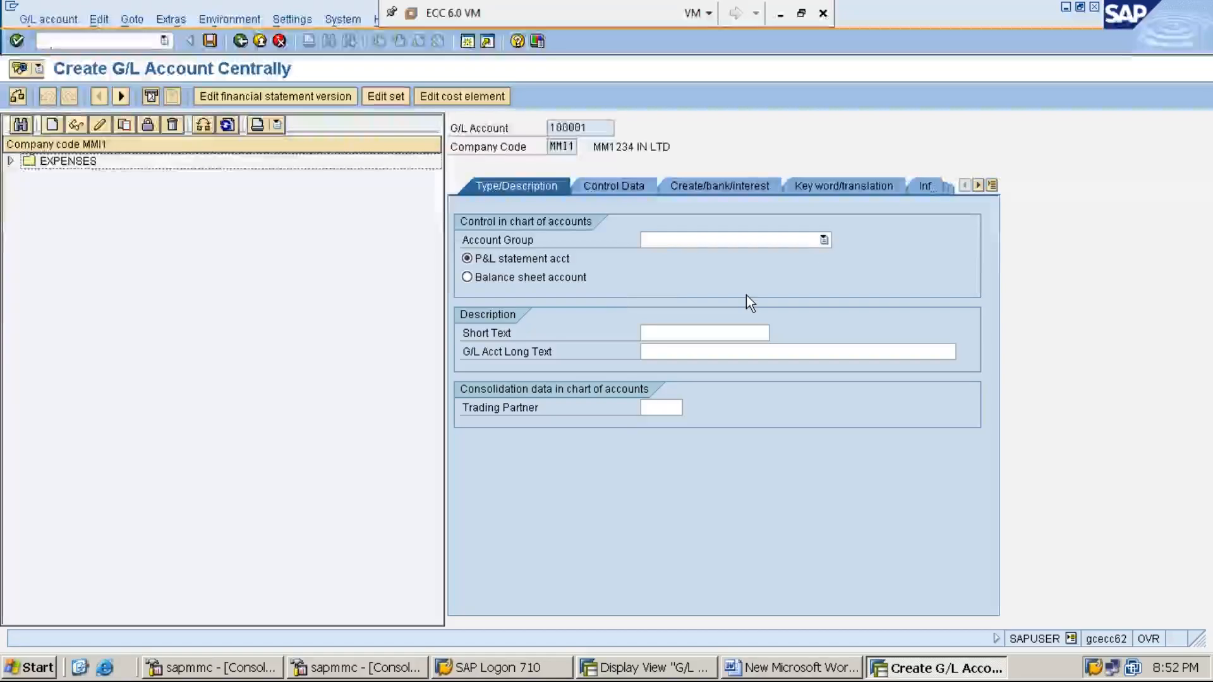
- Give account 100001 group ASSETS, balance sheet type, short text CASH A/C, long text CASH ACCOUNT
click(824, 240)
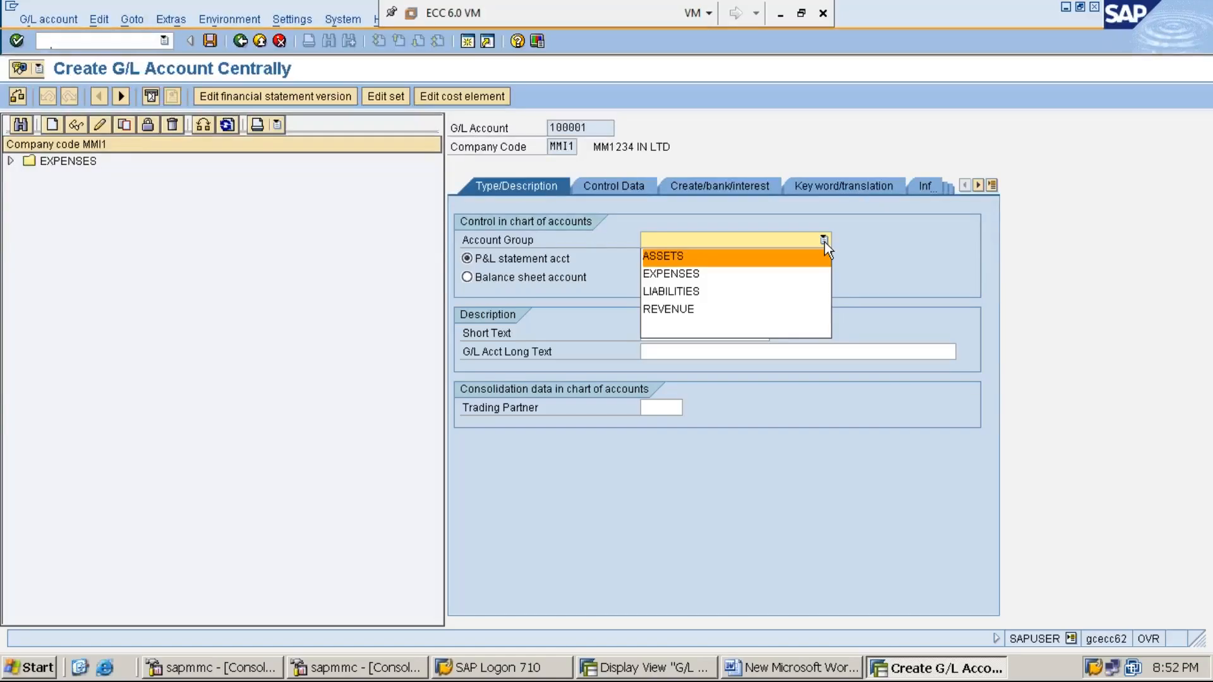
click(795, 263)
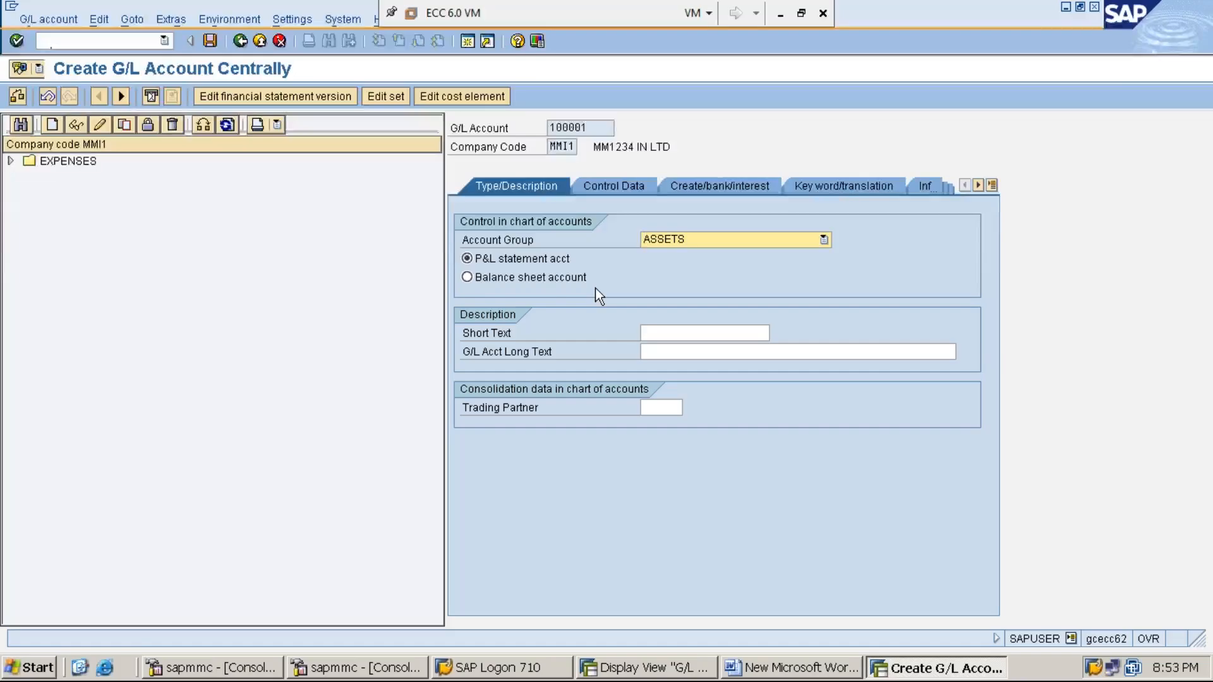
click(468, 278)
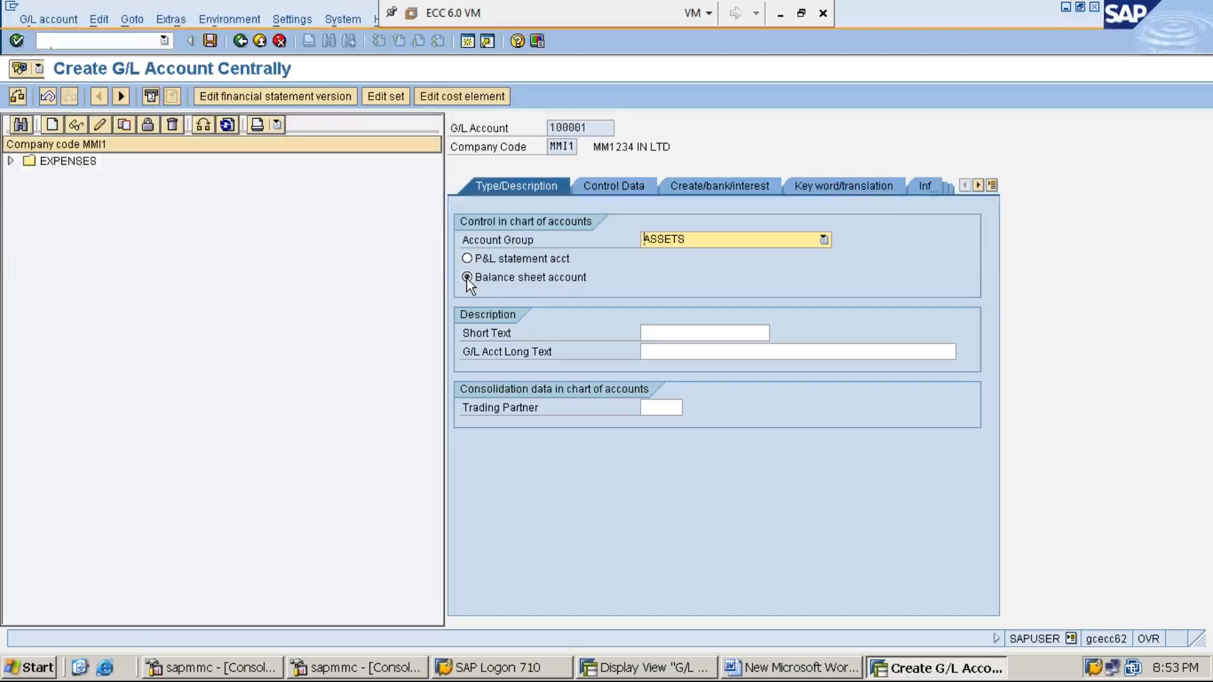
click(658, 332)
text(CASH A/C)
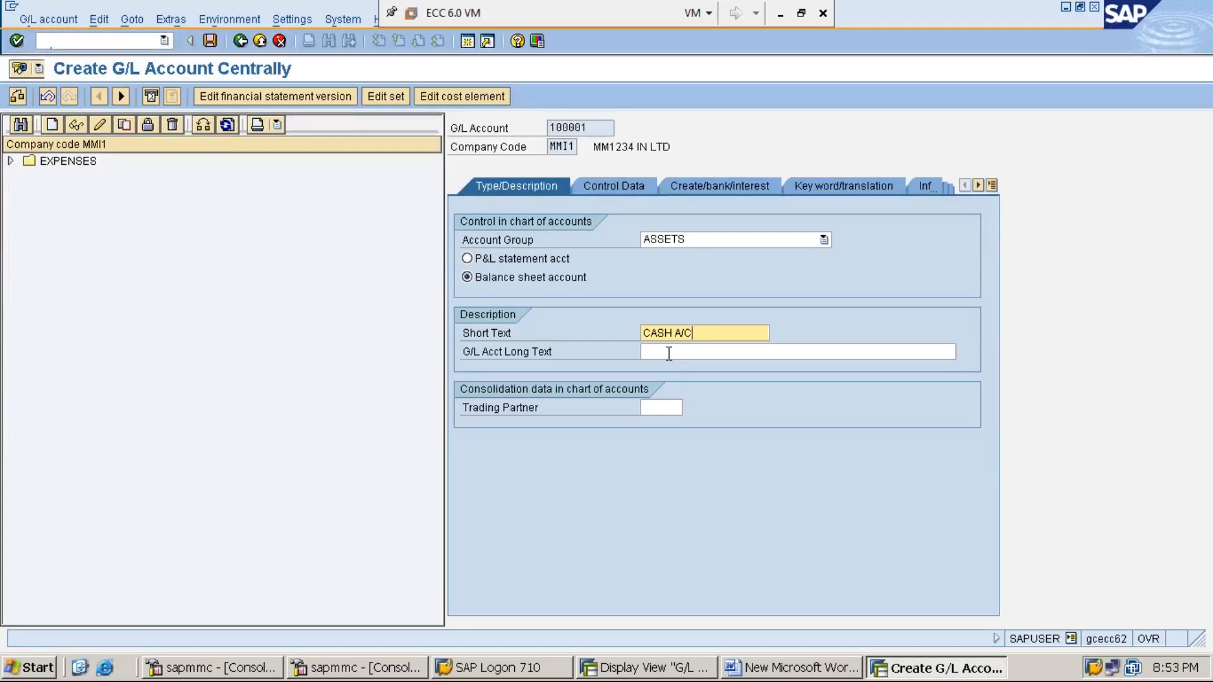
click(669, 353)
text(CASH ACCOUNT)
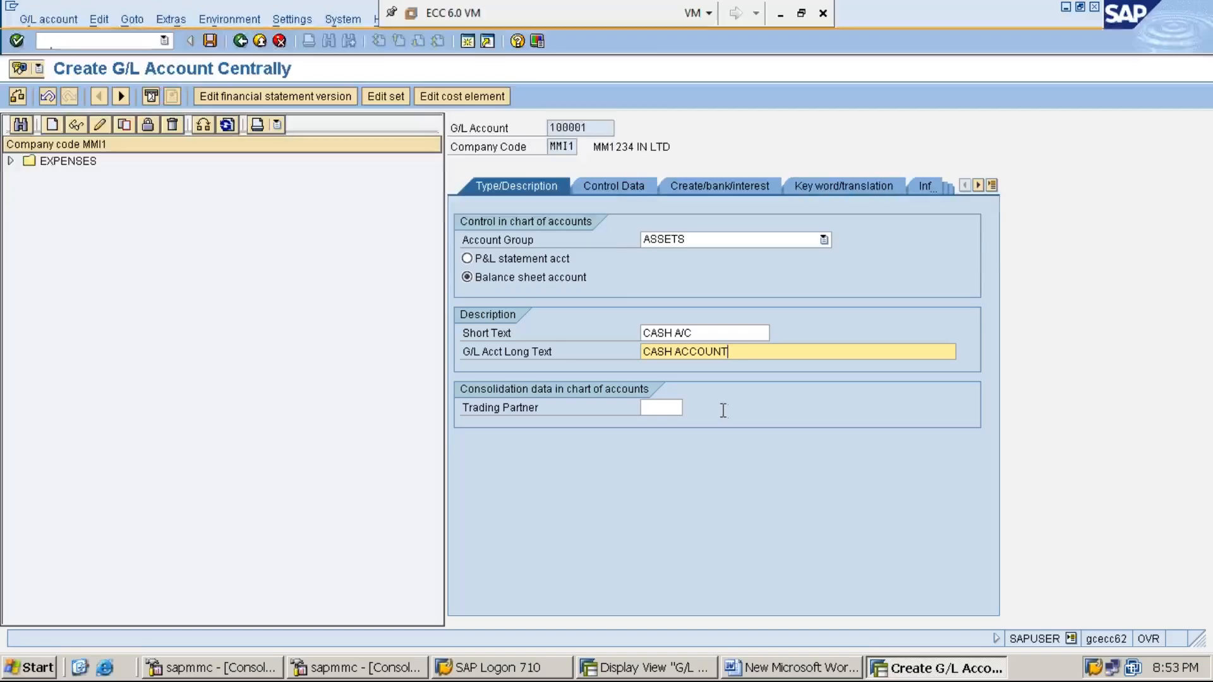
click(612, 190)
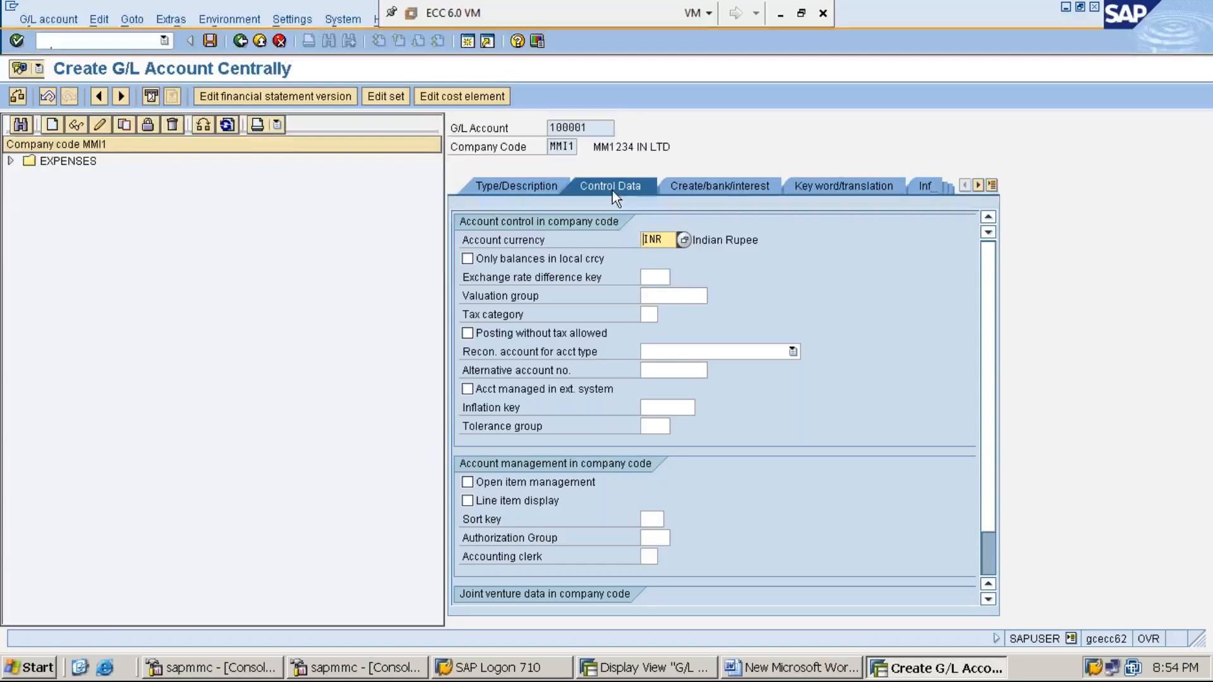
- Tick Only balances in local currency and Line item display, and set sort key 001 Posting date
click(467, 259)
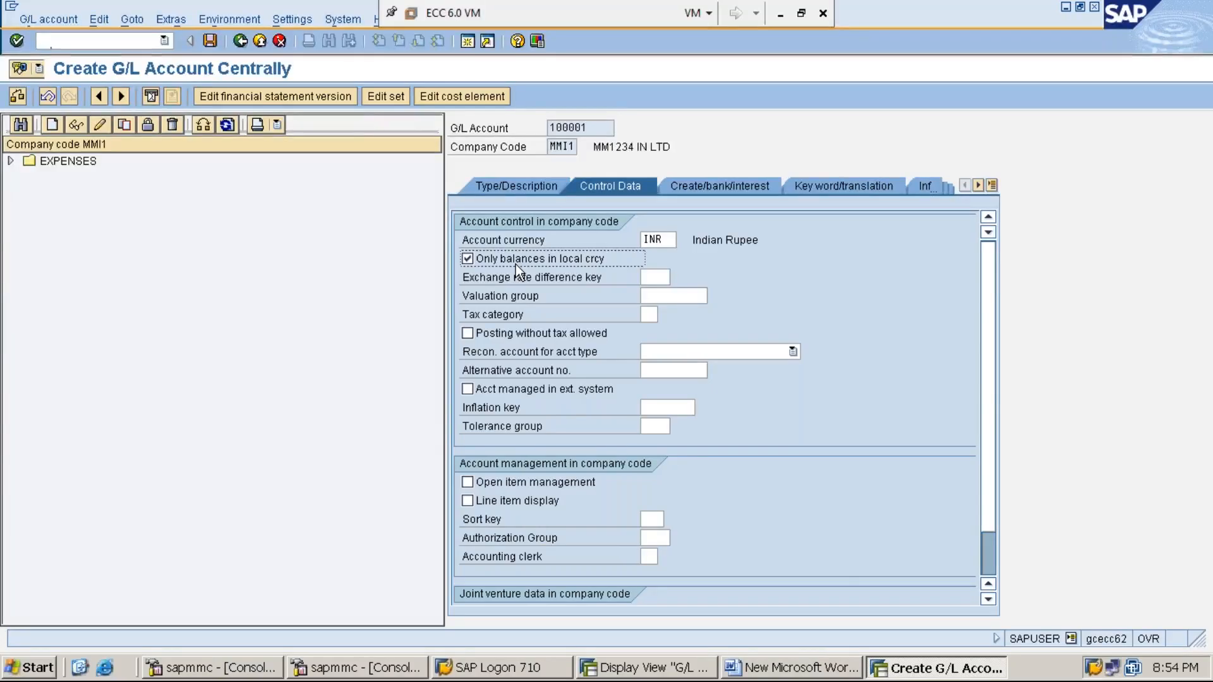
click(466, 500)
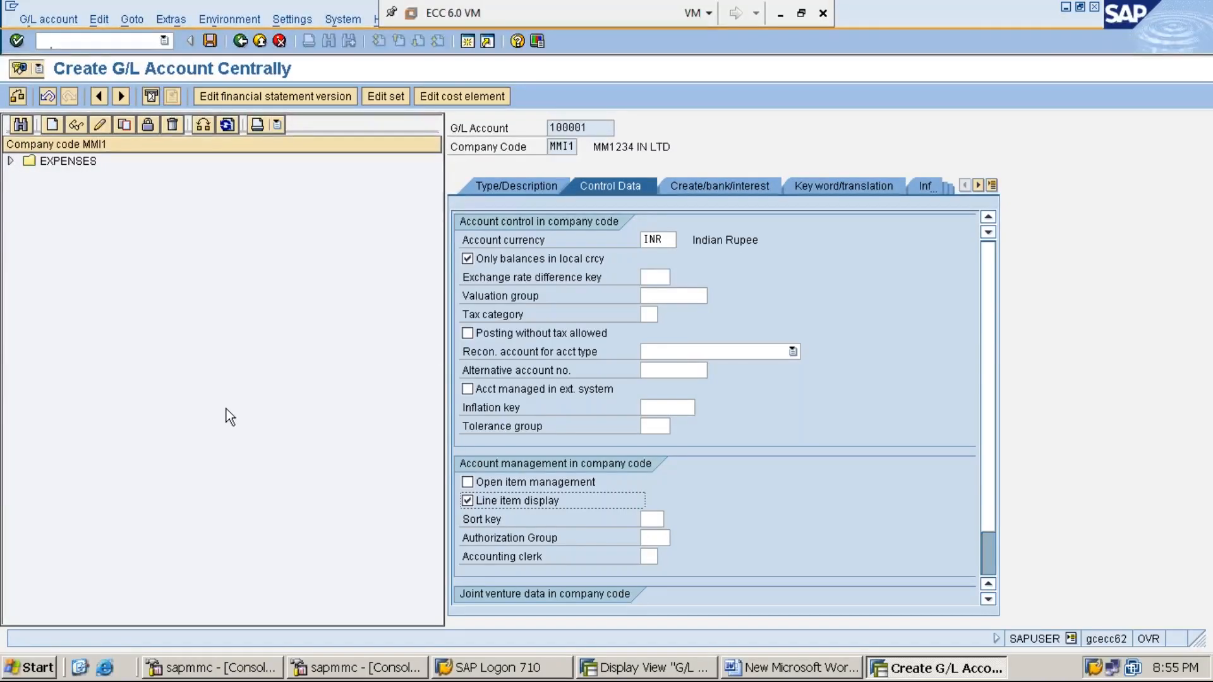
click(656, 518)
text(001)
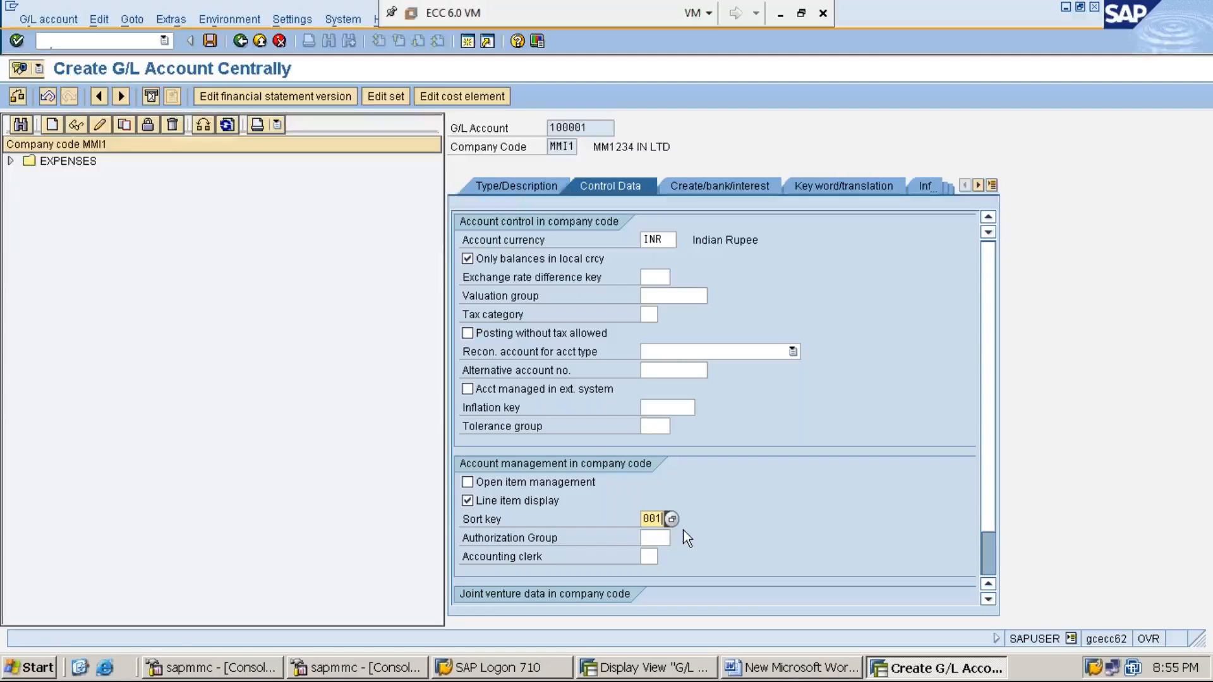
click(672, 519)
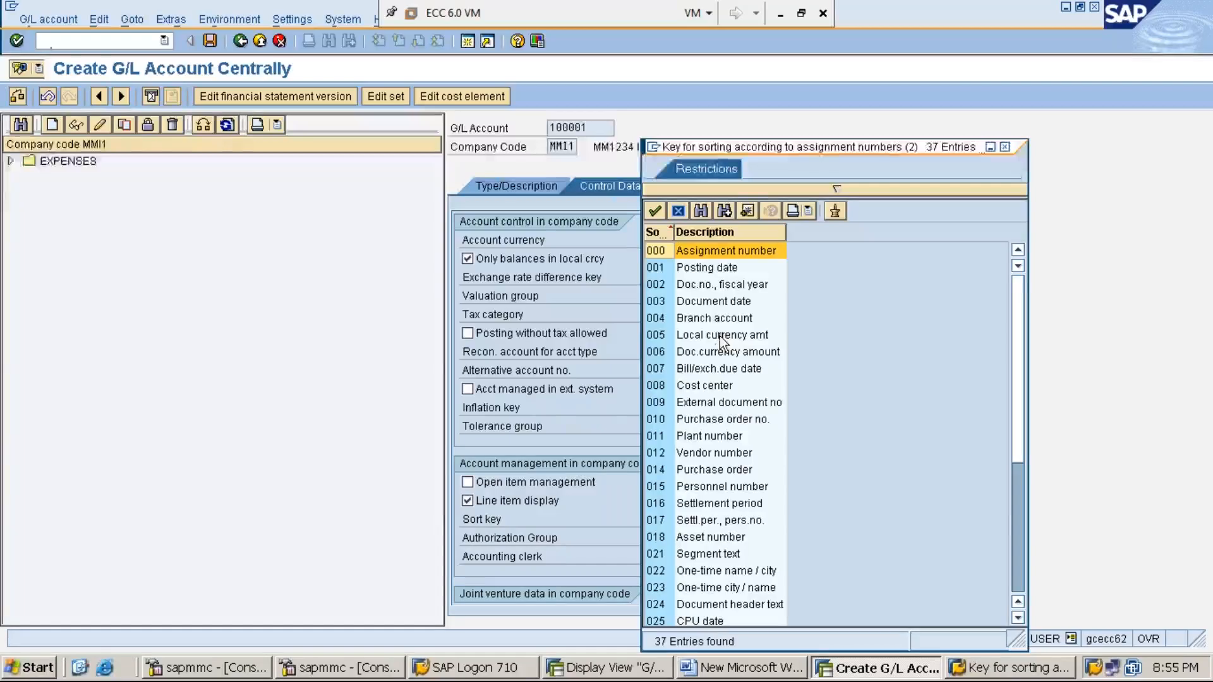
double_click(719, 268)
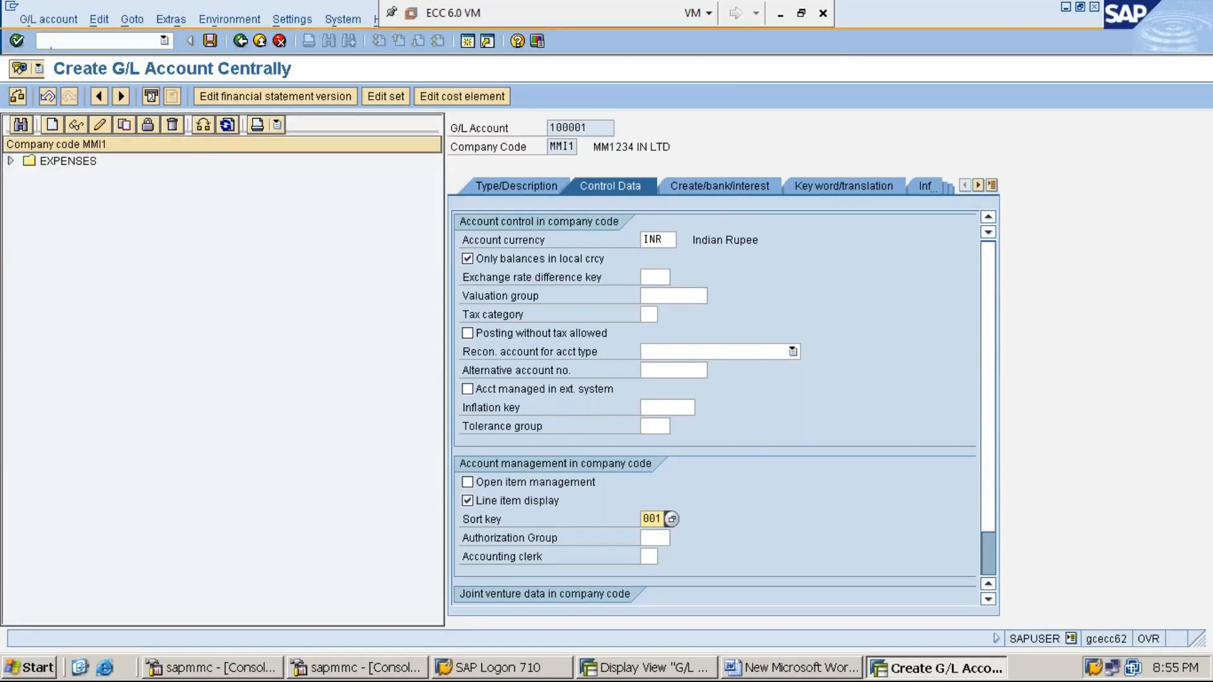
click(728, 185)
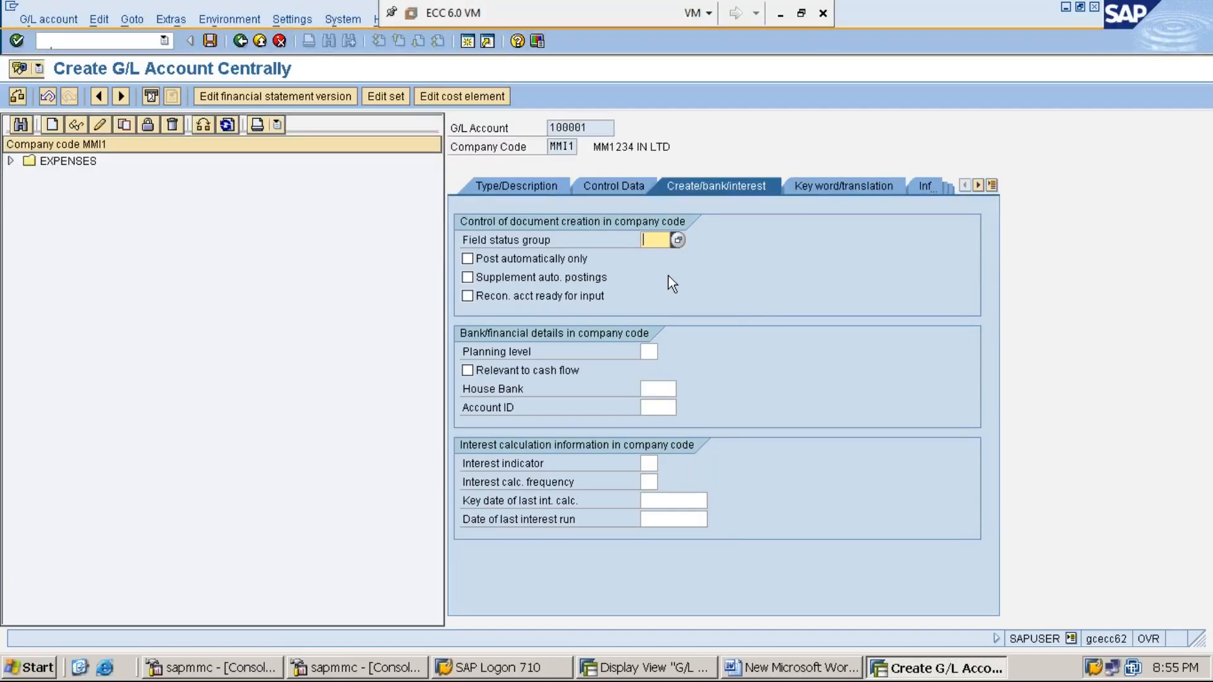
- Enter field status group G001 for account 100001 and tick Relevant to cash flow
text(001)
click(465, 373)
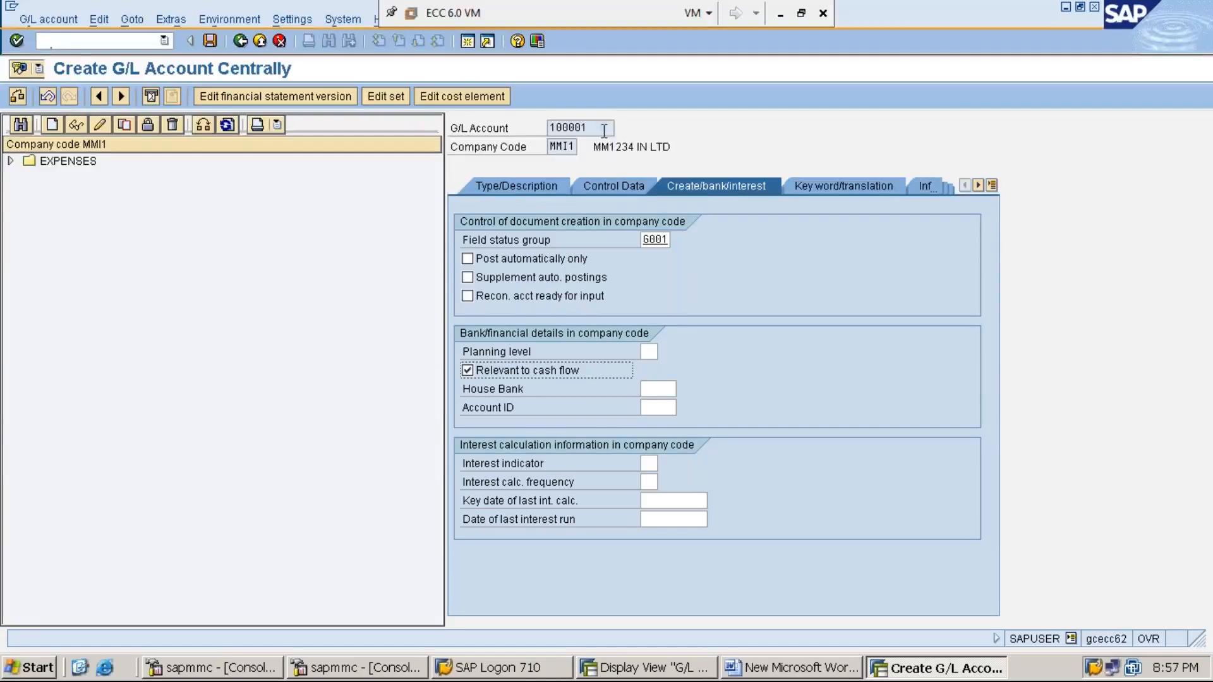
drag(596, 128, 549, 127)
click(550, 127)
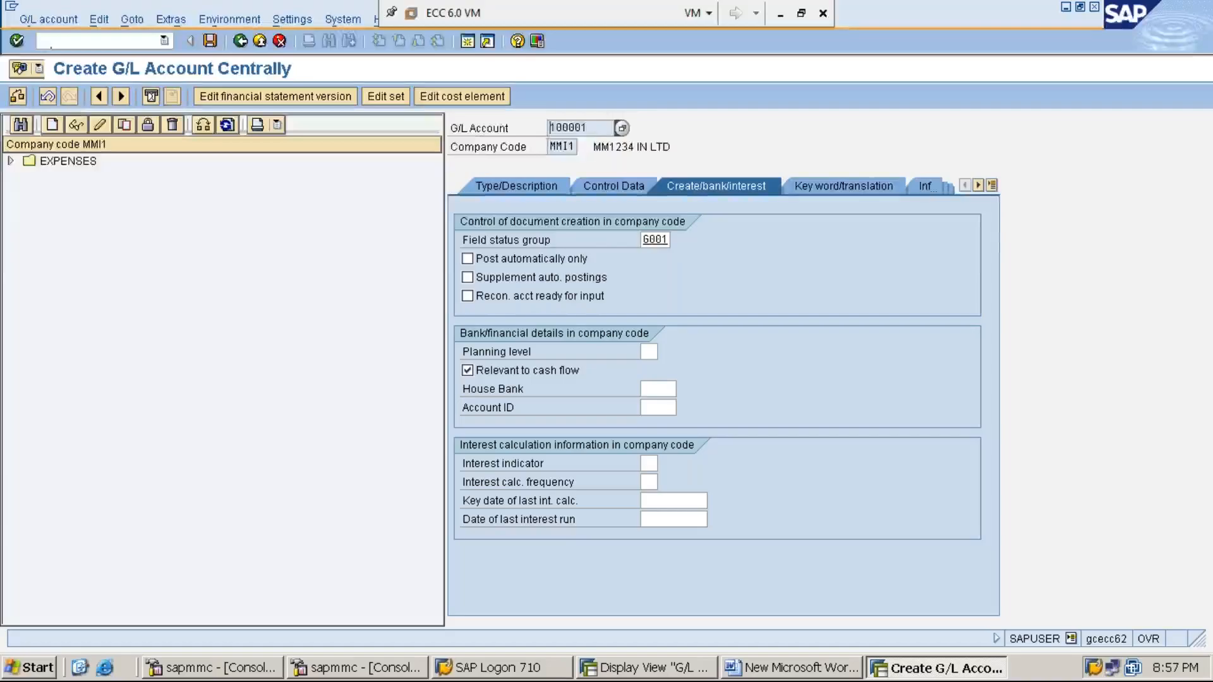
click(598, 128)
drag(598, 127, 549, 128)
click(550, 128)
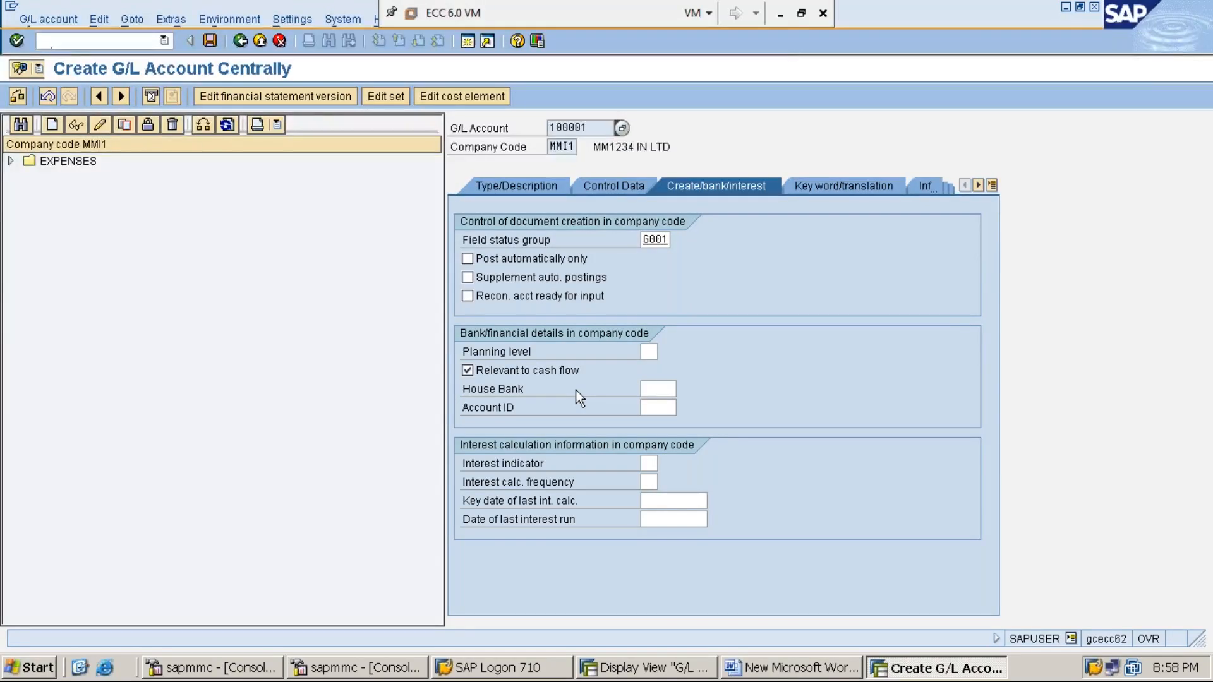
click(780, 18)
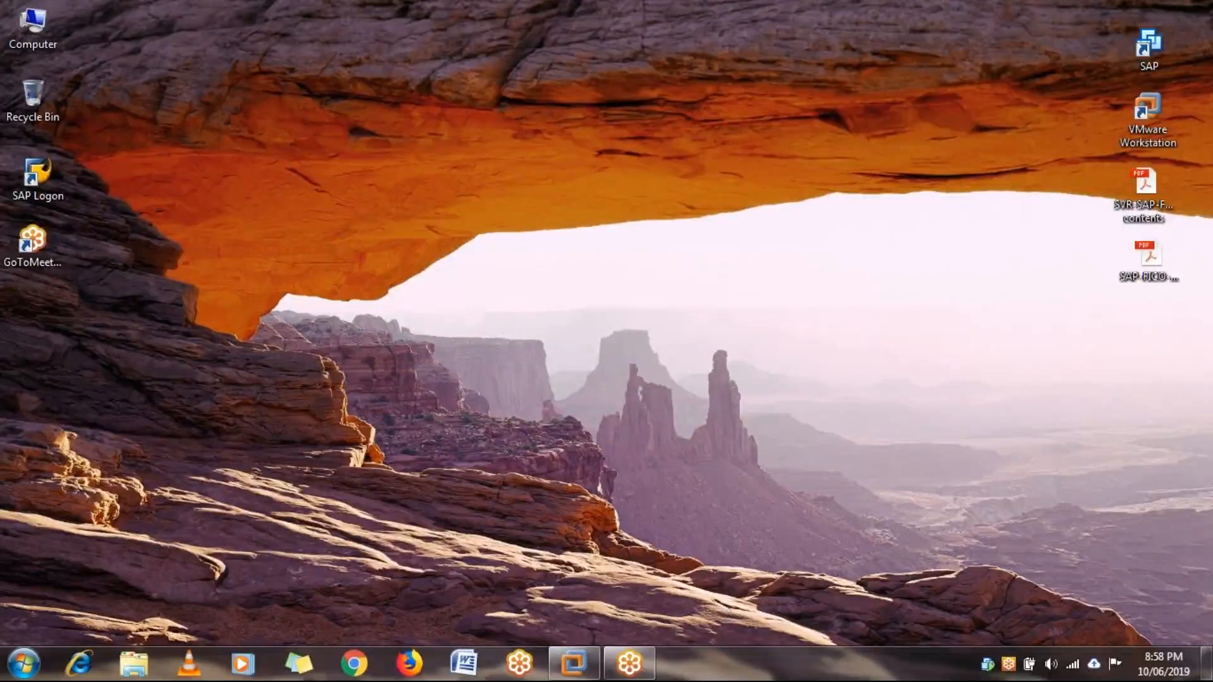
click(574, 664)
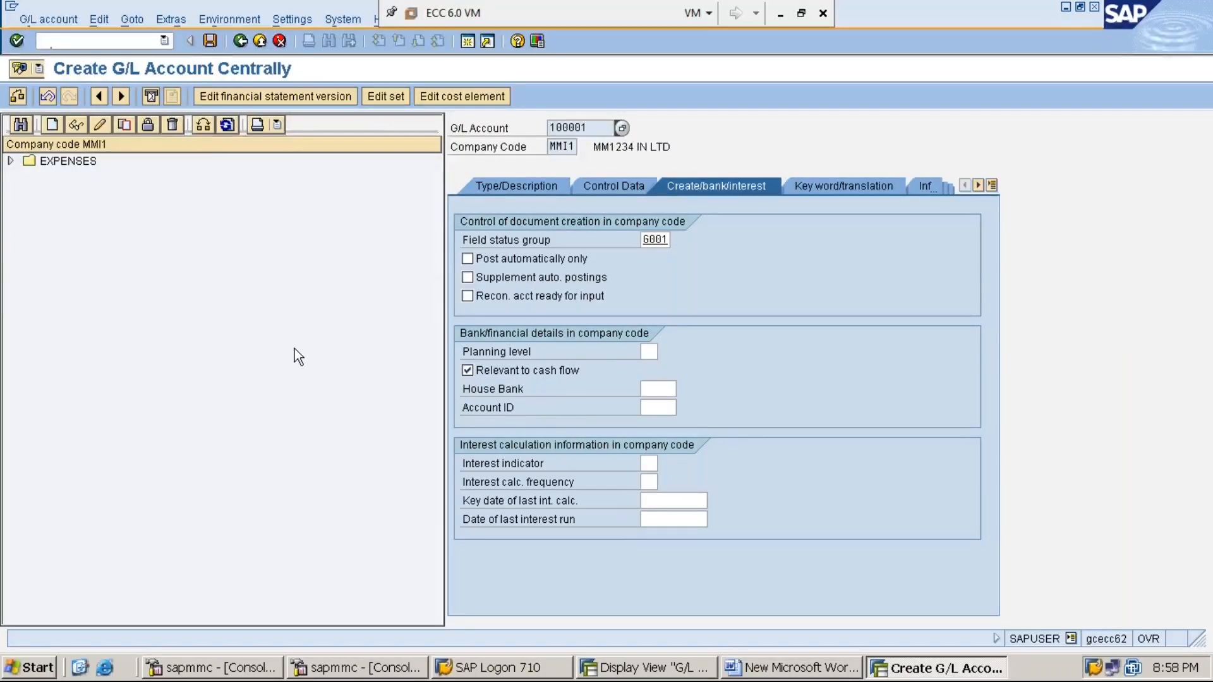
click(211, 40)
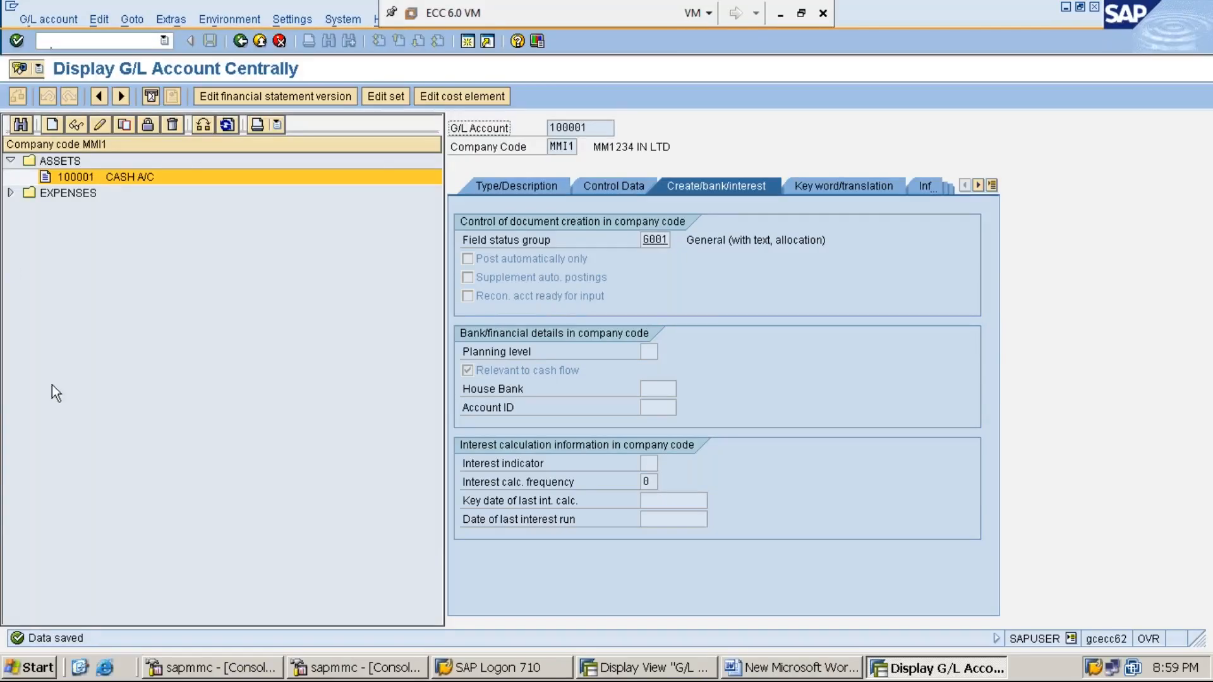
- Expand the EXPENSES folder in the account tree to reveal 300001 RENT A/C
click(10, 193)
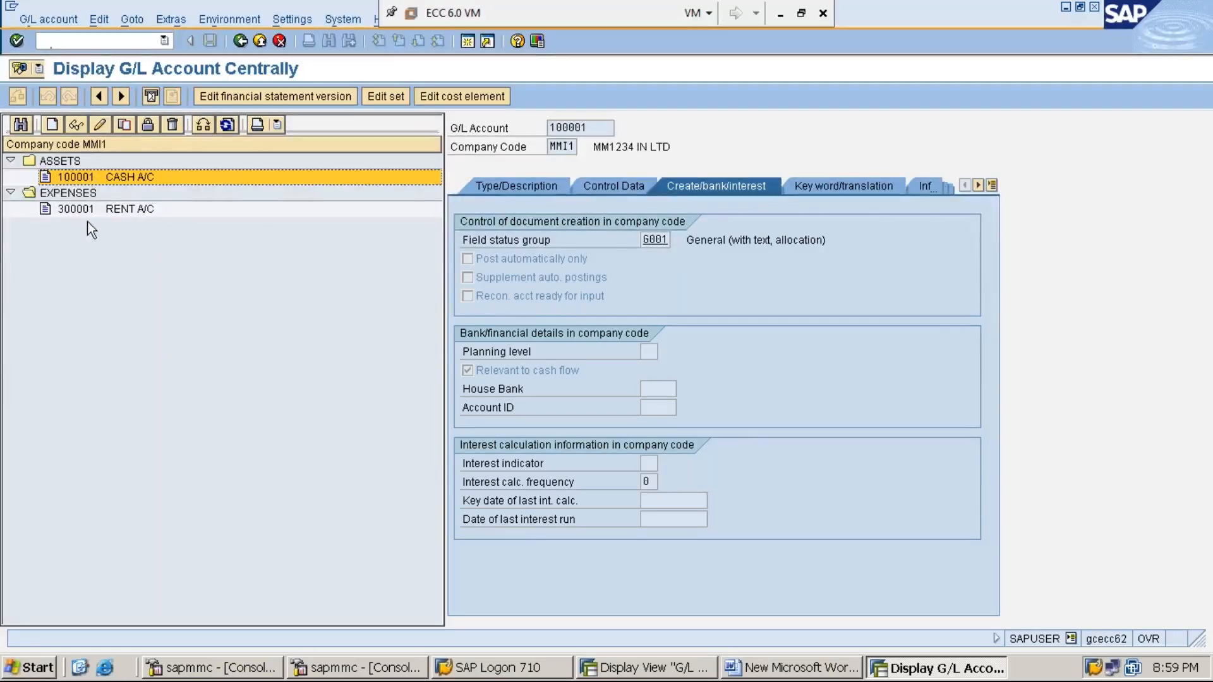
- Review Cash account 100001's control data and confirm its account group is ASSETS
click(124, 210)
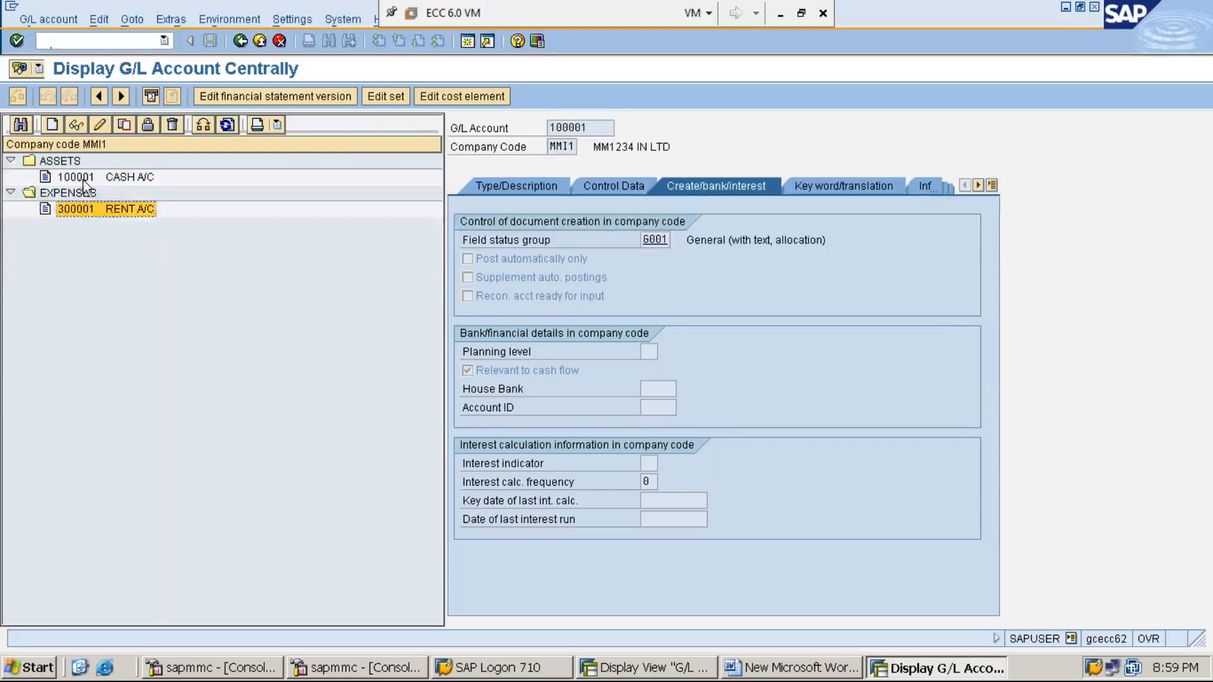
click(121, 178)
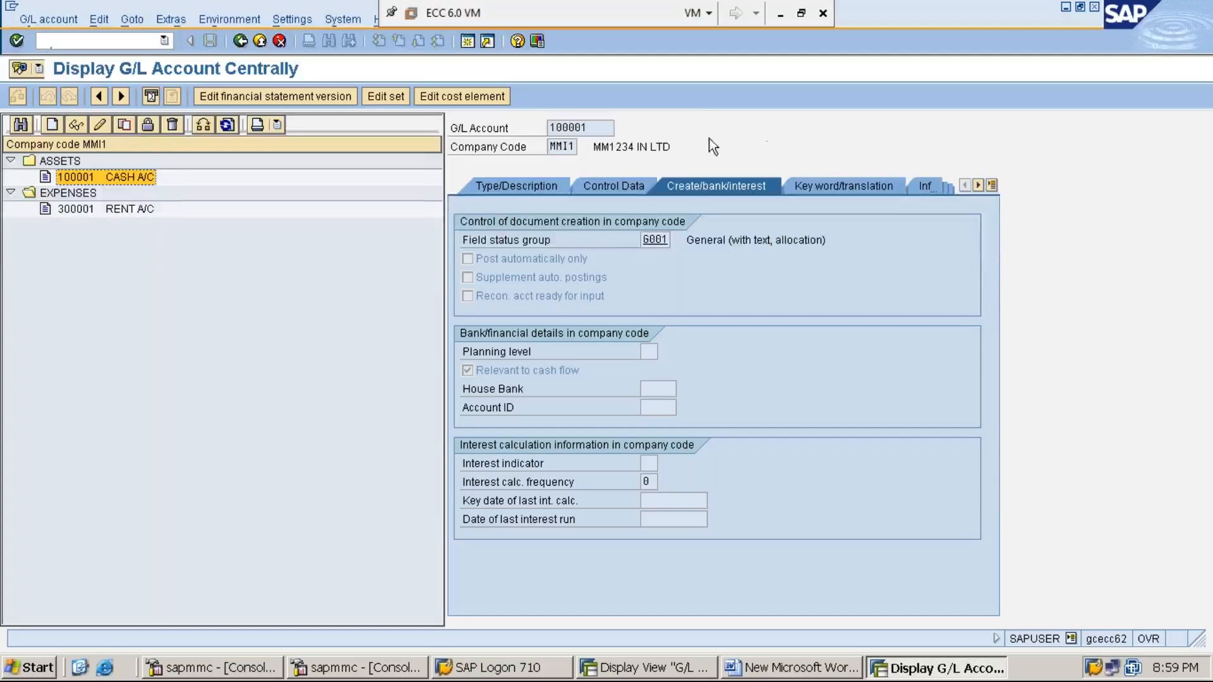
click(657, 240)
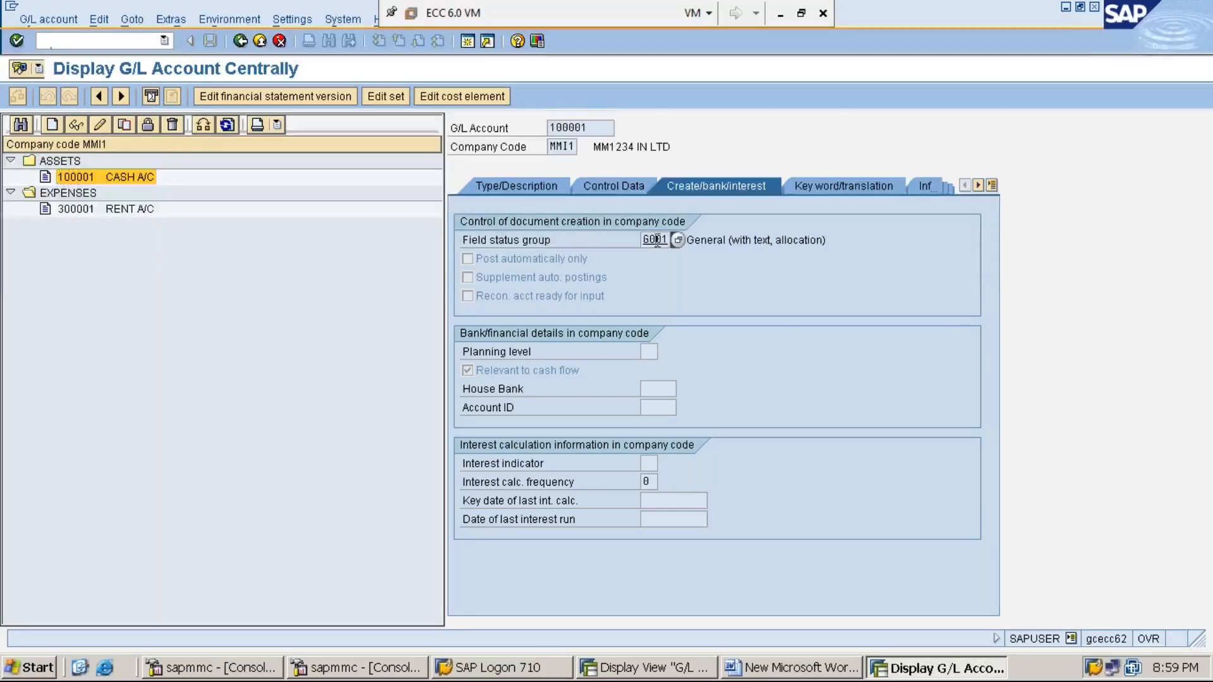
click(614, 187)
click(502, 497)
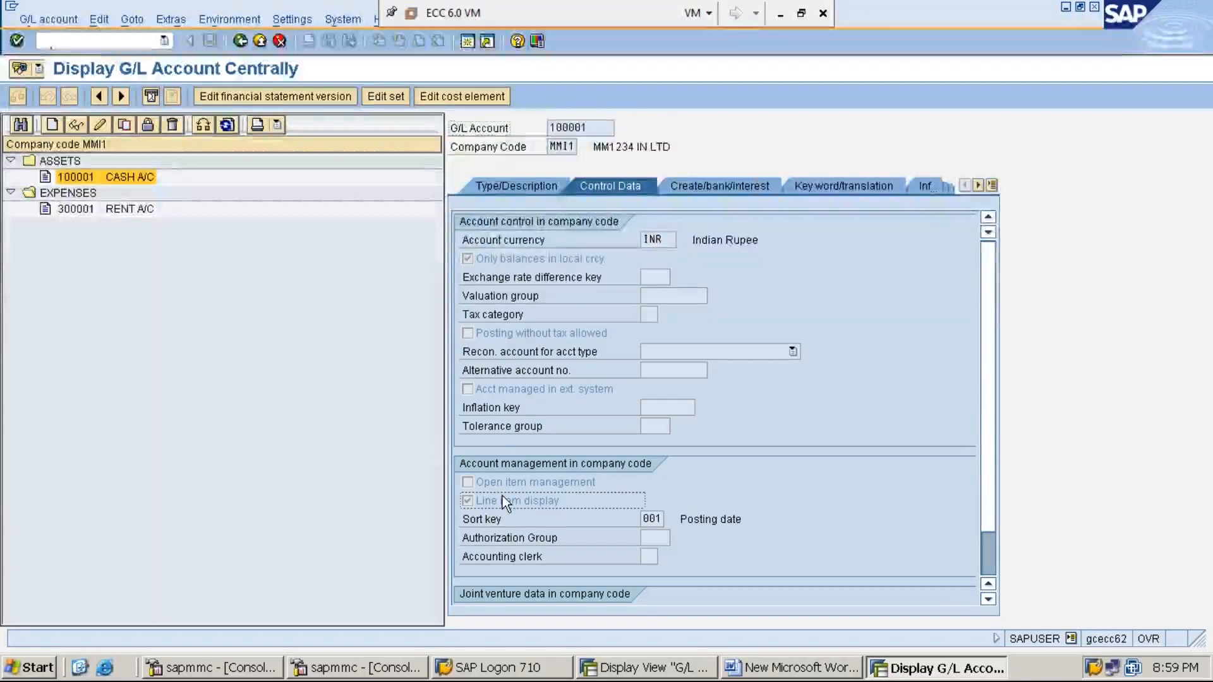
click(516, 184)
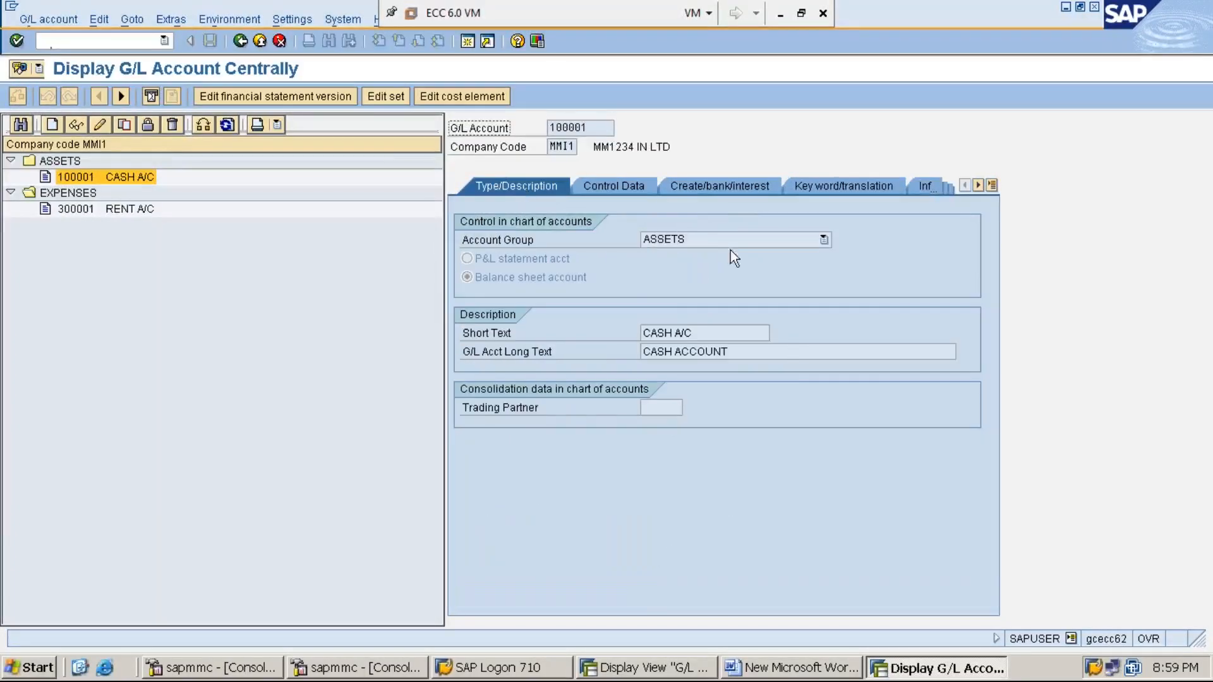
click(819, 244)
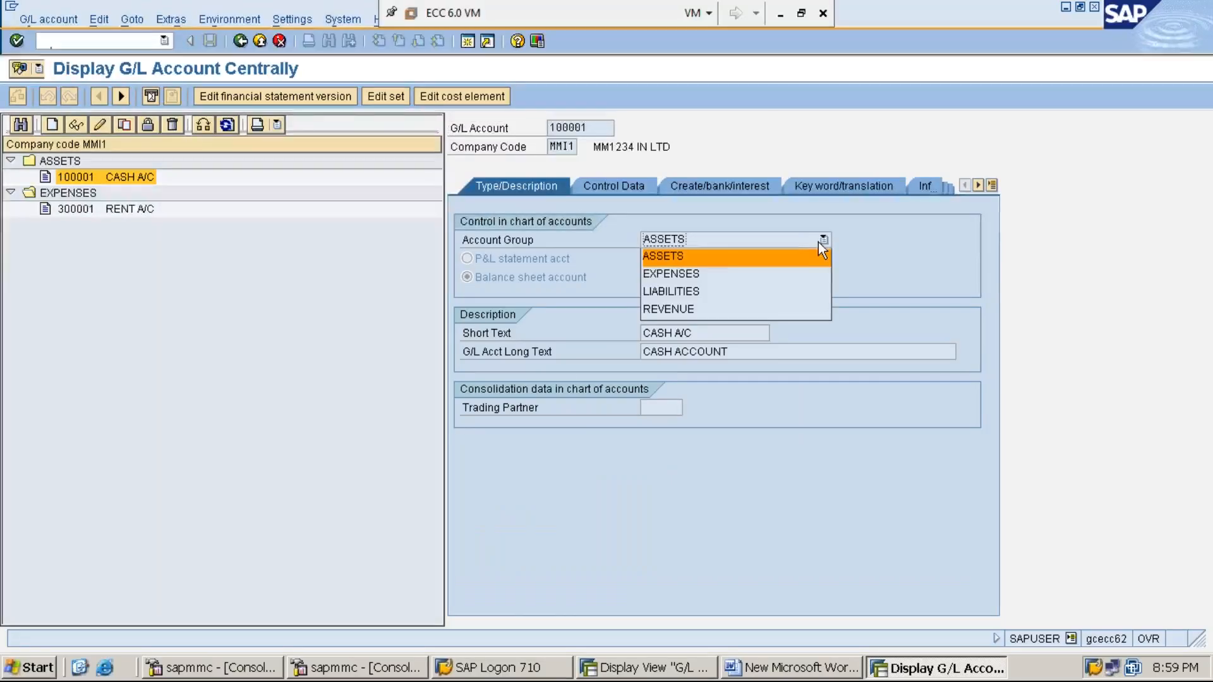
click(710, 256)
- Open Rent account 300001 and confirm its account group is EXPENSES
double_click(115, 208)
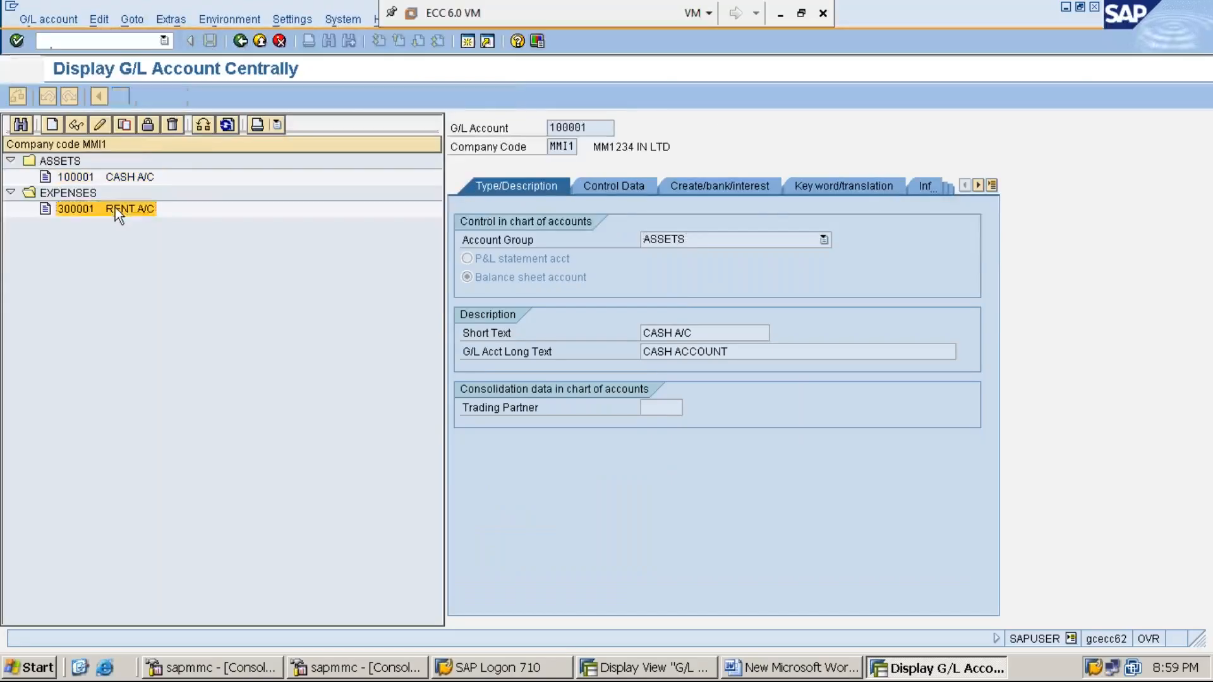
click(771, 239)
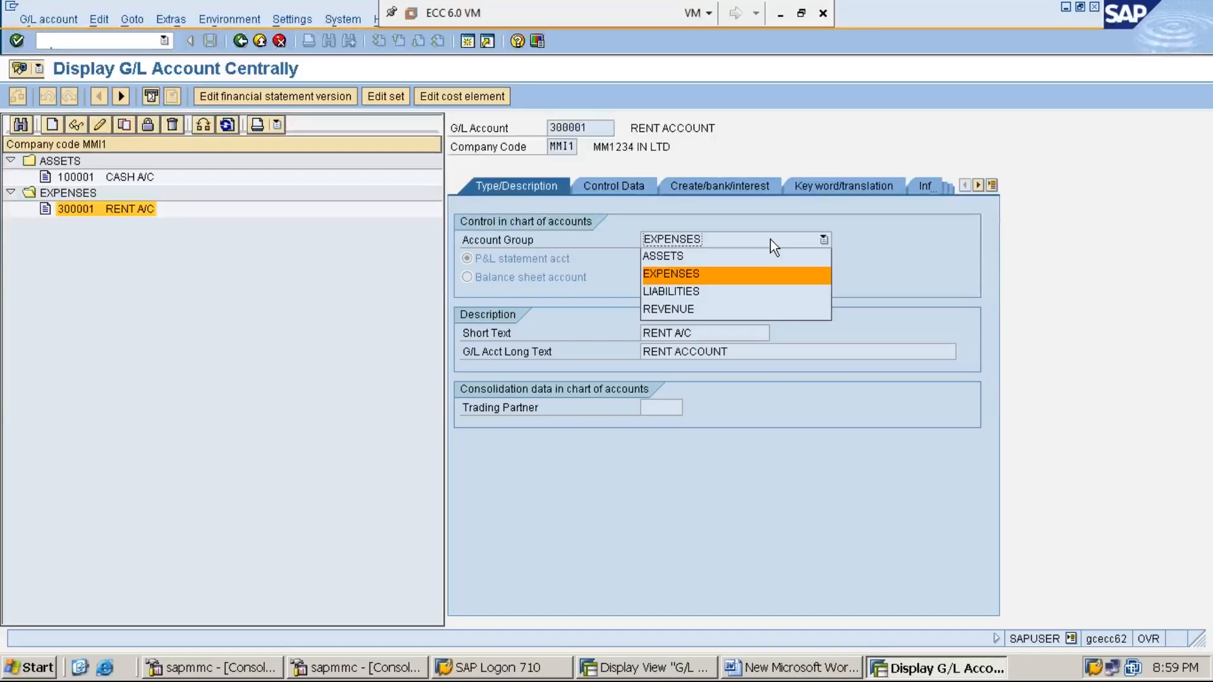
click(222, 292)
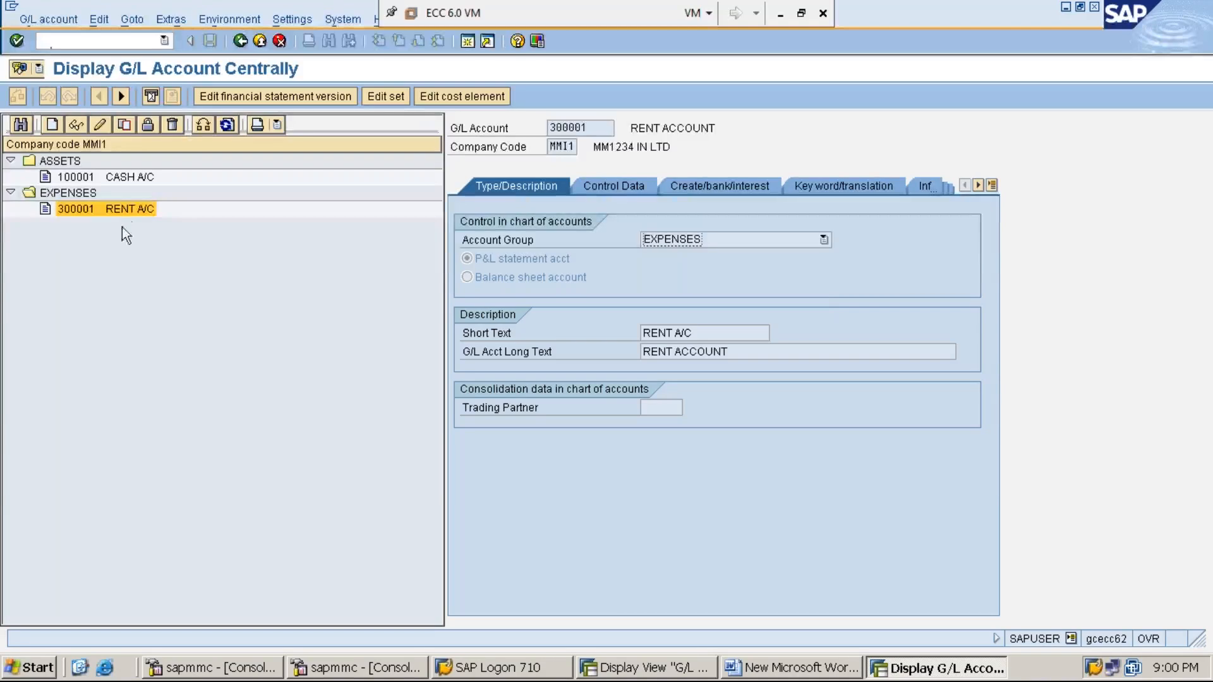
double_click(135, 212)
- Try switching Rent account 300001 to the REVENUE group, then view the G/L account groups overview
click(97, 123)
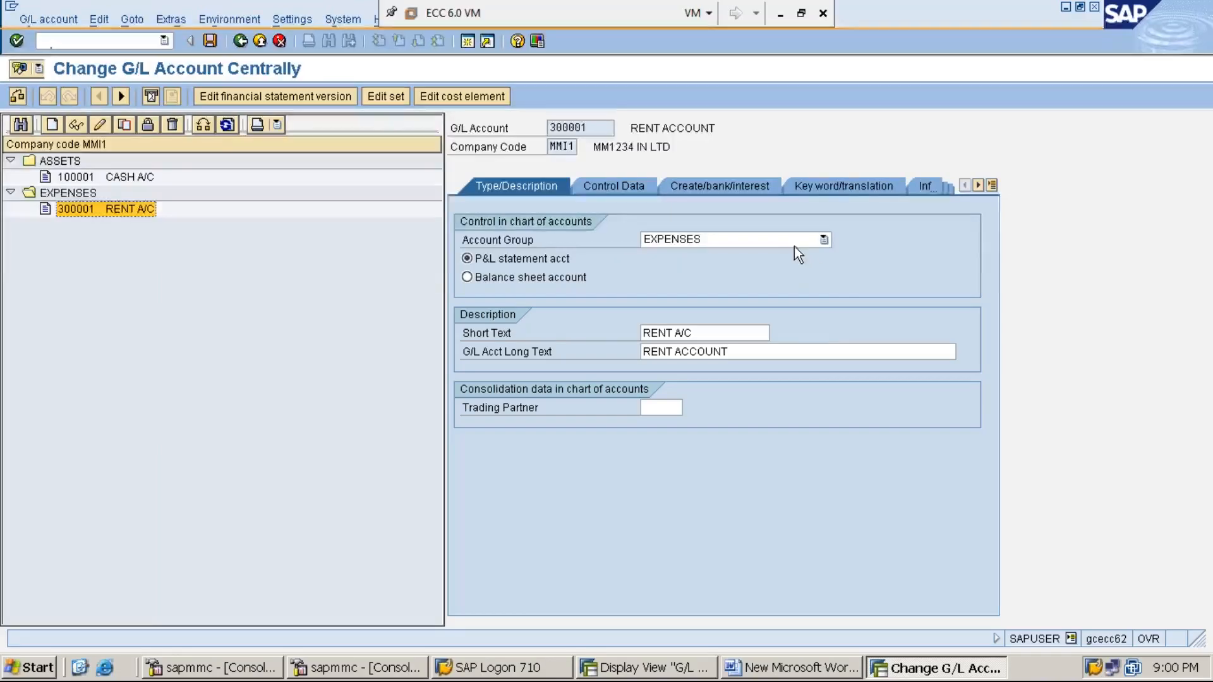
click(825, 241)
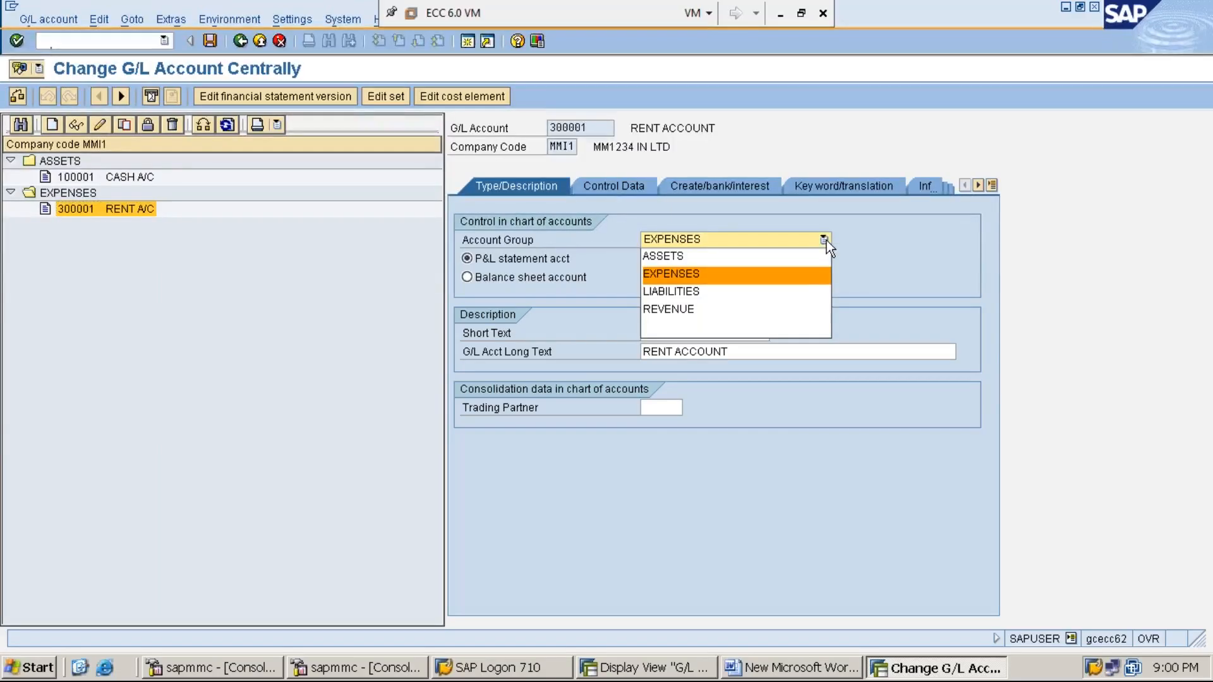
click(796, 313)
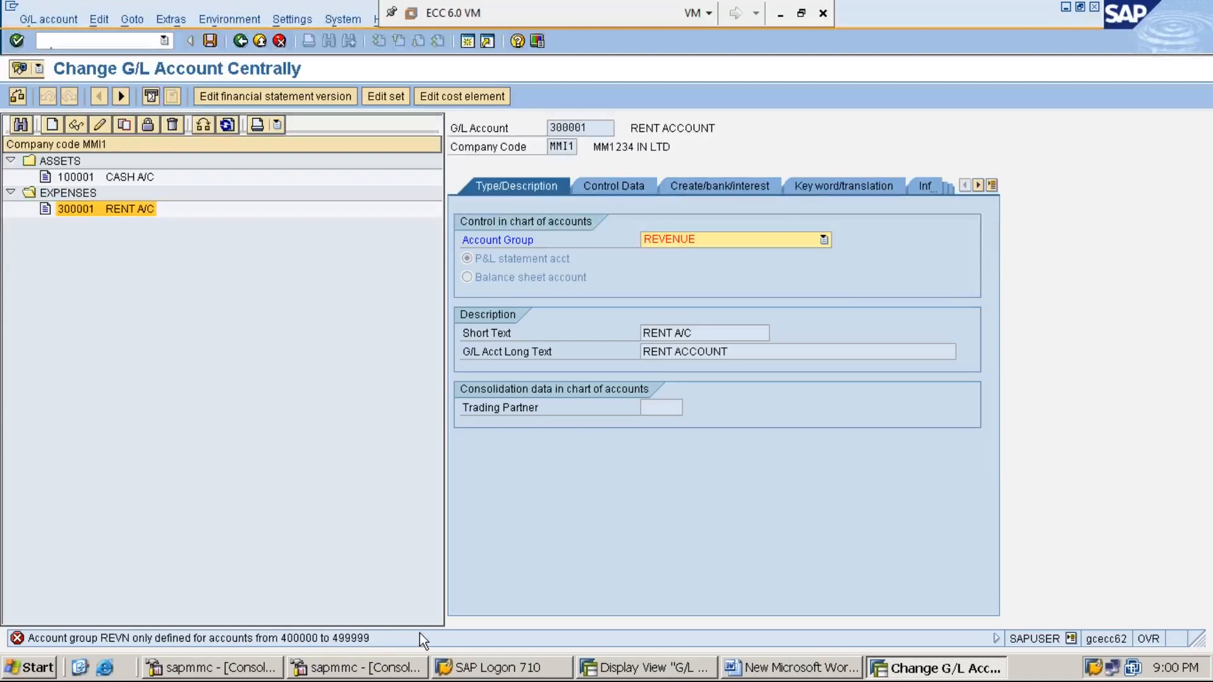
click(665, 671)
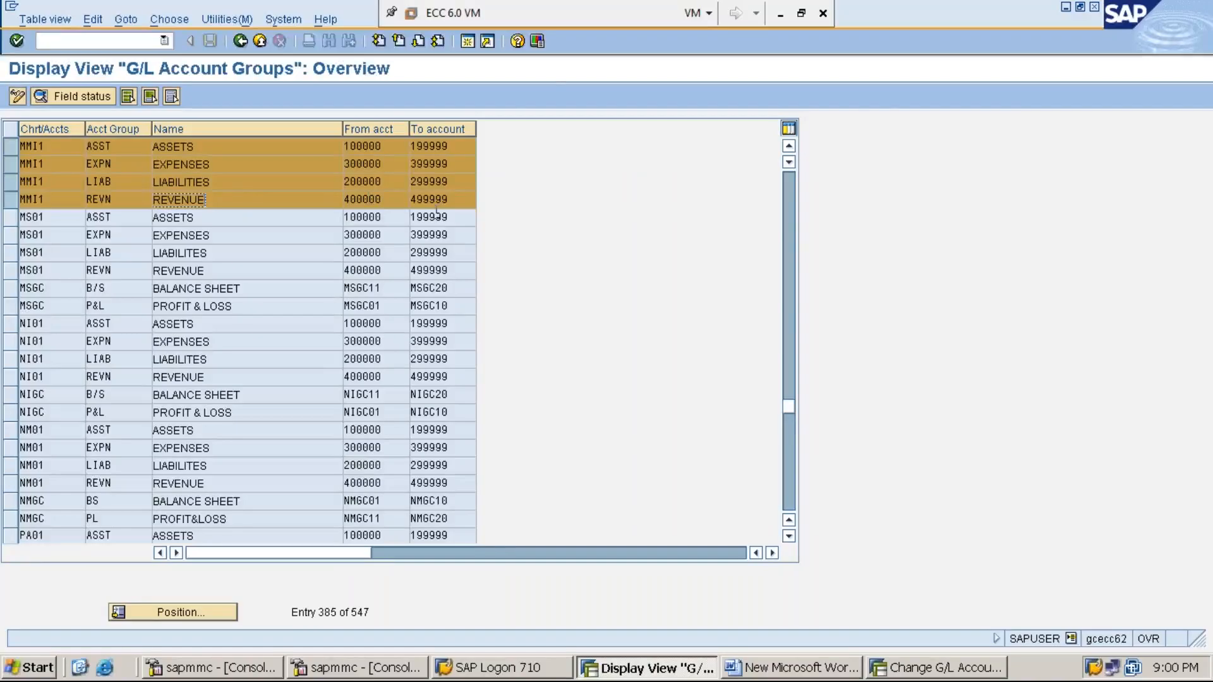
click(1069, 10)
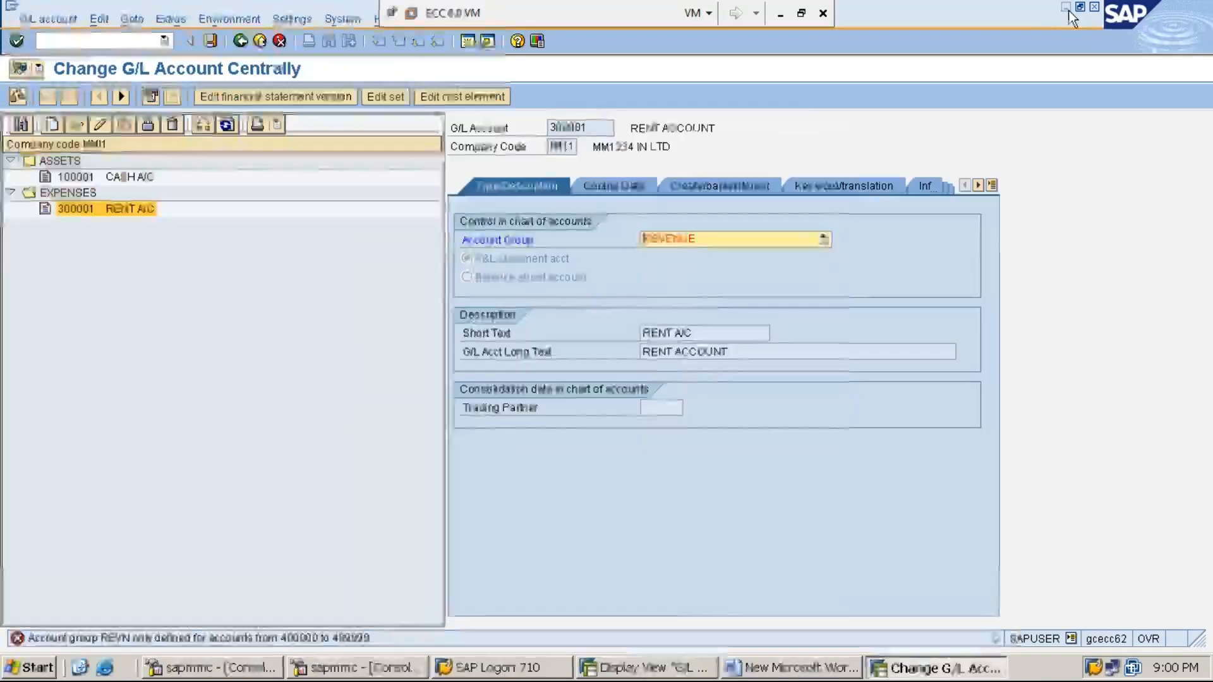
click(826, 241)
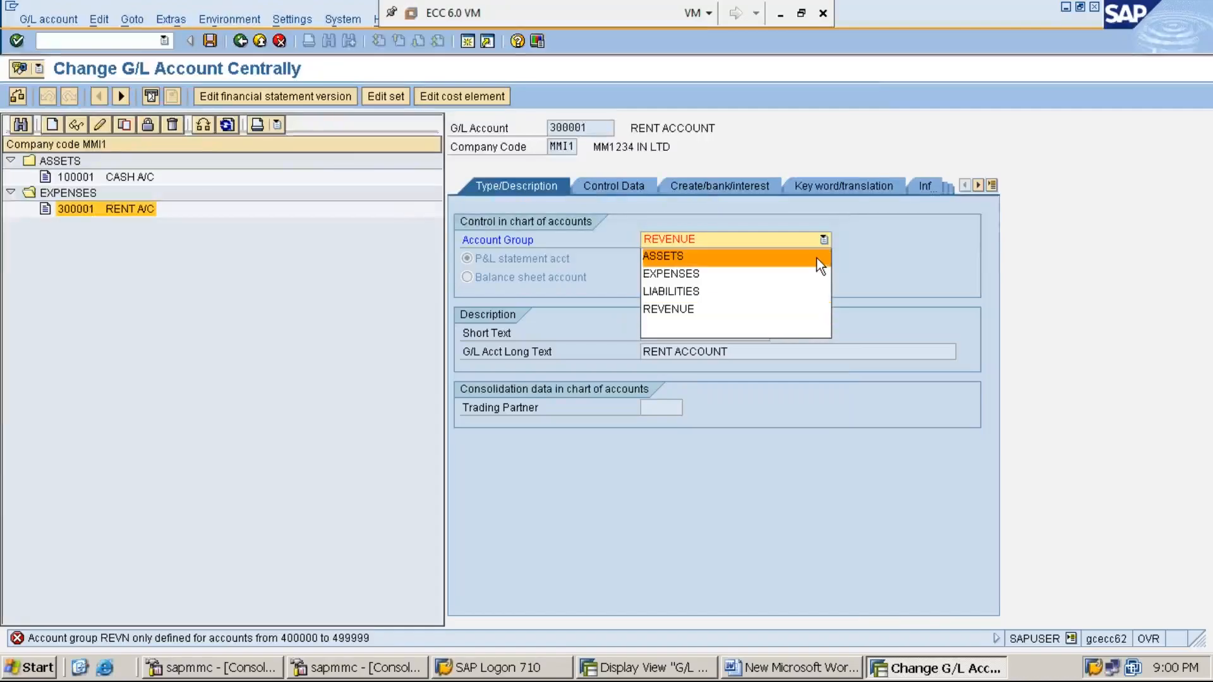
click(817, 259)
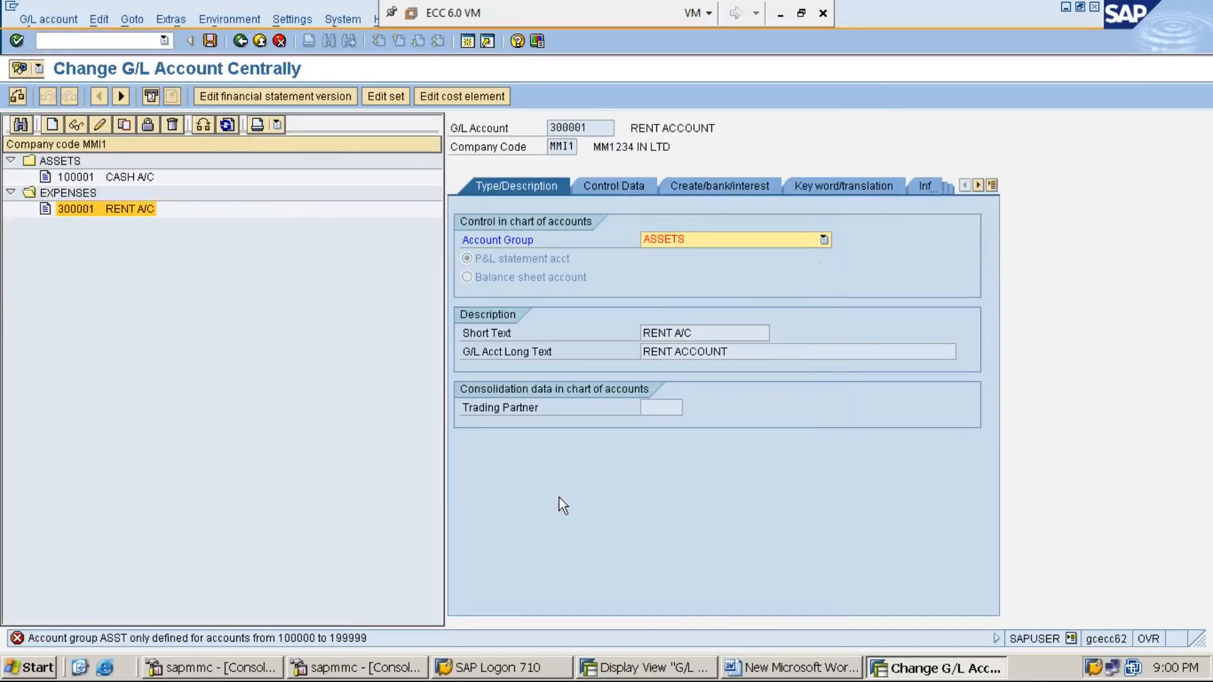
click(825, 240)
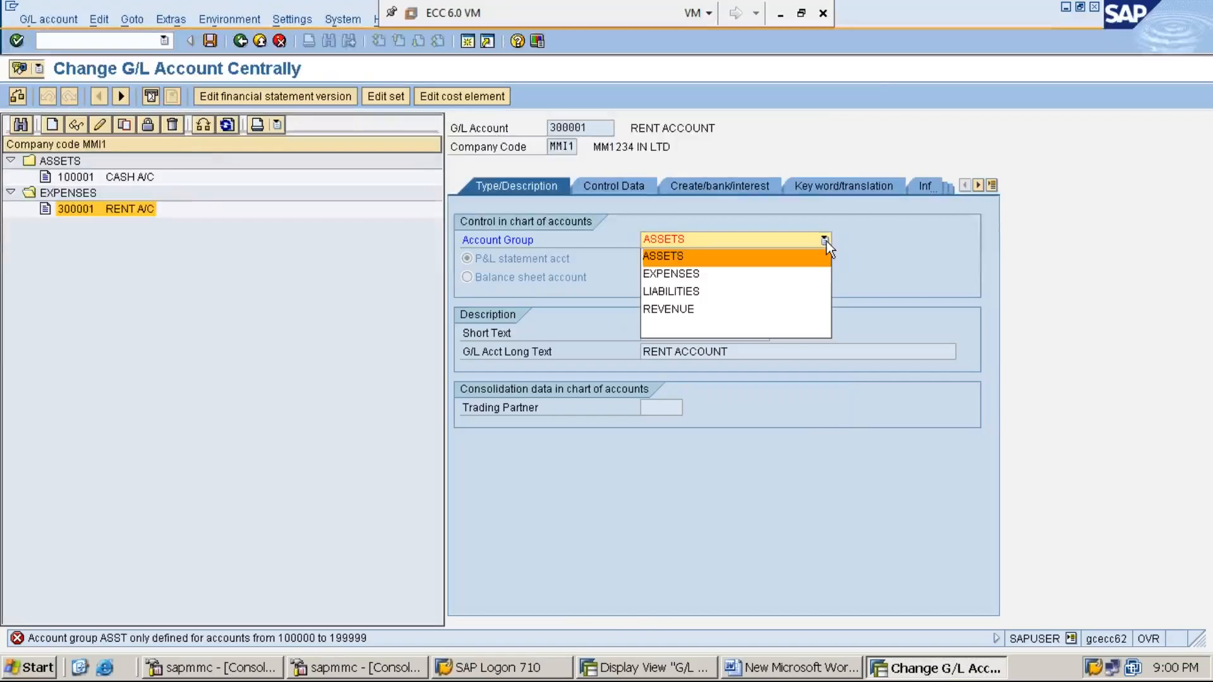
click(795, 291)
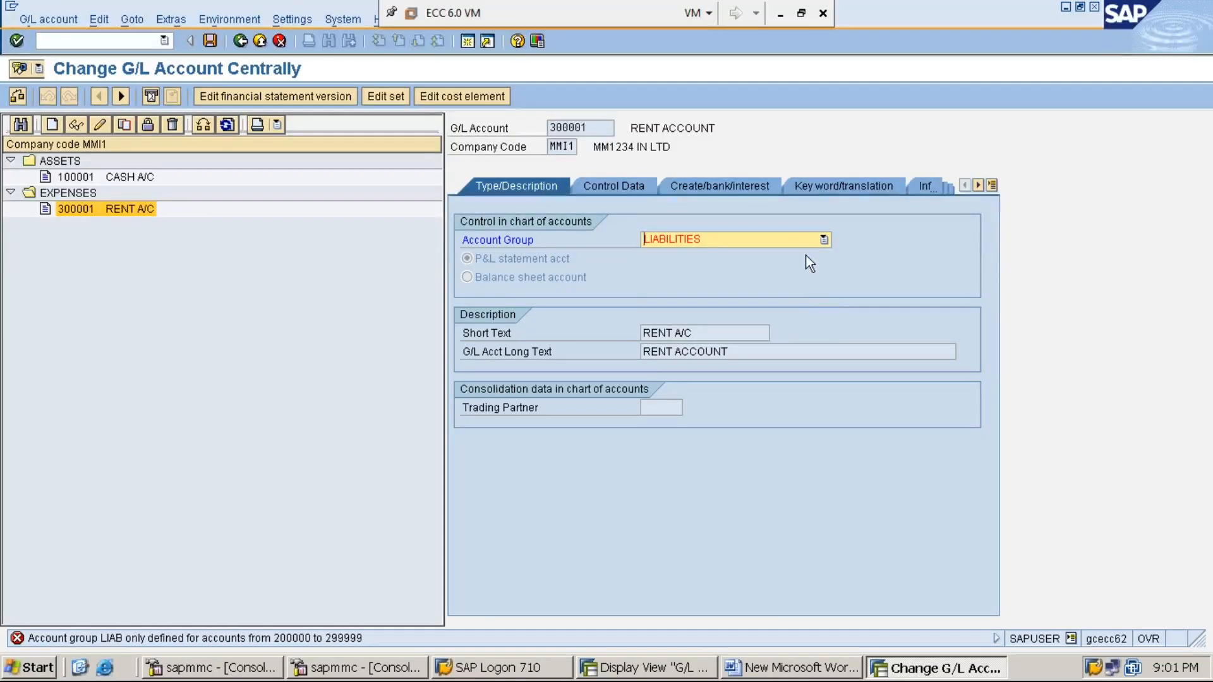
click(823, 239)
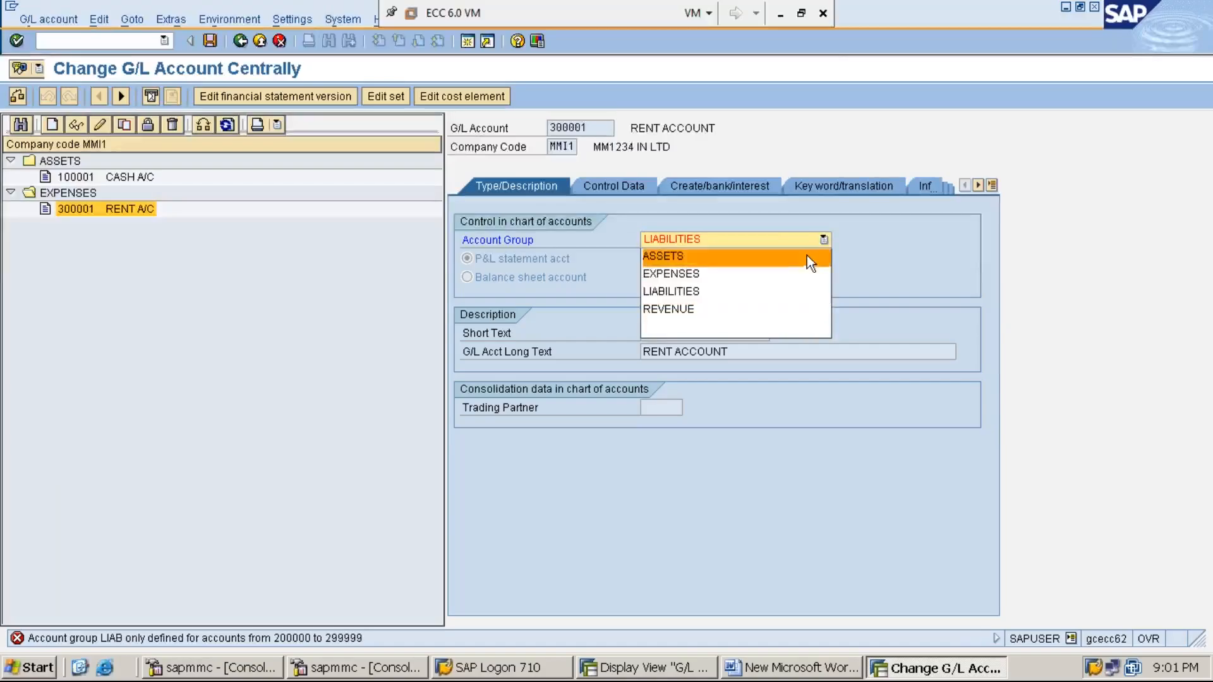
click(805, 282)
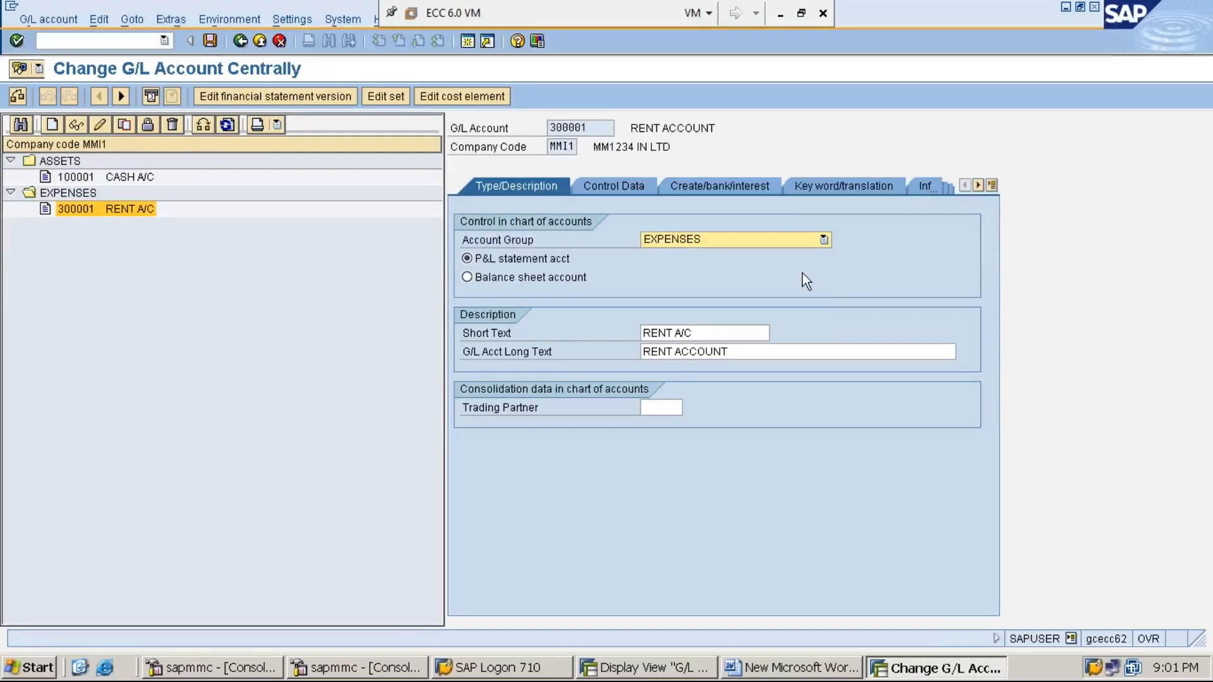
click(207, 40)
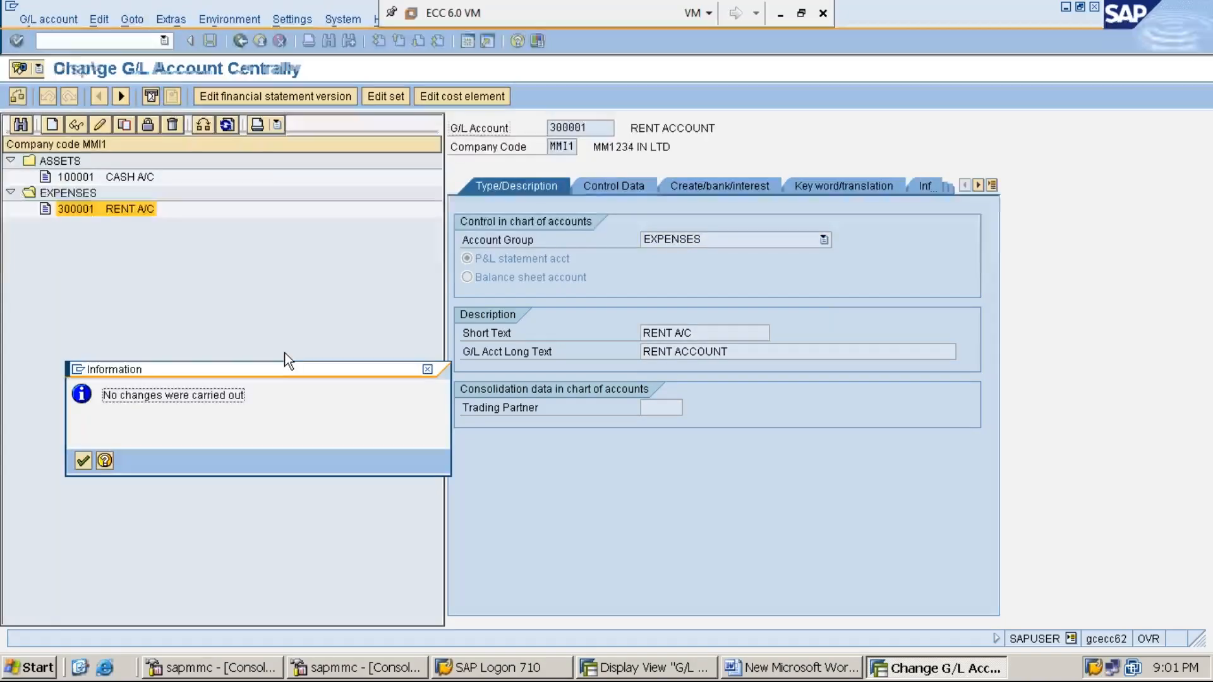
key(Return)
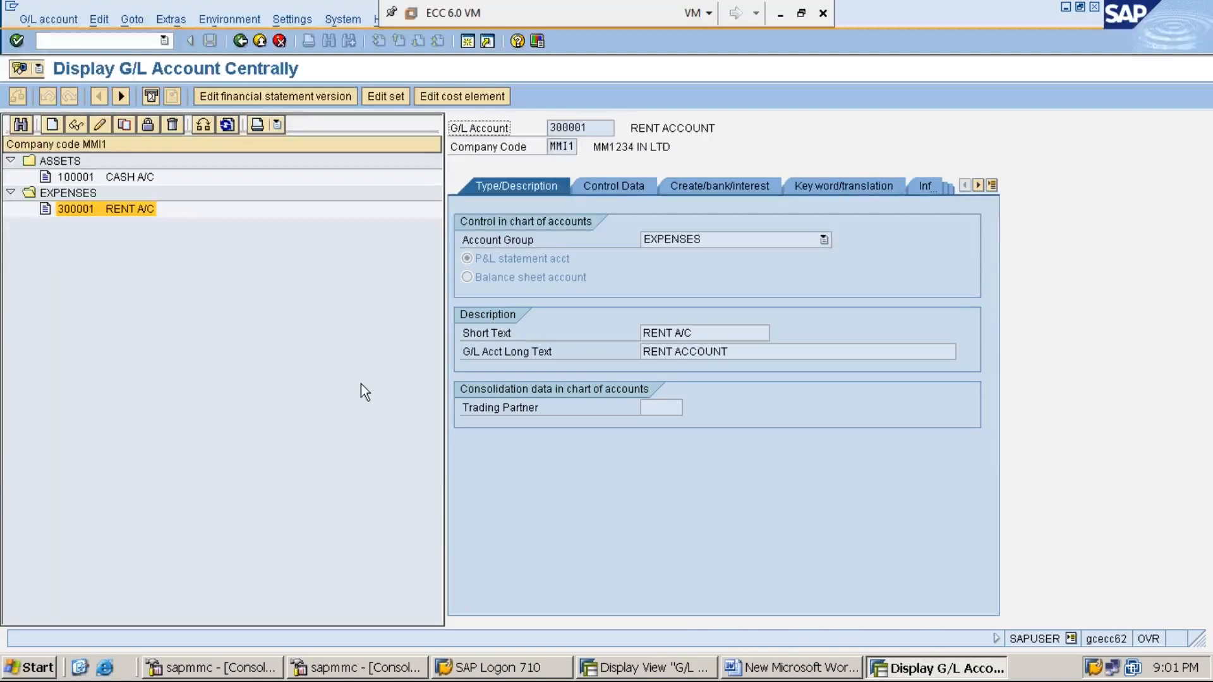
click(662, 674)
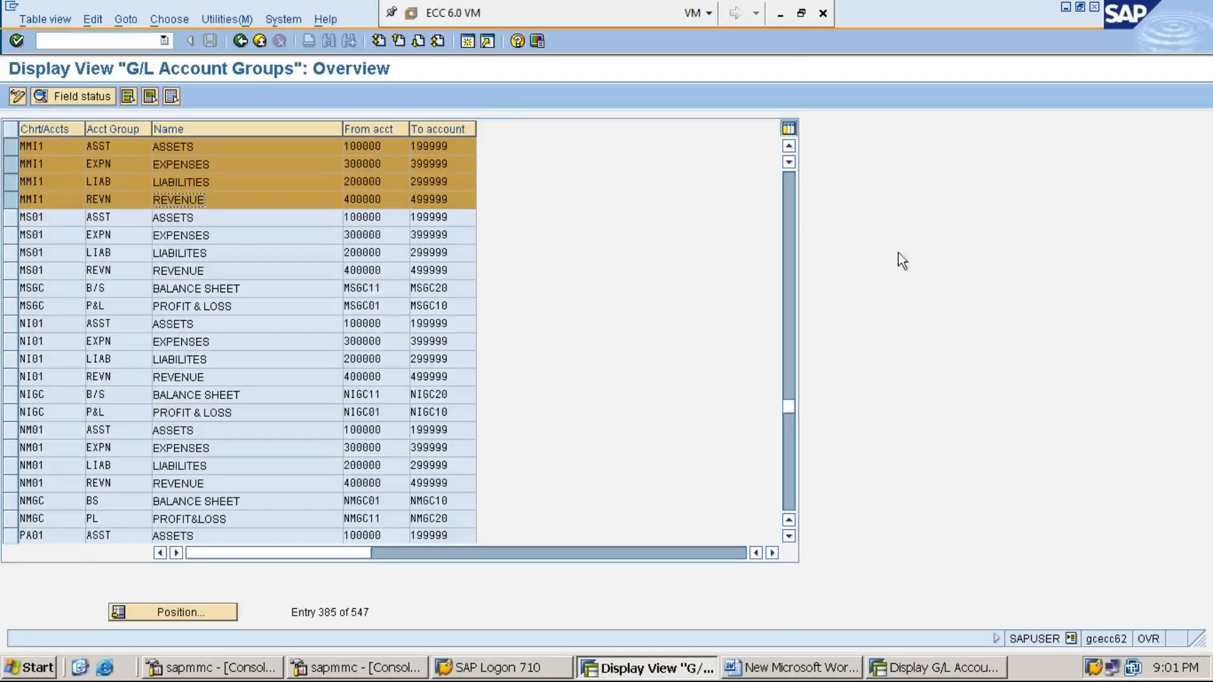
click(781, 15)
mouse_move(575, 660)
click(632, 597)
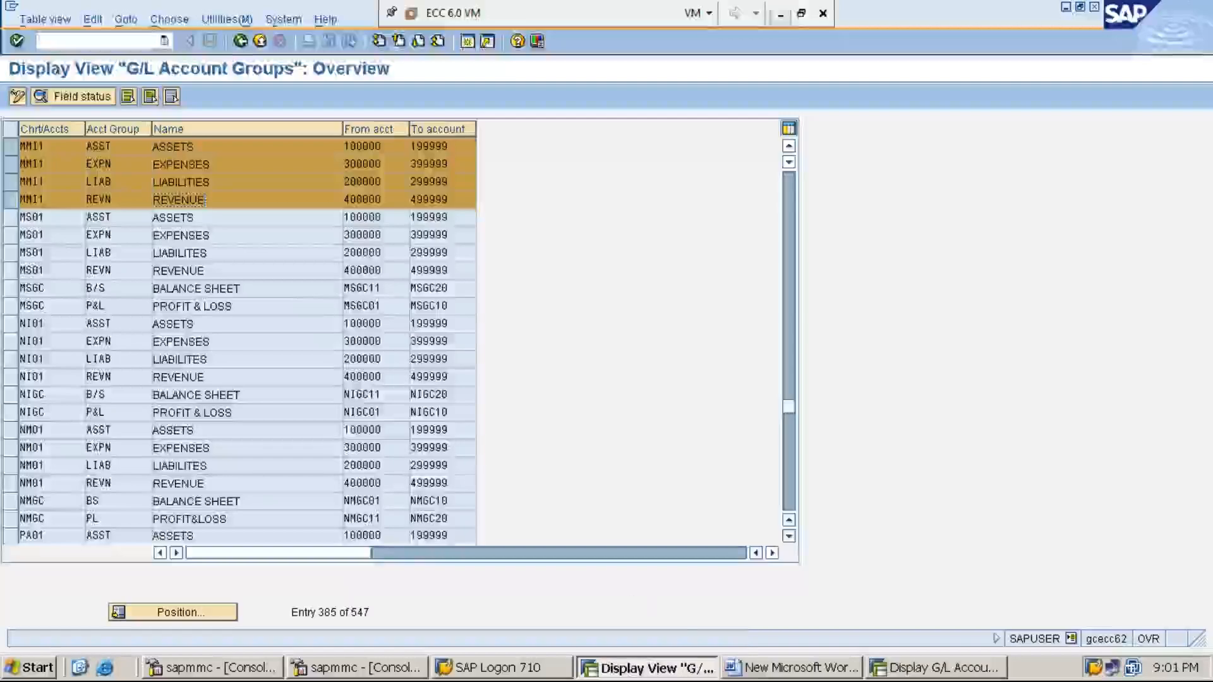
- In the Word notes, start a new line below Step 6 reading 'STEP:7:'
click(766, 675)
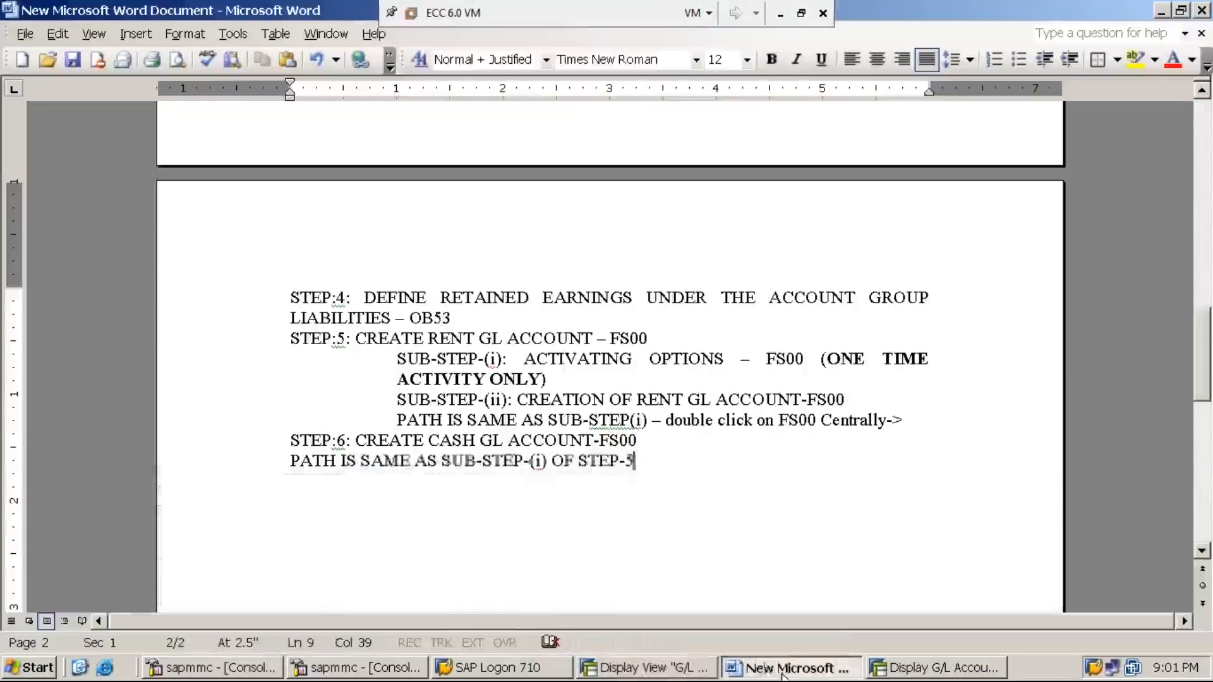
key(Return)
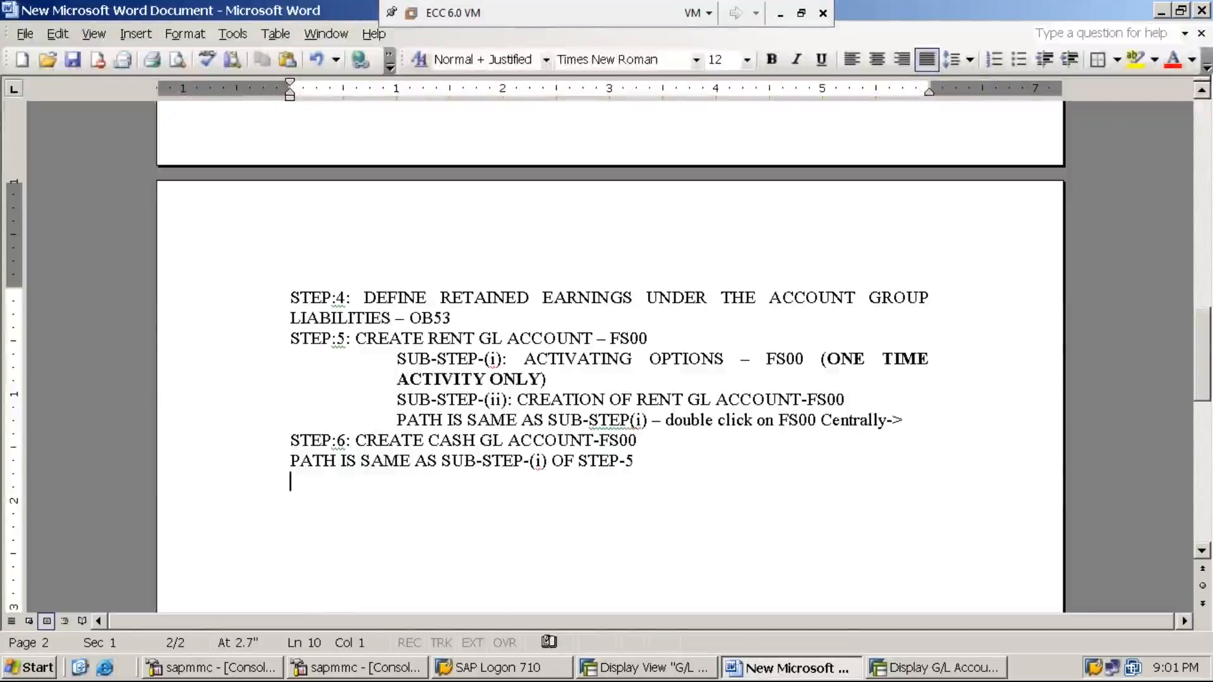
text(STEP)
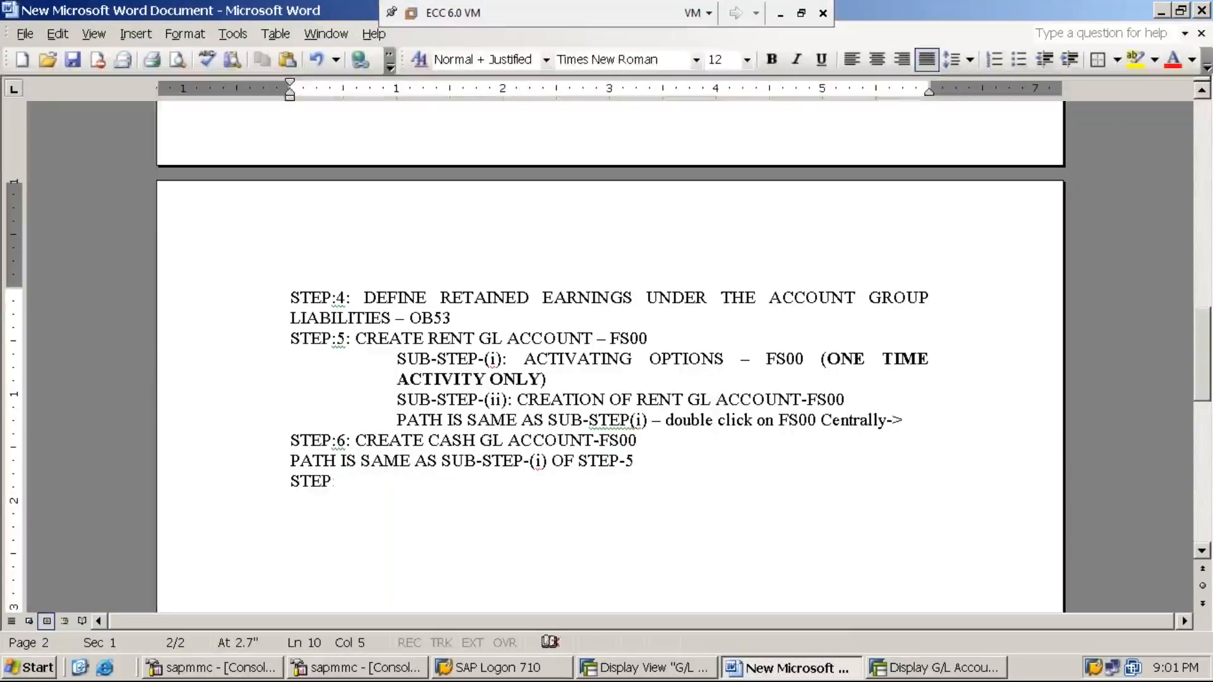
text(:7:)
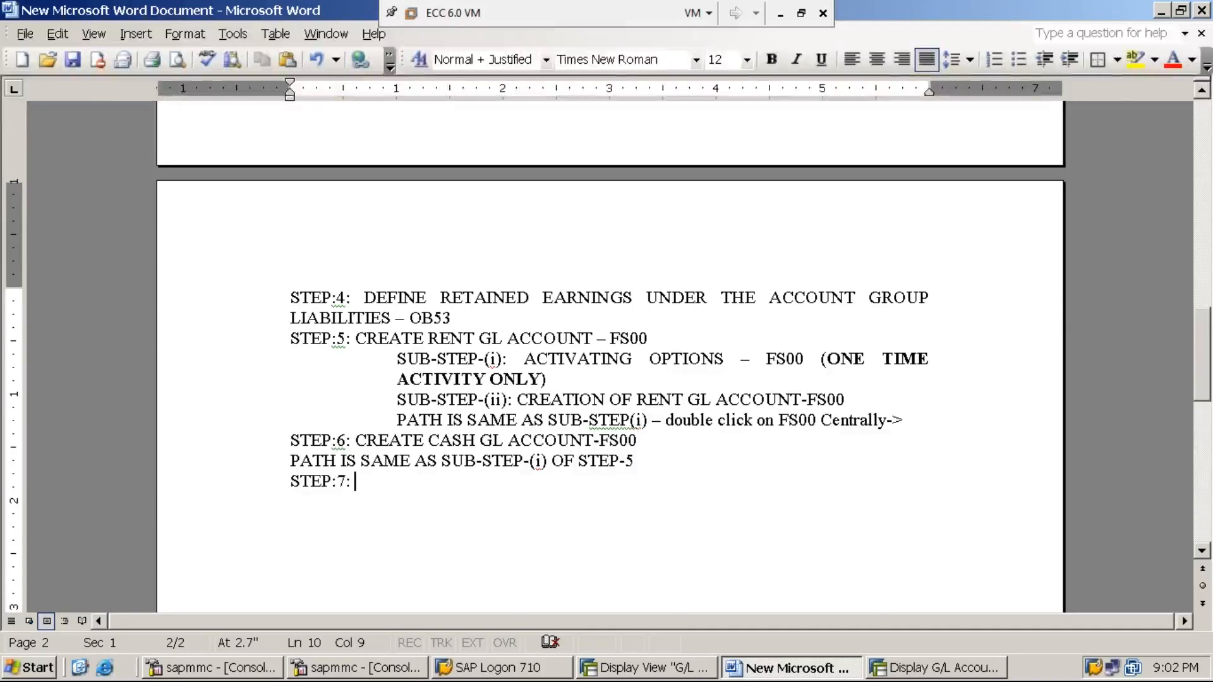
- Complete the line with 'POST / PROCESS RENT OF RS.5,000 PAID BY THE ORGANIZATION USING F-02'
text(POST )
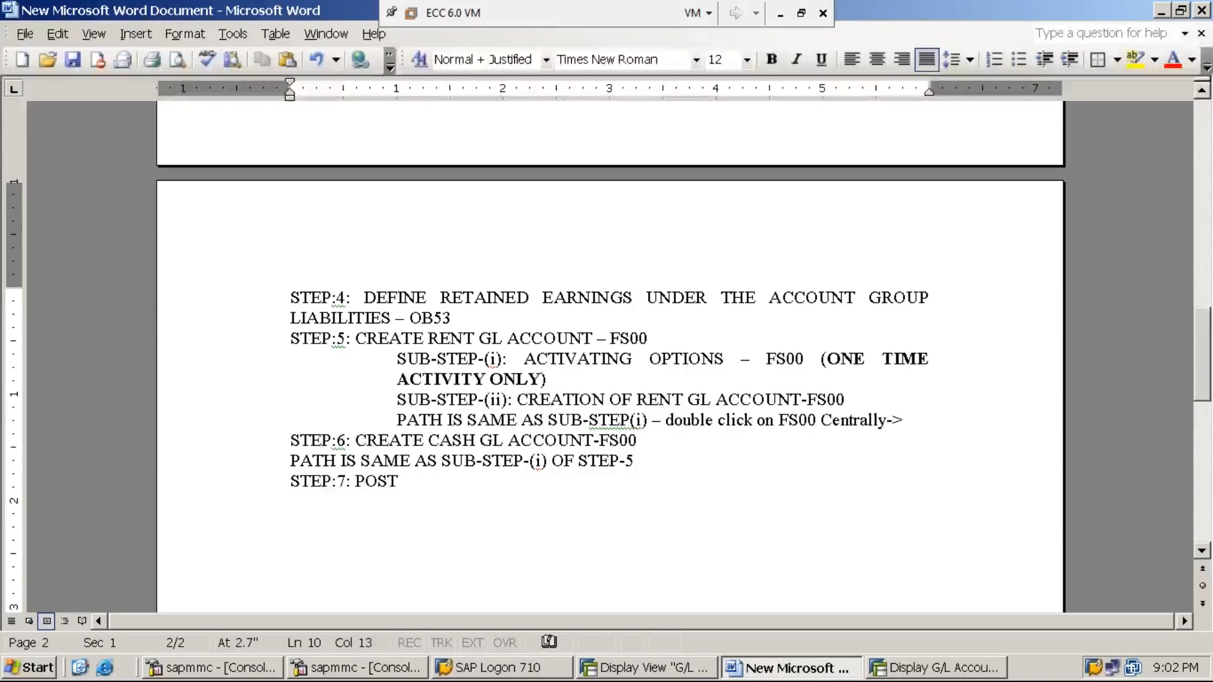
text(/ )
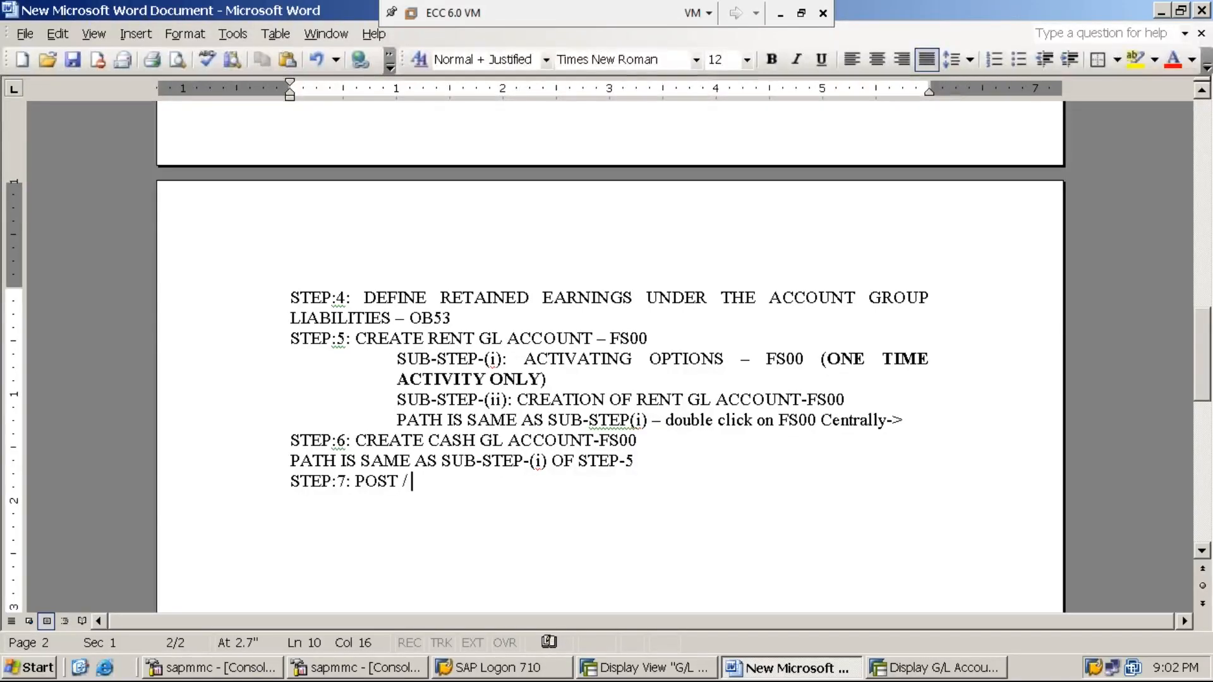
text(PROCESS )
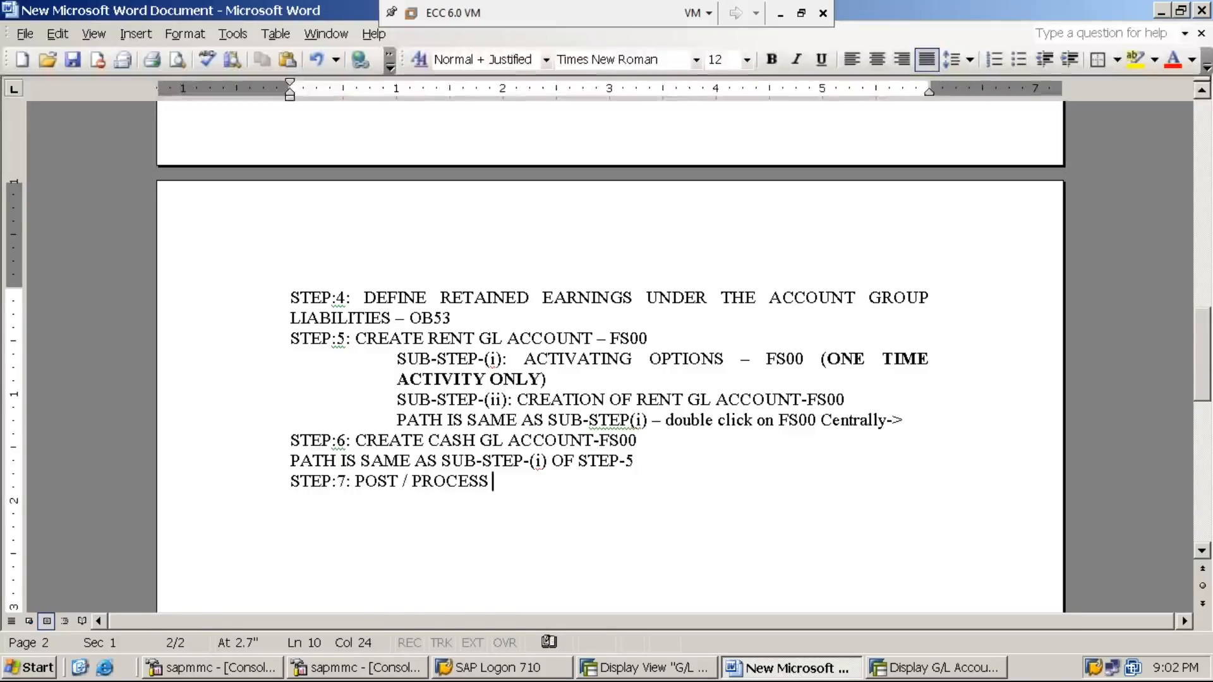
text(RENT )
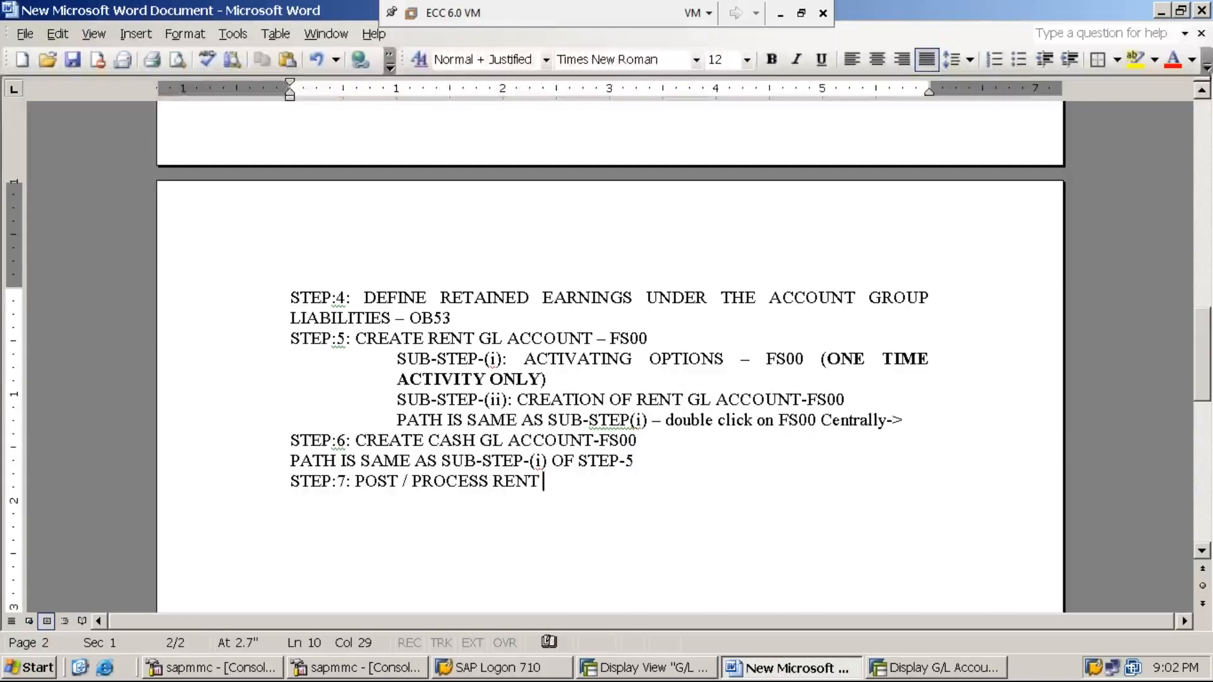
text(OF RS.5,000 )
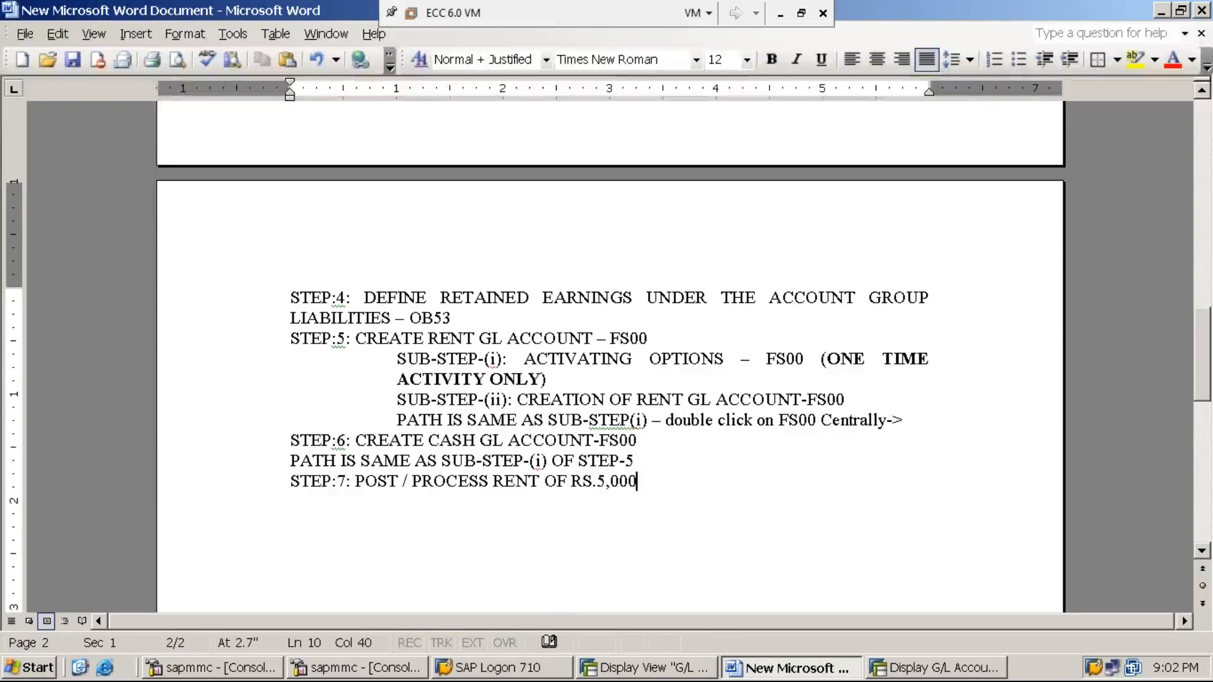
text(PAI)
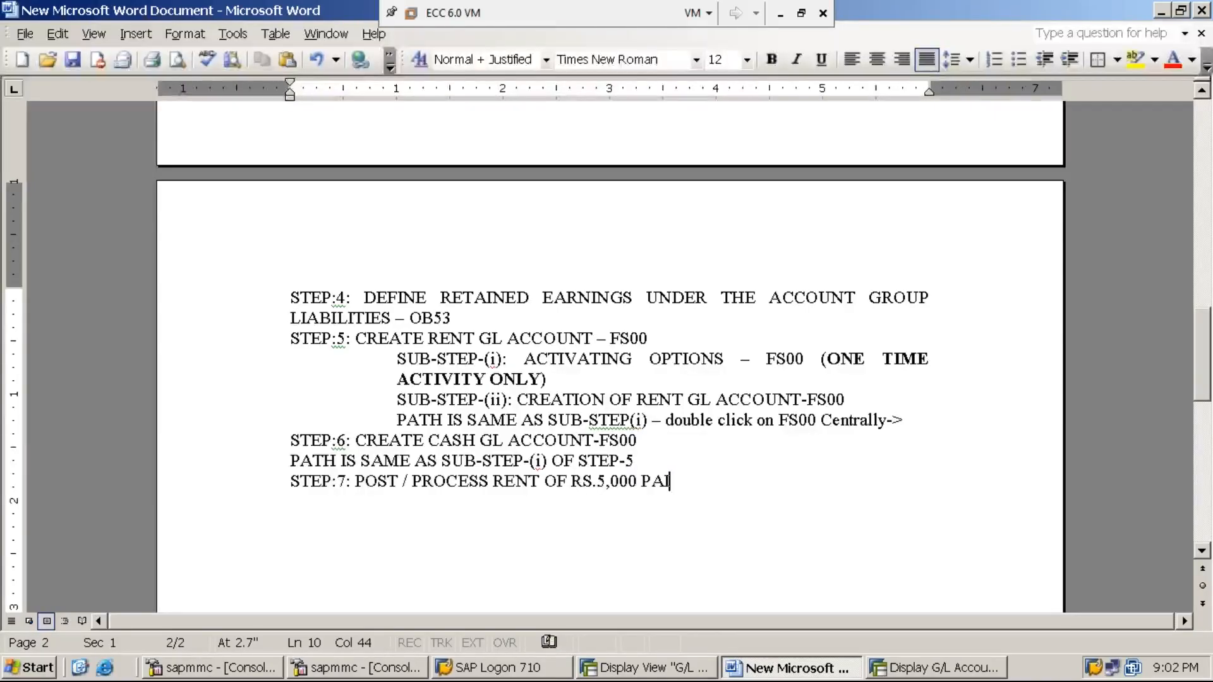
text(D )
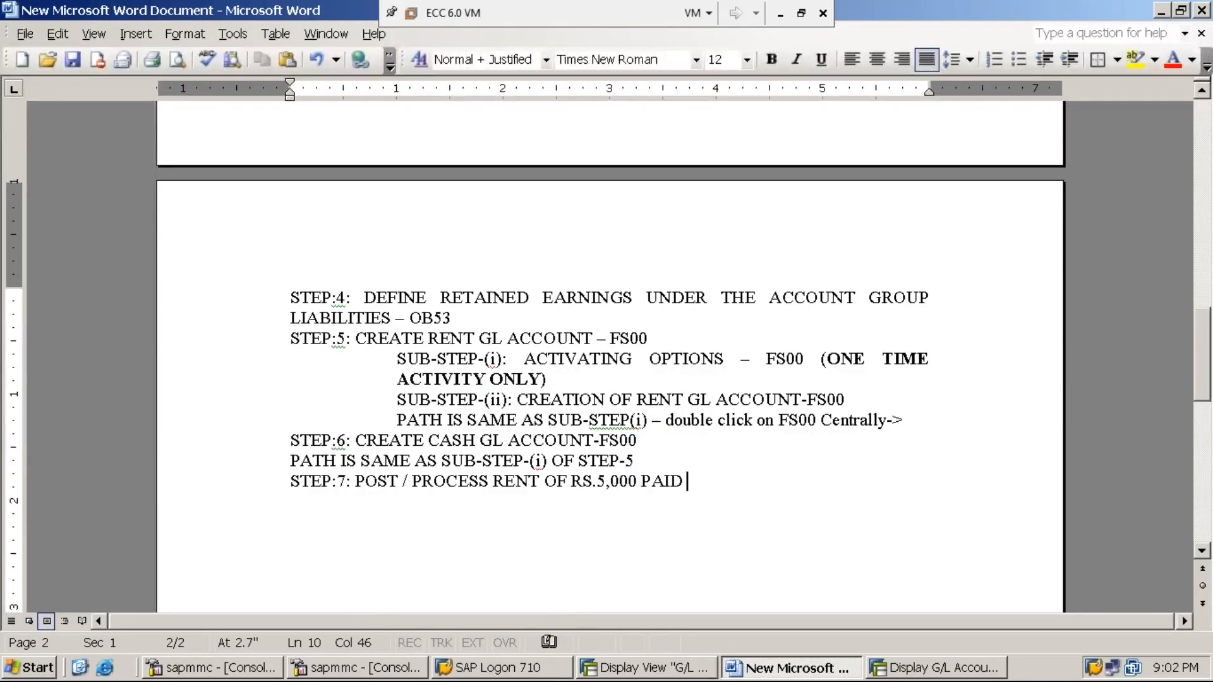
text(BY THE ORG)
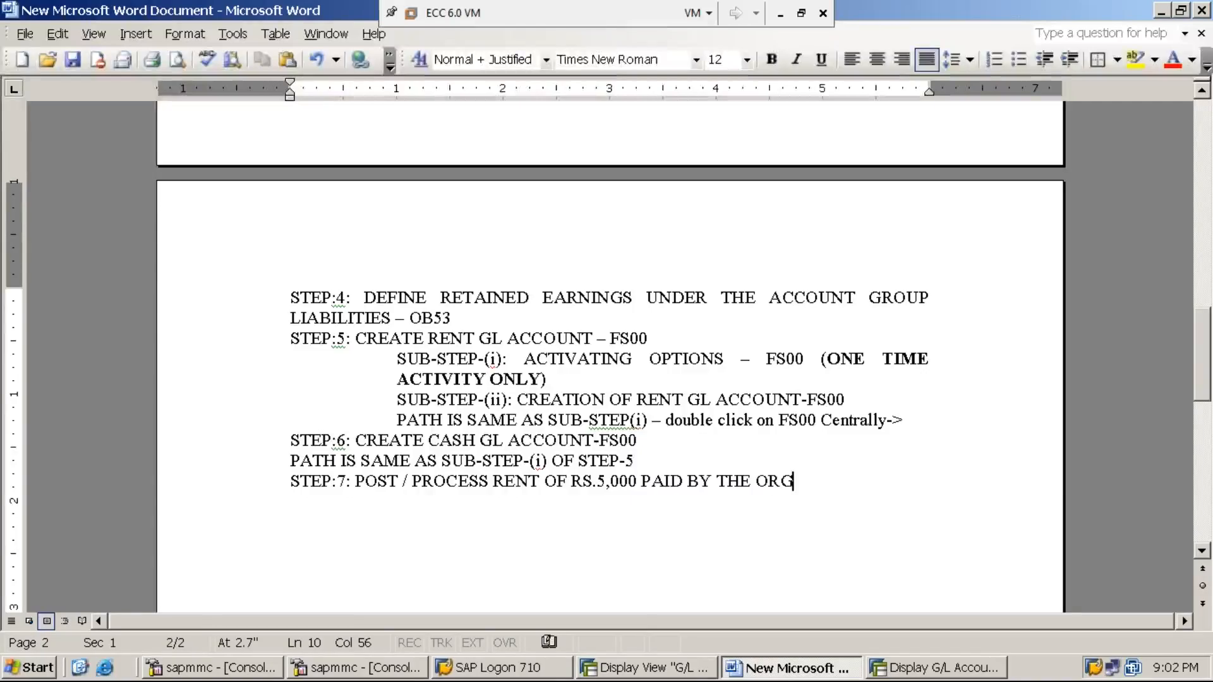
text(ANIZATION)
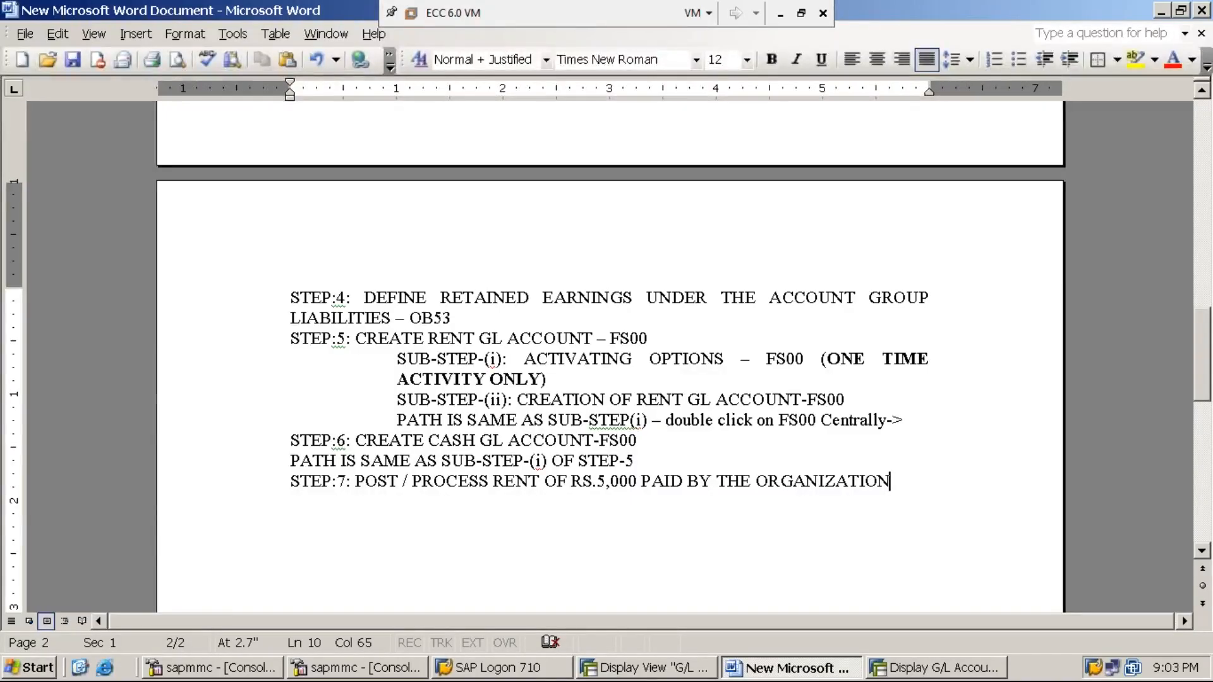
text(USING)
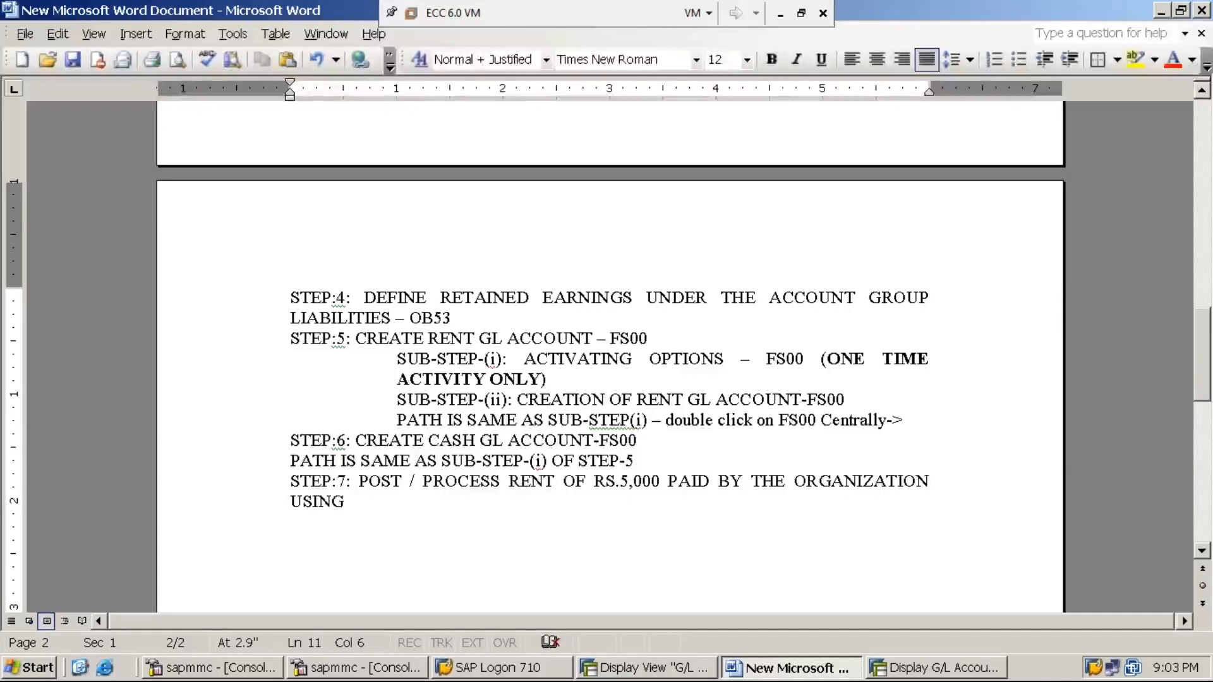
text( F-02)
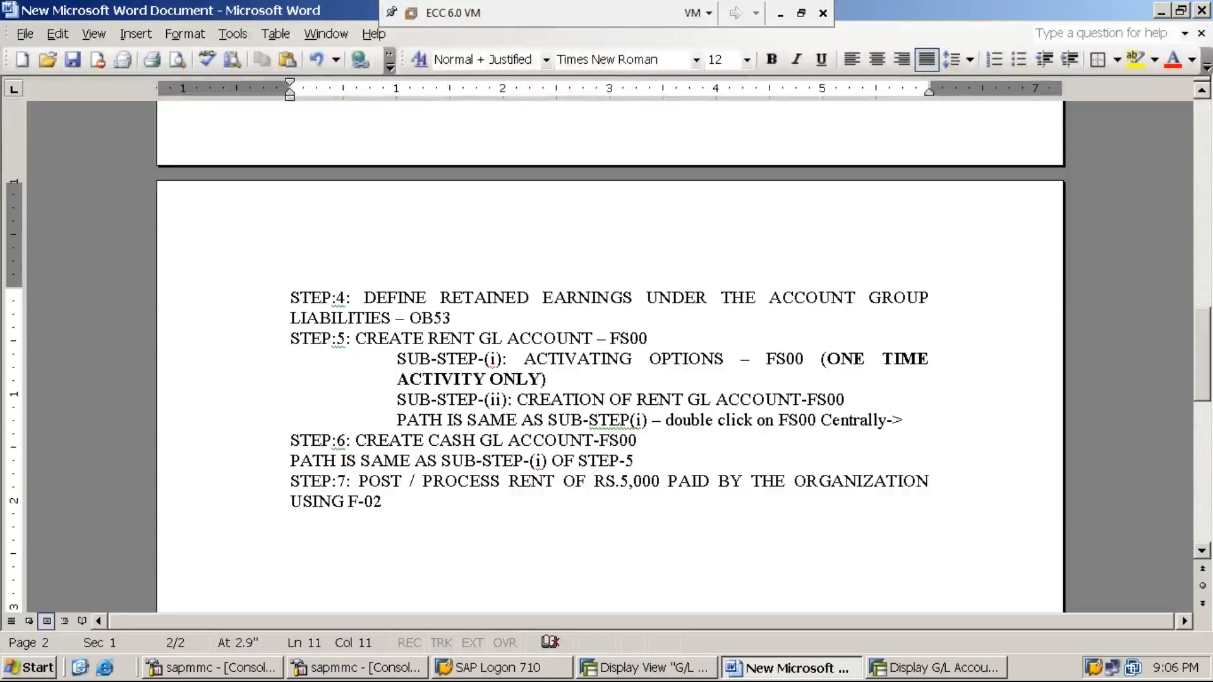
- Return SAP to the Easy Access main menu with the /n command
click(901, 669)
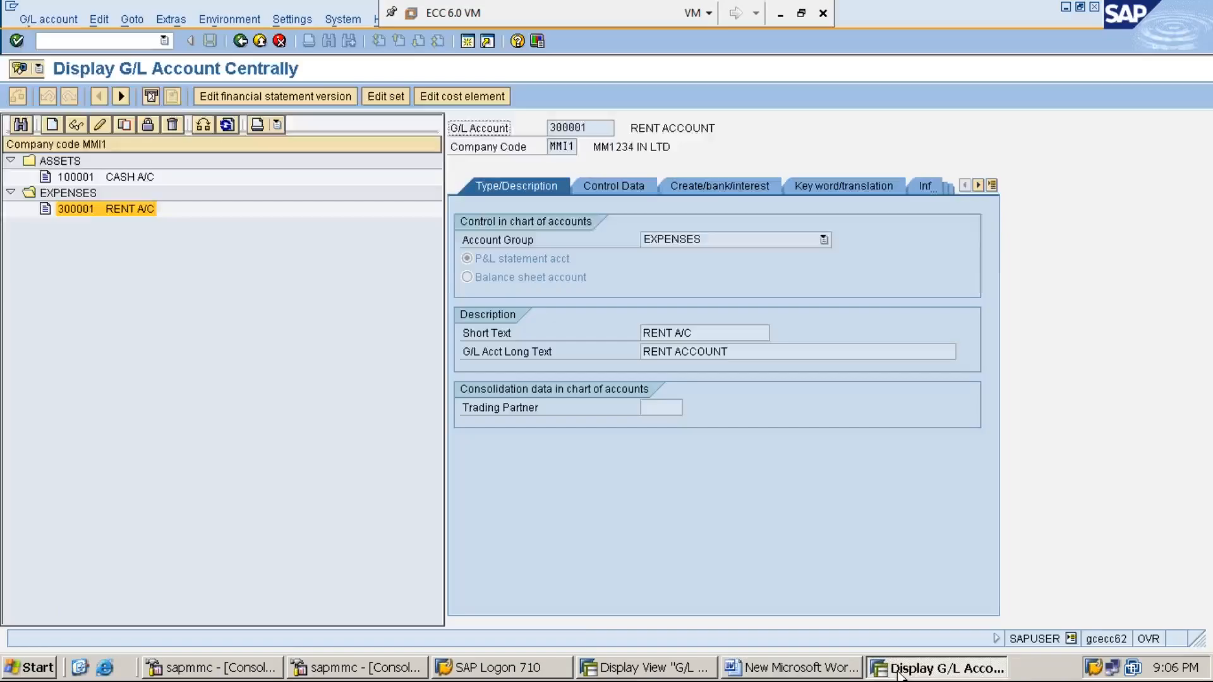
click(651, 668)
click(115, 41)
text(/n)
key(Return)
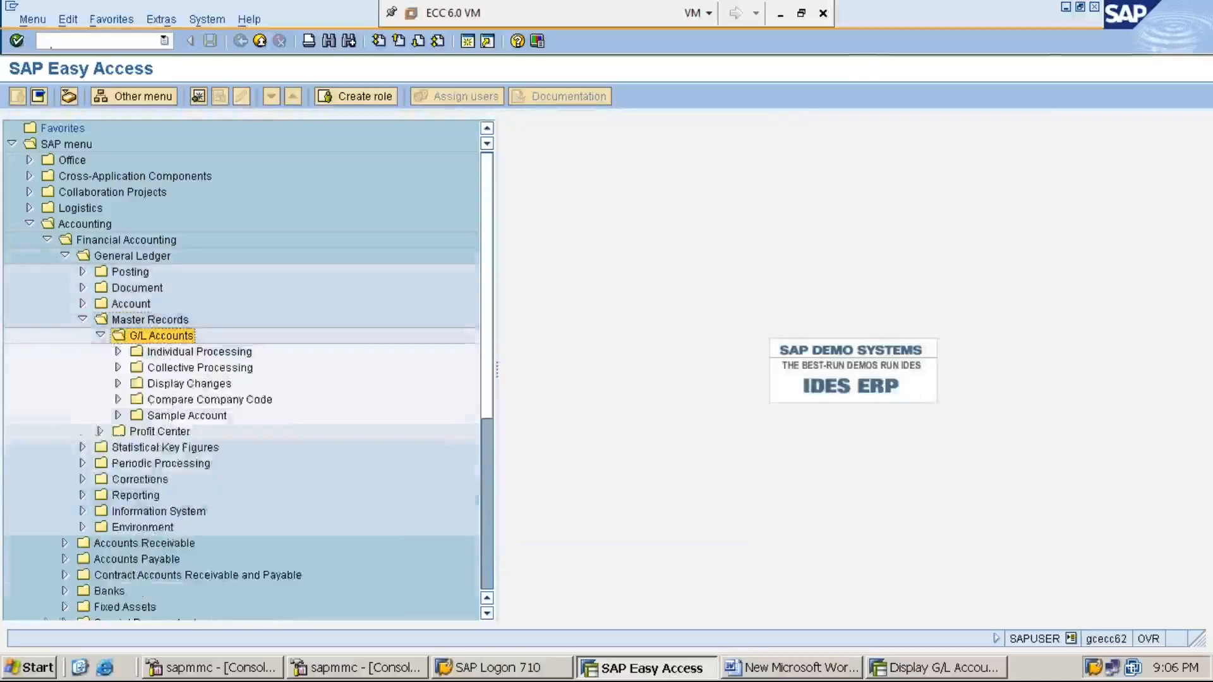
- Expand Accounting > Financial Accounting > General Ledger in the menu, then go back to Word
key(Left)
key(Left)
key(Left)
key(Left)
key(Left)
key(Left)
key(Left)
key(Left)
key(Left)
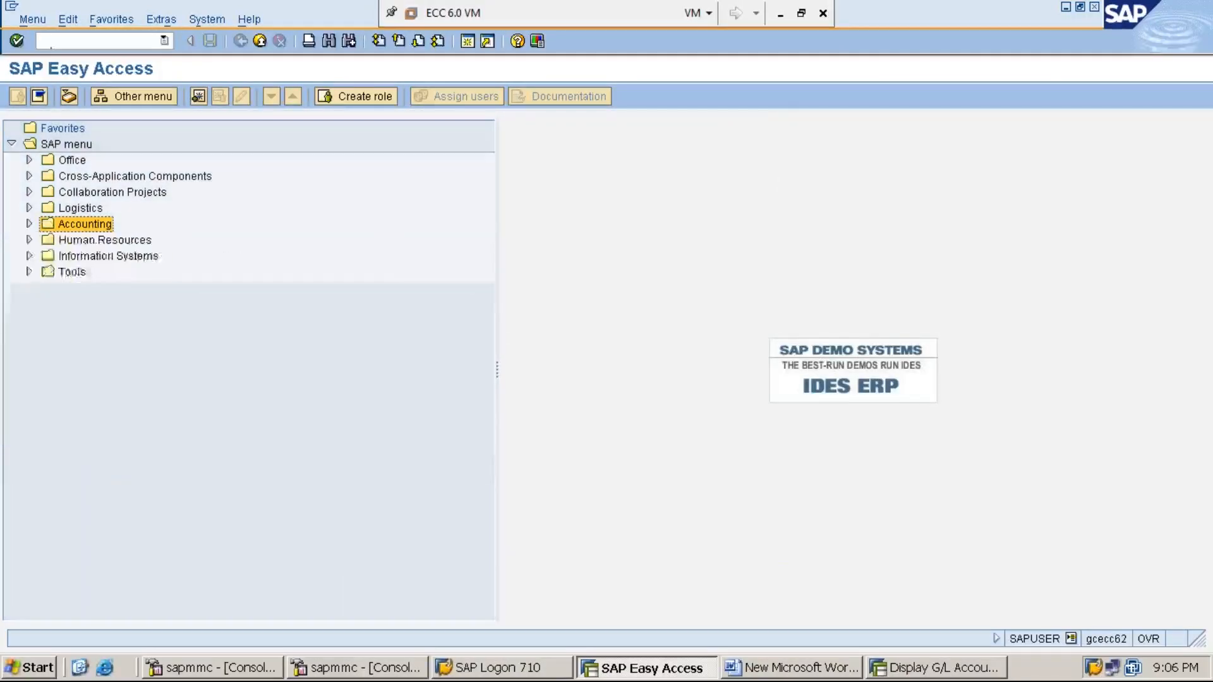
key(Right)
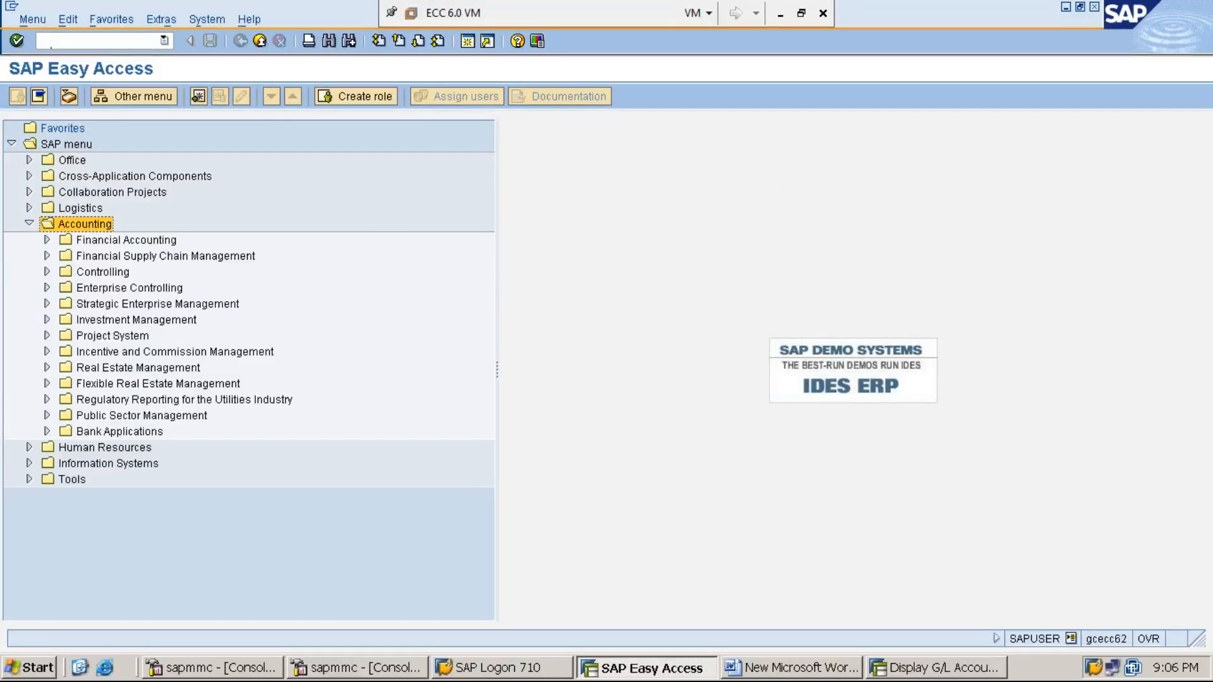
key(Down)
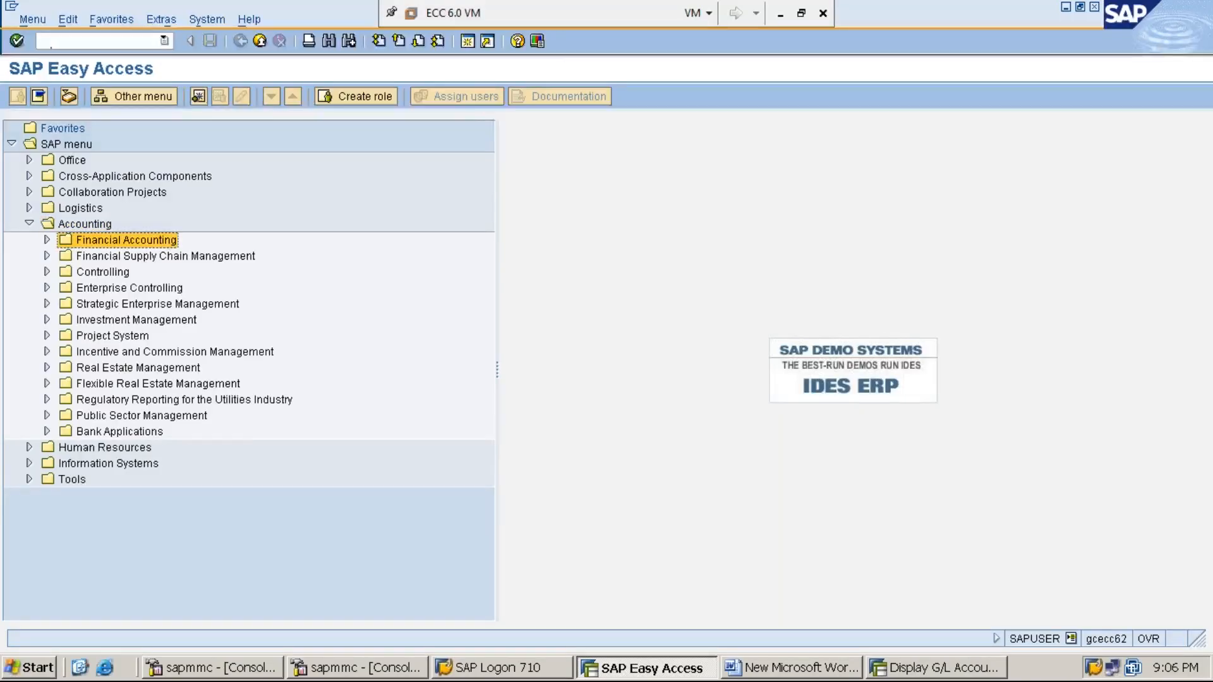
key(Right)
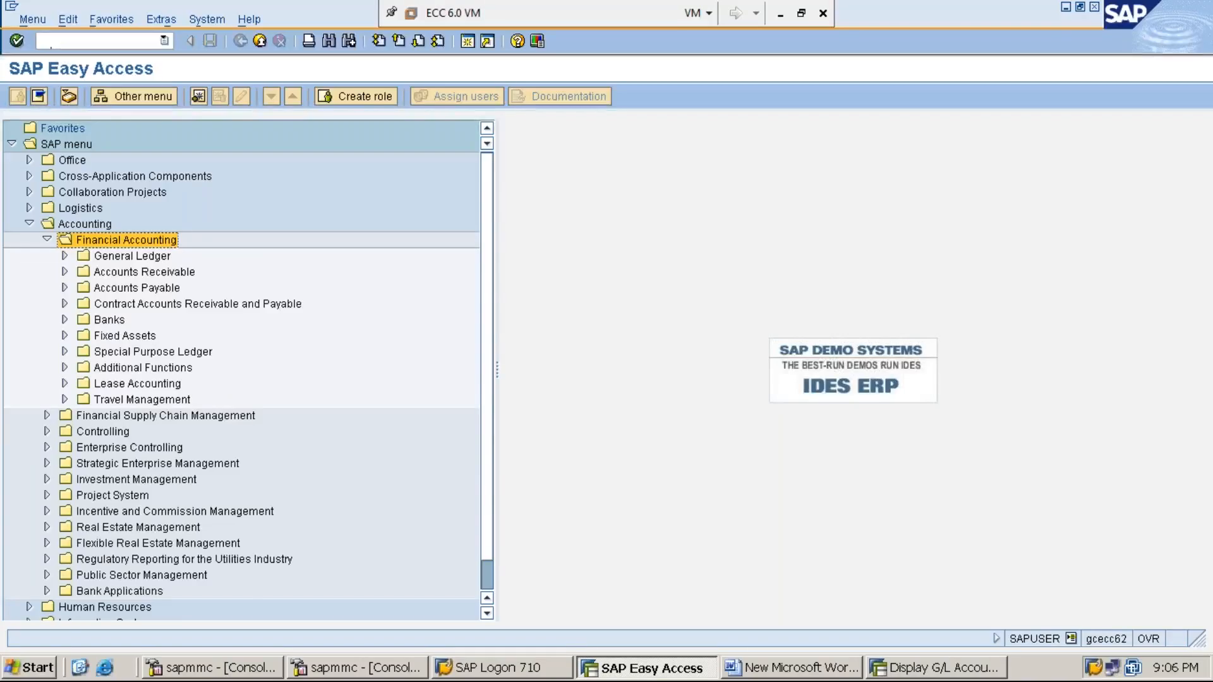
double_click(132, 255)
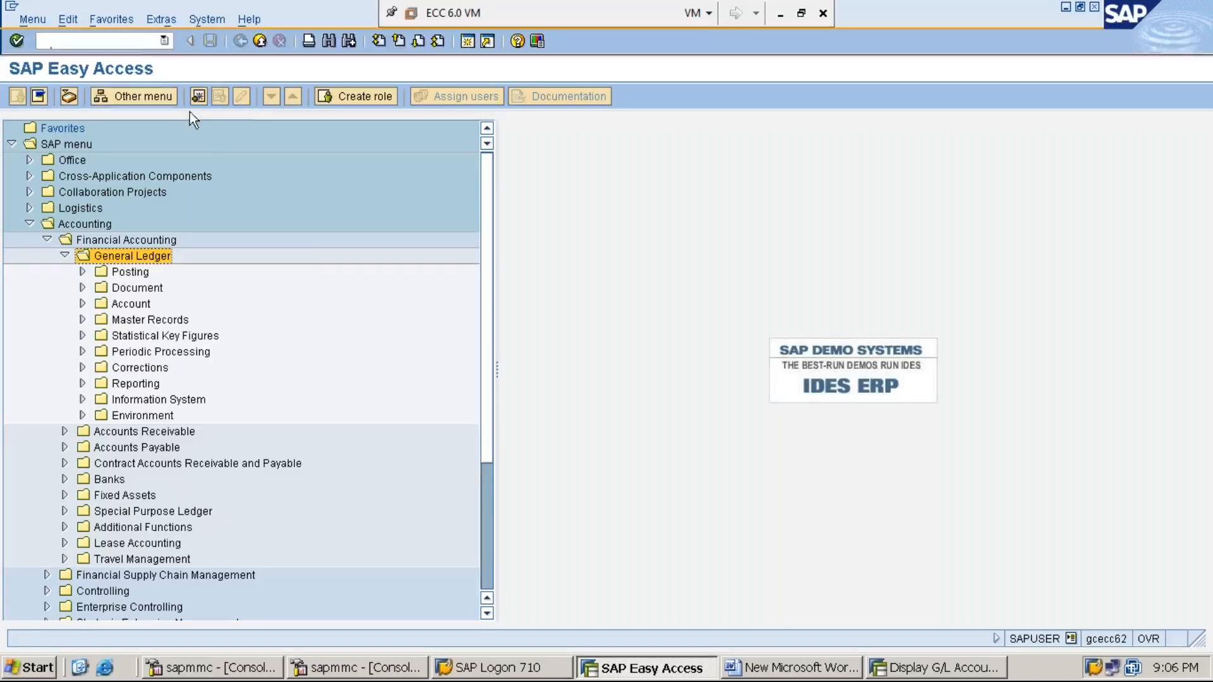
click(782, 670)
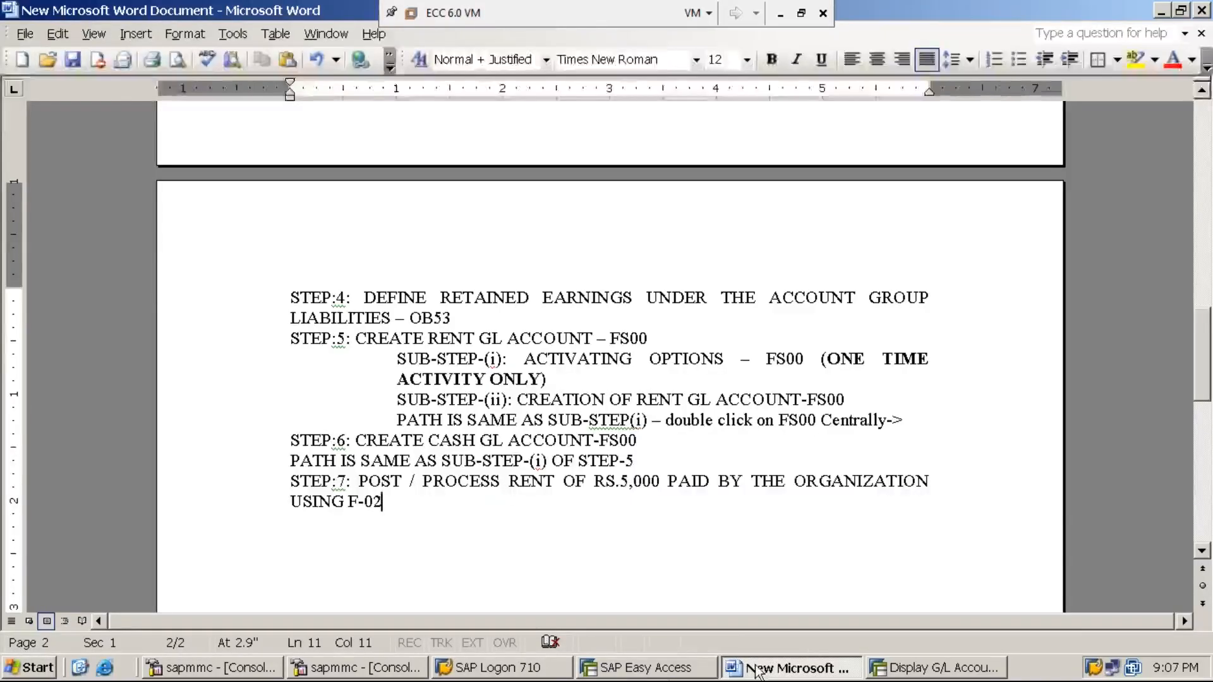
click(651, 671)
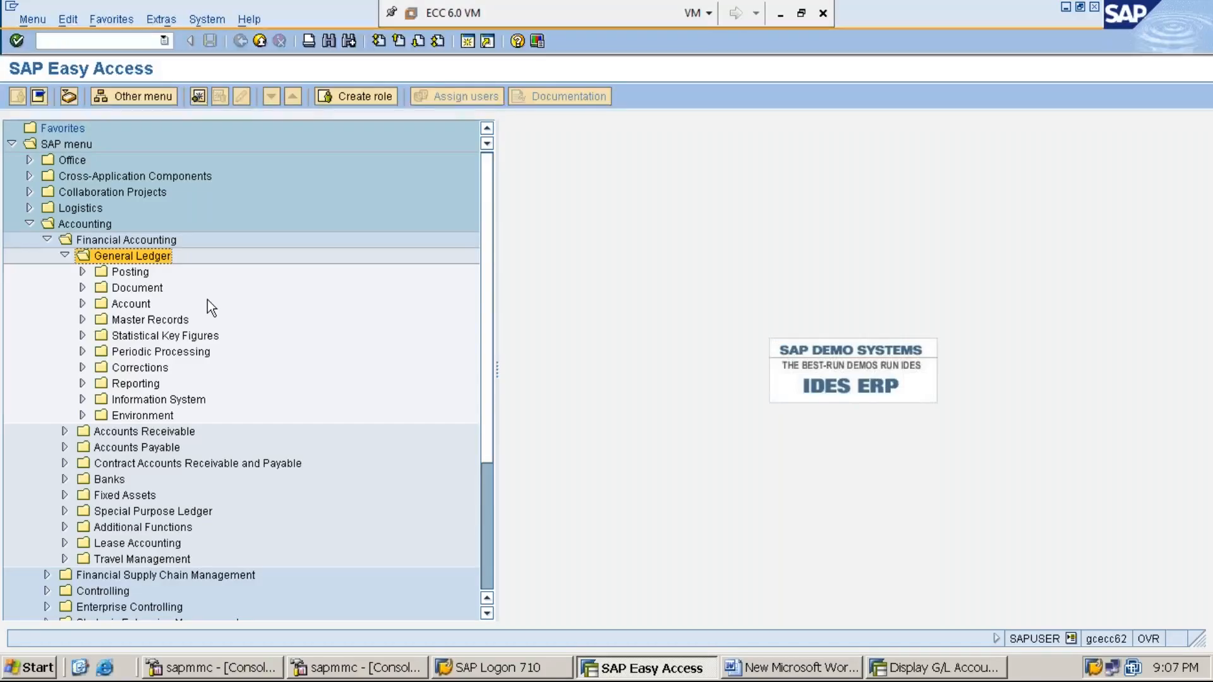
- Select F-02 - General Posting under General Ledger > Posting, then minimize the VM
key(Down)
key(Right)
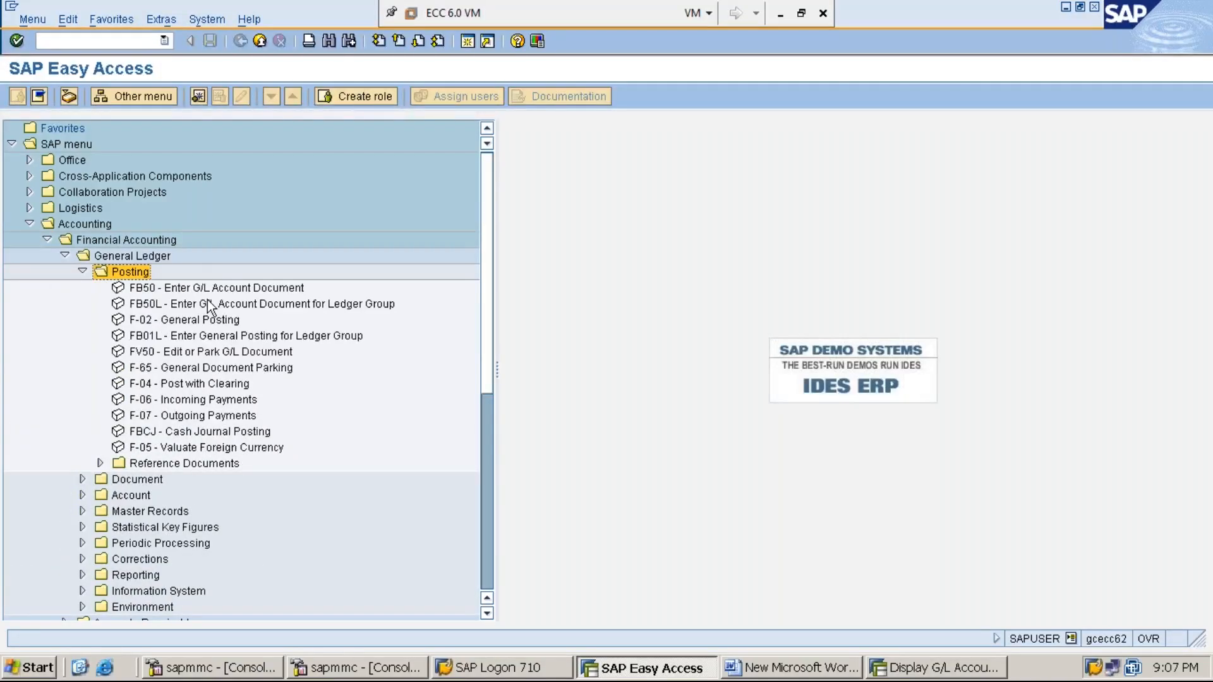
click(211, 321)
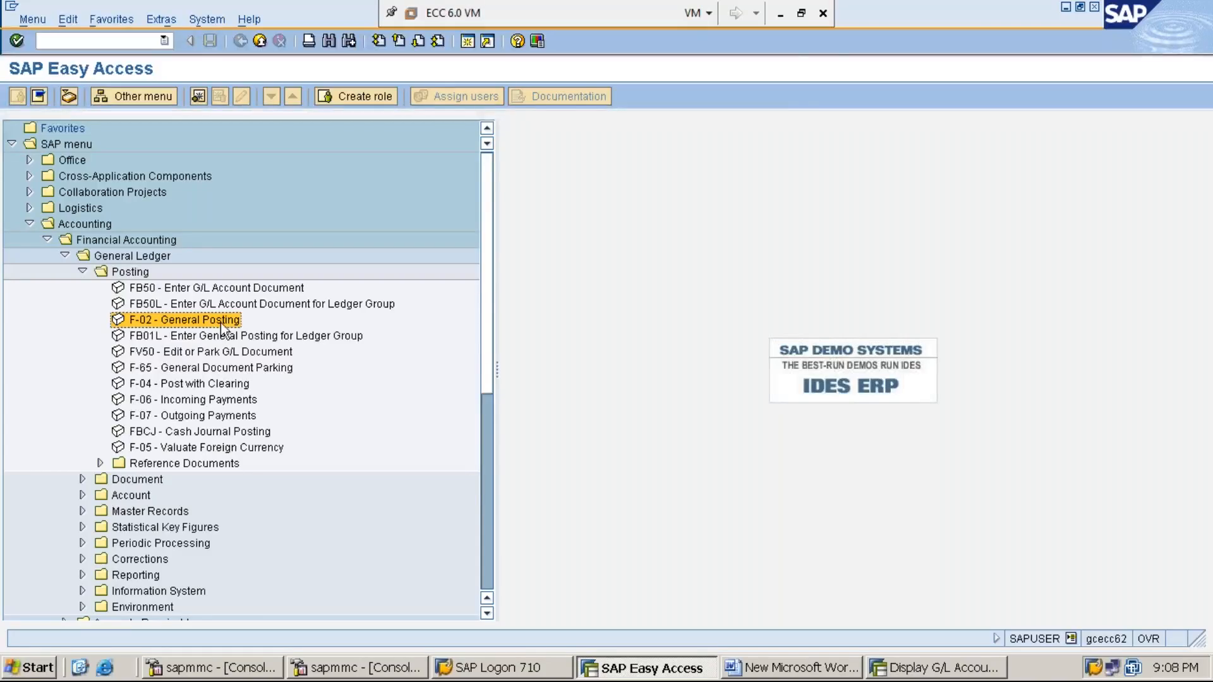
click(781, 15)
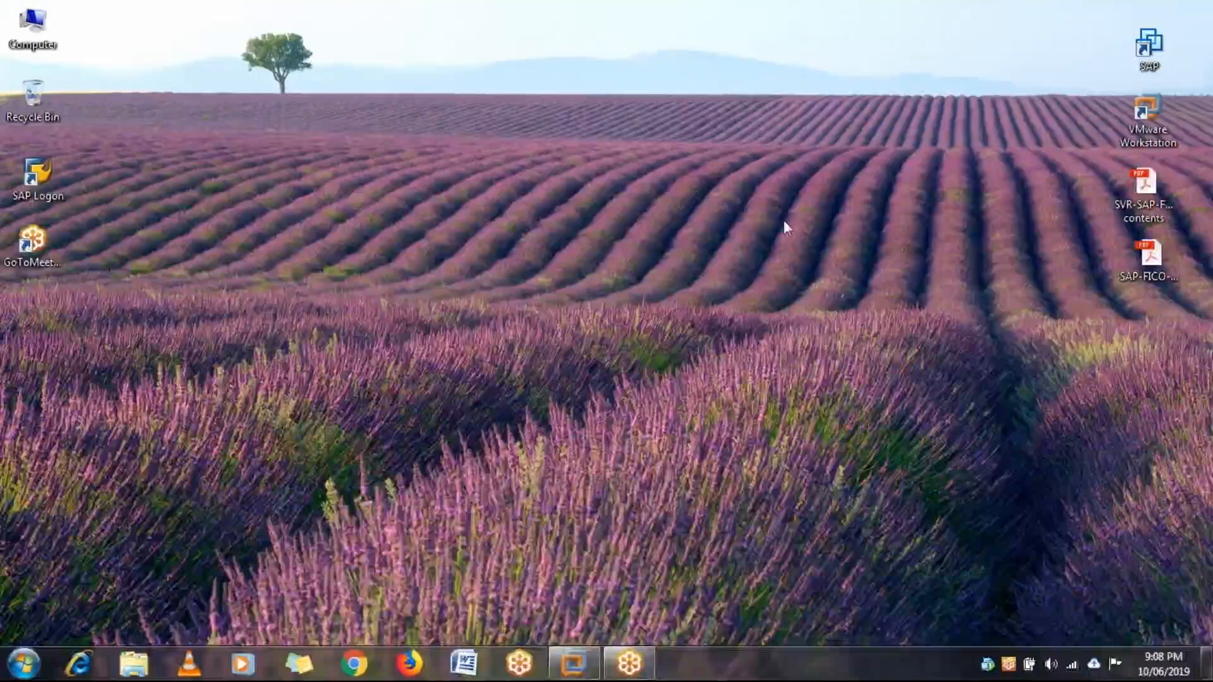